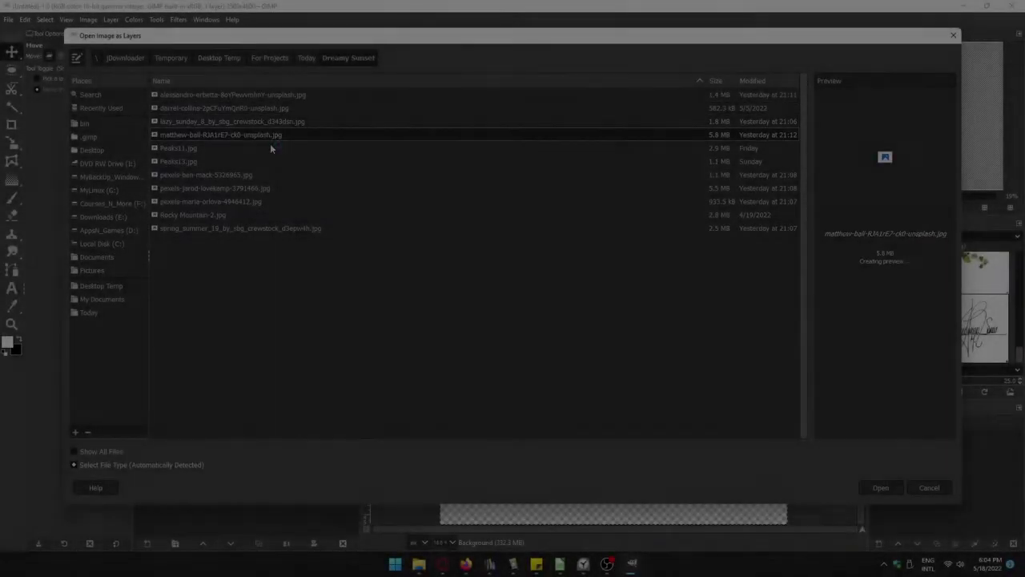
Step: Add the pastel sea photo as a layer and scale it to cover the canvas
key(Down)
key(Down)
key(Down)
key(Down)
key(Down)
key(Down)
key(Up)
key(Up)
key(Up)
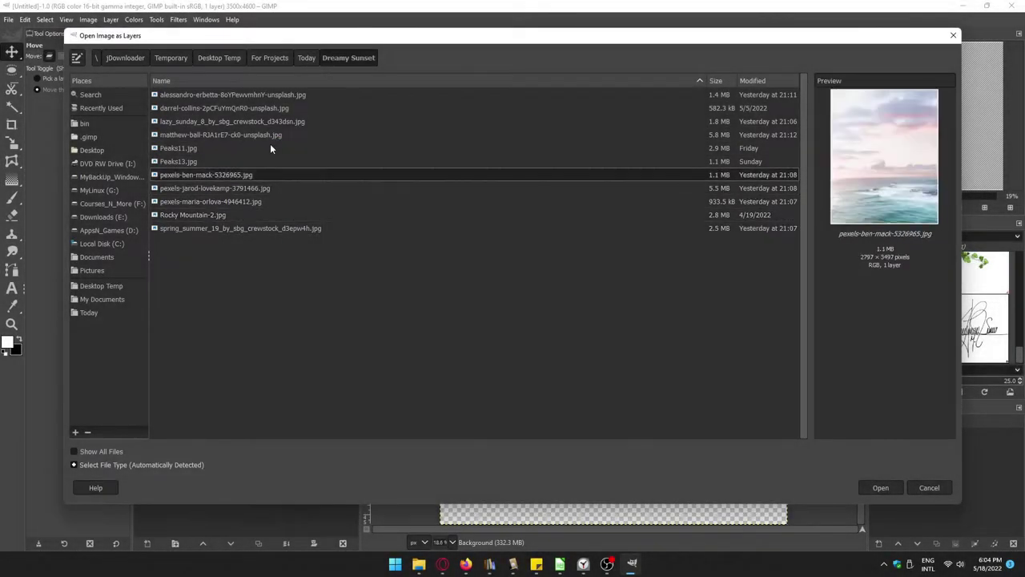
key(Return)
key(shift+s)
click(692, 231)
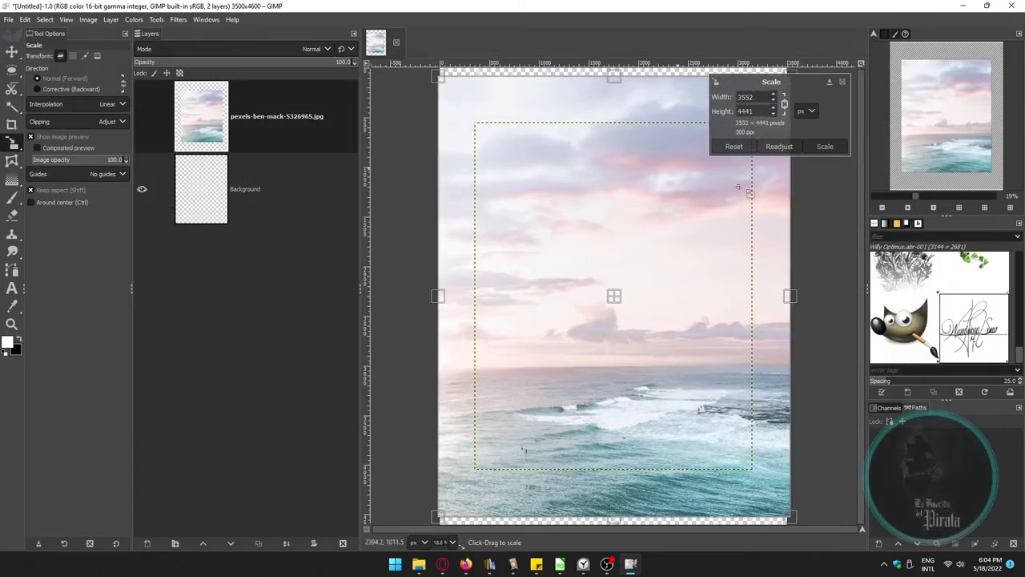
drag(613, 136, 612, 140)
key(Return)
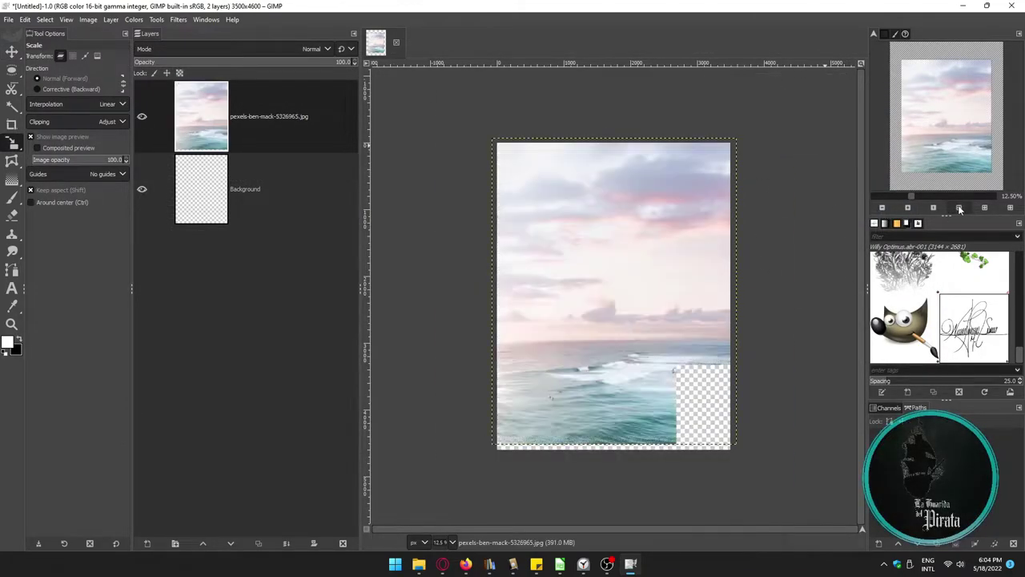
key(shift+ctrl+j)
Step: Add the grey rocky shore photo as a layer, move it down, and rename the sea layer Sky
key(ctrl+alt+o)
key(Down)
key(Up)
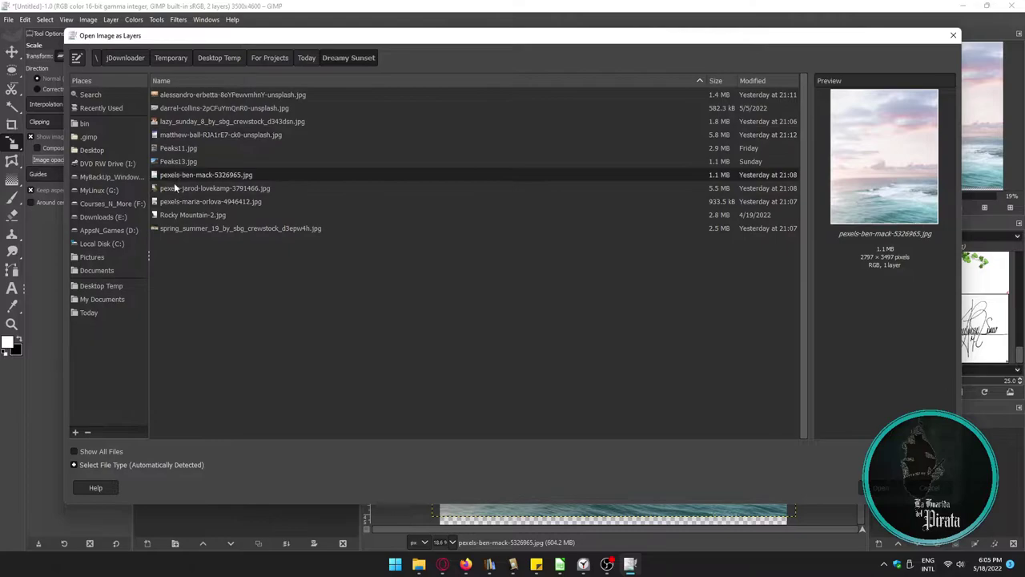
key(Up)
key(Up)
key(Up)
key(Up)
key(Return)
key(Return)
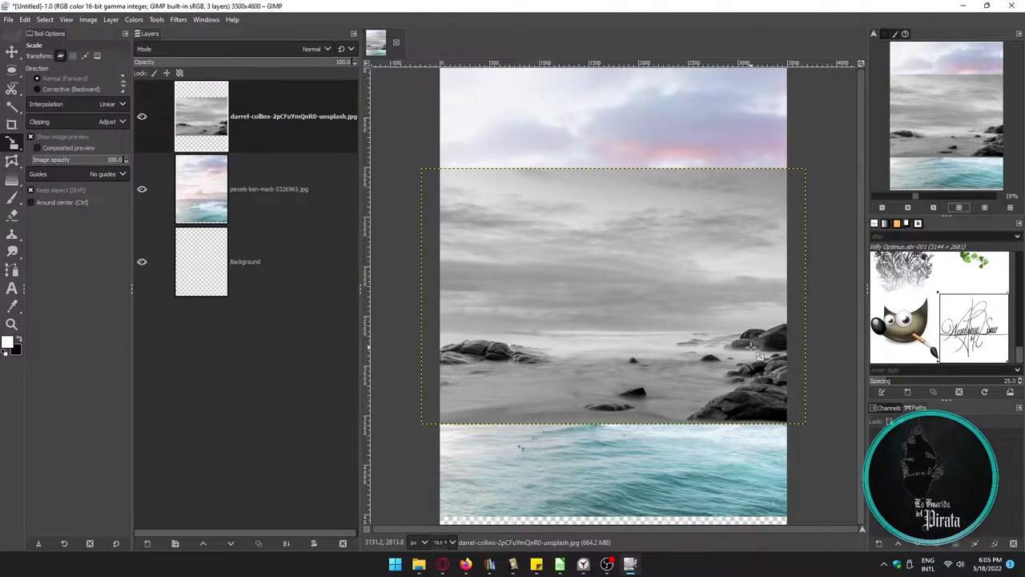
key(m)
drag(612, 331, 615, 433)
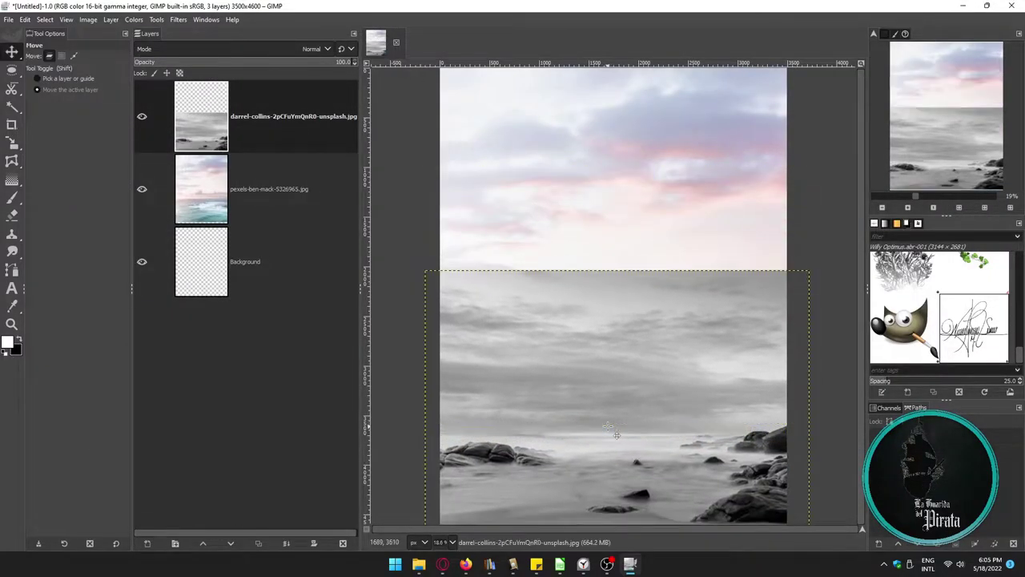
double_click(270, 192)
text(Sky)
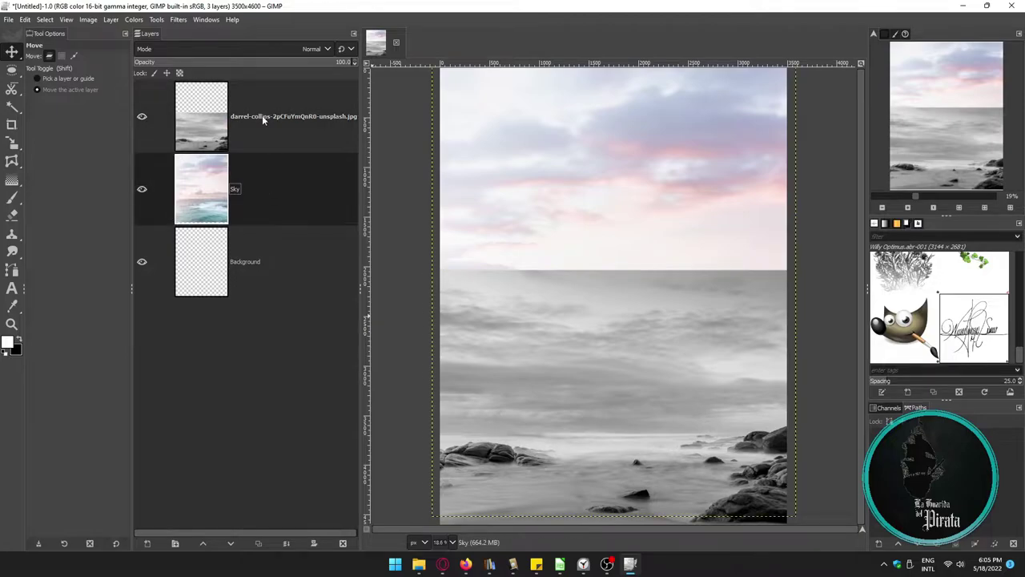
text(BackUp)
Step: Group Background as BackUp and draw an FG-to-BG gradient on the Clouds mask to fade the rocks into the sky
right_click(274, 278)
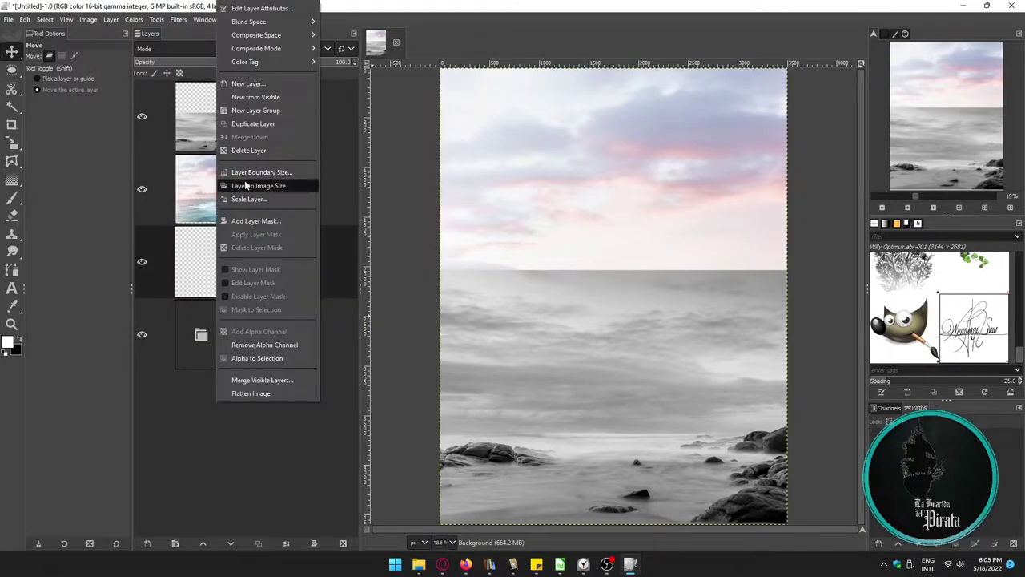
click(256, 183)
key(g)
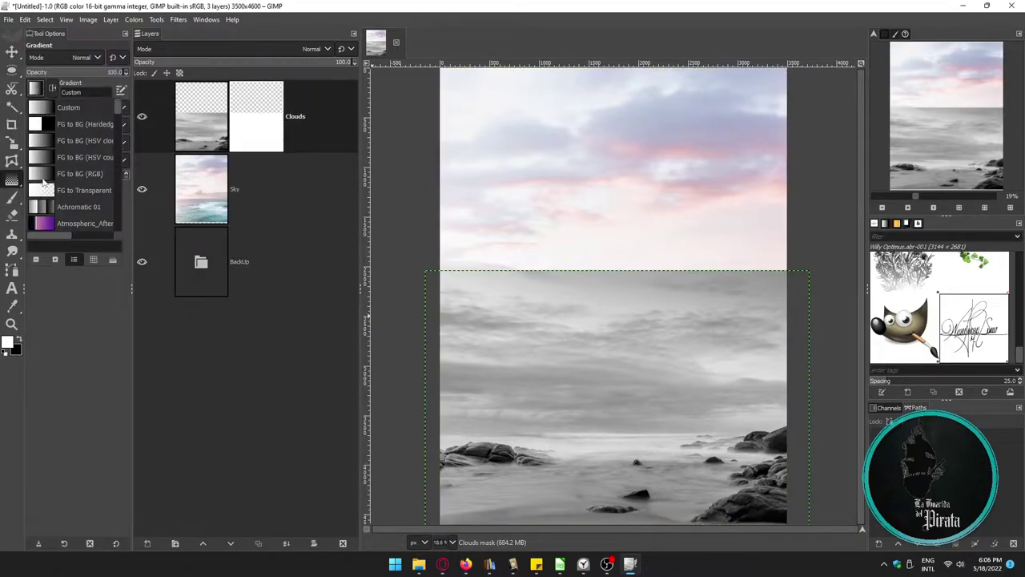
click(43, 177)
drag(615, 277, 613, 140)
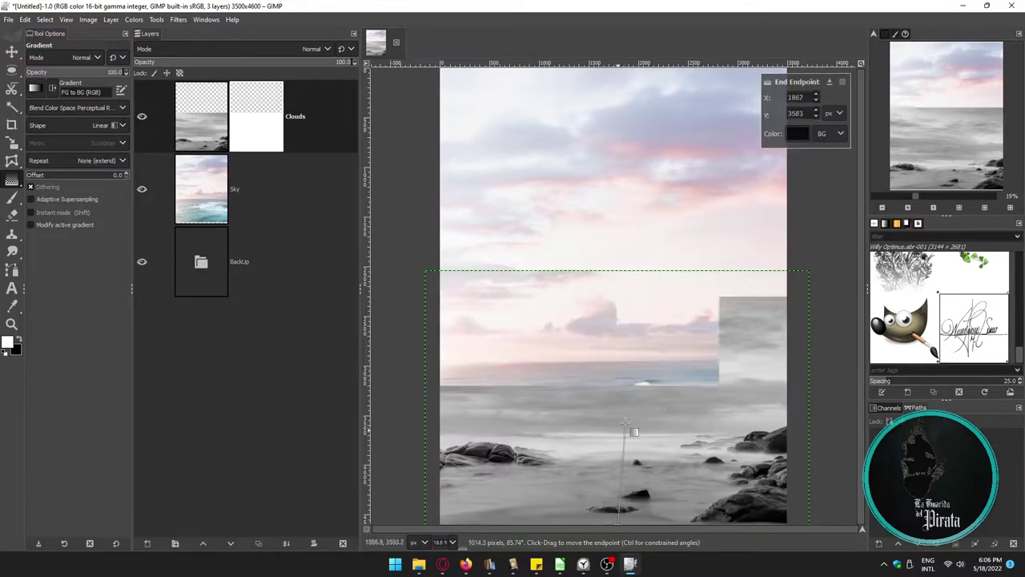
drag(618, 406, 616, 272)
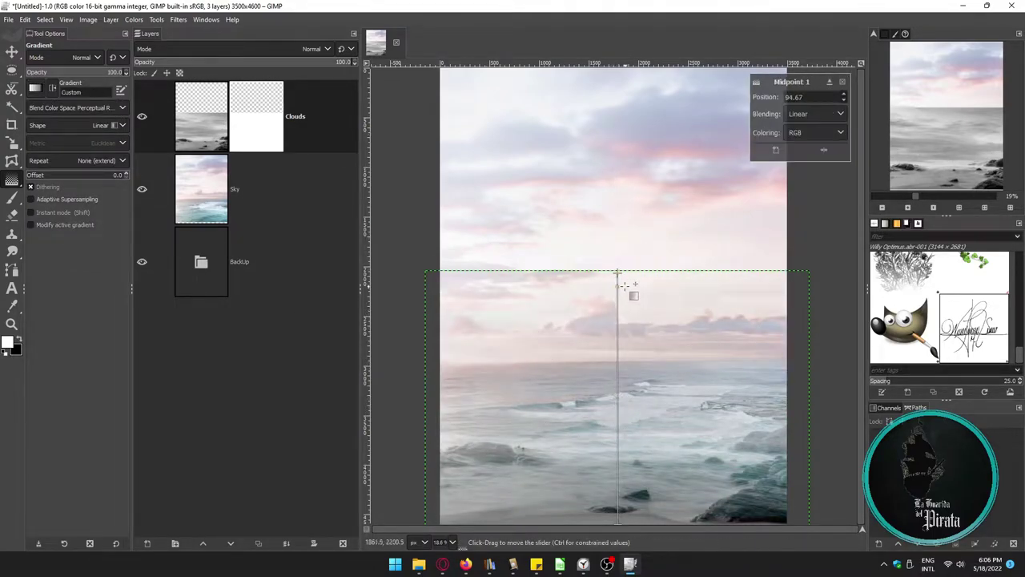
drag(617, 405, 621, 430)
drag(617, 353, 617, 346)
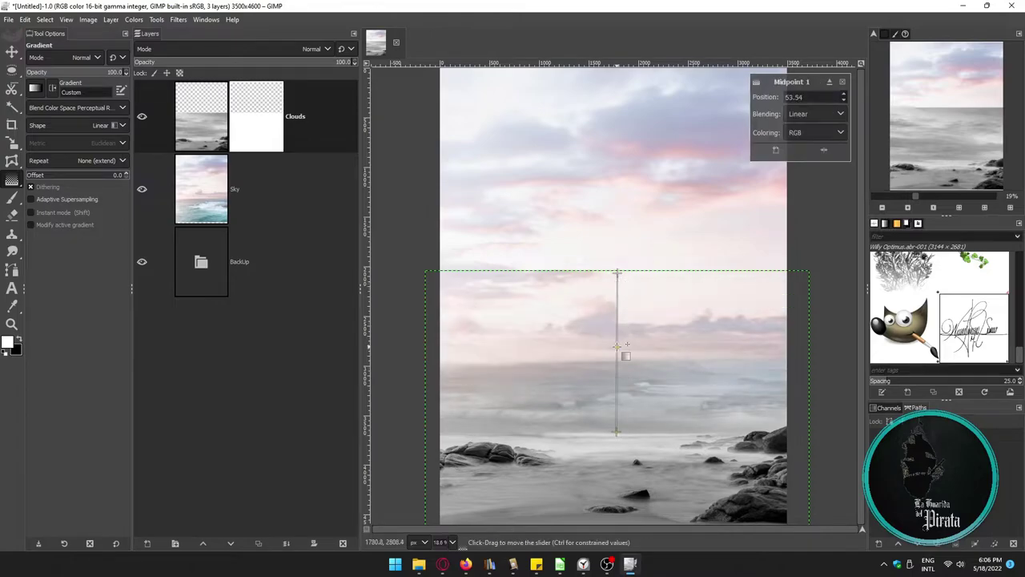
mouse_move(616, 433)
mouse_down()
mouse_move(616, 336)
mouse_move(618, 351)
mouse_up()
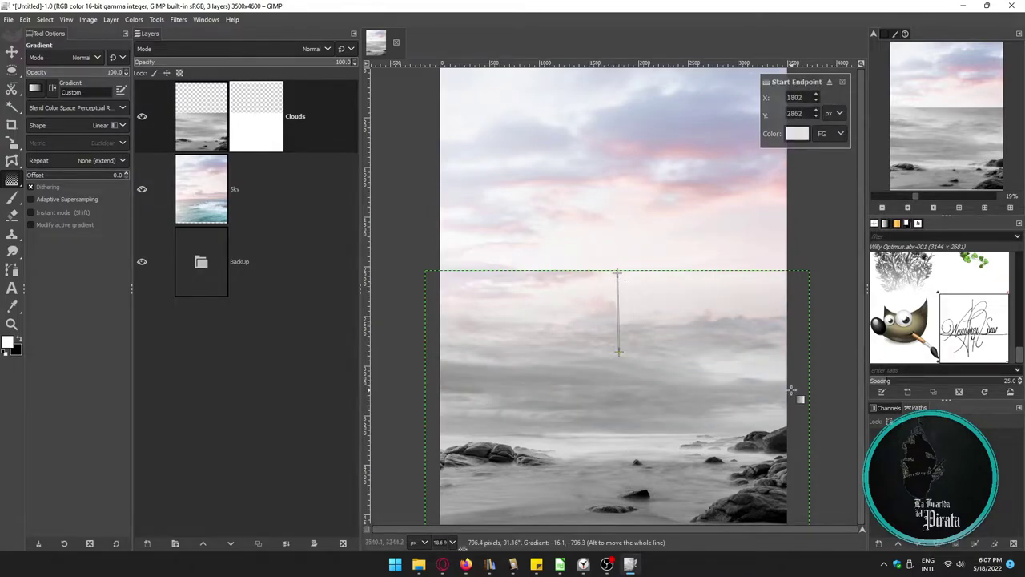
key(Return)
Step: Stretch the Clouds layer wider and raise it higher on the canvas
key(minus)
key(shift+s)
click(757, 366)
drag(486, 366, 419, 366)
drag(789, 377, 801, 383)
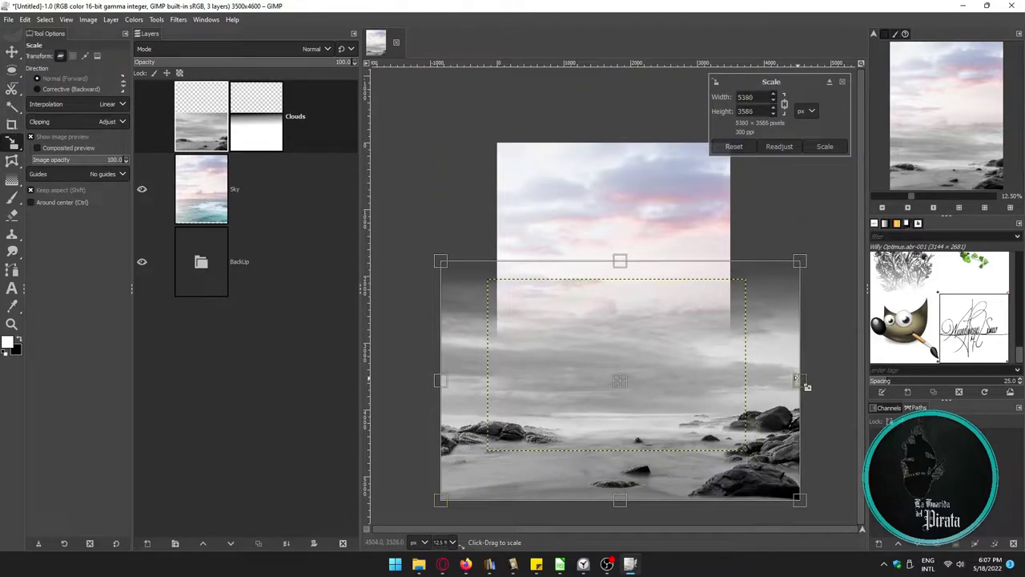
click(825, 146)
key(shift+ctrl+j)
key(m)
drag(603, 417, 598, 299)
Step: Paint black straight strokes with the 2. Hardness 075 brush across the horizon on the Clouds mask
click(257, 116)
key(p)
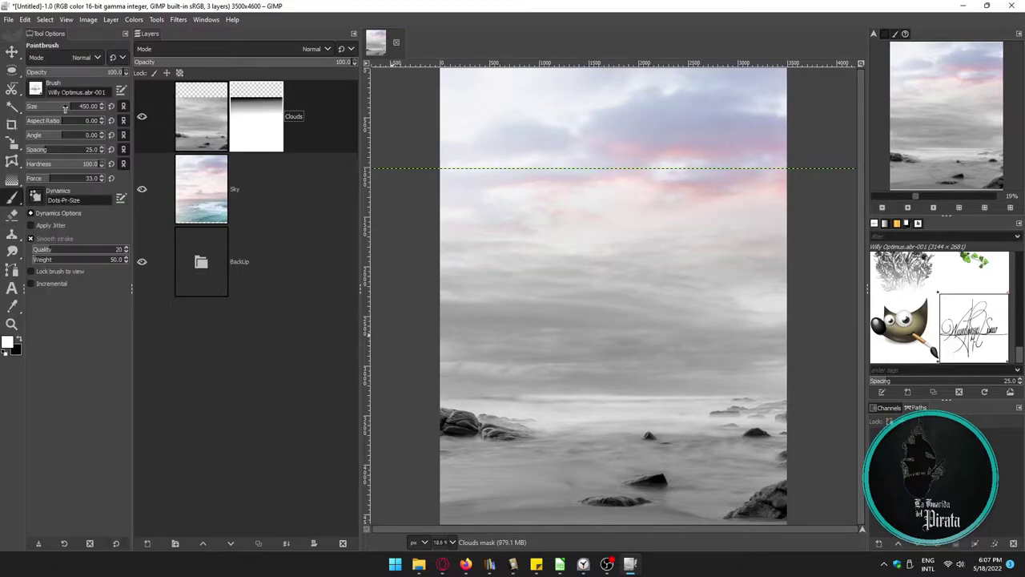
click(35, 88)
click(32, 102)
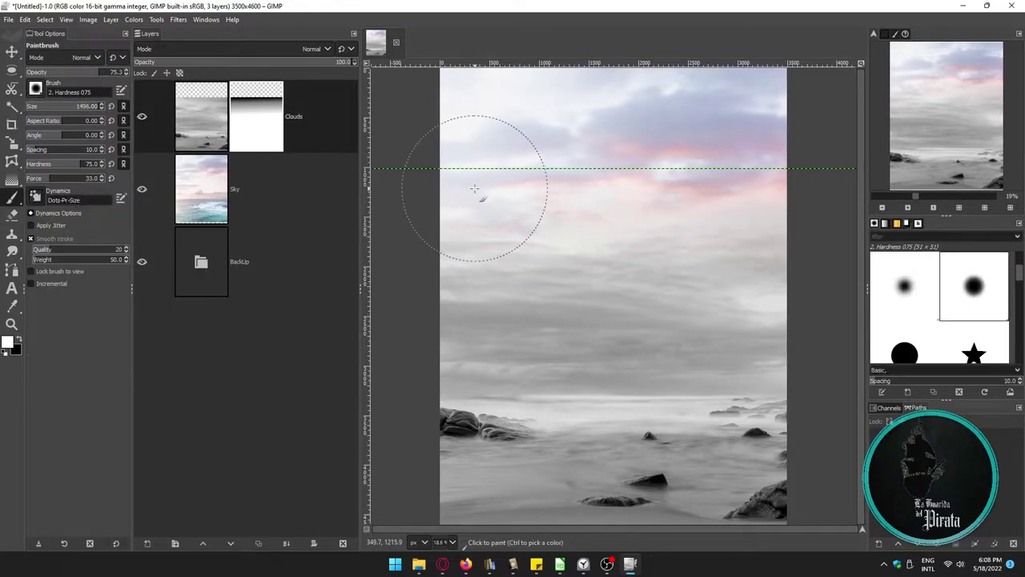
click(453, 222)
shift+click(794, 224)
shift+click(432, 261)
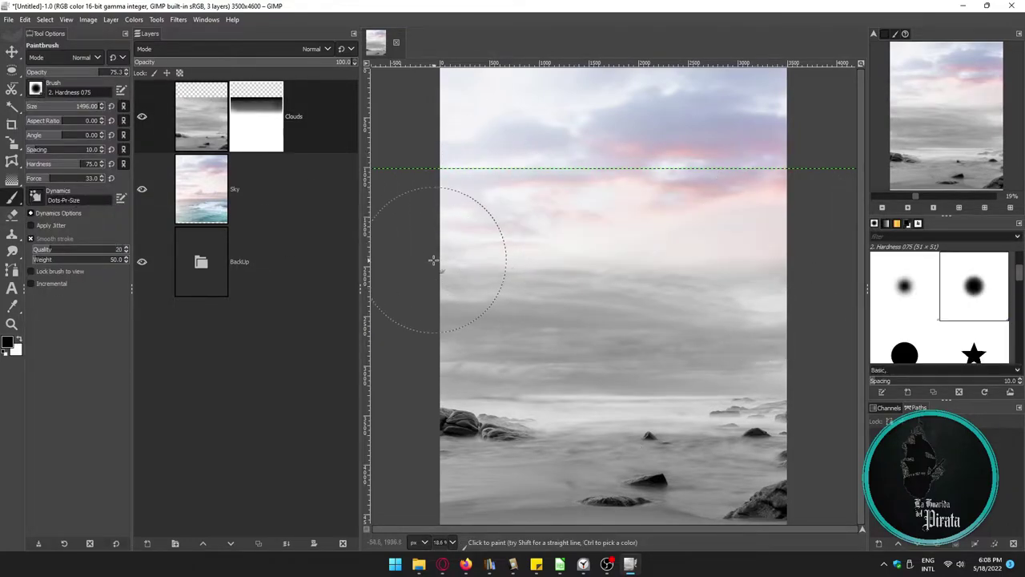
shift+click(789, 272)
shift+click(441, 295)
shift+click(755, 315)
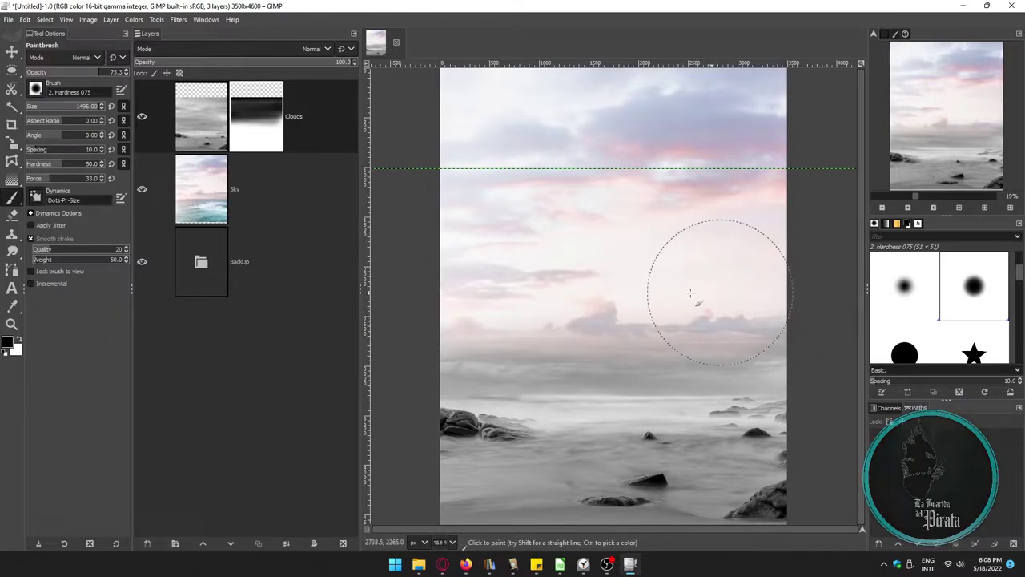
shift+click(440, 312)
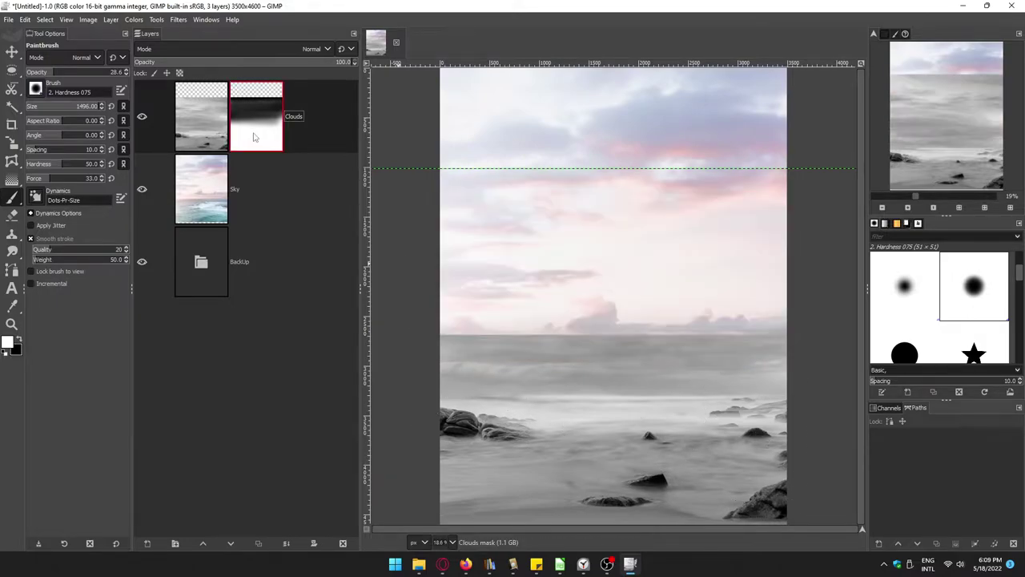
Step: Select the Clouds layer image and bring up Color Temperature
click(201, 116)
click(134, 19)
click(164, 48)
Step: Warm the Clouds layer by lowering its original colour temperature and adjusting the Channel Mixer
drag(901, 253, 810, 253)
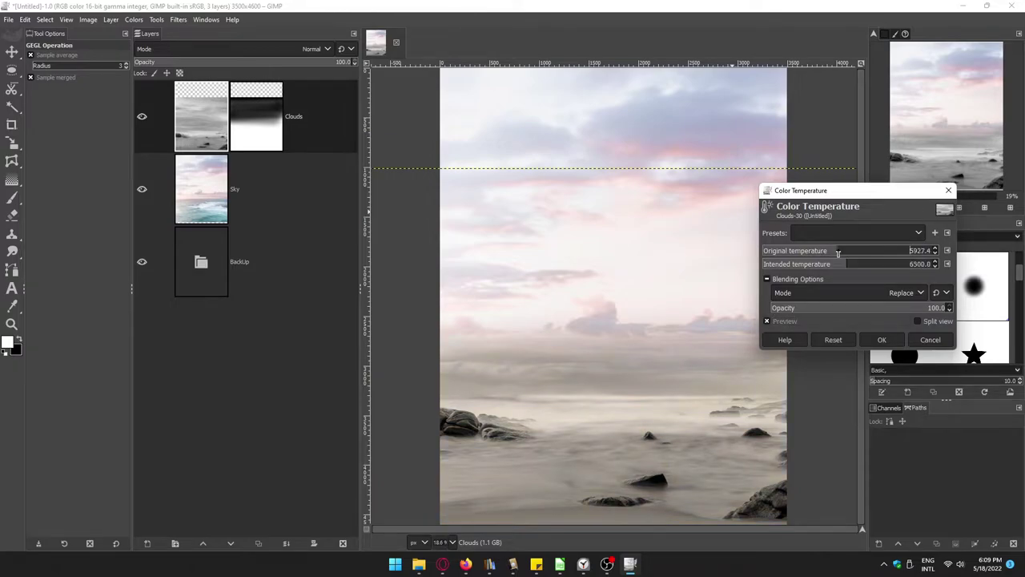
click(881, 340)
click(134, 19)
click(264, 273)
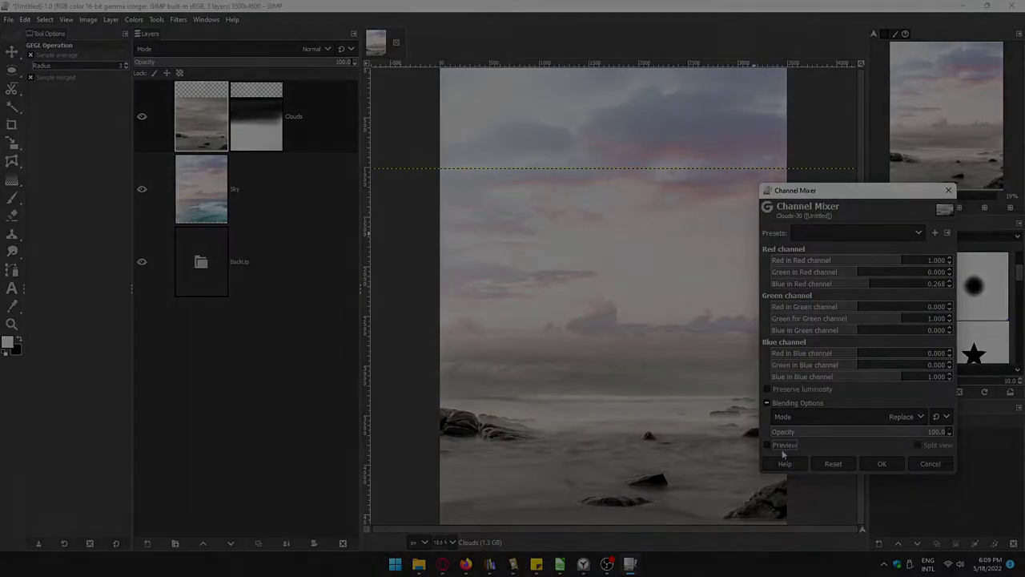
click(917, 444)
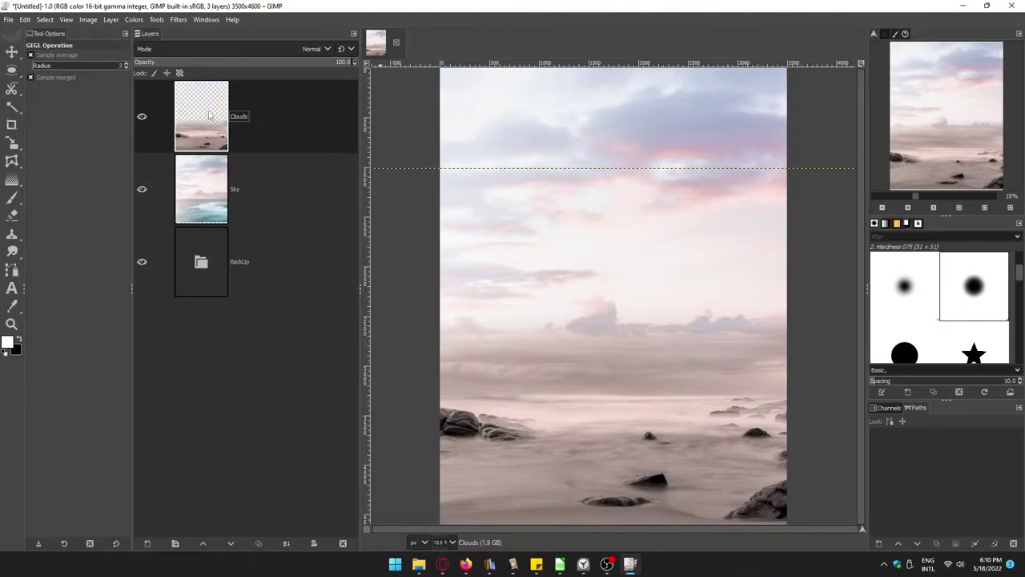
click(13, 200)
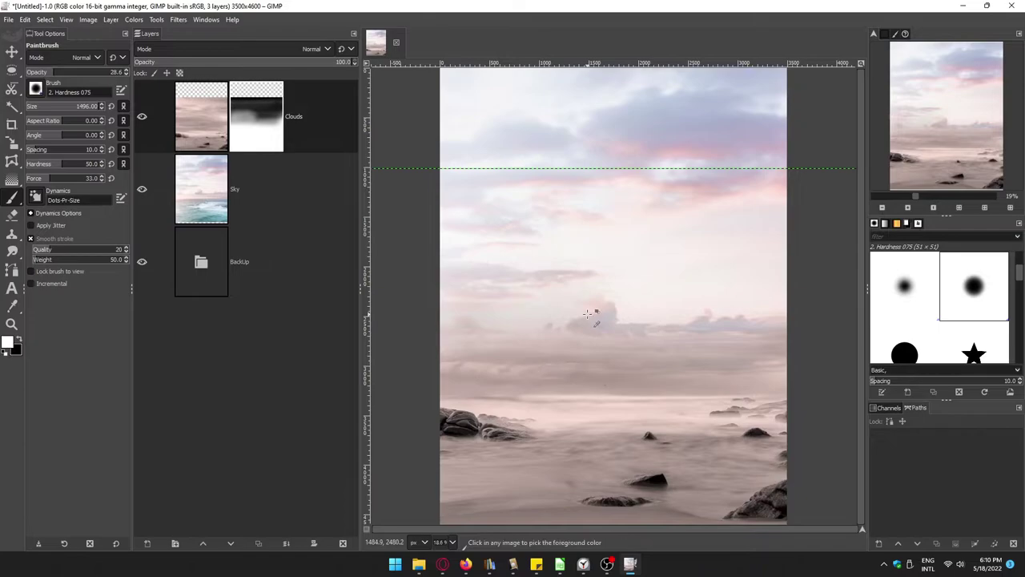
Step: Paint straight strokes along the horizon on the Clouds mask
drag(453, 316, 768, 303)
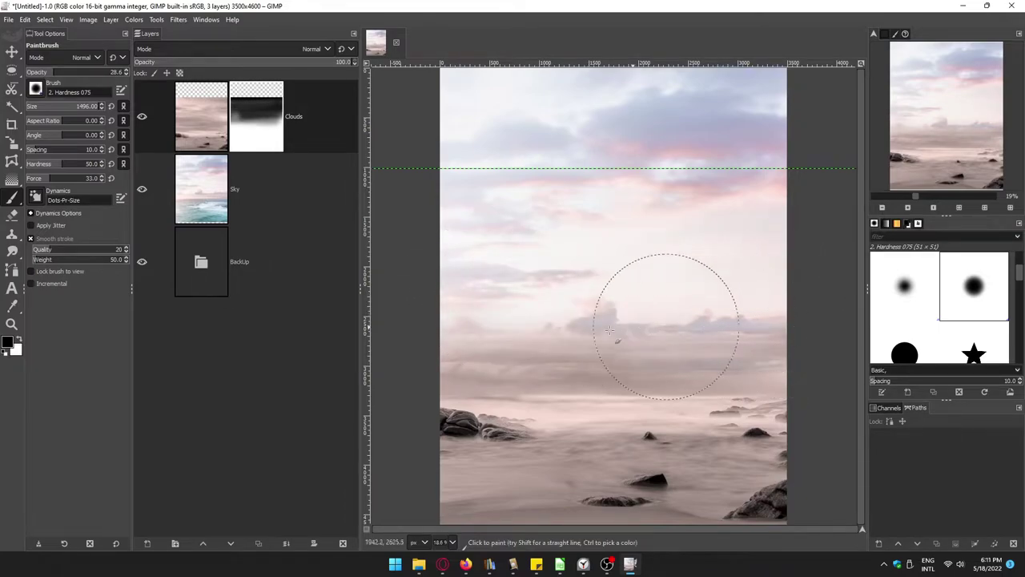
mouse_move(609, 328)
mouse_down()
mouse_move(463, 332)
mouse_move(757, 325)
mouse_up()
drag(556, 316, 435, 316)
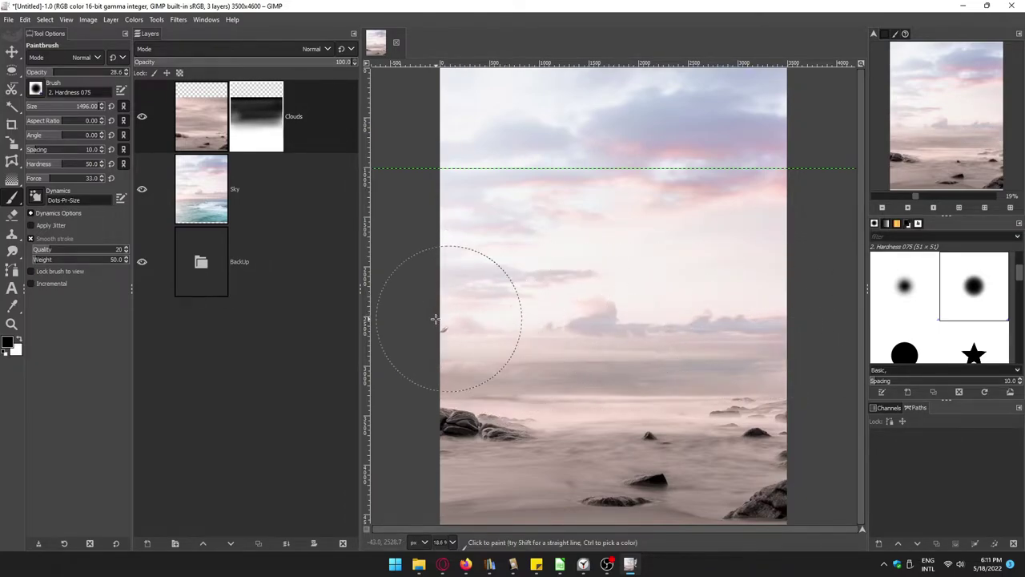
click(884, 208)
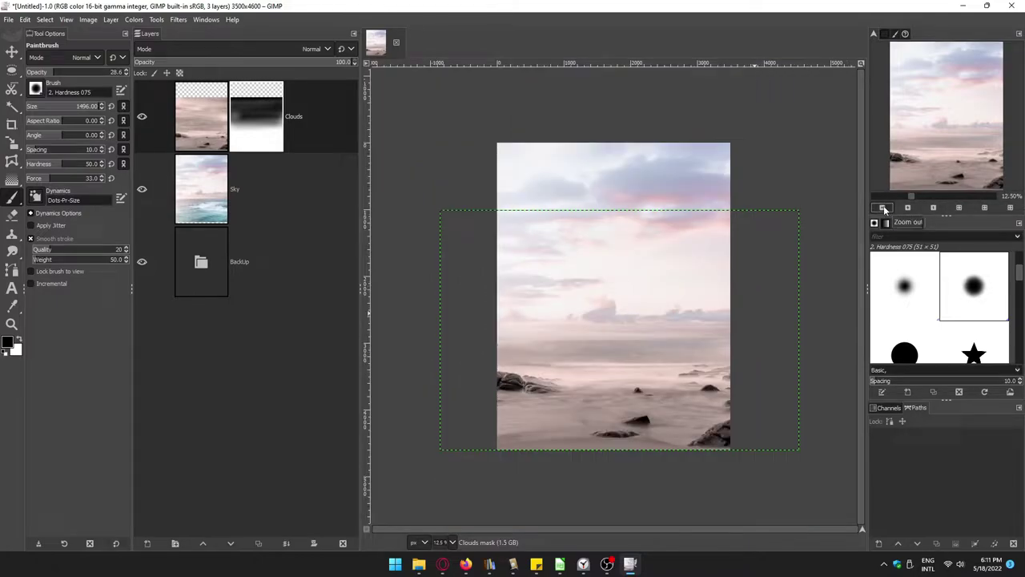
click(959, 208)
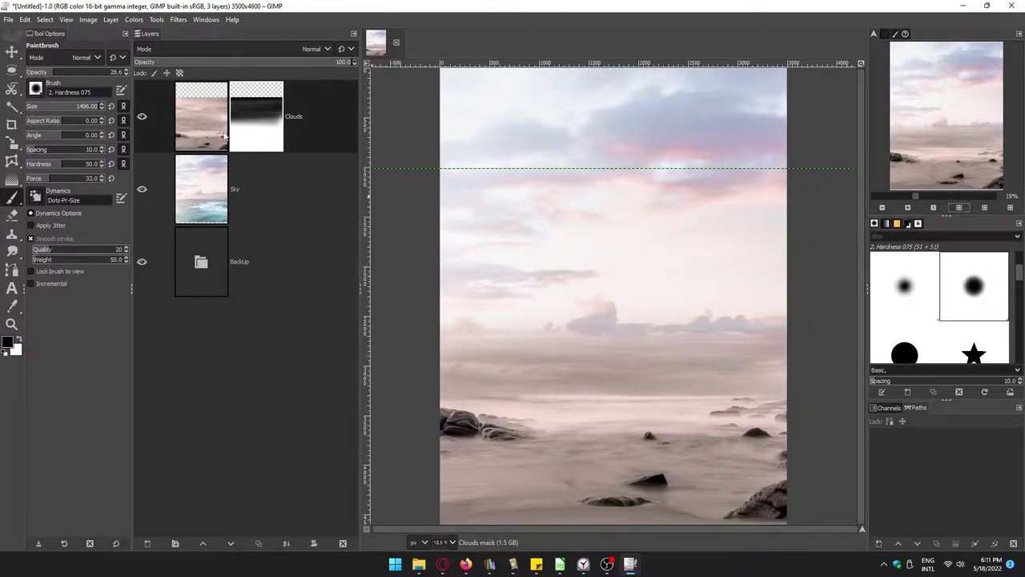
Step: Enlarge the Sky layer with the Scale tool
click(201, 189)
click(884, 208)
key(shift+s)
click(833, 224)
drag(613, 451, 614, 506)
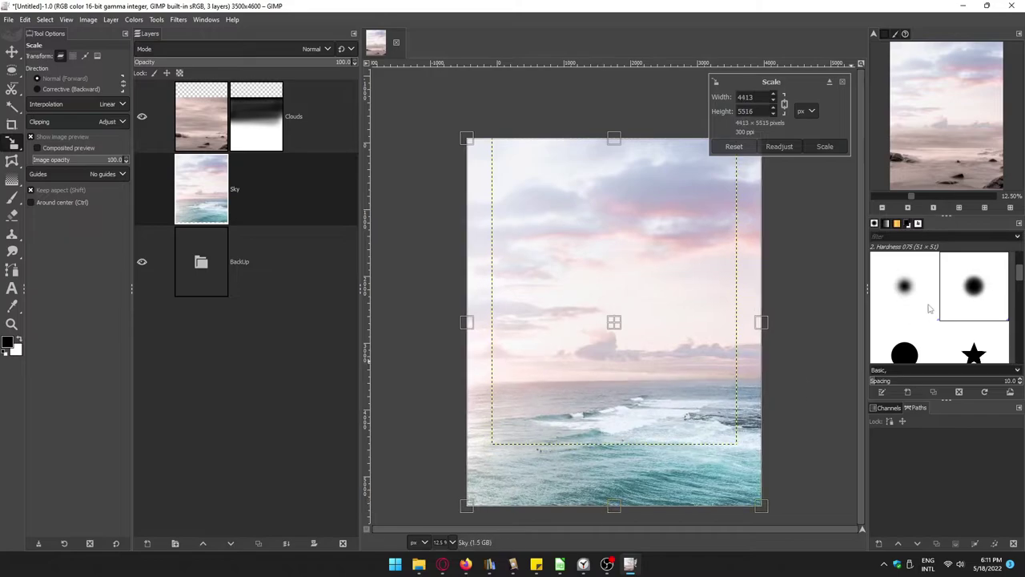
key(Return)
Step: Add more soft straight strokes across the horizon on the Clouds mask
click(312, 117)
key(p)
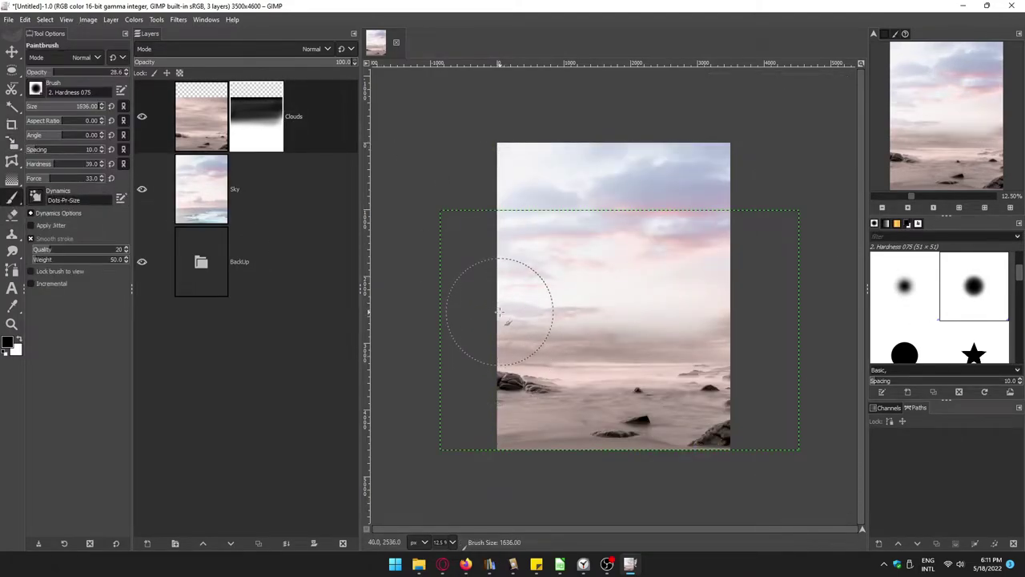
shift+click(784, 310)
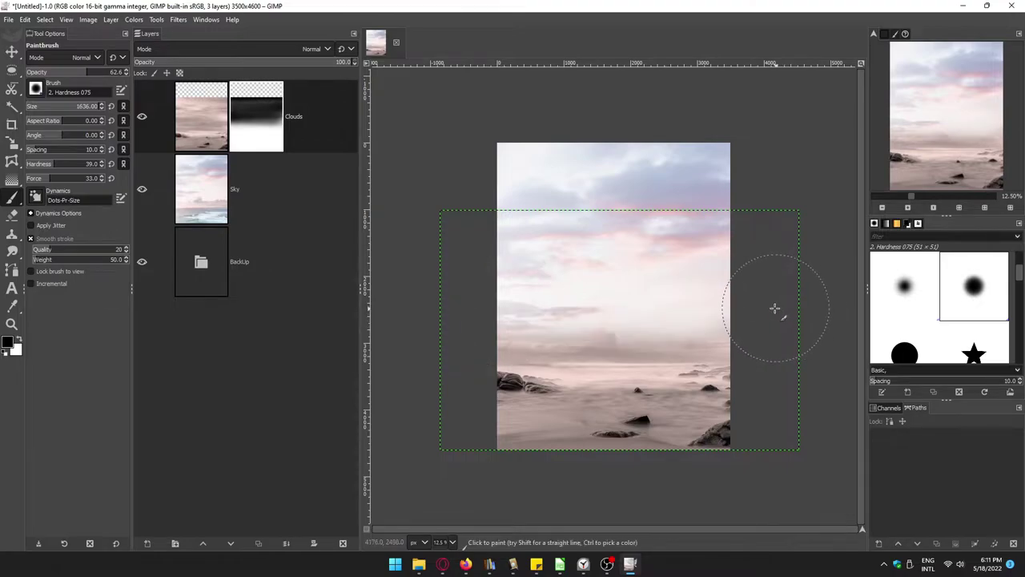
shift+click(481, 311)
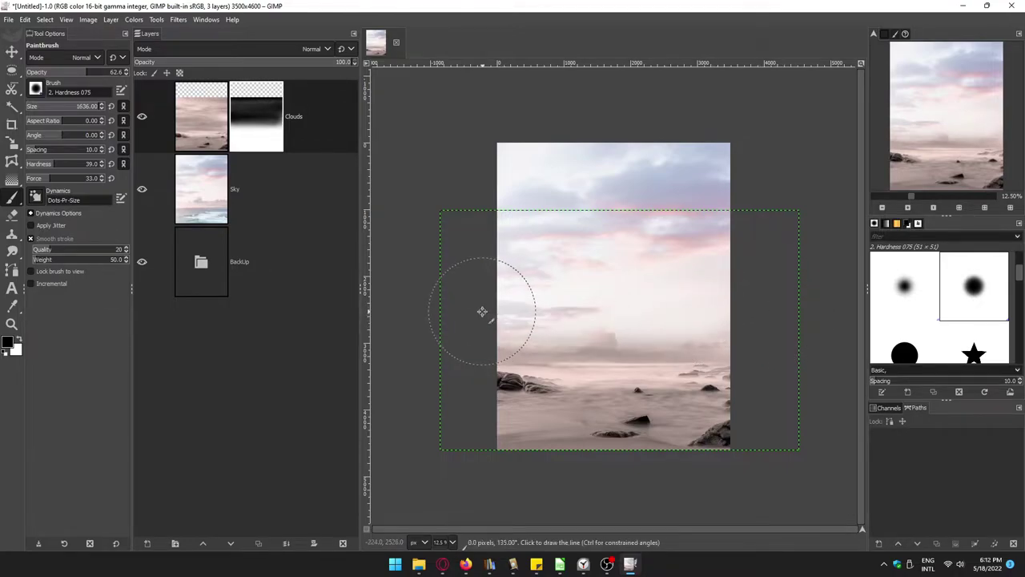
shift+click(723, 317)
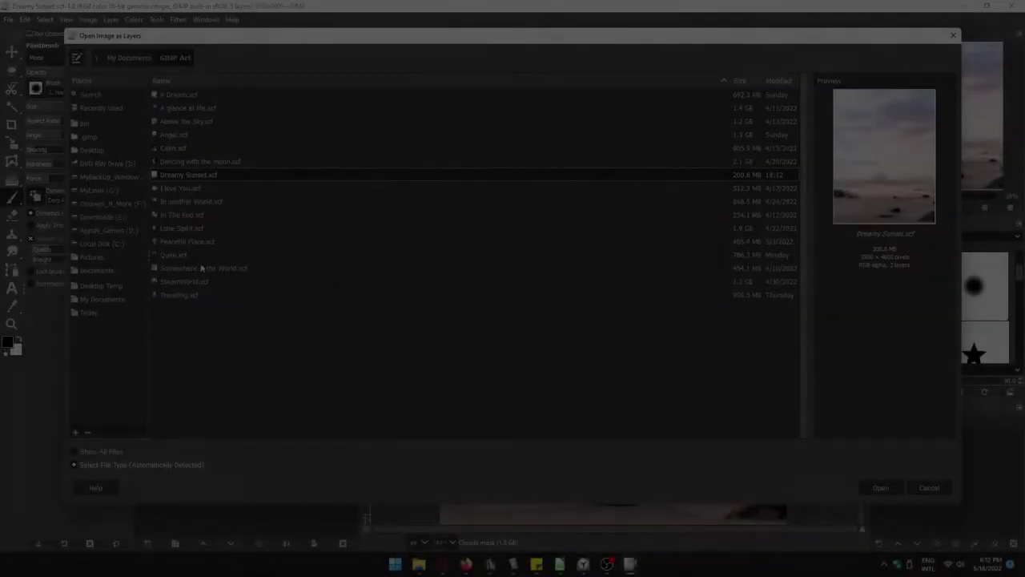
Step: Add matthew-ball-RJA1rE7-ck0-unsplash.jpg from the Dreamy Sunset folder as a layer and raise it above Clouds
key(Up)
key(Up)
key(Up)
key(Up)
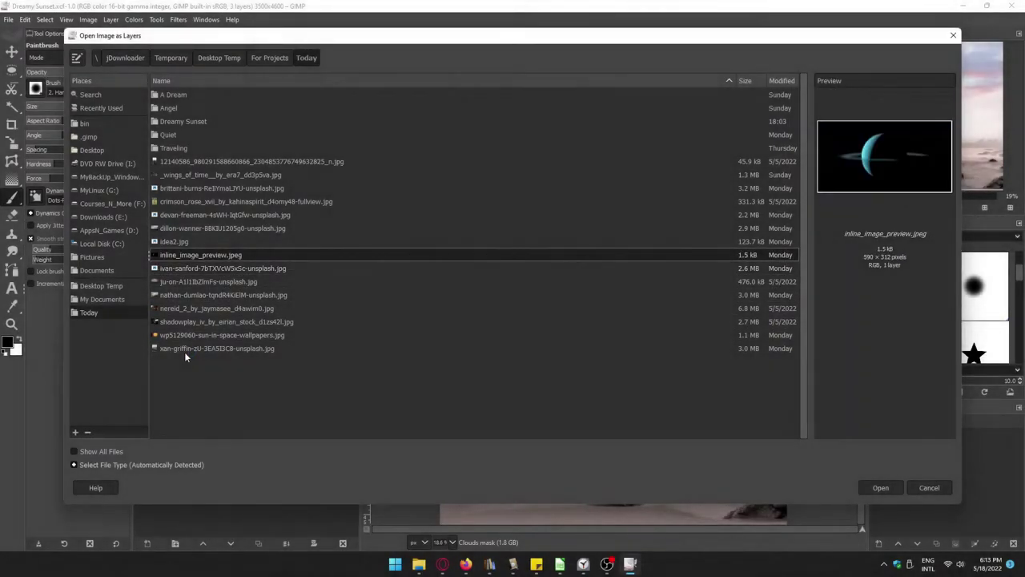
key(Up)
key(Up)
key(Up)
key(Up)
key(Up)
key(Up)
key(Return)
click(193, 228)
key(Up)
key(Up)
key(Up)
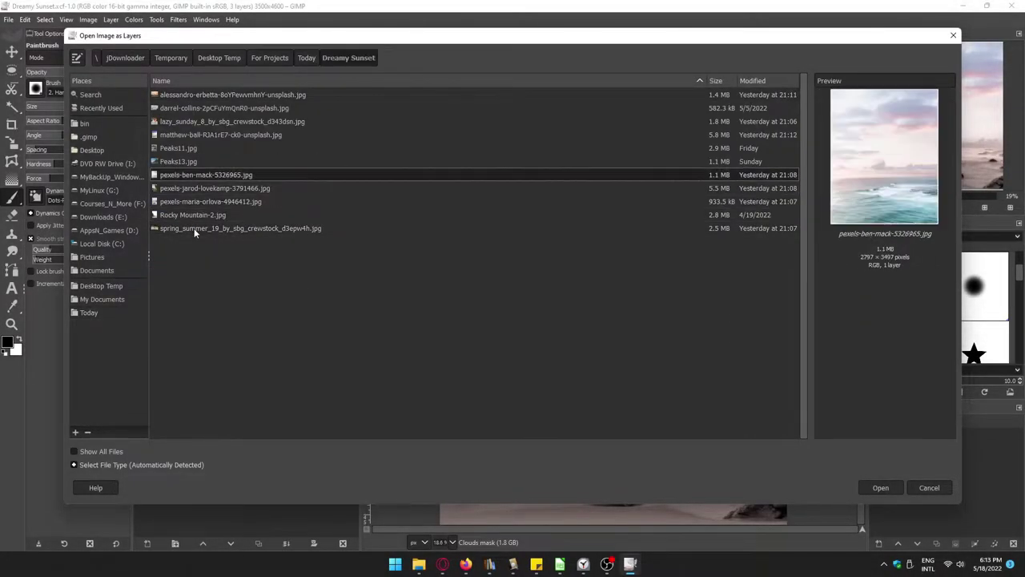
key(Up)
key(Up)
key(Up)
click(180, 138)
double_click(180, 136)
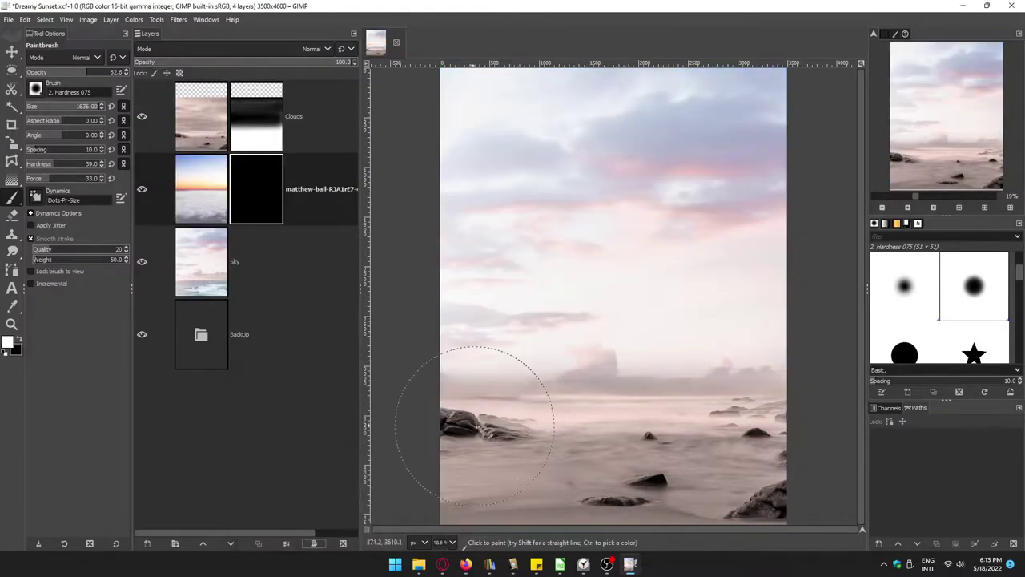
key(bracketleft)
key(bracketleft)
key(bracketleft)
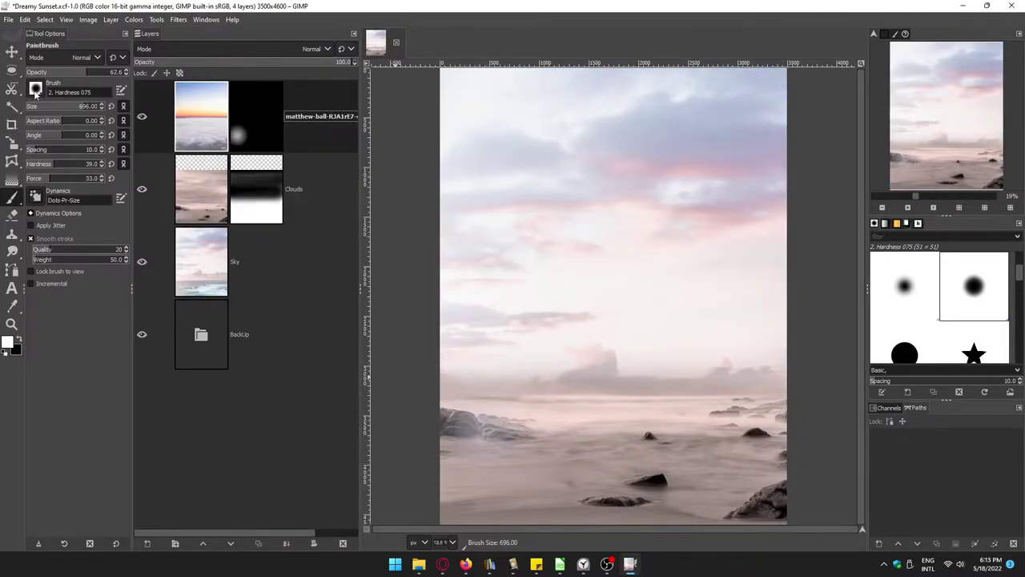
Step: Paint the first clouds into the top layer mask at lower left and right with a large cloud brush
click(35, 90)
double_click(120, 138)
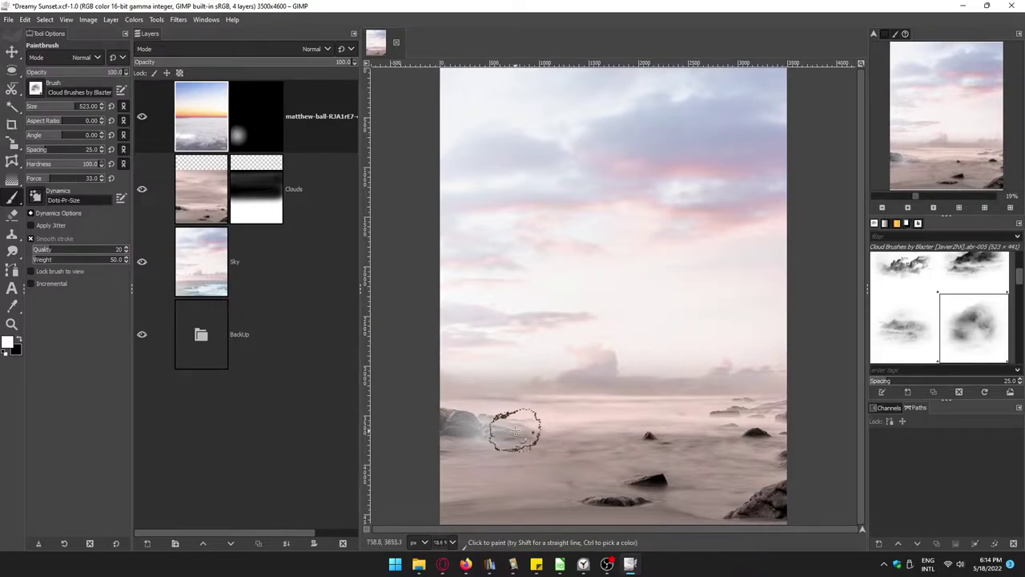
scroll(984, 261, down, 2)
click(905, 286)
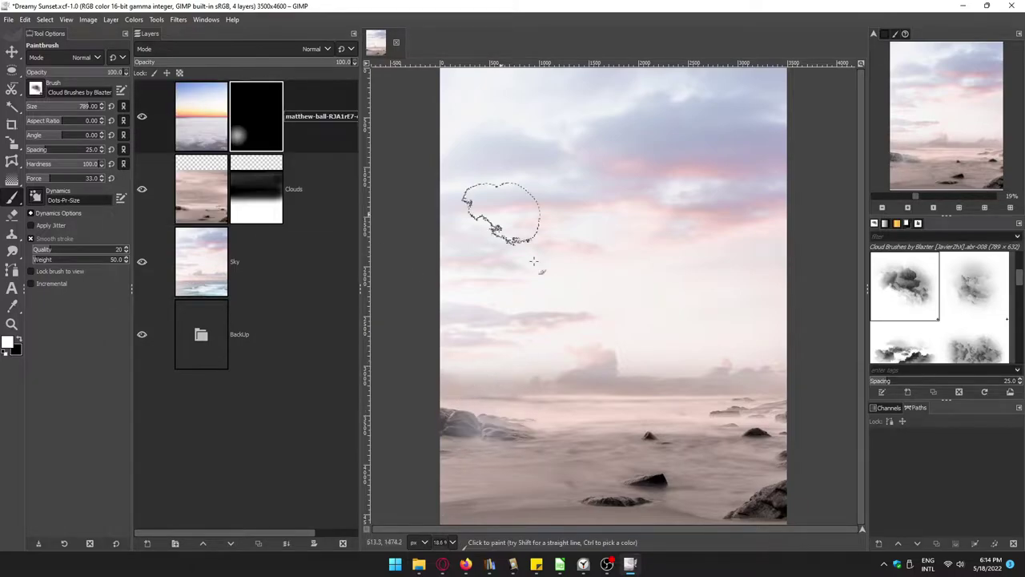
drag(490, 422, 512, 434)
click(620, 500)
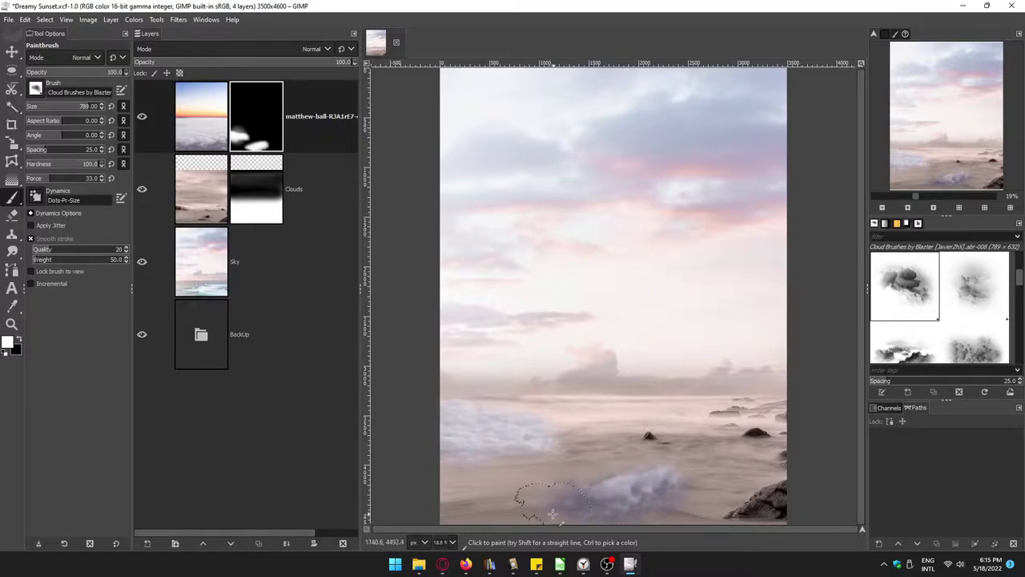
key(m)
mouse_move(581, 202)
mouse_down()
mouse_move(591, 283)
mouse_move(580, 221)
mouse_up()
key(p)
Step: Paint mist with a smaller cloud brush over the left rocks, bottom-right rocks and water
click(973, 315)
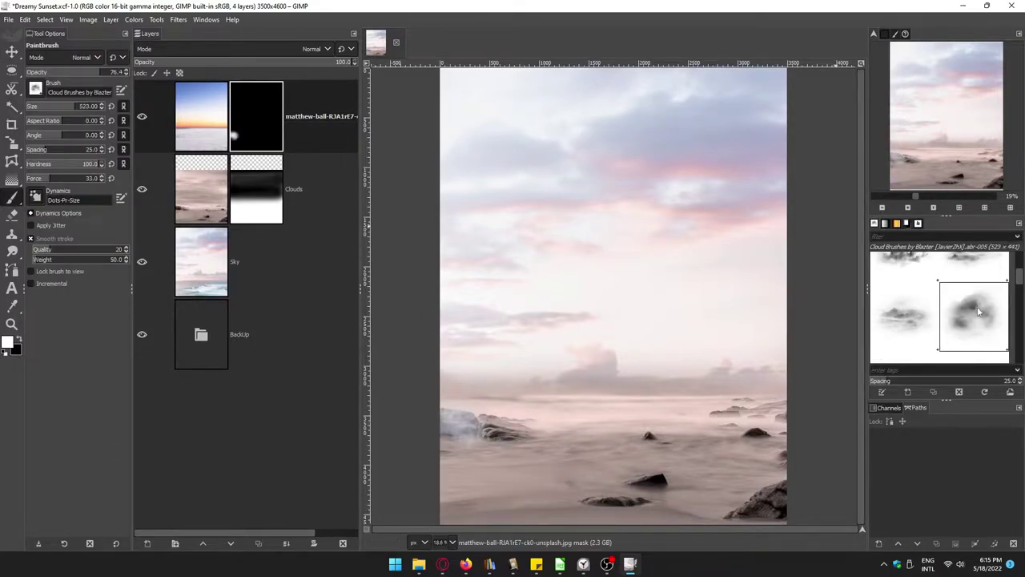
drag(480, 436, 519, 421)
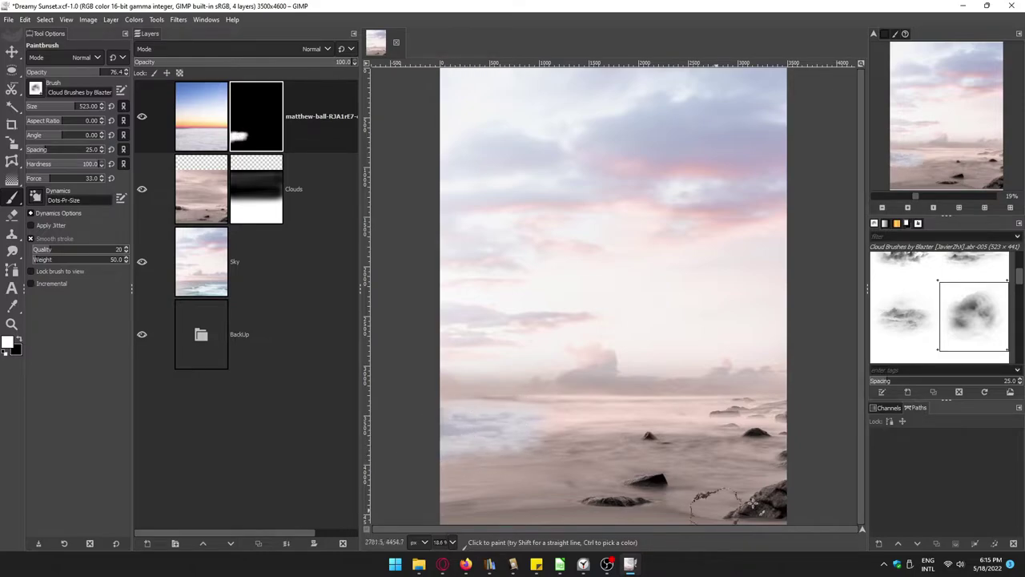
mouse_move(752, 503)
mouse_down()
mouse_move(748, 521)
mouse_move(788, 411)
mouse_move(696, 409)
mouse_up()
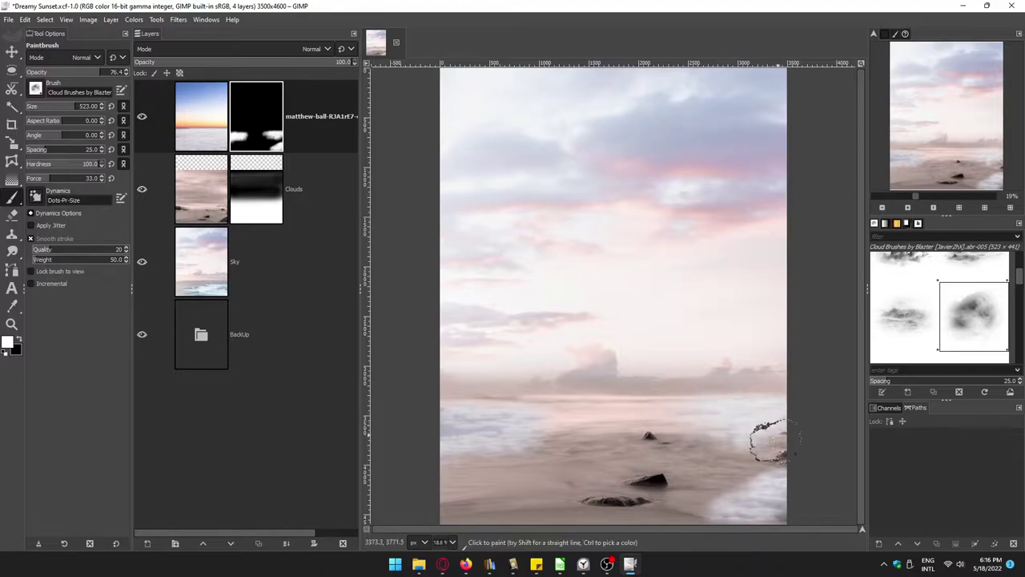
mouse_move(773, 439)
mouse_down()
mouse_move(659, 430)
mouse_move(671, 481)
mouse_move(652, 508)
mouse_move(600, 513)
mouse_up()
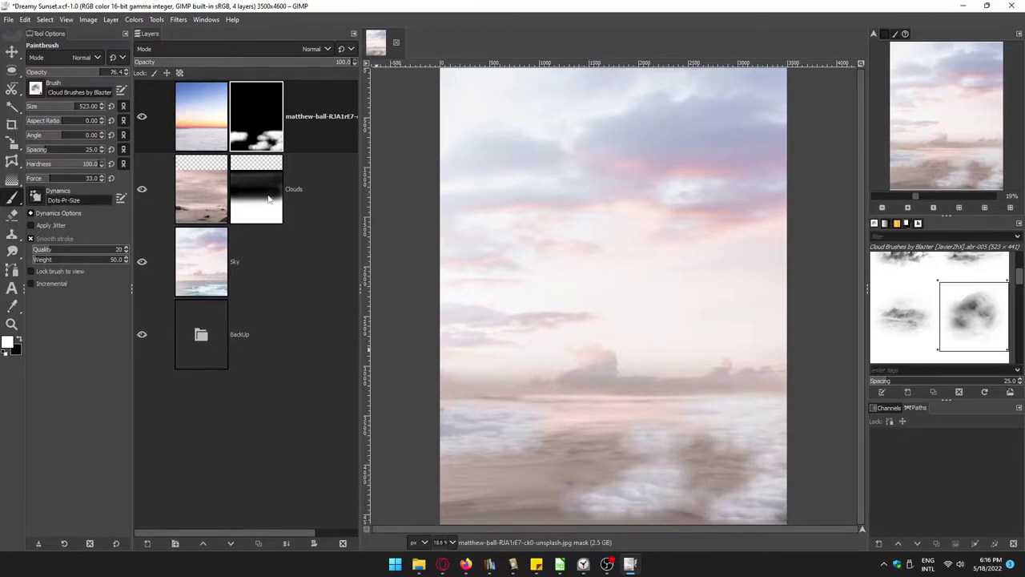
click(134, 19)
Step: Apply the warmer temperature, then mix channels: less red in Red, blue into Red and Green, less green in Blue
click(876, 339)
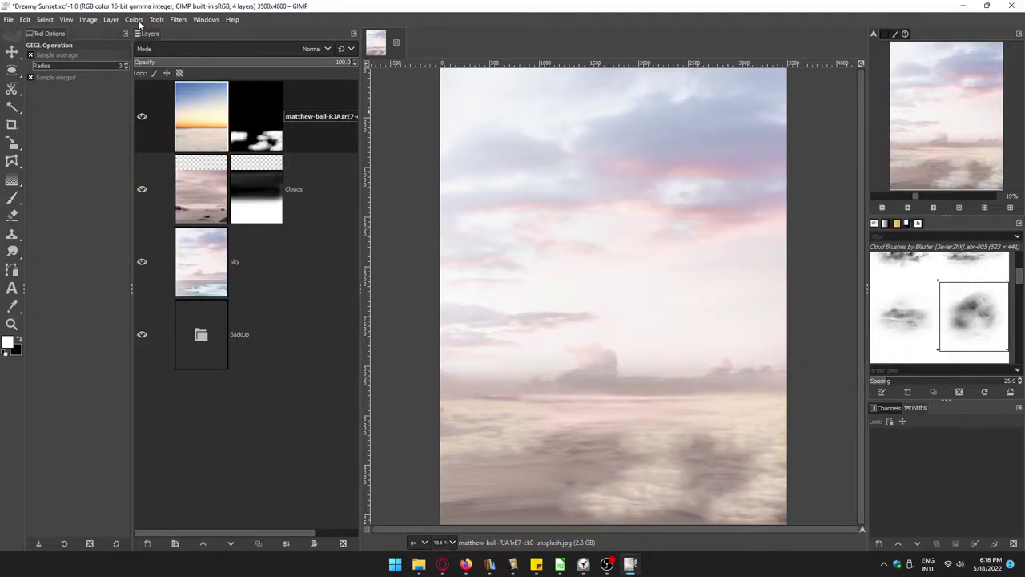
click(134, 20)
click(304, 272)
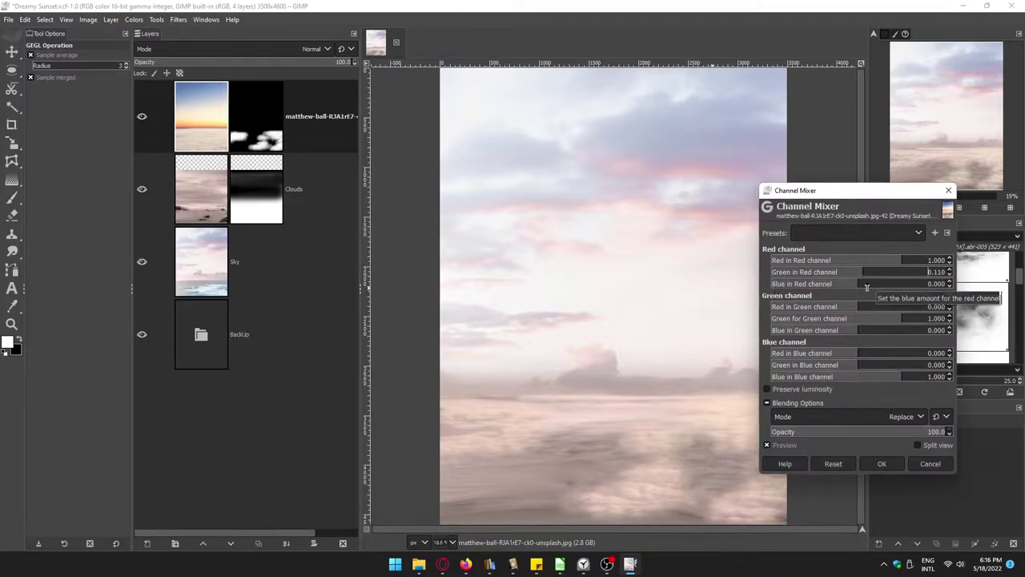
click(865, 285)
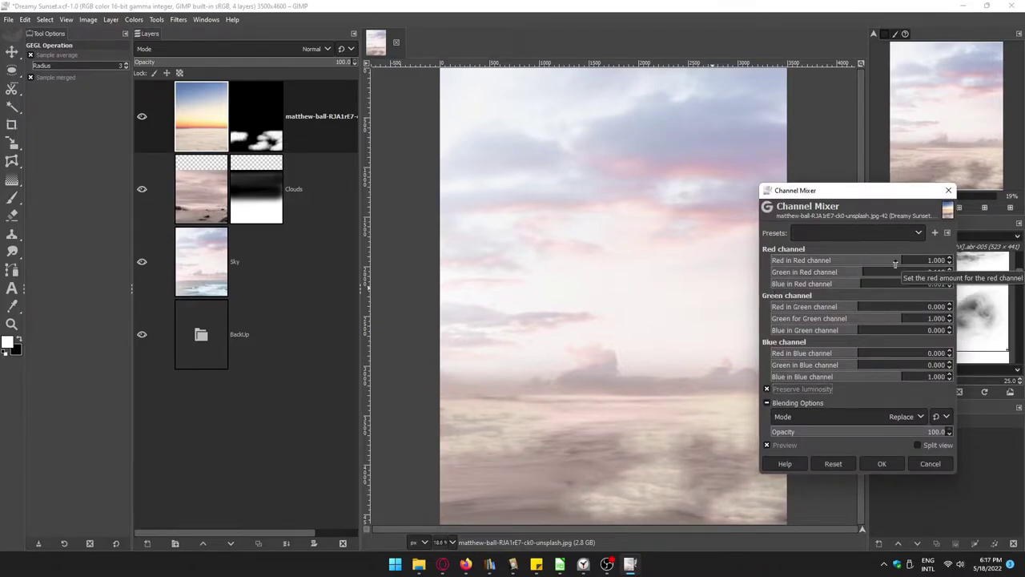
click(868, 262)
drag(864, 330, 910, 330)
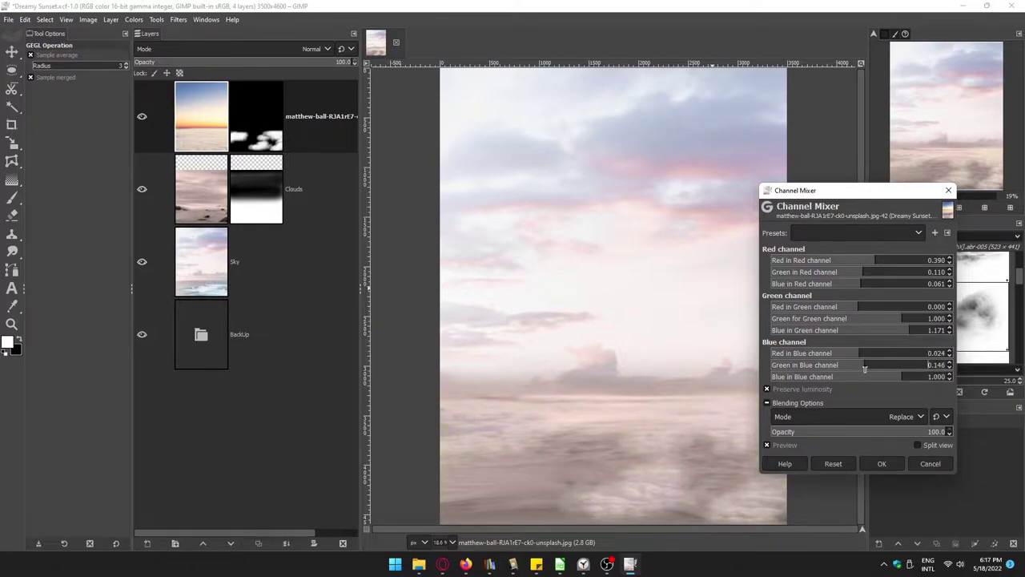
click(846, 367)
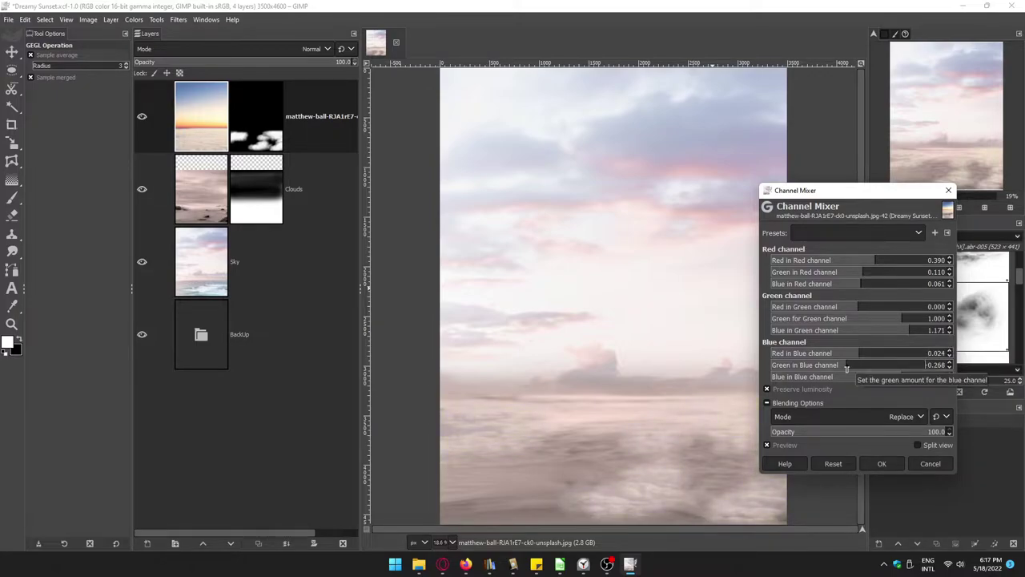
click(881, 464)
Step: Darken the midtones with Curves and lower the top endpoint slightly
key(ctrl+m)
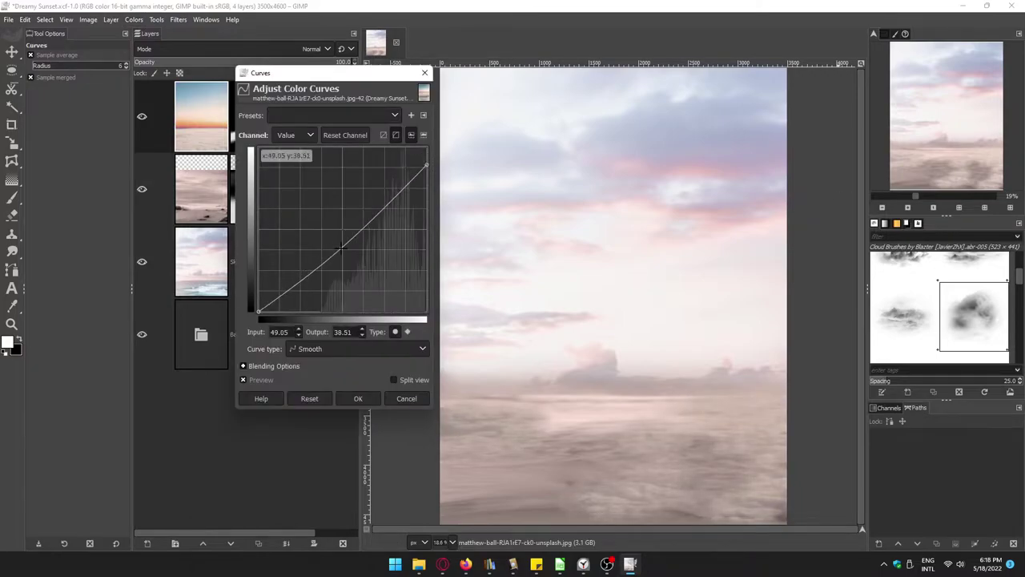
key(Delete)
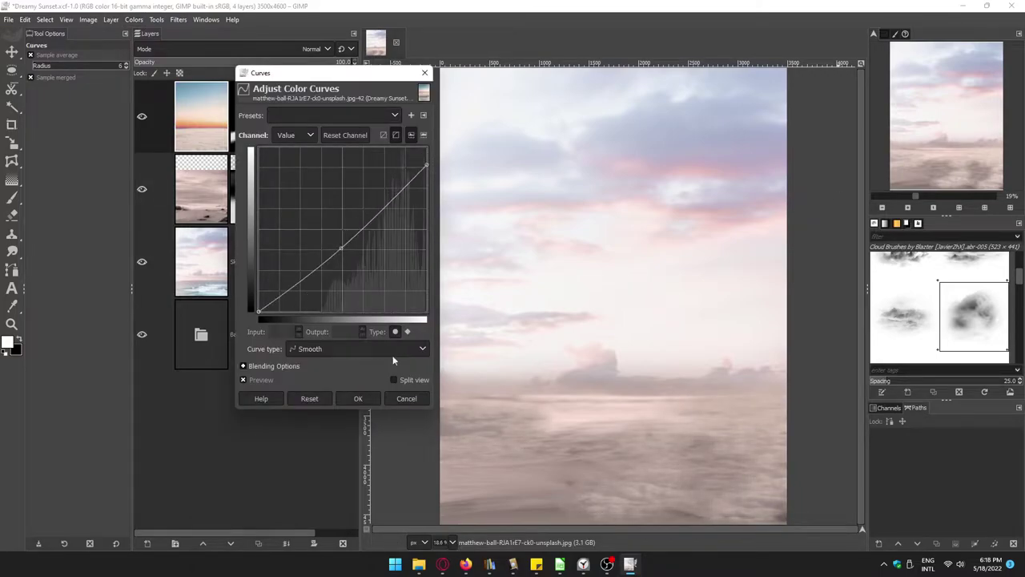
drag(426, 164, 434, 164)
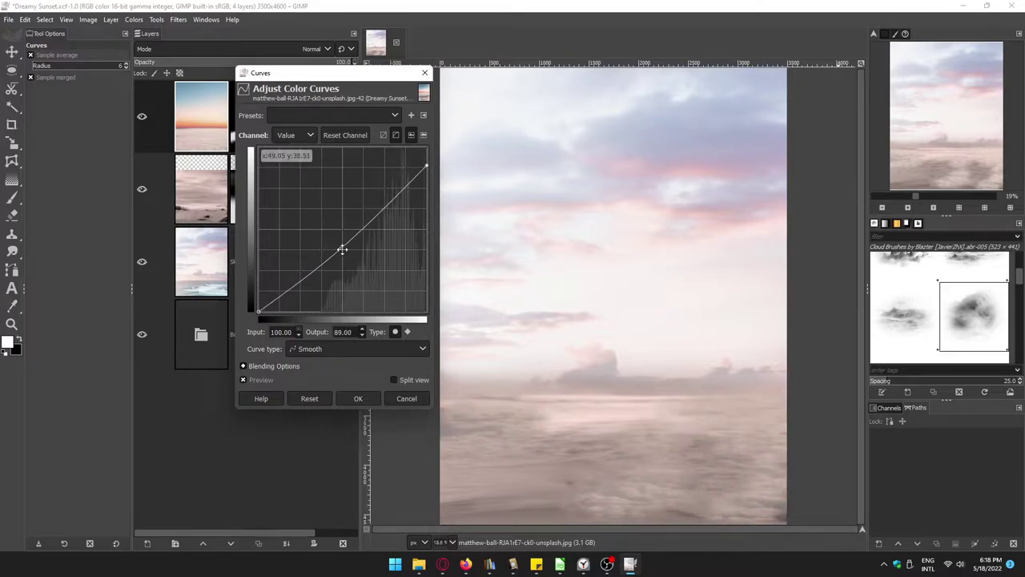
mouse_move(340, 248)
mouse_down()
mouse_move(386, 216)
mouse_move(380, 213)
mouse_up()
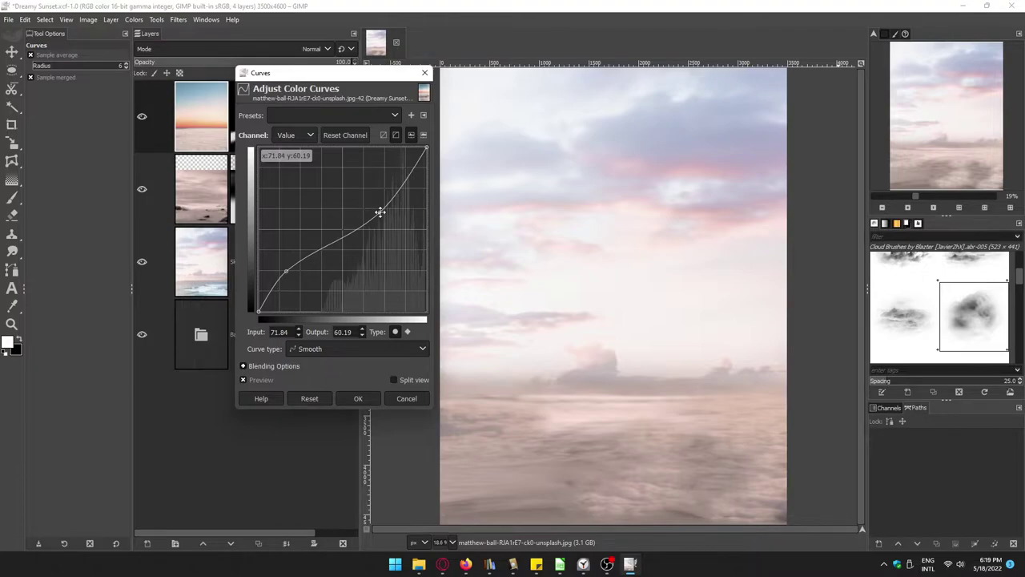
click(404, 399)
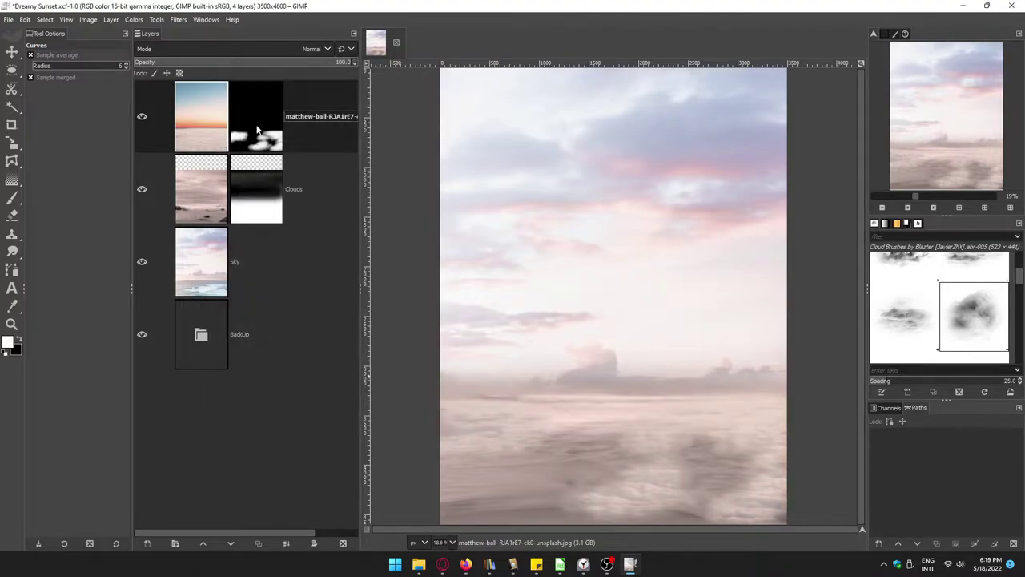
Step: Toggle the top layer mask view and disable state to compare the photo
alt+click(256, 130)
alt+click(257, 130)
ctrl+click(256, 129)
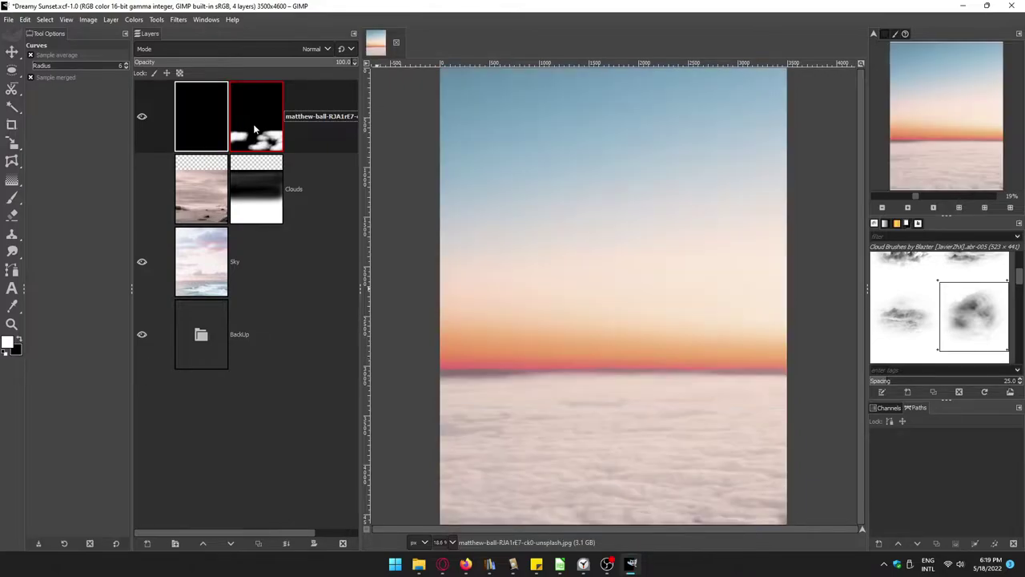
ctrl+click(256, 130)
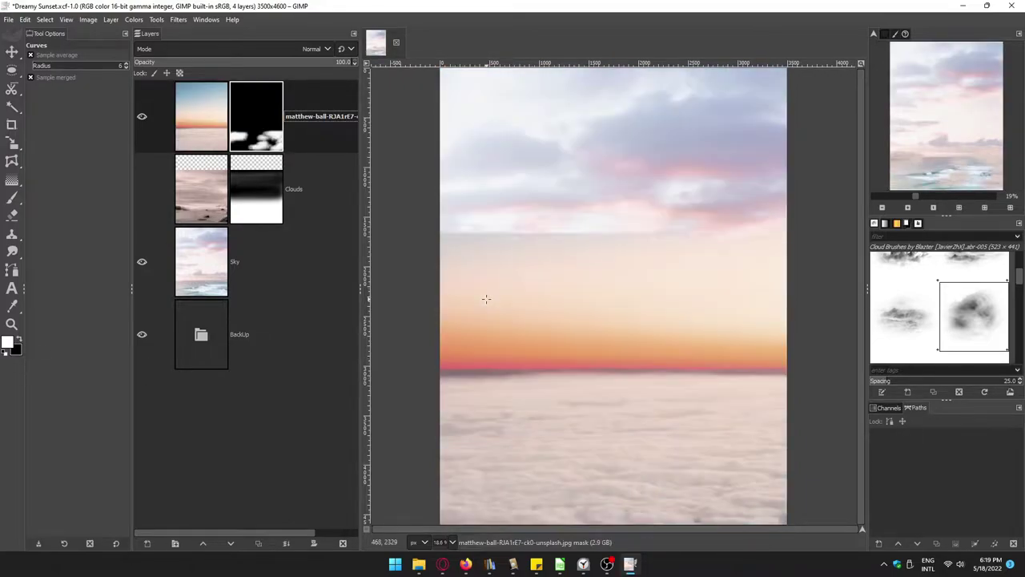
click(134, 19)
Step: Shift the cloud-sea highlights slightly toward cyan and blue with Color Balance
click(164, 33)
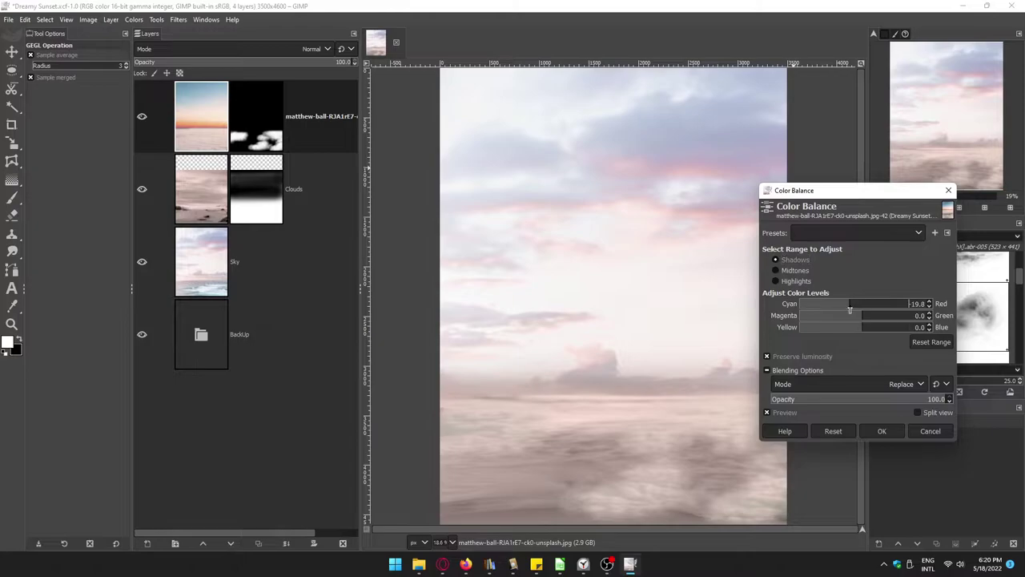
drag(850, 304, 861, 307)
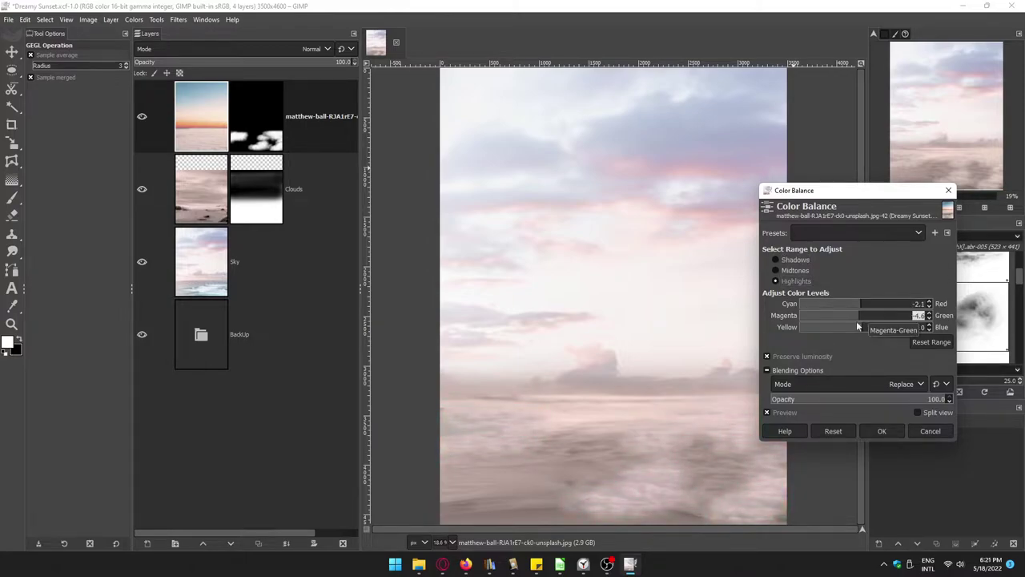
click(862, 328)
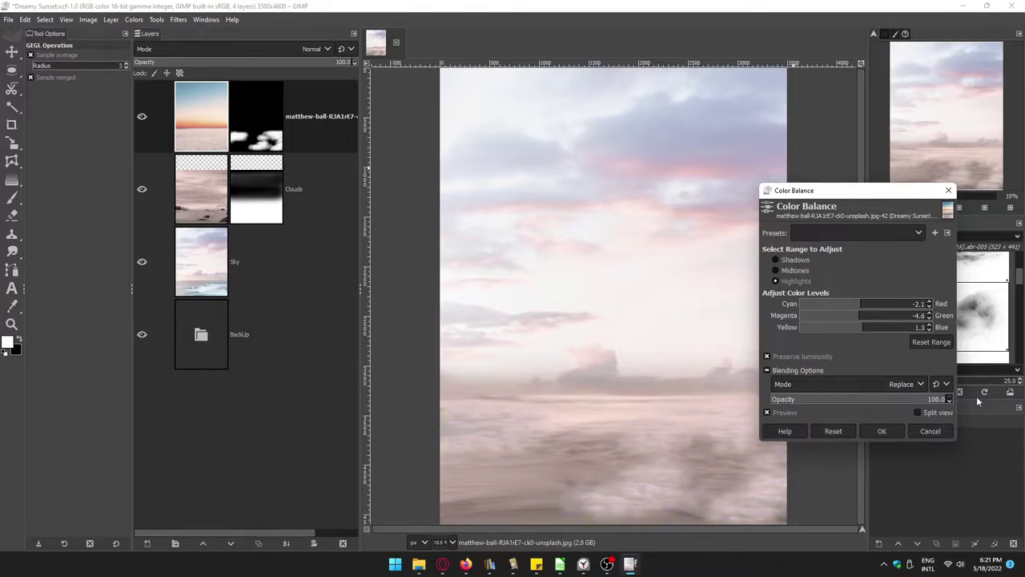
click(881, 431)
Step: Lower the Levels output white point to dim the brightest tones
click(134, 19)
click(155, 174)
drag(387, 228, 361, 237)
click(317, 372)
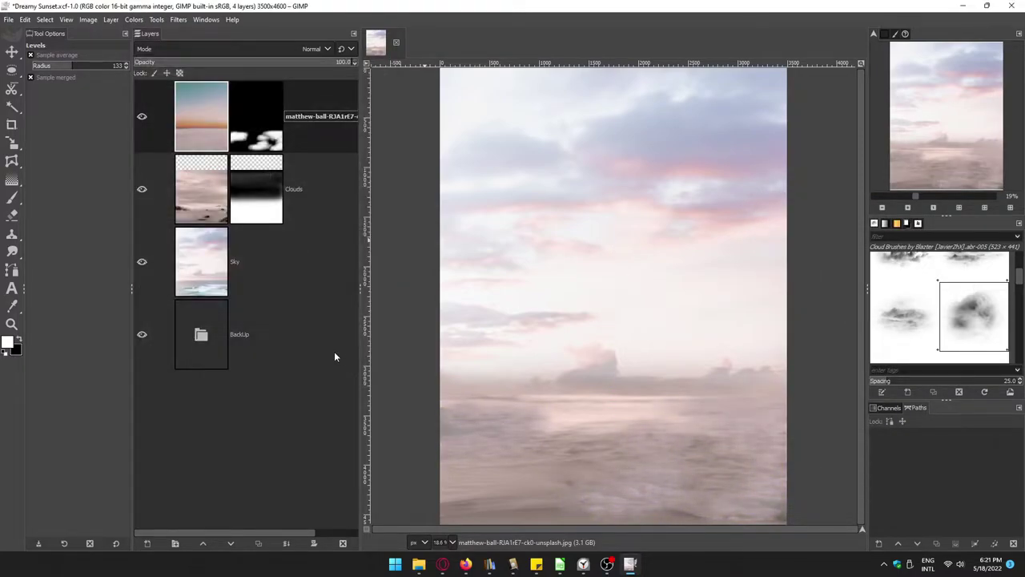
click(8, 20)
click(112, 90)
Step: Add Peaks11.jpg as a layer, scaled to 1746 × 2182 px at lower left, at full opacity
double_click(181, 159)
click(217, 134)
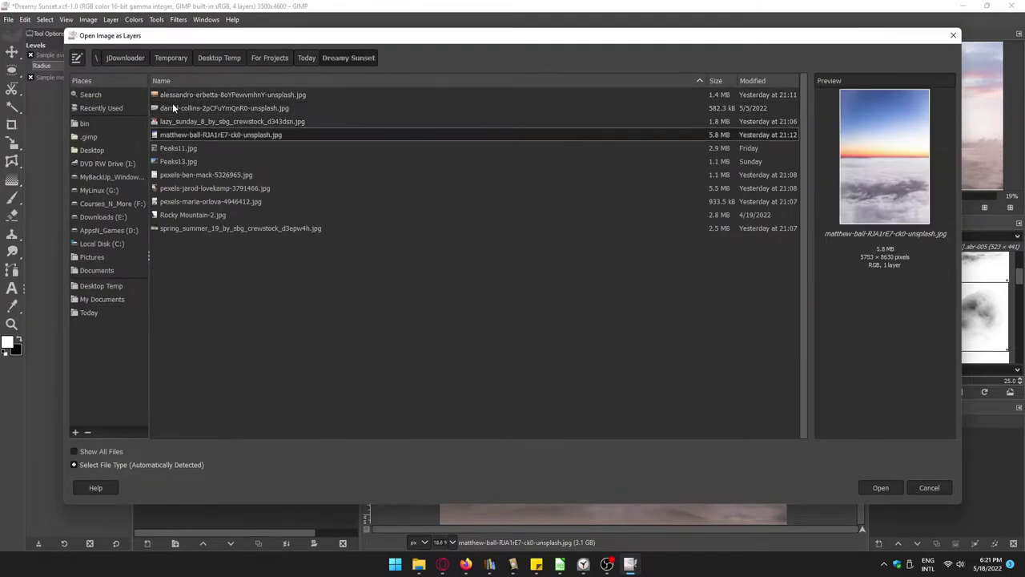
click(197, 149)
double_click(196, 149)
drag(352, 62, 233, 62)
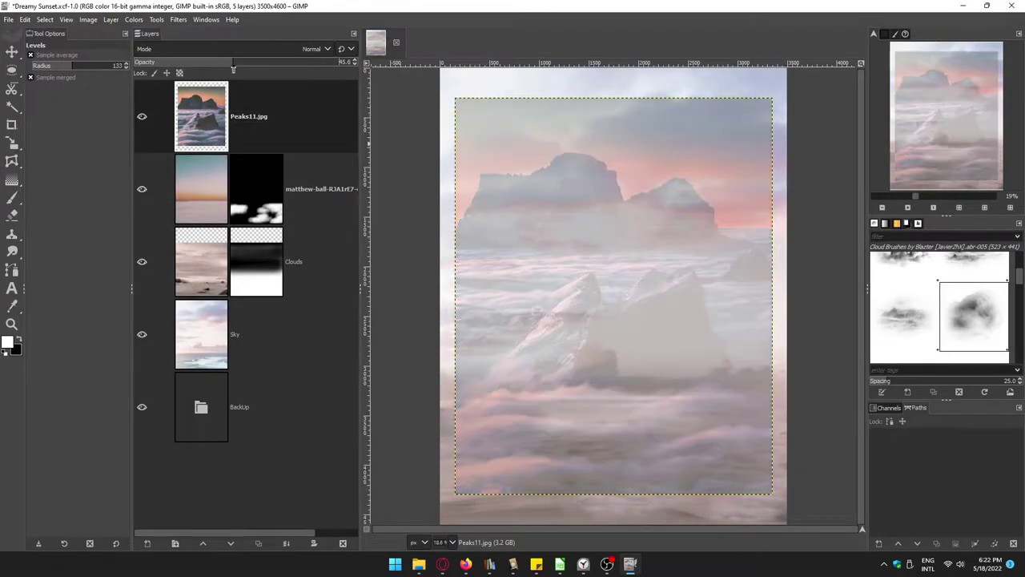
key(m)
drag(583, 166, 576, 296)
key(shift+s)
click(576, 296)
drag(766, 183, 617, 309)
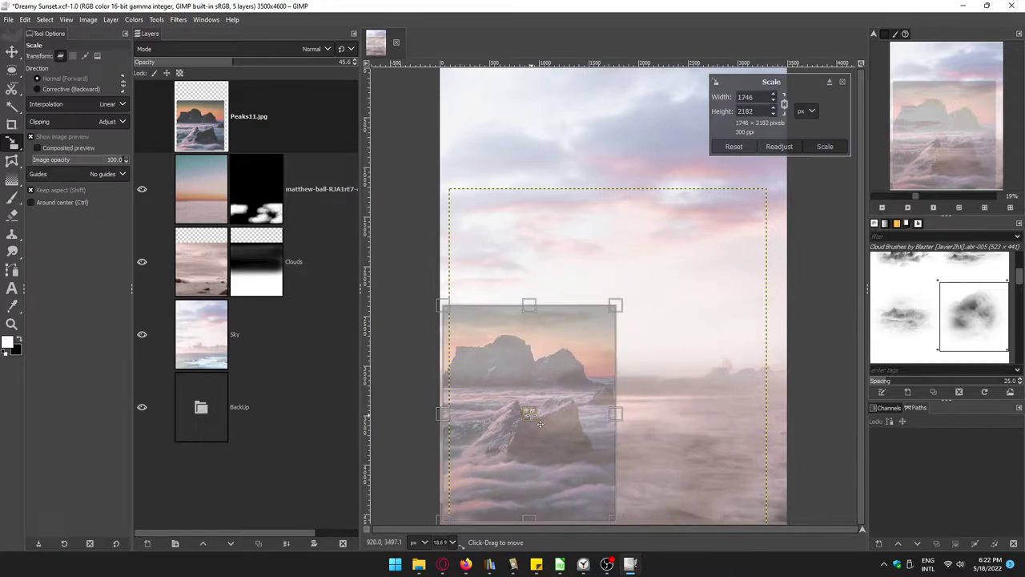
key(Return)
drag(233, 61, 339, 61)
Step: Select the sky above the rocks by colour and zoom in on the peaks
key(u)
mouse_move(552, 328)
mouse_down()
mouse_move(558, 341)
mouse_move(484, 304)
mouse_move(485, 313)
mouse_up()
key(shift+2)
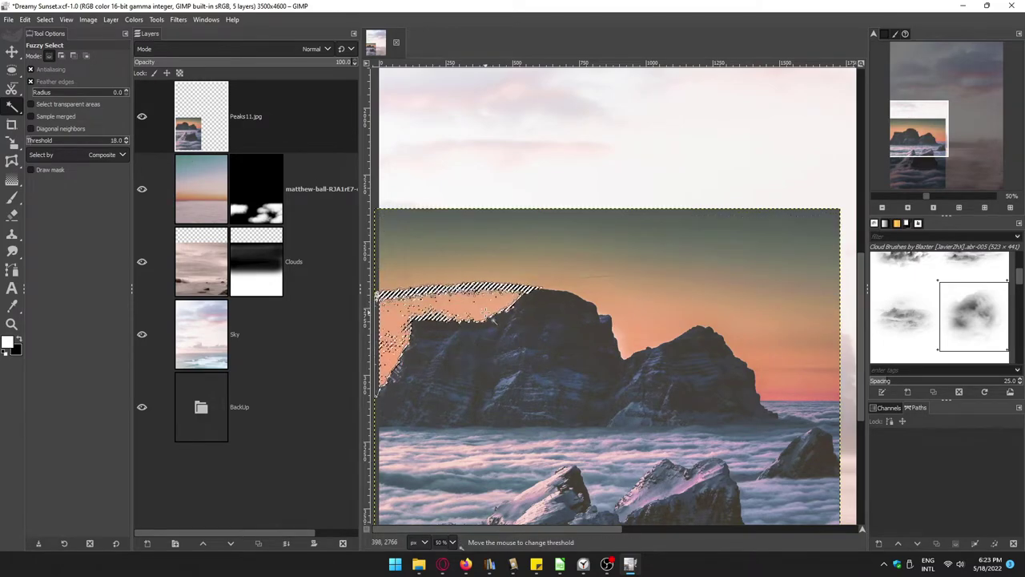
Step: Add a white layer mask to Peaks11.jpg and hide the selected sky band in it
click(313, 543)
click(316, 533)
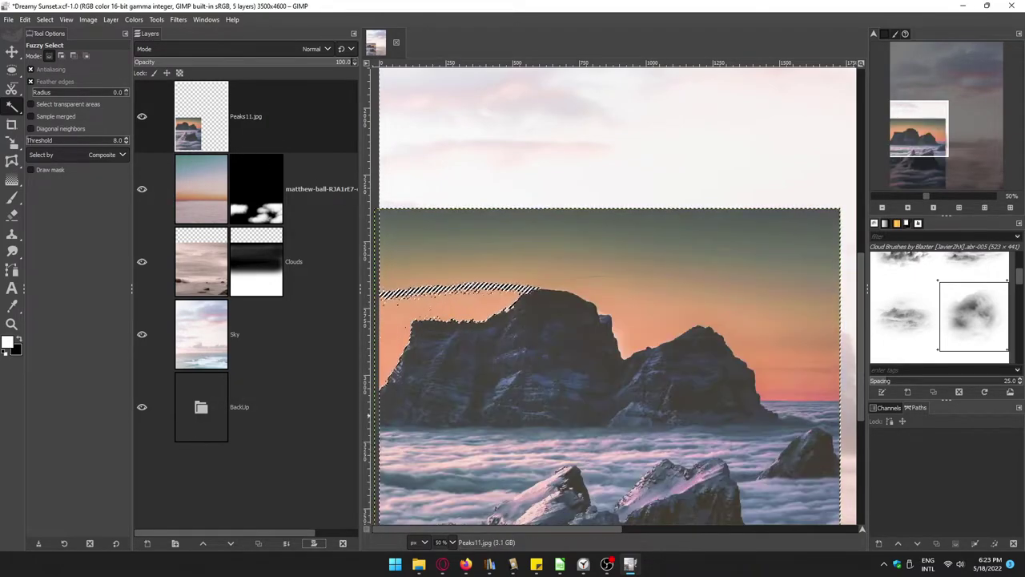
alt+click(249, 124)
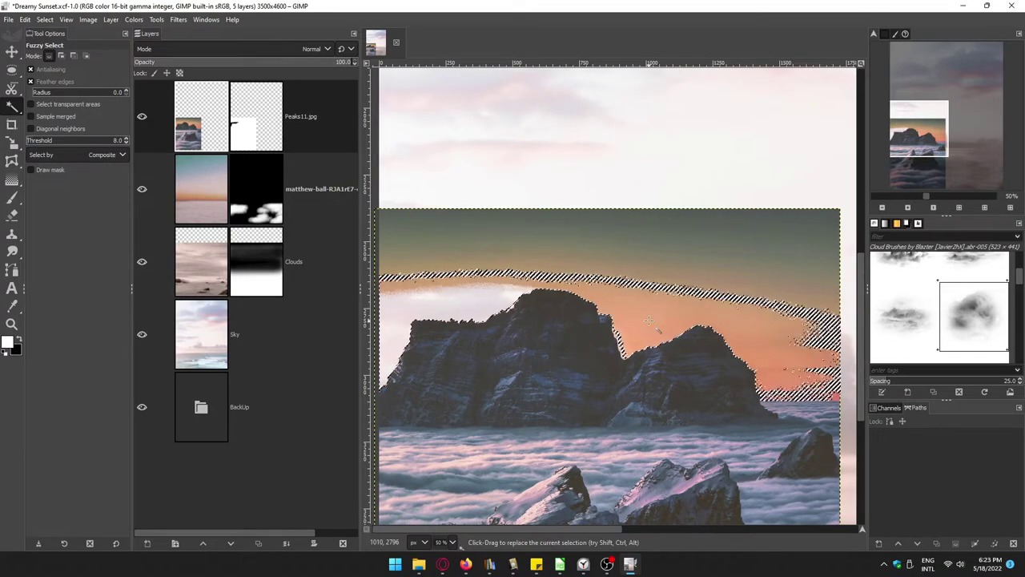
key(Delete)
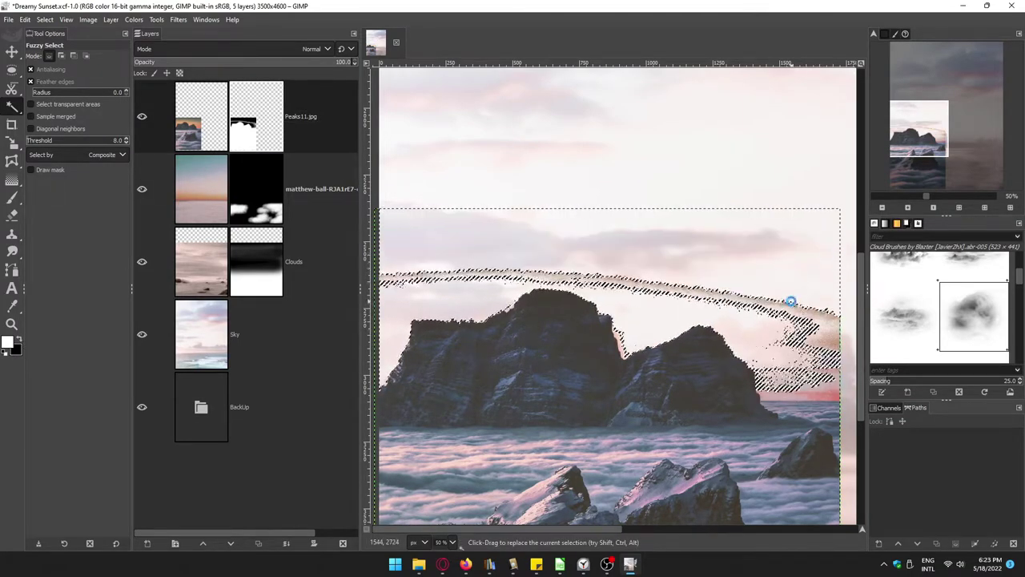
Step: Free-select the remaining sky above the rock skyline and hide it in the mask
key(ctrl+shift+a)
click(12, 88)
drag(384, 375, 470, 302)
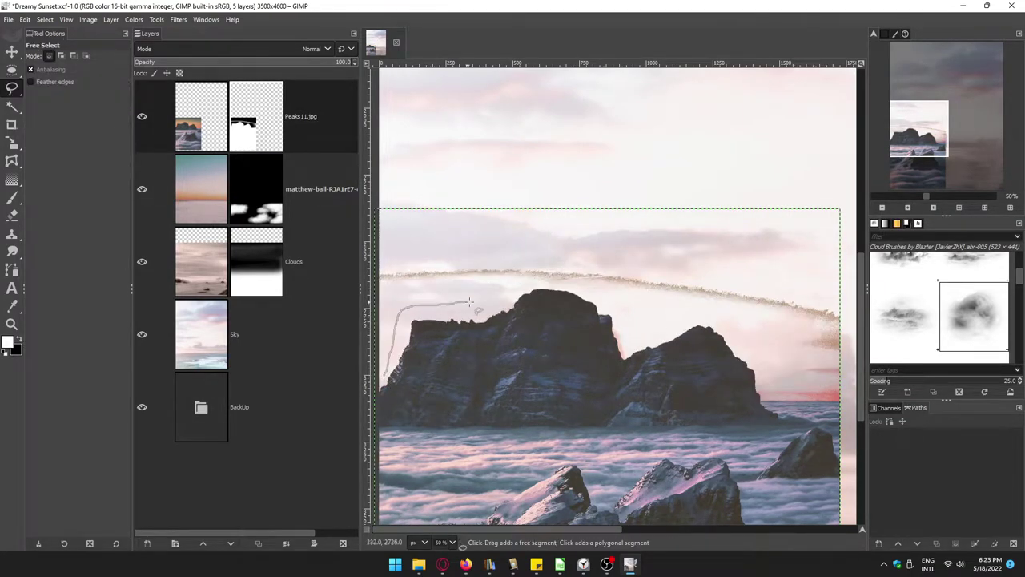
drag(385, 294, 384, 375)
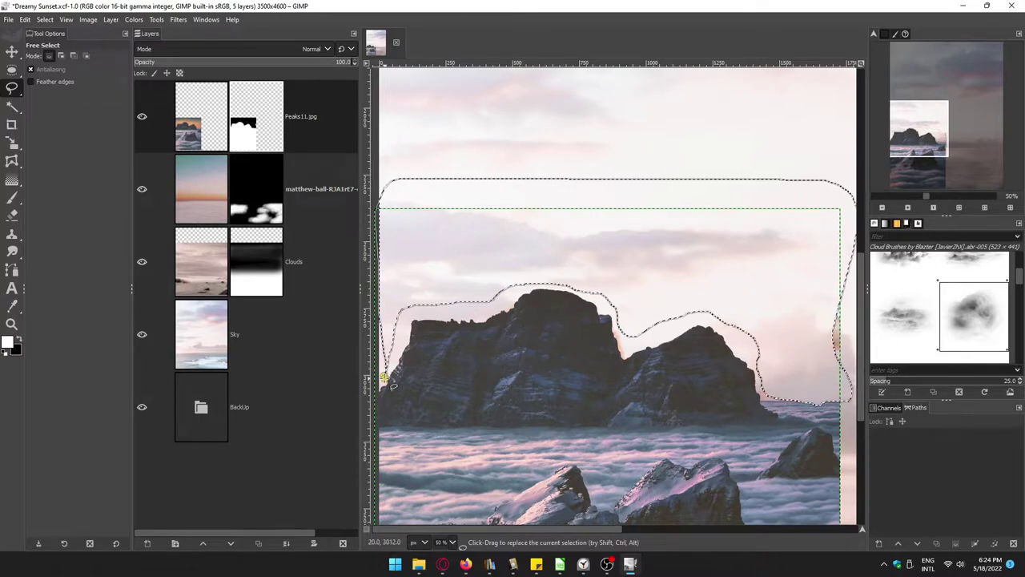
key(Escape)
Step: Fuzzy-select the leftover cloud band and the sky in the dip between rocks
key(u)
mouse_move(817, 293)
mouse_down()
mouse_move(835, 311)
mouse_move(632, 297)
mouse_up()
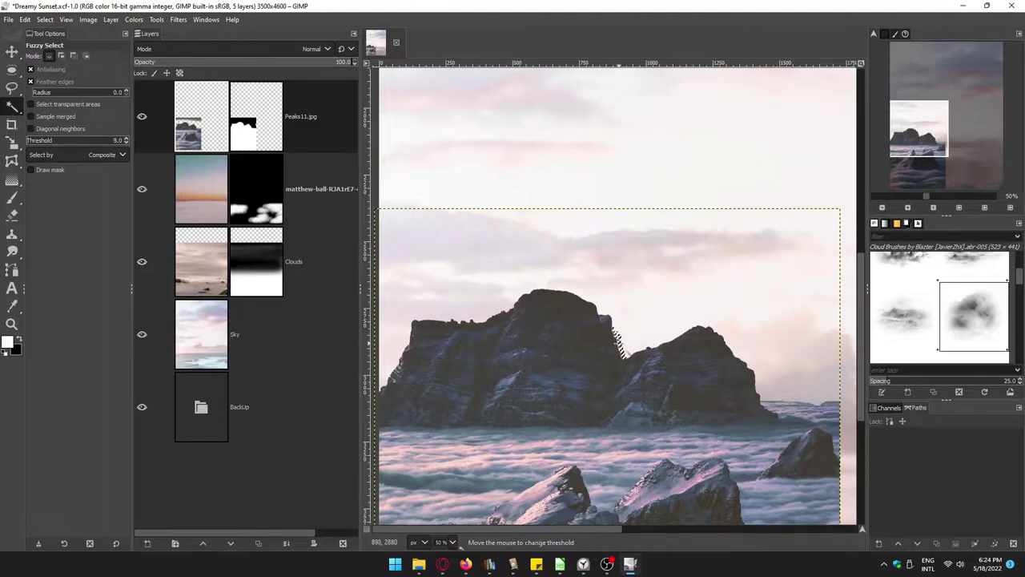
key(3)
drag(616, 340, 509, 535)
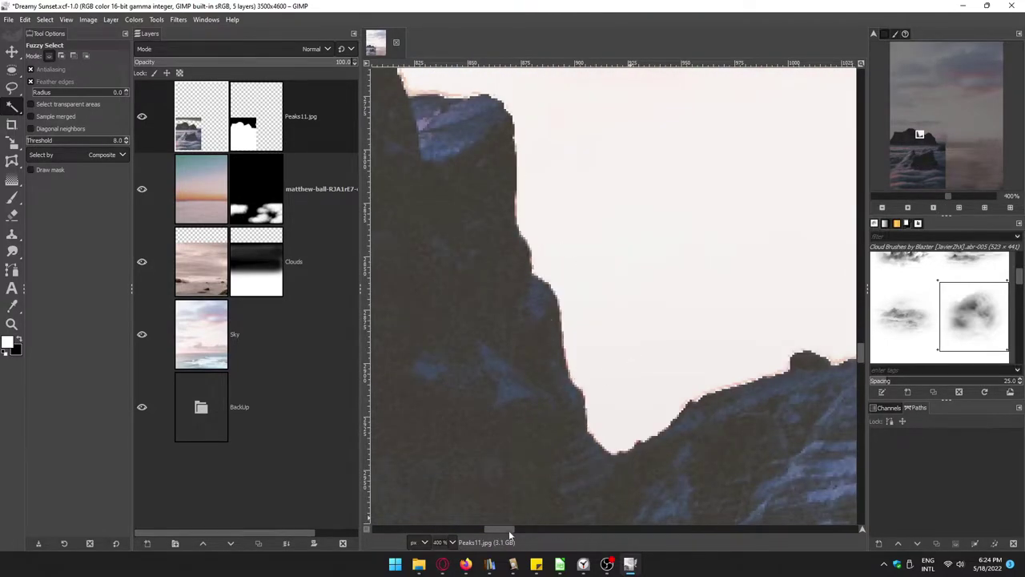
key(grave)
scroll(601, 301, right, 5)
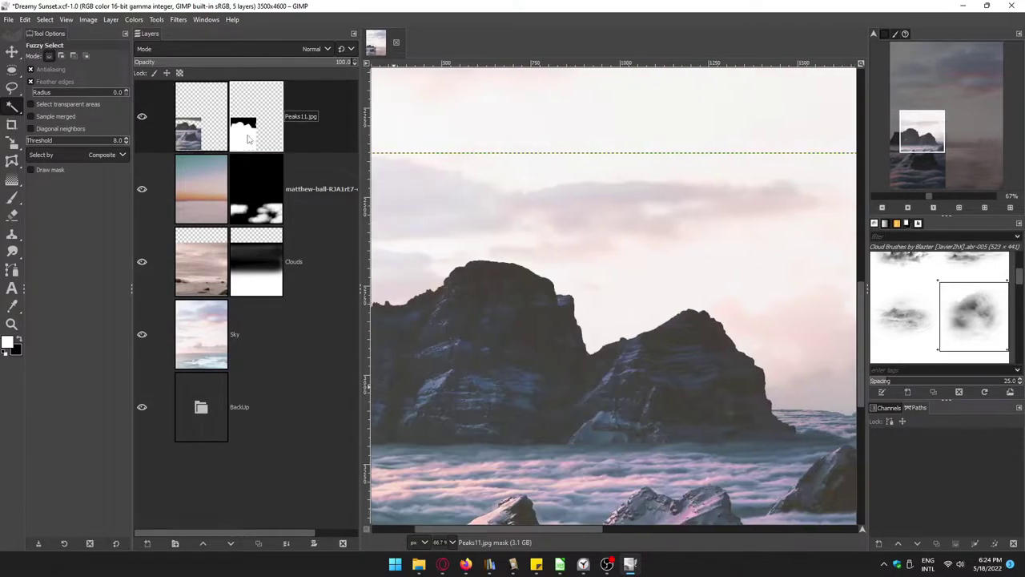
Step: Feather the selection by 5 px and grow it by 4 px
alt+click(246, 126)
alt+click(247, 126)
click(45, 20)
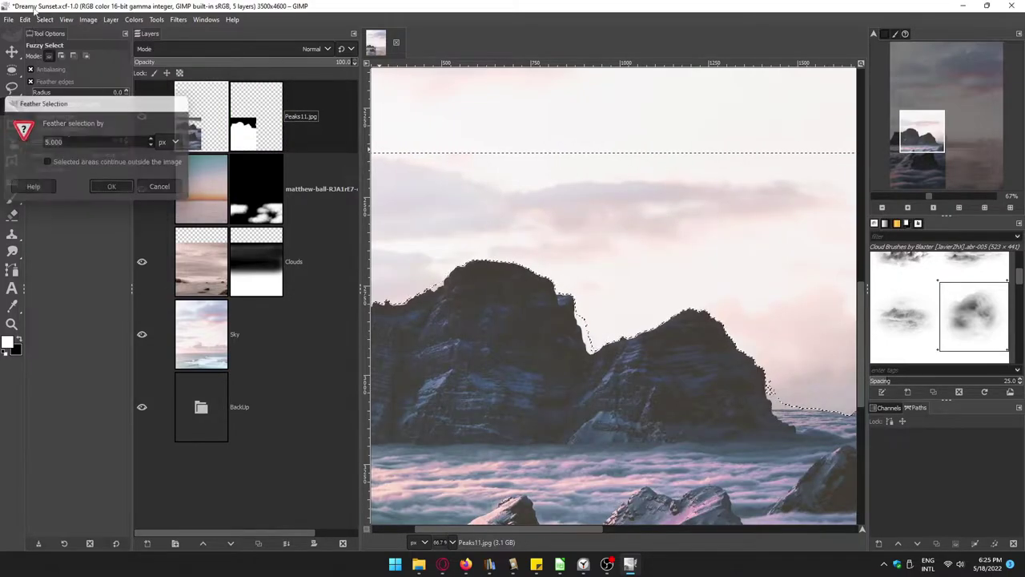
click(67, 176)
click(114, 215)
click(45, 19)
click(61, 137)
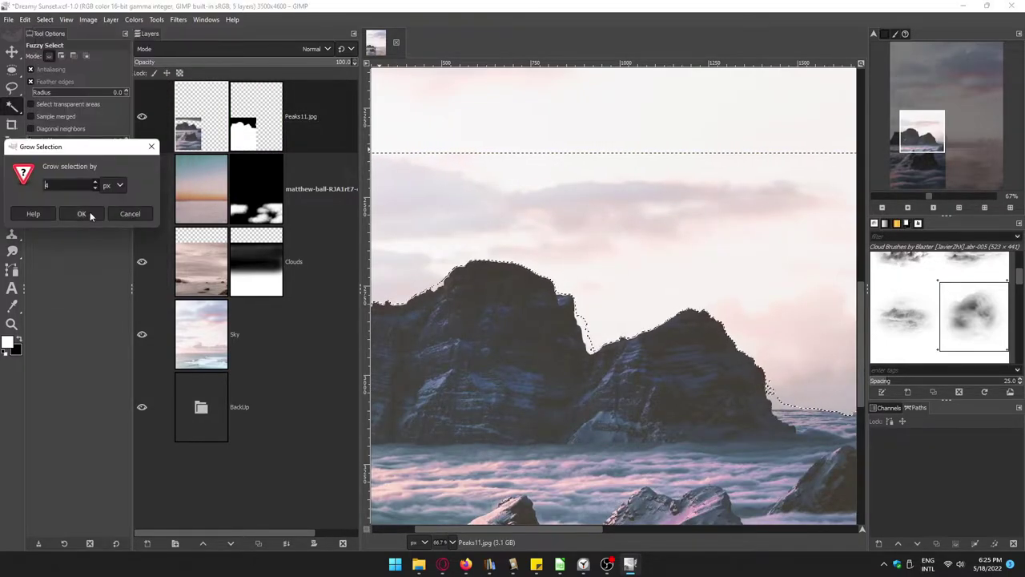
click(90, 211)
scroll(503, 290, down, 2)
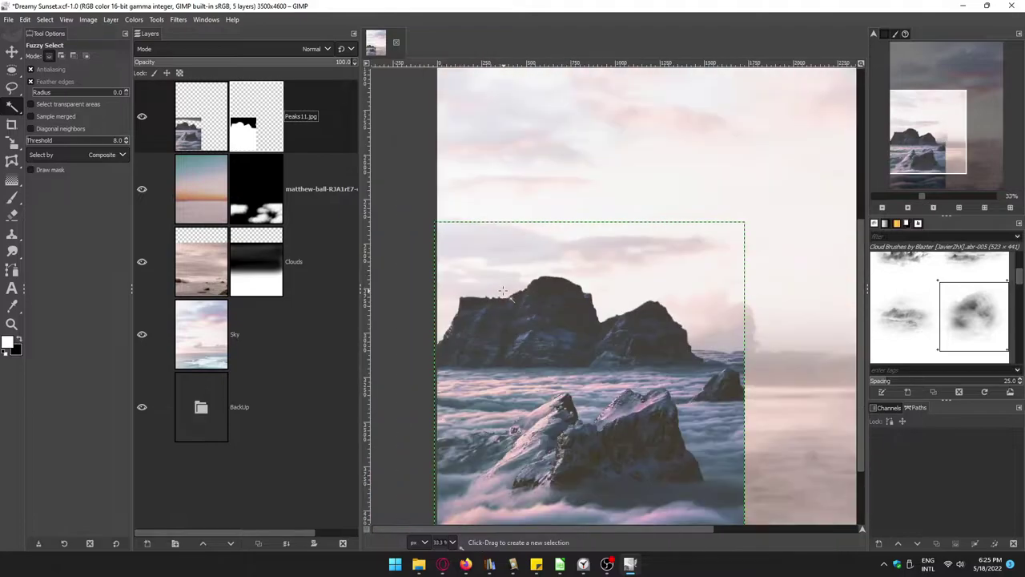
Step: Brush misty cloud texture into the Peaks11 mask, fading the mountain bottoms into fog
key(p)
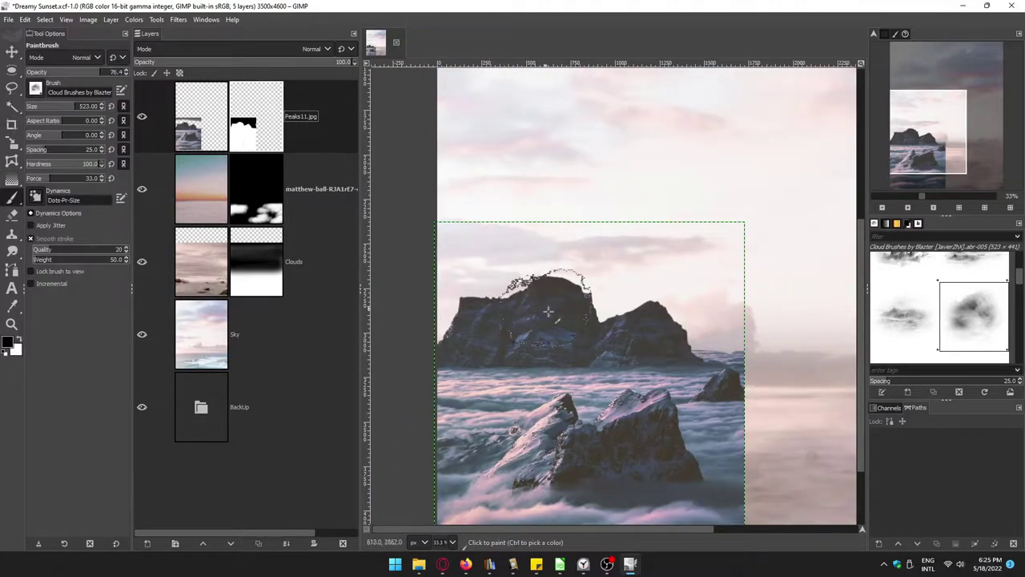
drag(478, 383, 636, 376)
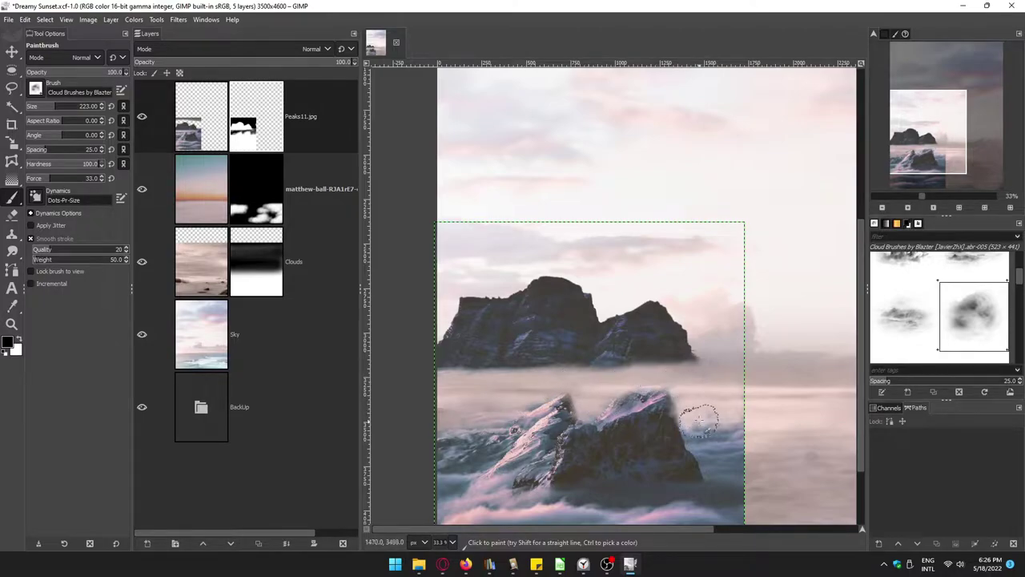
drag(768, 442, 439, 476)
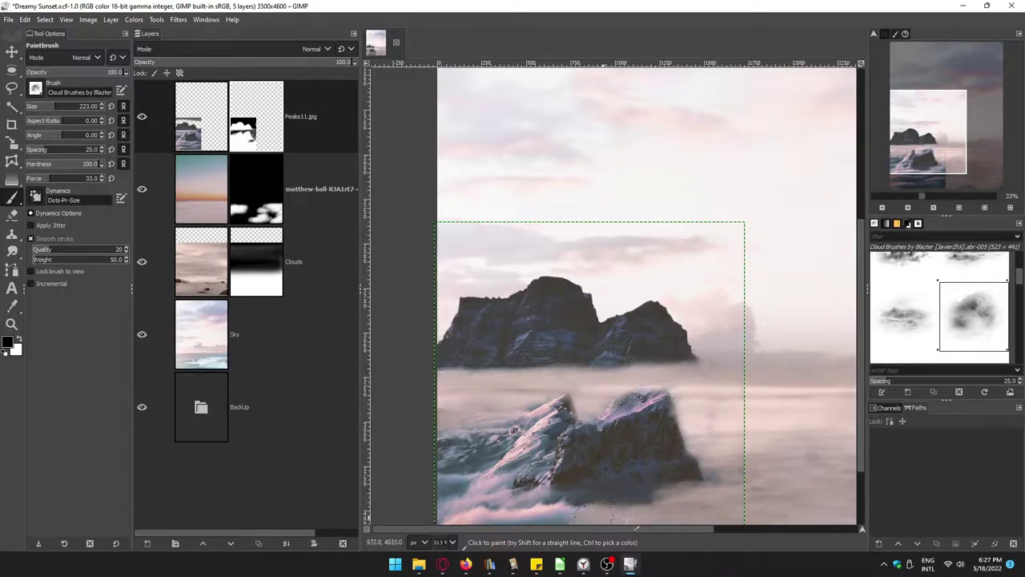
click(232, 221)
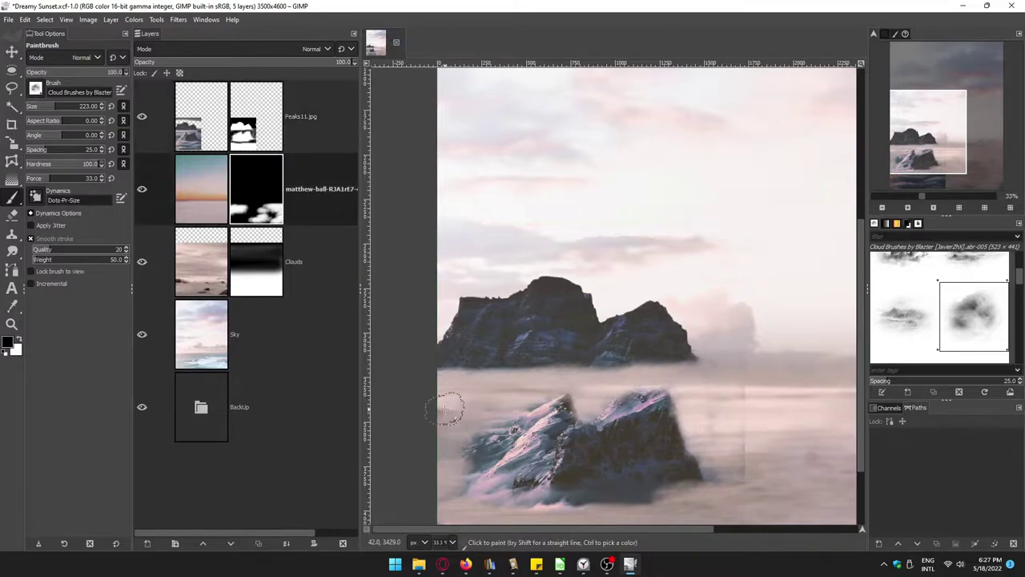
key(Page_Up)
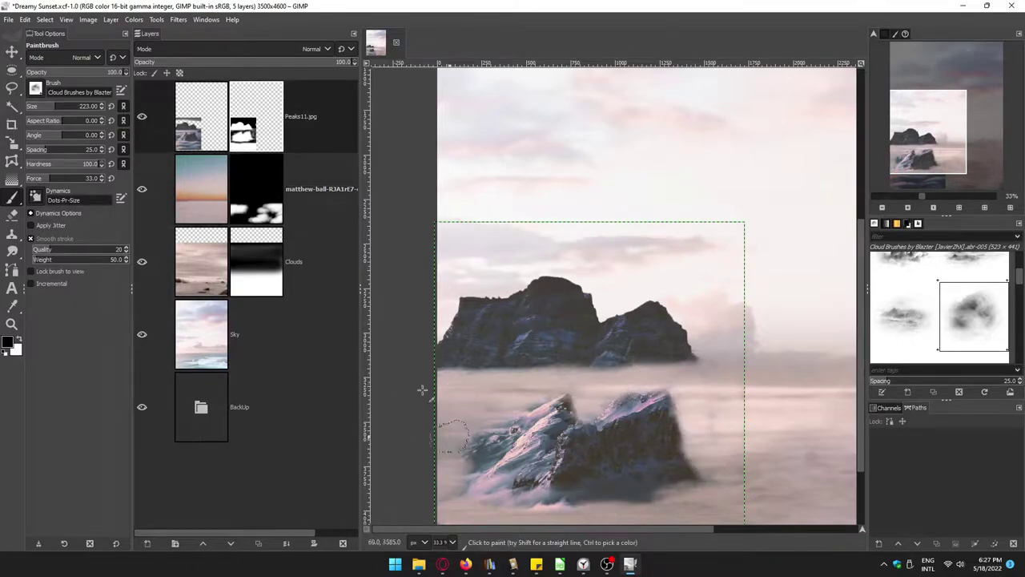
key(Page_Down)
key(Page_Down)
key(Page_Up)
key(Page_Up)
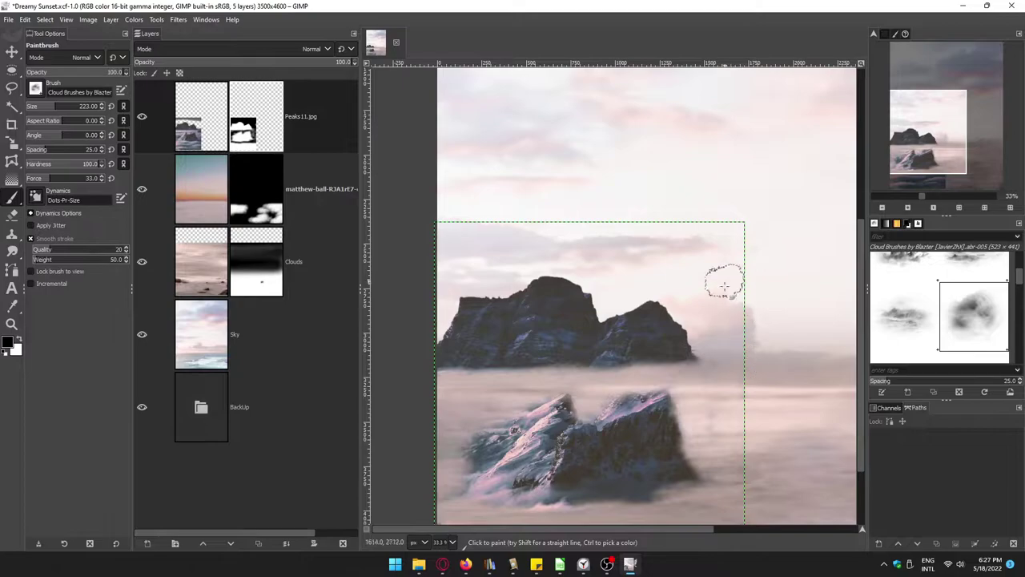
scroll(737, 425, down, 3)
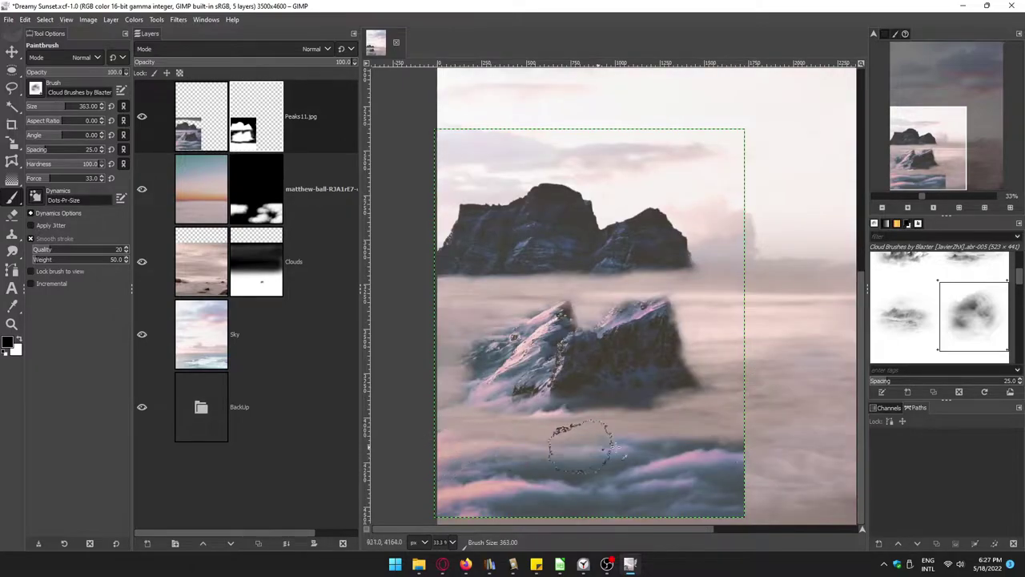
Step: With a 363-size brush and swapped colours, wash fog over the lower cloud sea and right rock
key(bracketright)
key(bracketright)
key(bracketright)
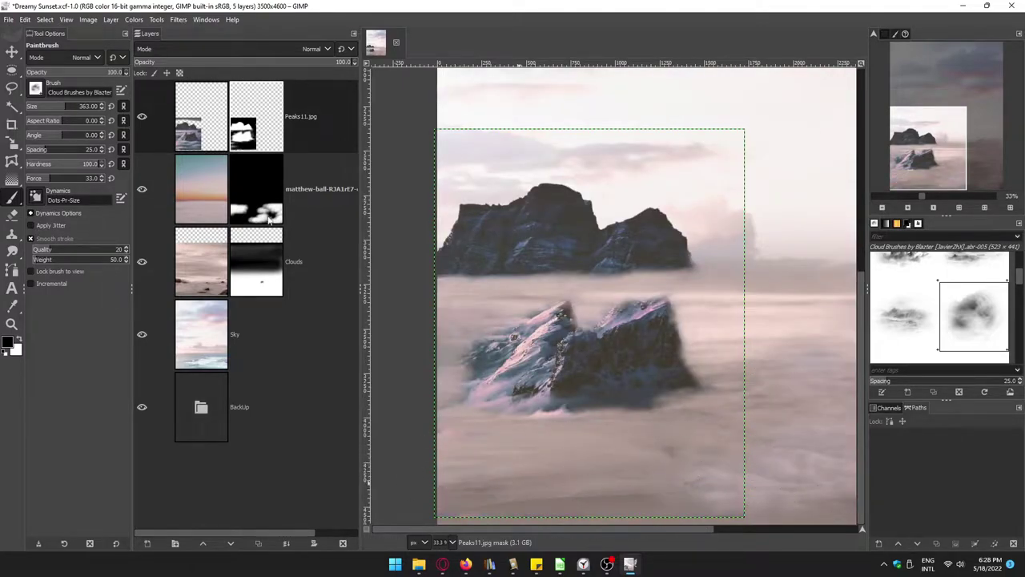
click(270, 218)
key(x)
drag(572, 488, 503, 492)
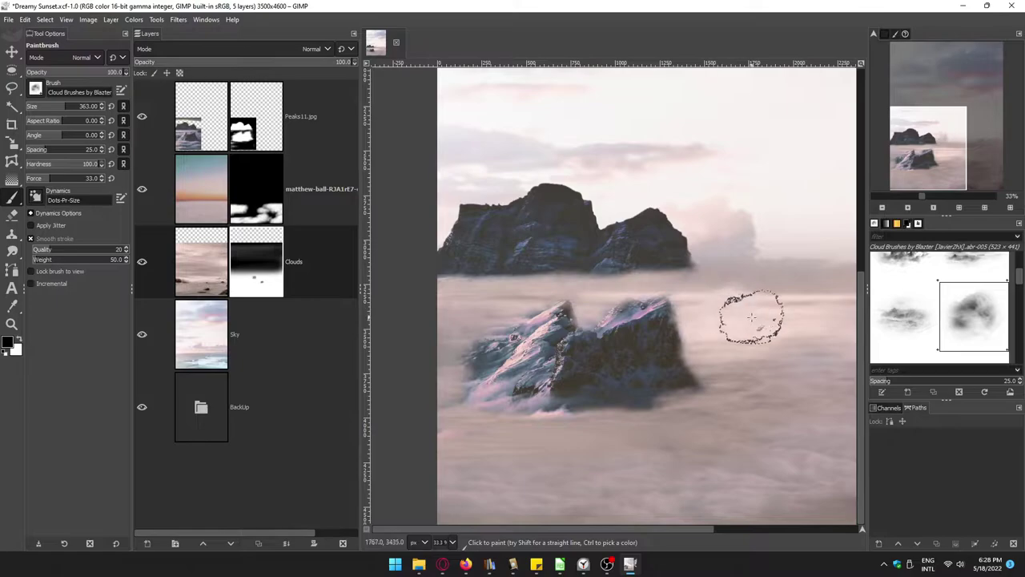
drag(723, 352, 728, 470)
Step: Pick a hard round brush, activate the Clouds layer, and fit the image in view
click(36, 89)
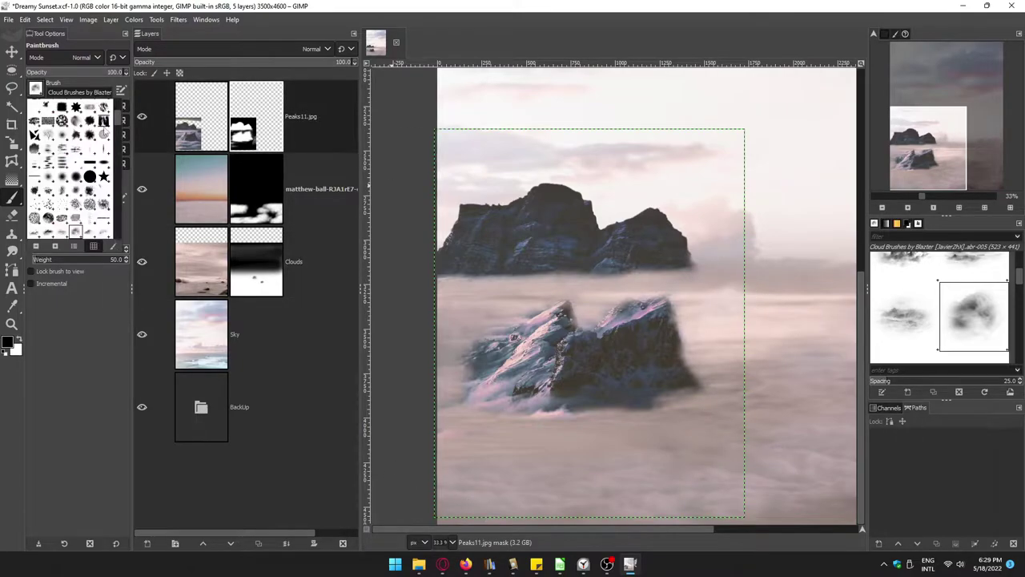
click(34, 104)
key(Page_Down)
key(Page_Down)
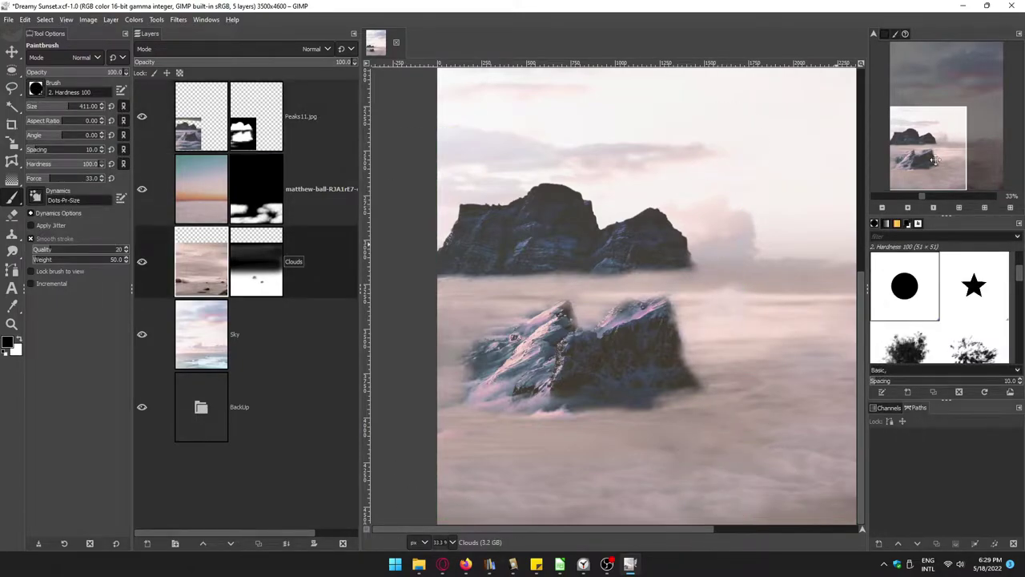
key(shift+ctrl+j)
Step: Move the masked Peaks11.jpg layer lower in the composition
click(202, 133)
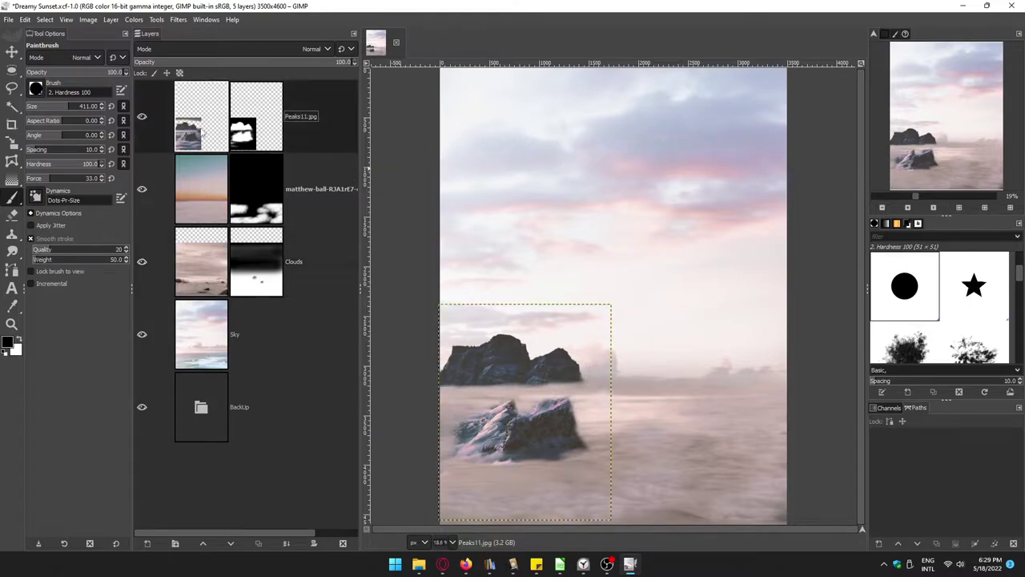
ctrl+click(242, 128)
ctrl+click(243, 129)
key(m)
drag(521, 353, 514, 440)
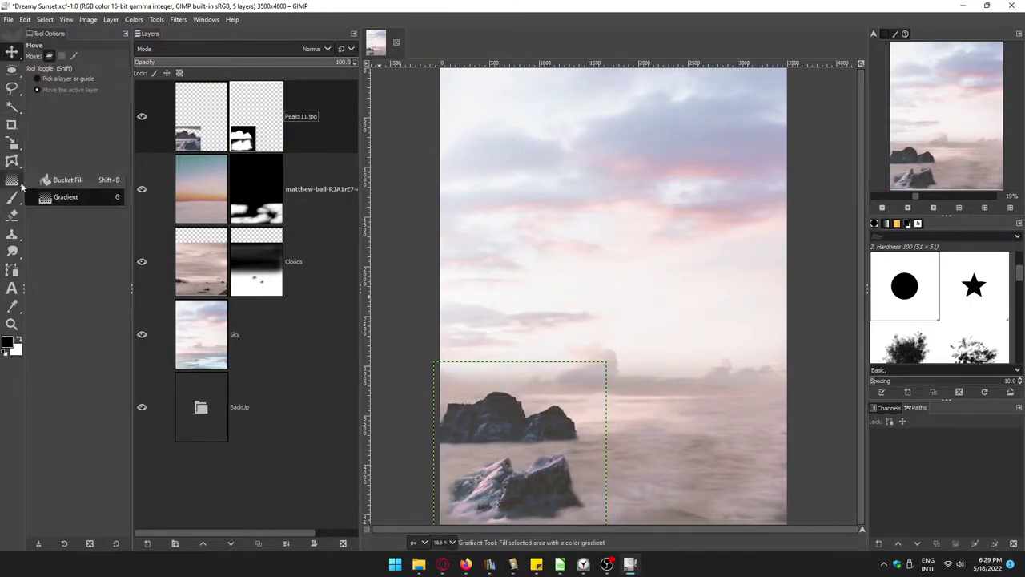
Step: Paint along the peak's right and upper edges to blend them into the fog
key(p)
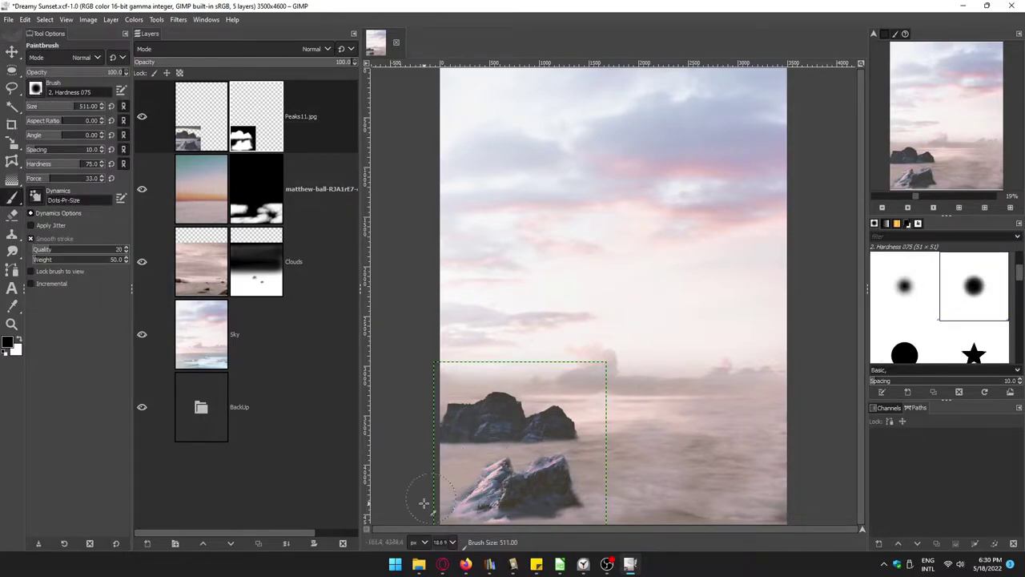
ctrl+scroll(542, 461, up, 4)
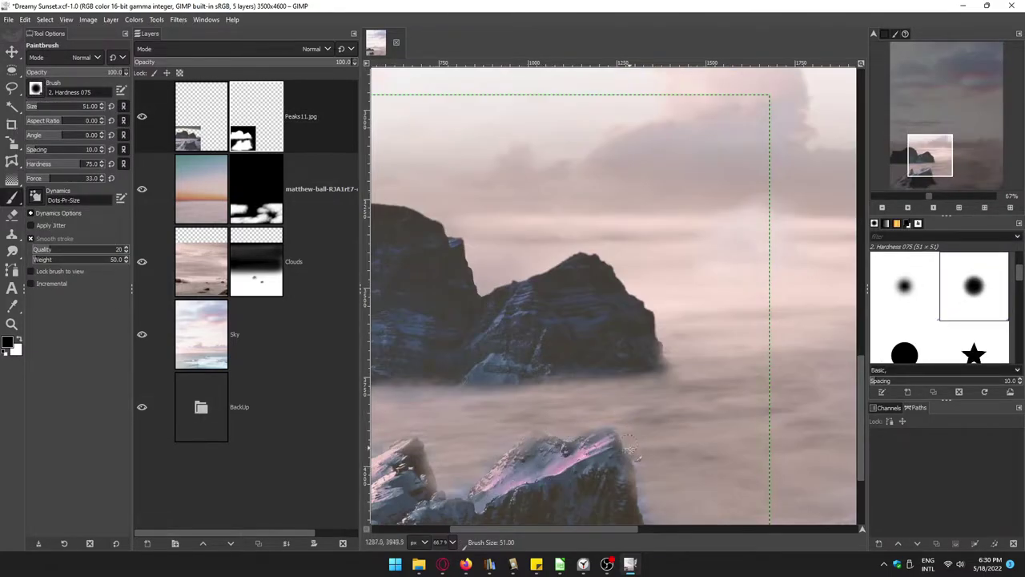
drag(651, 517, 651, 368)
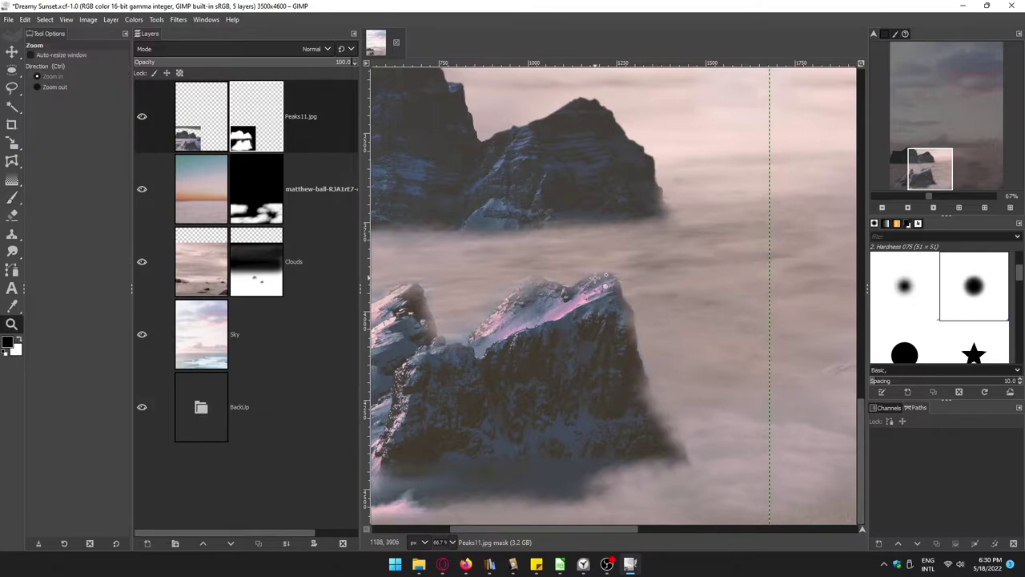
ctrl+scroll(613, 340, up, 1)
drag(645, 319, 716, 470)
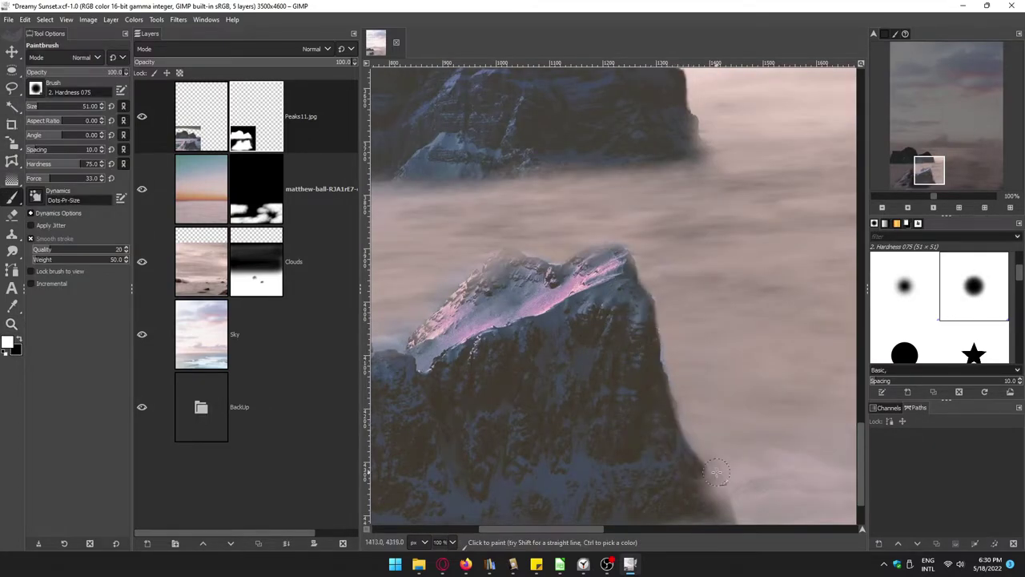
drag(615, 282, 553, 194)
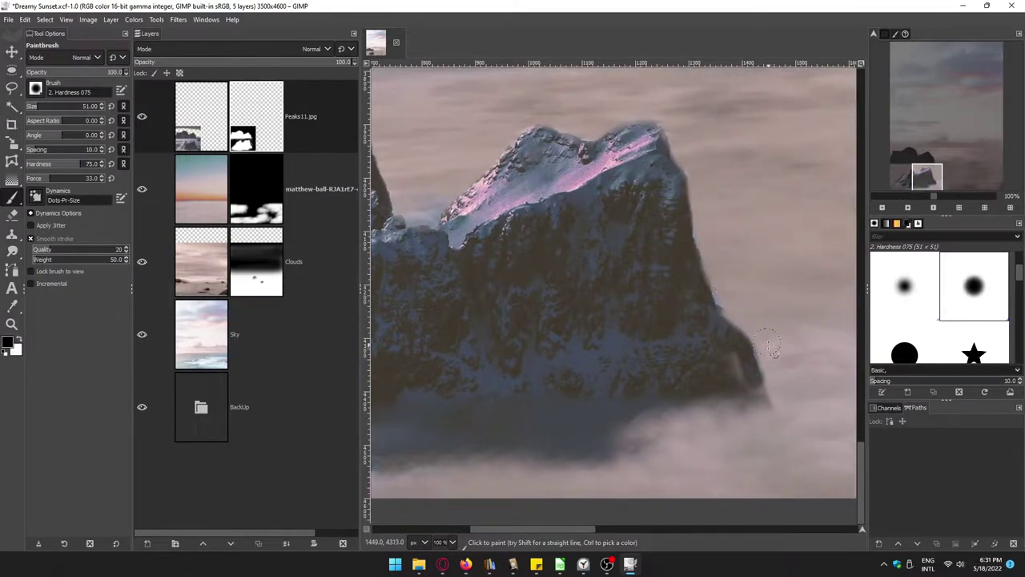
Step: Fit the image in view, briefly try Color Temperature on Peaks11.jpg, then start a new layer
key(Page_Down)
key(Page_Down)
click(959, 207)
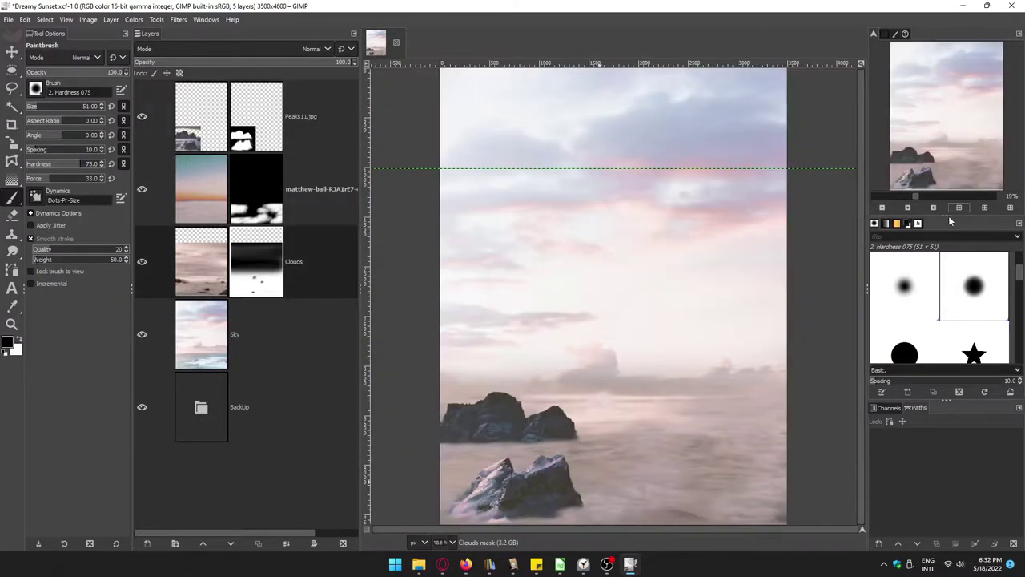
key(Page_Up)
key(Page_Up)
key(alt+c)
key(t)
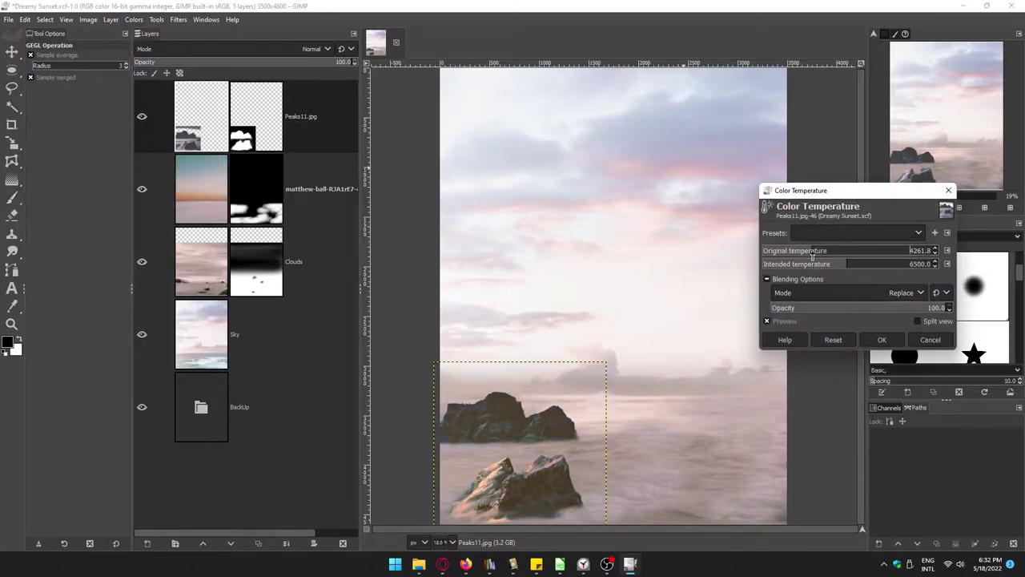
key(Escape)
key(shift+ctrl+n)
Step: Create the Signature layer and fill it with solid grey
text(Signature)
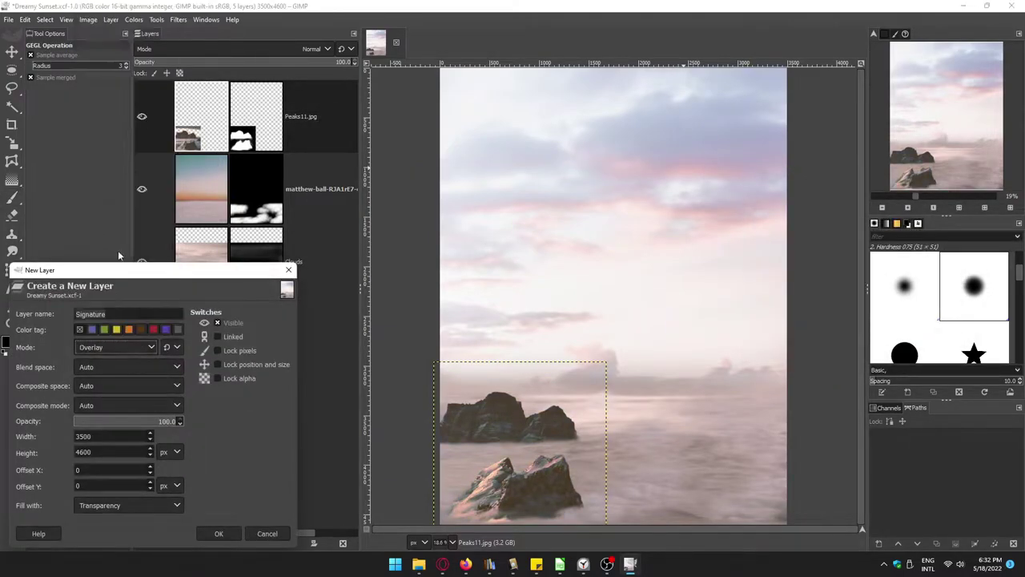
key(Return)
click(839, 232)
key(ctrl+period)
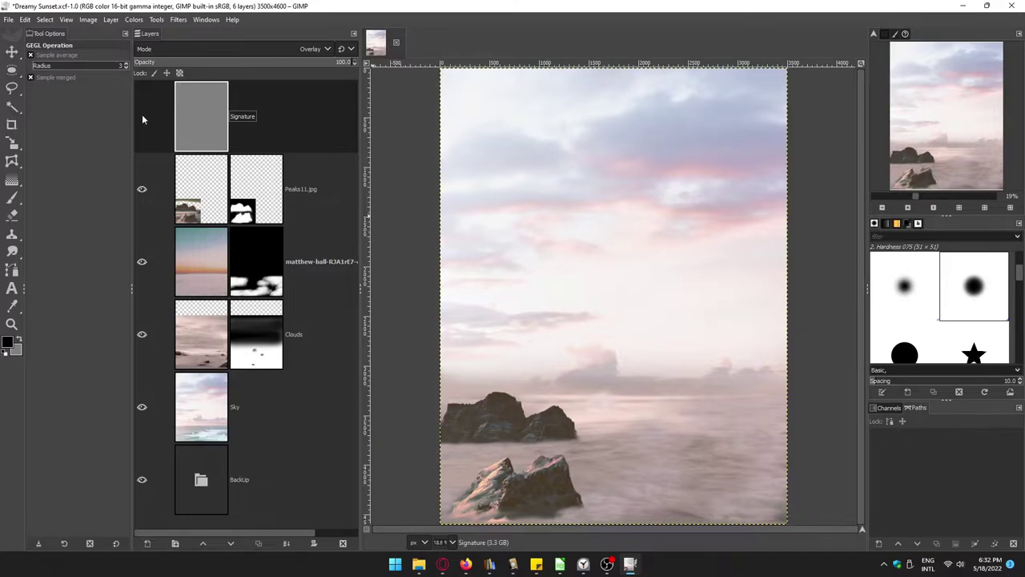
Step: Create a layer group containing Peaks11.jpg and Signature
right_click(210, 136)
click(248, 240)
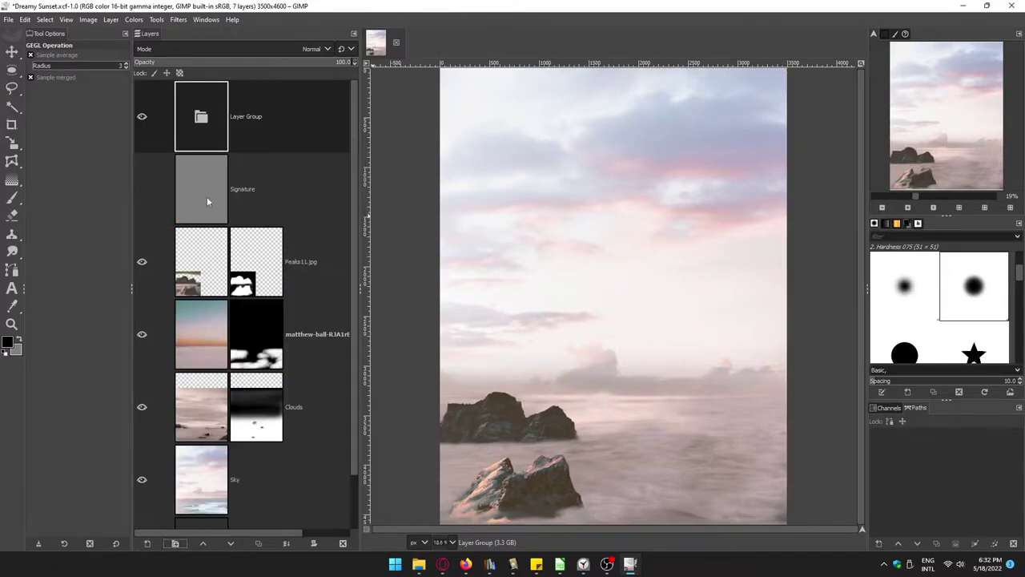
mouse_move(211, 256)
mouse_down()
mouse_move(201, 120)
mouse_move(200, 173)
mouse_up()
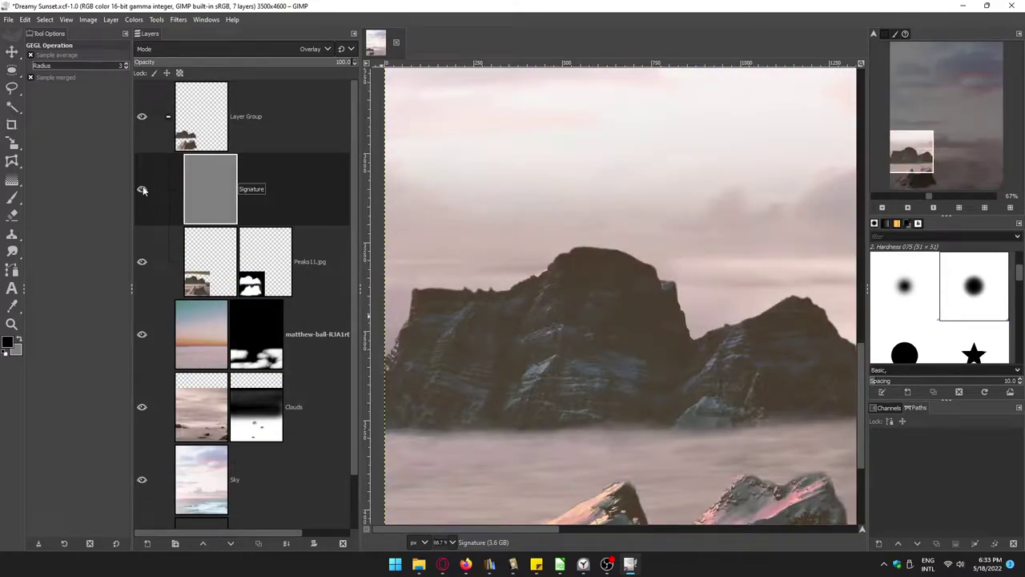
Step: Test Darken only, then set the Signature layer's blend mode to Screen
click(316, 49)
click(146, 196)
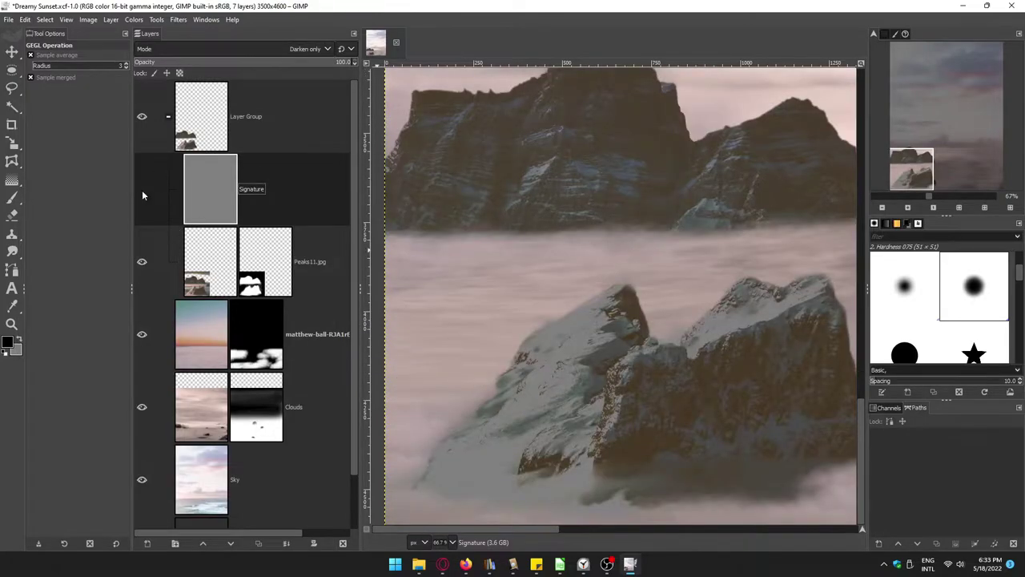
click(142, 195)
click(233, 49)
click(201, 87)
scroll(233, 51, up, 1)
scroll(233, 52, up, 1)
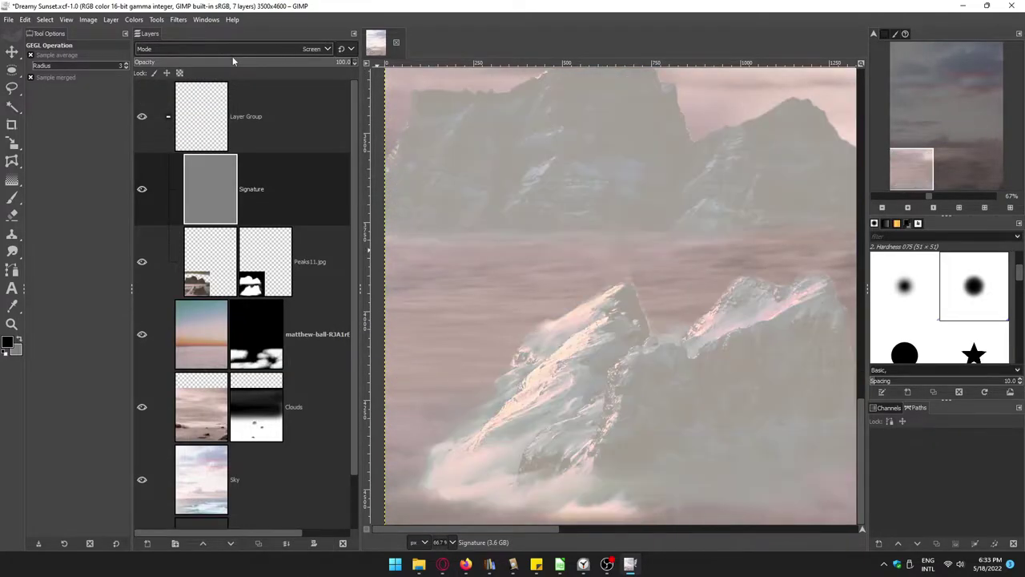
scroll(233, 56, down, 3)
scroll(233, 56, down, 3)
scroll(233, 56, down, 2)
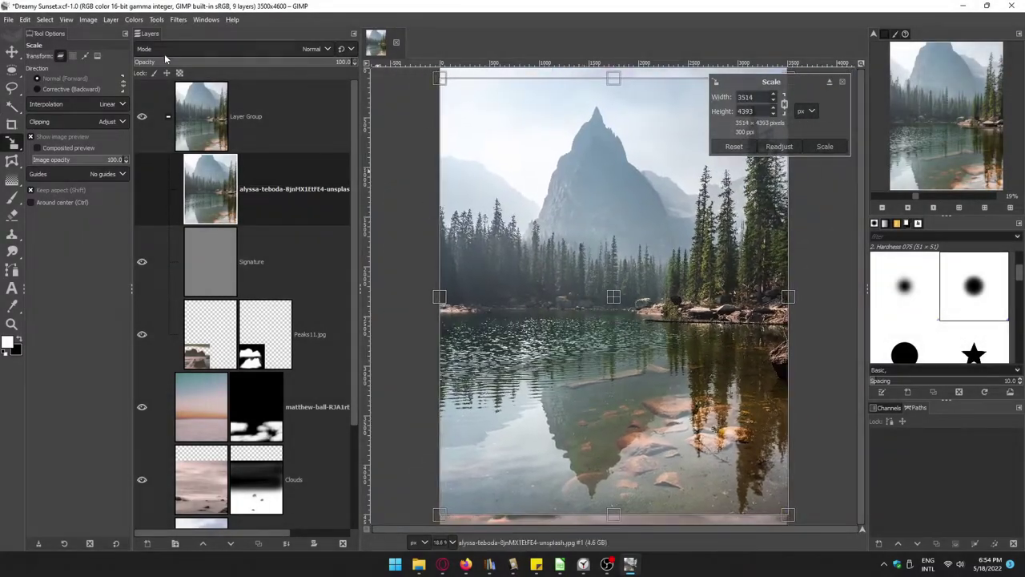
Step: Scale the faded lake photo and position it below the sky strip
click(165, 61)
drag(624, 305, 624, 384)
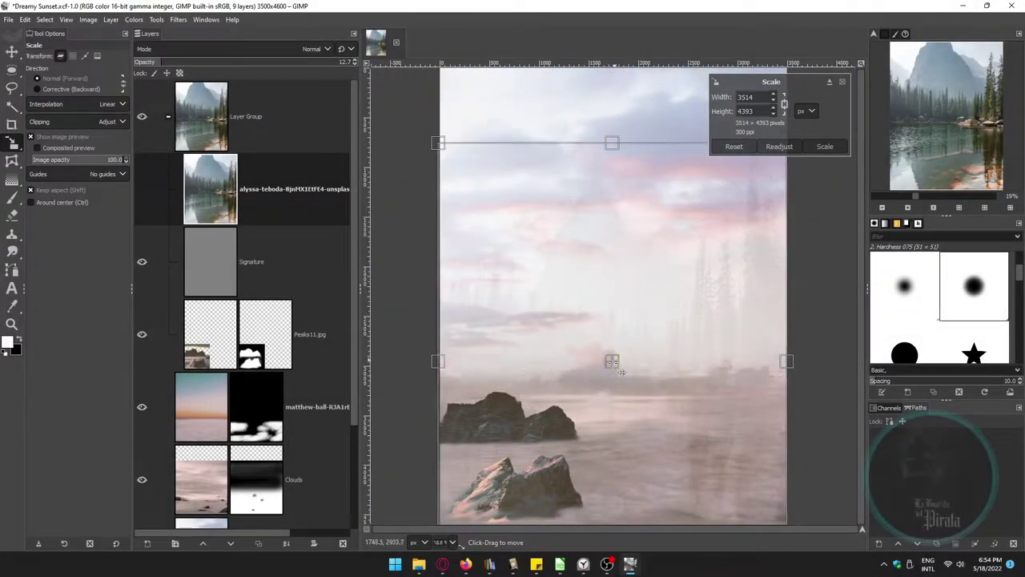
click(824, 147)
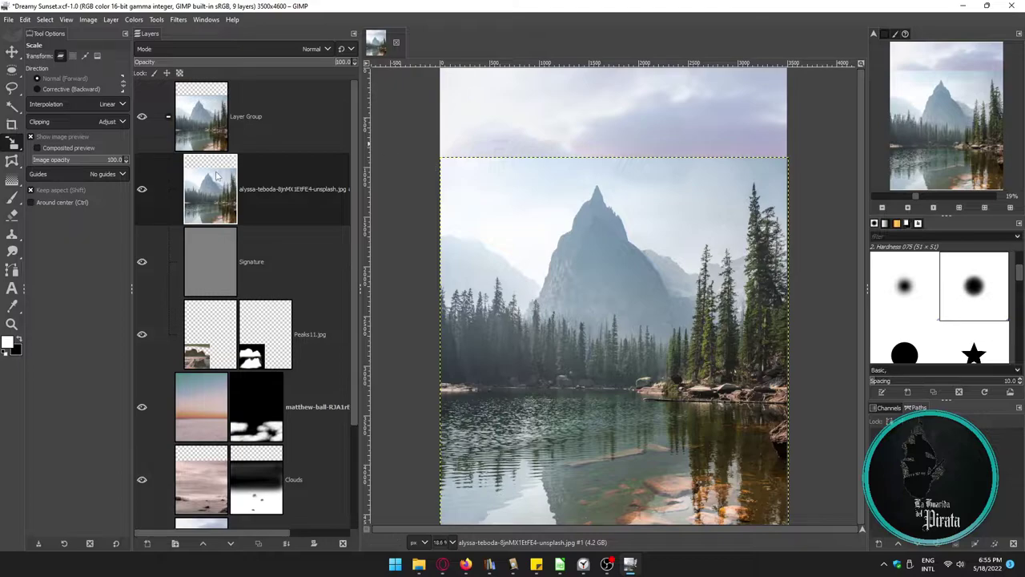
Step: Move the lake photo above the collapsed layer group and duplicate it
drag(216, 176, 209, 88)
click(168, 188)
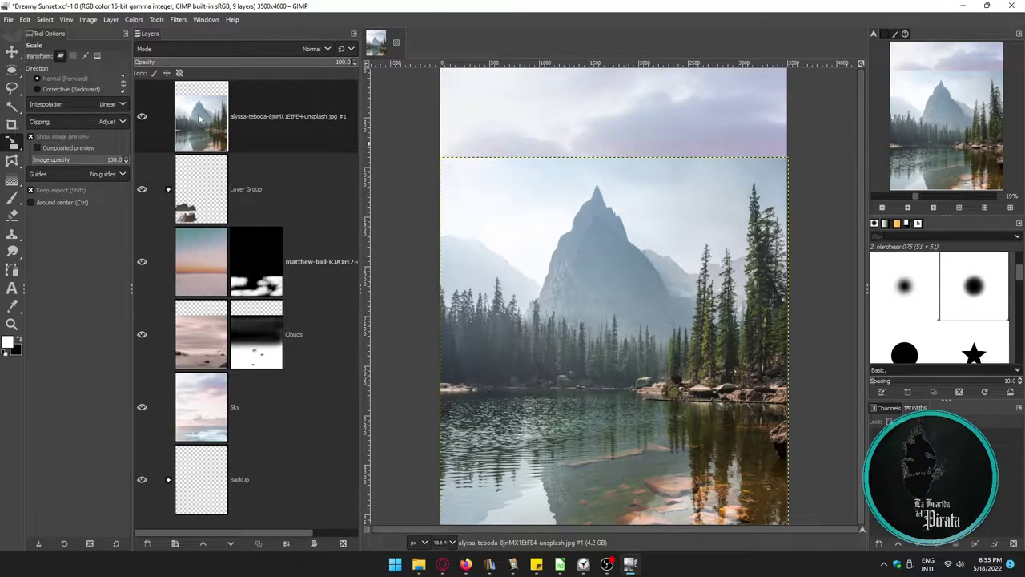
key(shift+ctrl+d)
click(133, 19)
click(164, 104)
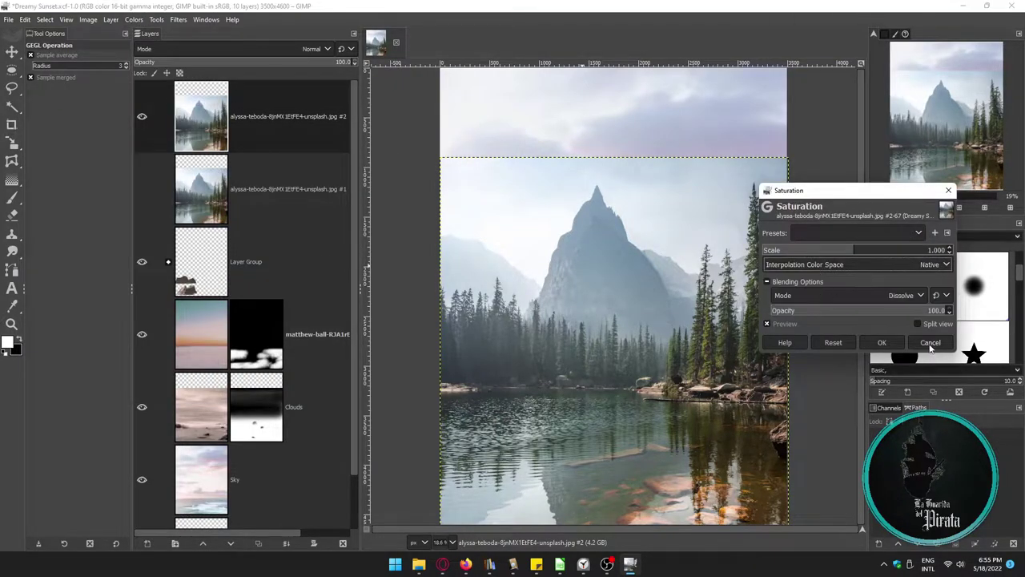
Step: Cancel Saturation and desaturate the #2 lake copy to grayscale
click(930, 343)
click(134, 20)
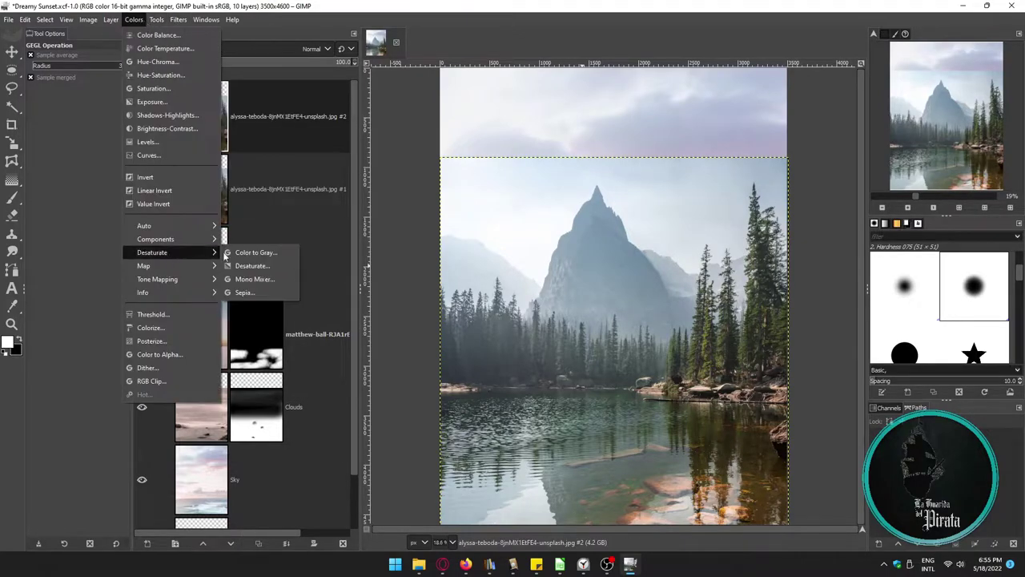
click(250, 265)
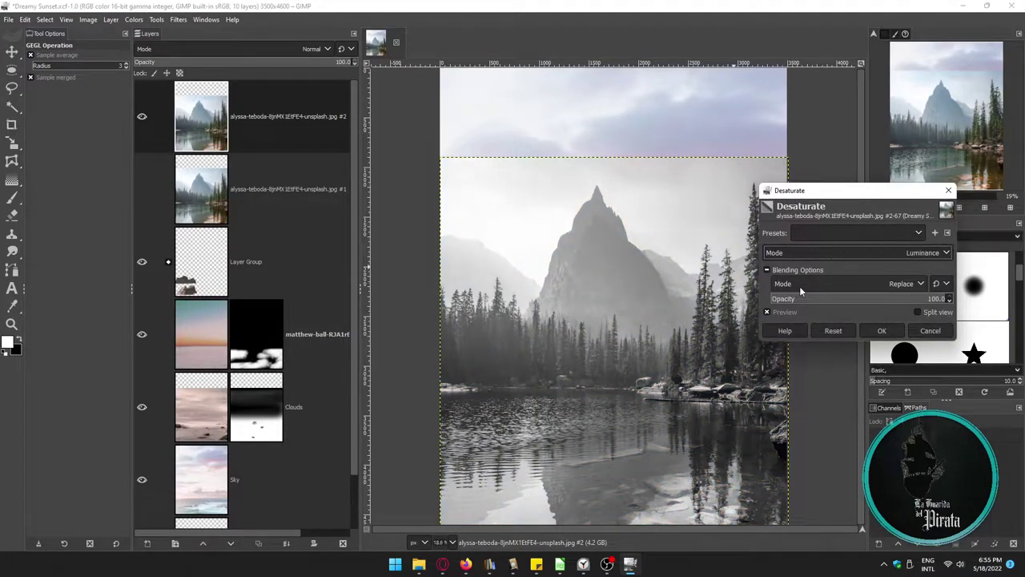
click(881, 330)
Step: Darken the grayscale photo's midtones with Levels
click(133, 20)
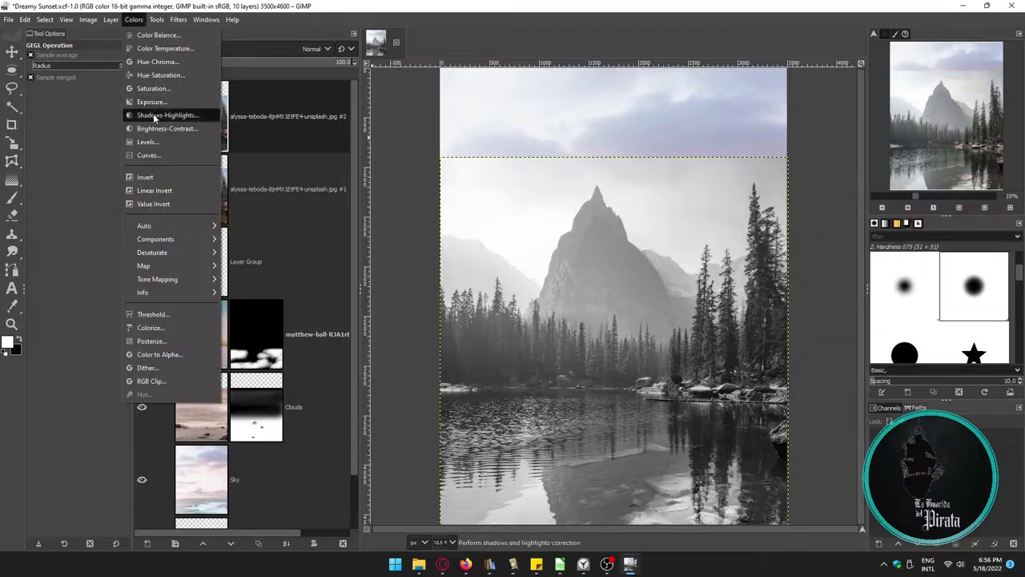
click(147, 142)
drag(273, 187, 315, 193)
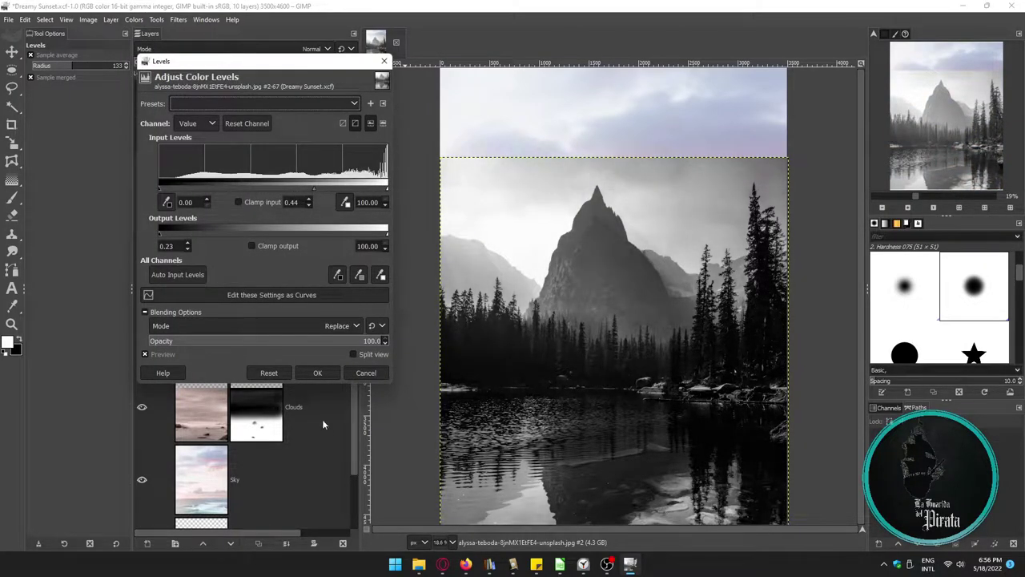
click(317, 373)
Step: Deepen contrast with an S-curve in Curves, lifting highlights and lowering shadows
click(134, 19)
click(148, 159)
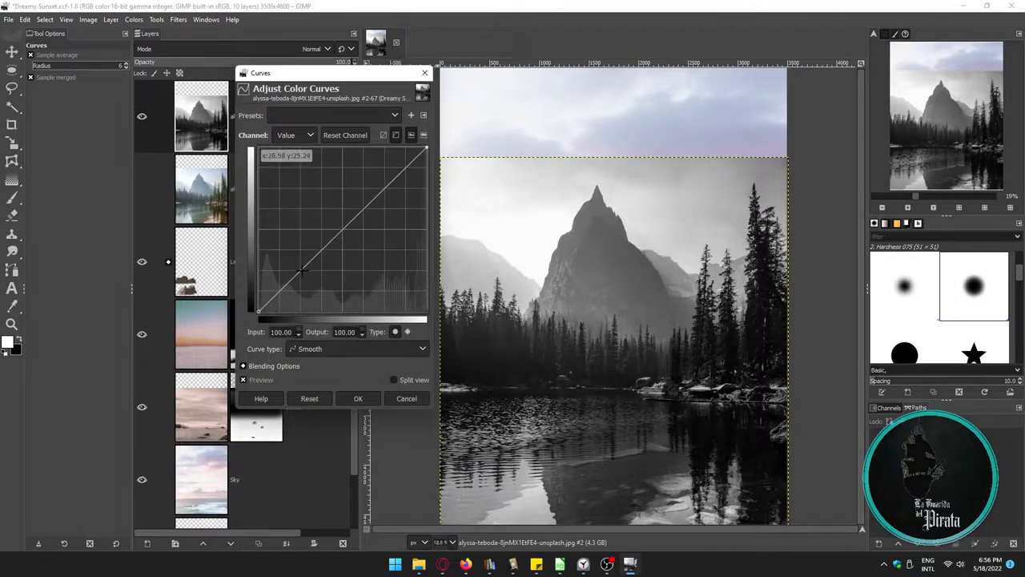
drag(358, 215, 361, 191)
drag(325, 244, 324, 278)
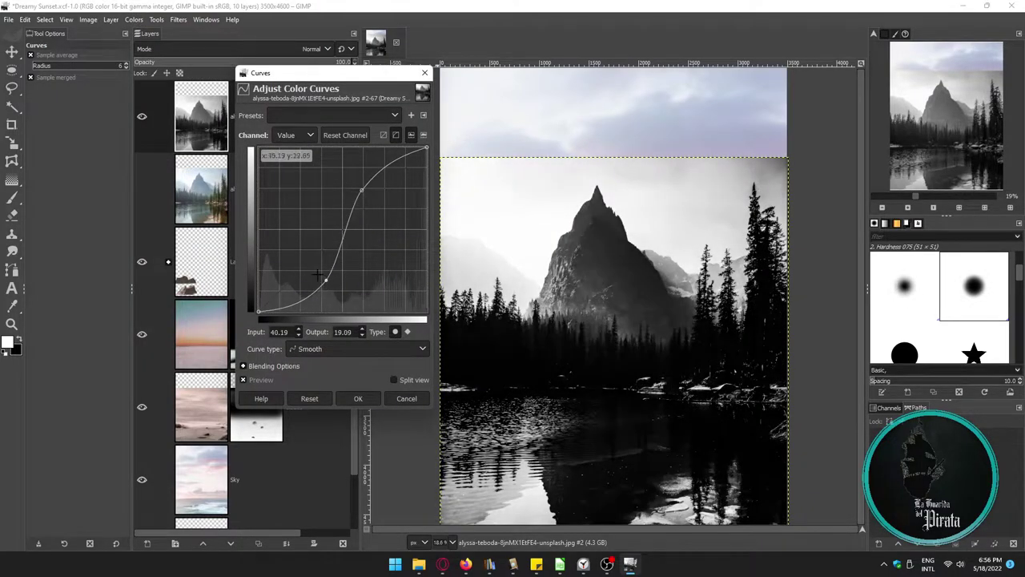
drag(361, 191, 361, 188)
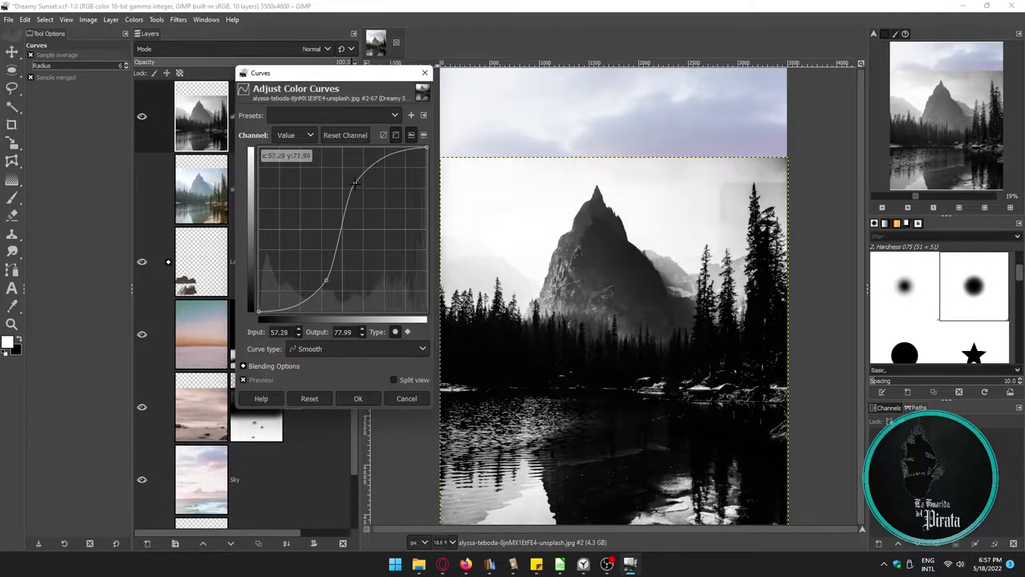
click(357, 398)
click(56, 264)
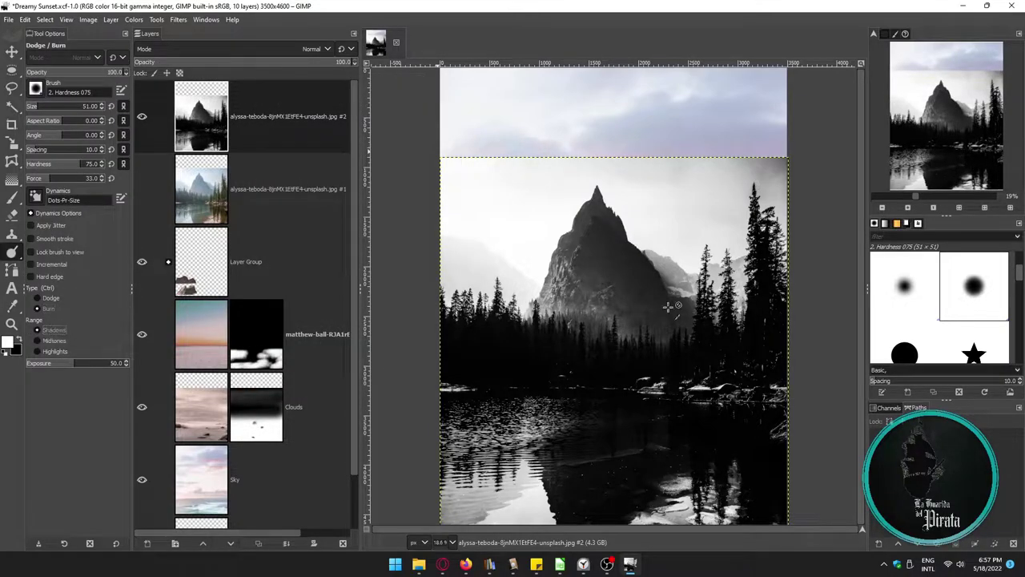
Step: Burn the mountain face and trees nearly black, then dodge the sky around the peak and trees
mouse_move(565, 276)
mouse_down()
mouse_move(618, 337)
mouse_move(634, 327)
mouse_up()
drag(458, 329, 593, 244)
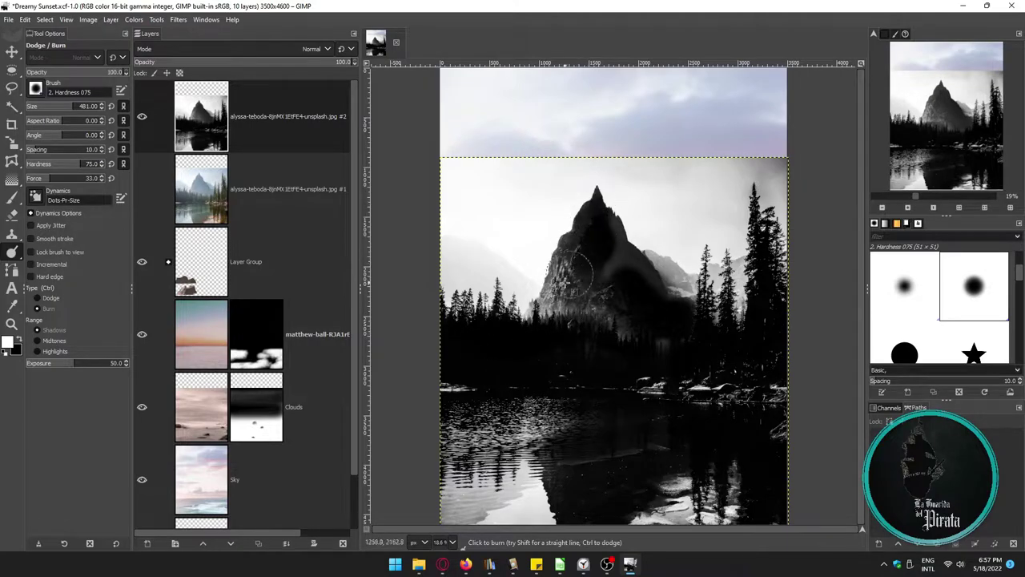
drag(612, 331, 555, 313)
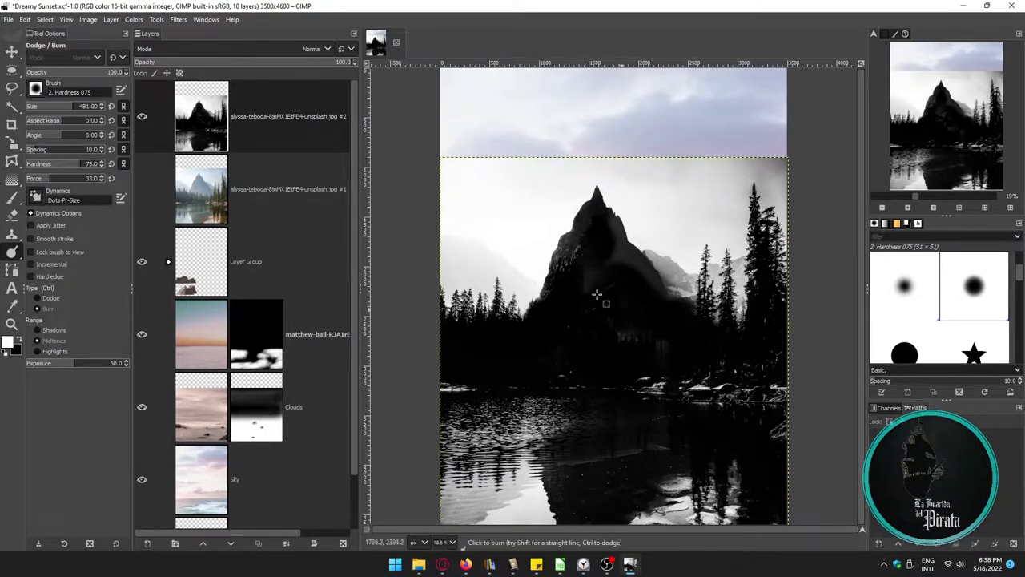
mouse_move(446, 241)
mouse_down()
mouse_move(469, 247)
mouse_move(446, 286)
mouse_up()
mouse_move(664, 256)
mouse_down()
mouse_move(617, 187)
mouse_move(765, 168)
mouse_move(710, 229)
mouse_move(773, 180)
mouse_move(689, 273)
mouse_move(696, 295)
mouse_up()
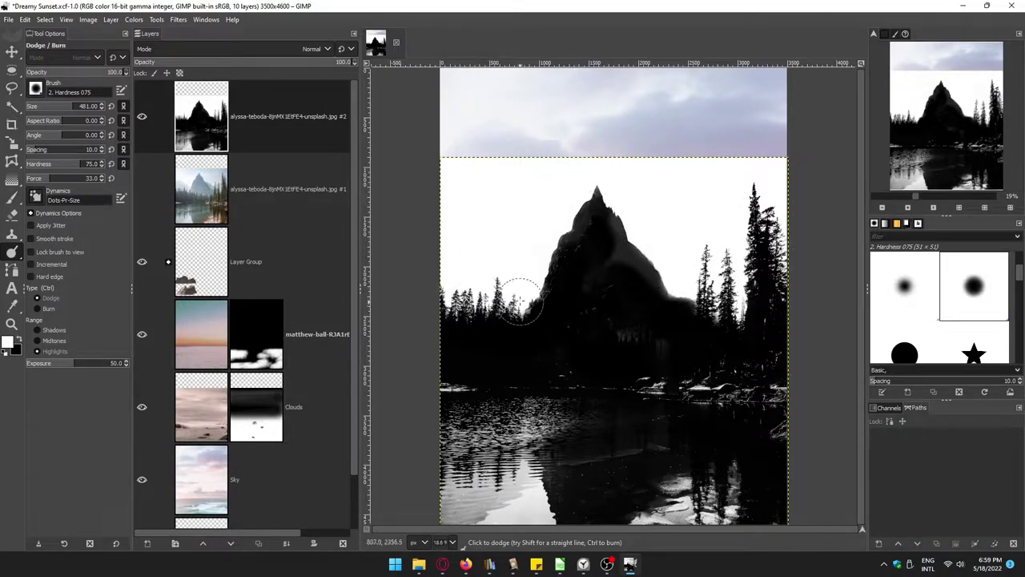
Step: Colour-select the dark mountain and trees, mask the original photo, and hide the grayscale copy
click(11, 106)
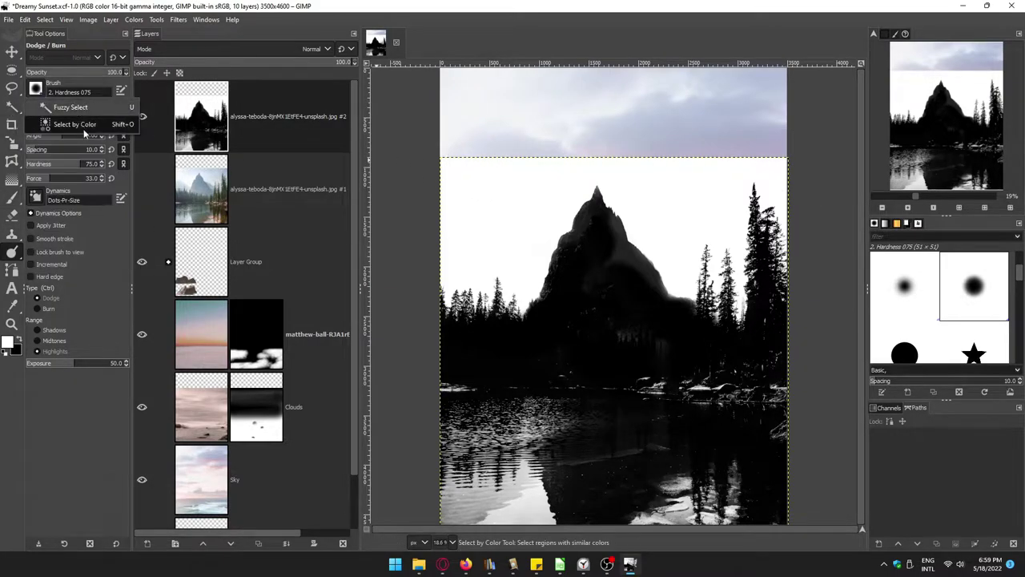
click(467, 197)
click(288, 189)
click(319, 539)
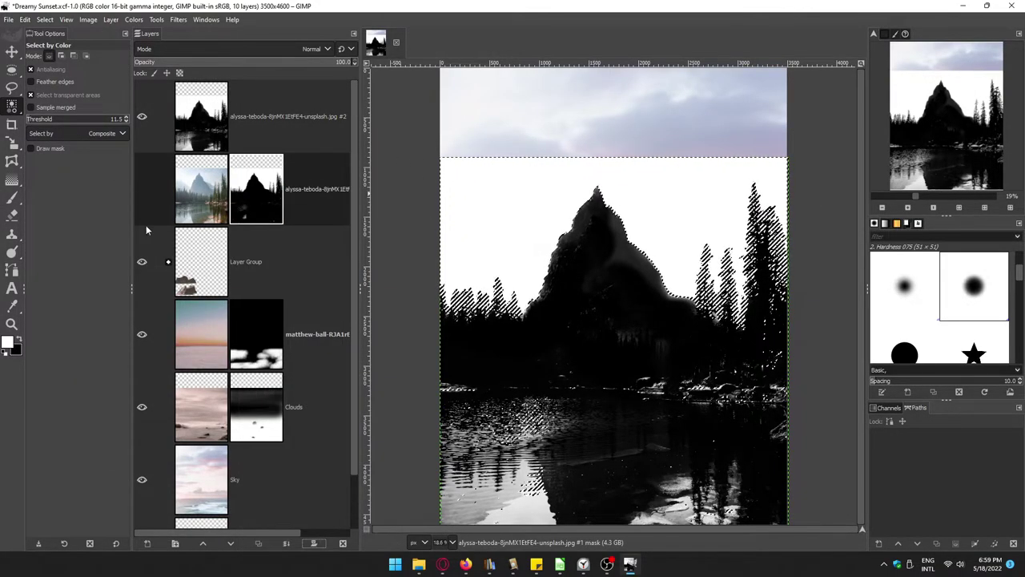
key(ctrl+z)
click(317, 544)
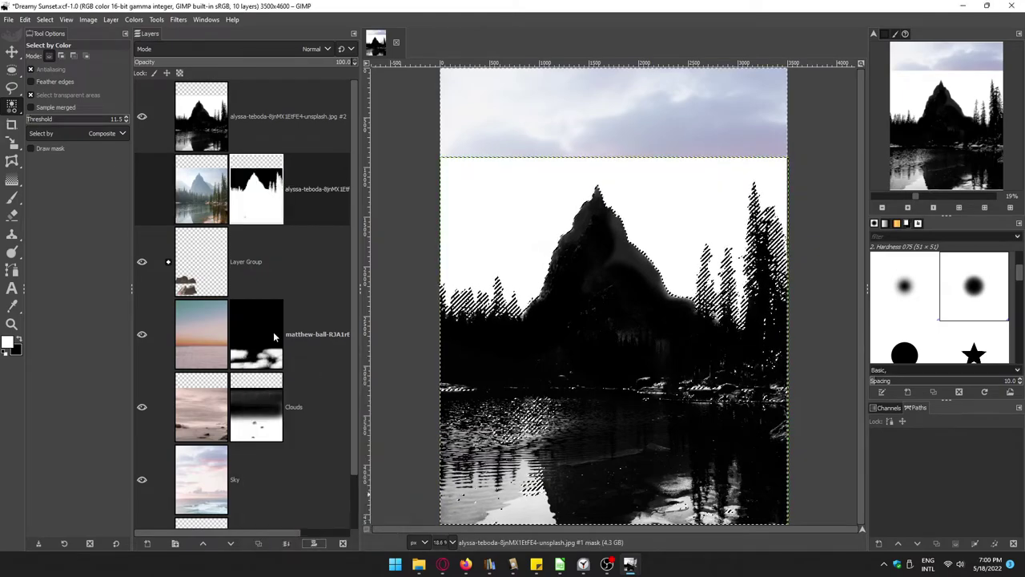
Step: Paint pink fog over the lake area with a fog-shaped brush
click(11, 196)
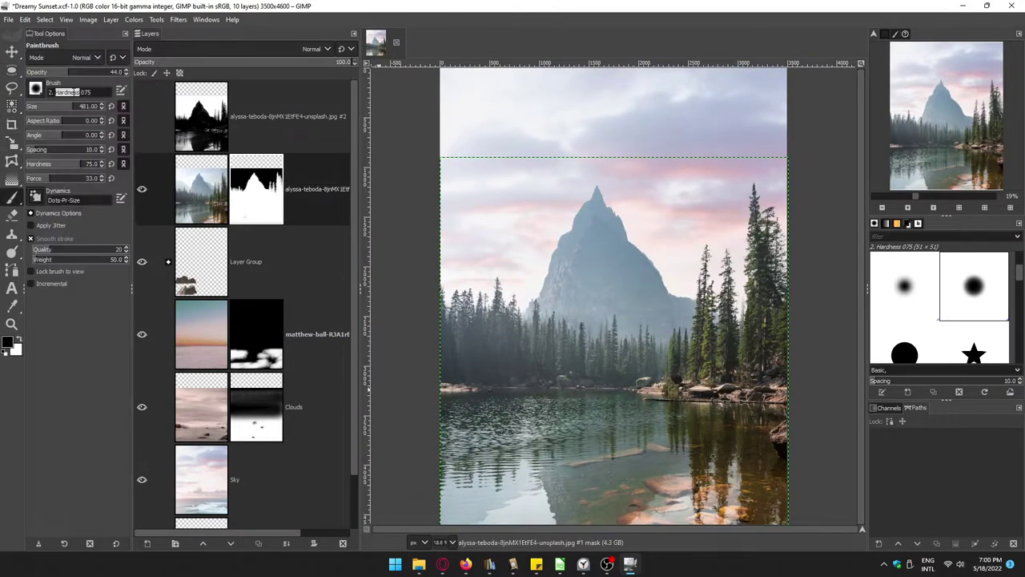
click(36, 88)
click(80, 250)
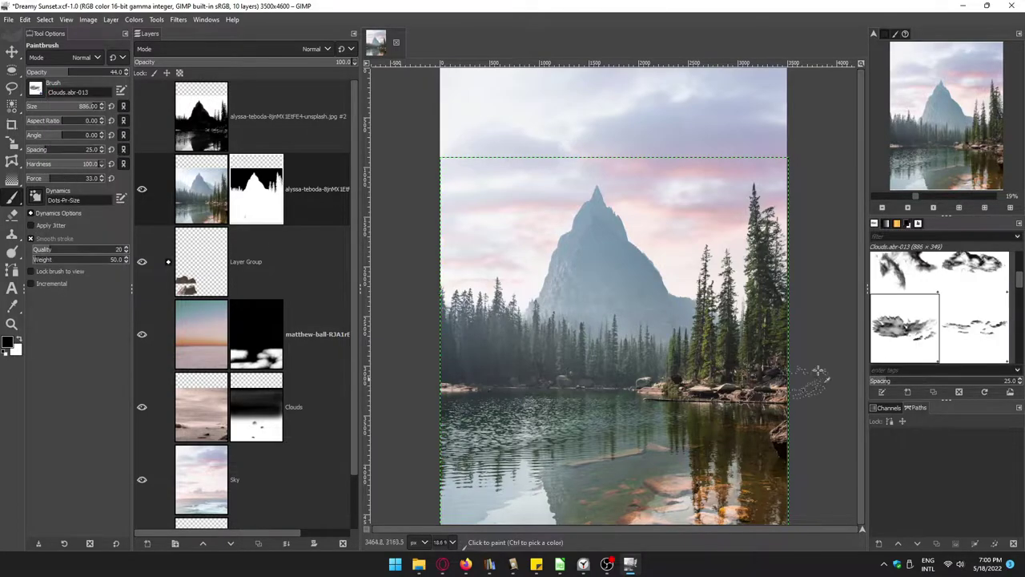
mouse_move(420, 489)
mouse_down()
mouse_move(718, 505)
mouse_move(417, 501)
mouse_move(617, 498)
mouse_move(642, 484)
mouse_up()
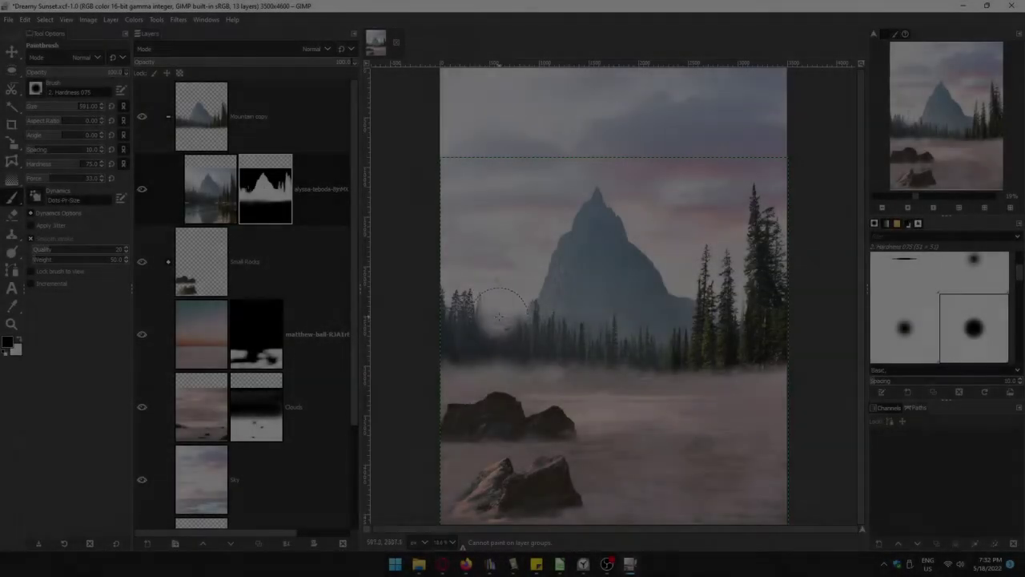
Step: Mask out the left and right treelines, then stamp a large fog brush over the peak's base
drag(498, 317, 766, 320)
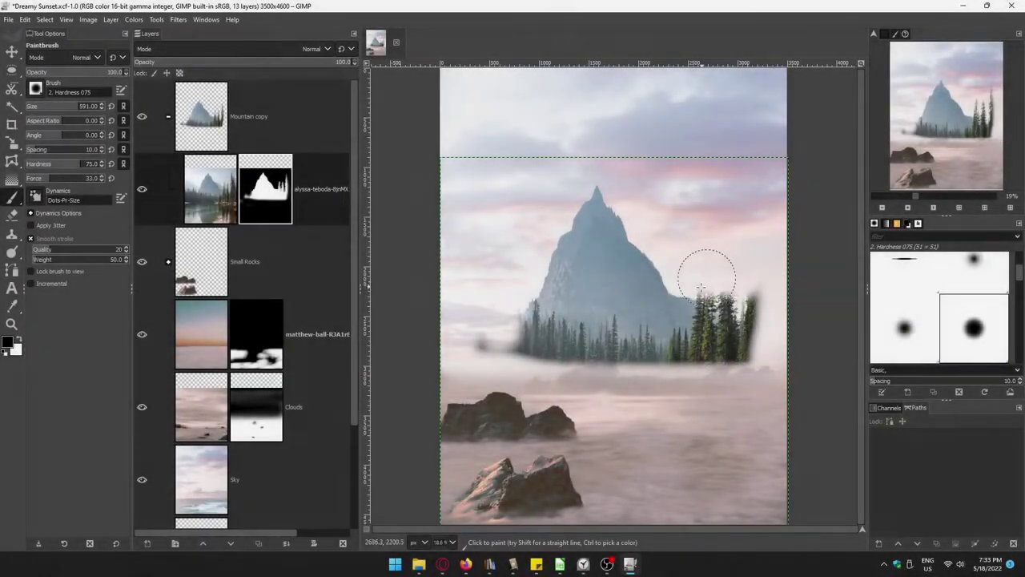
mouse_move(709, 275)
mouse_down()
mouse_move(709, 366)
mouse_move(531, 360)
mouse_move(690, 284)
mouse_up()
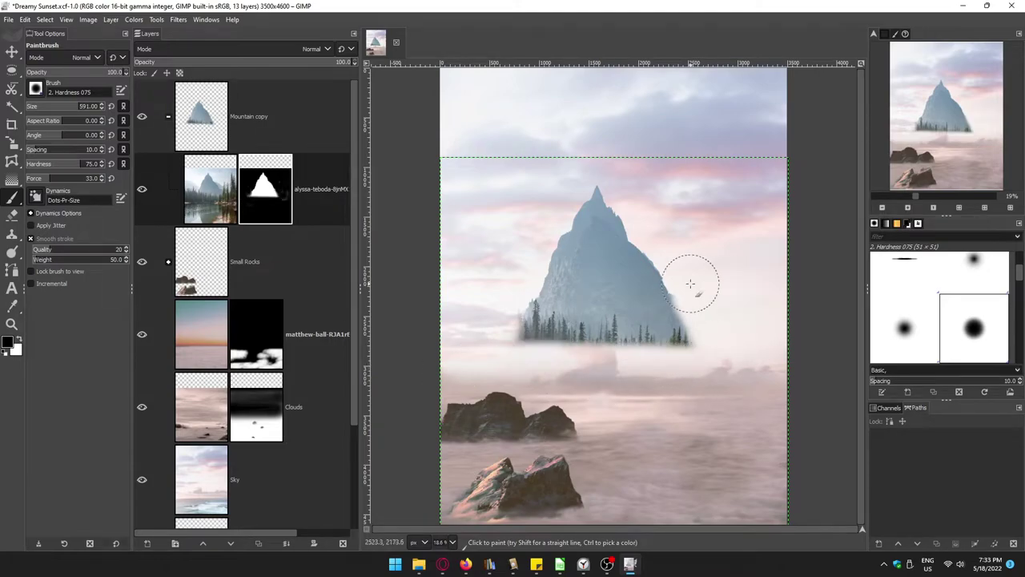
text(fog)
click(80, 136)
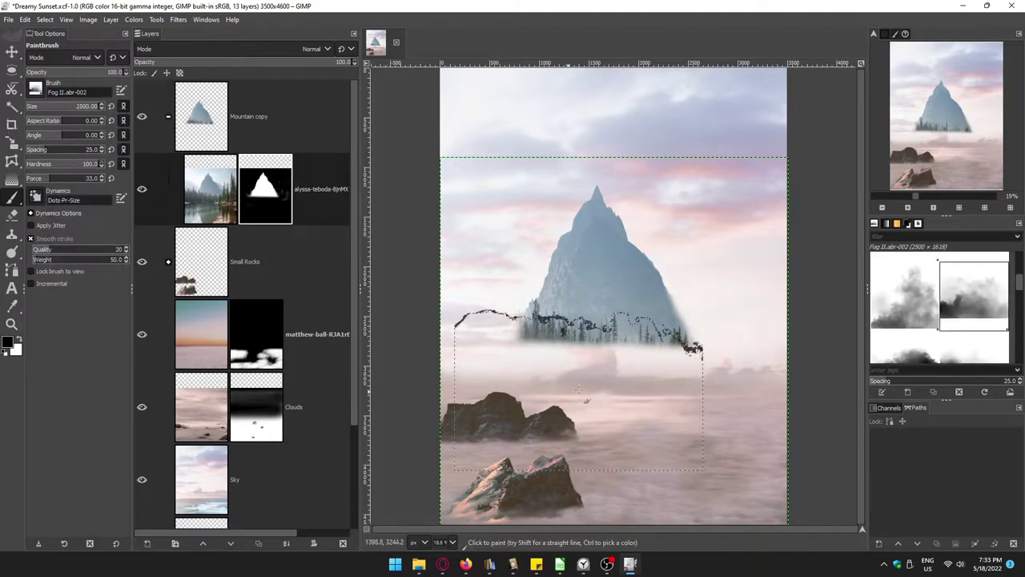
click(589, 378)
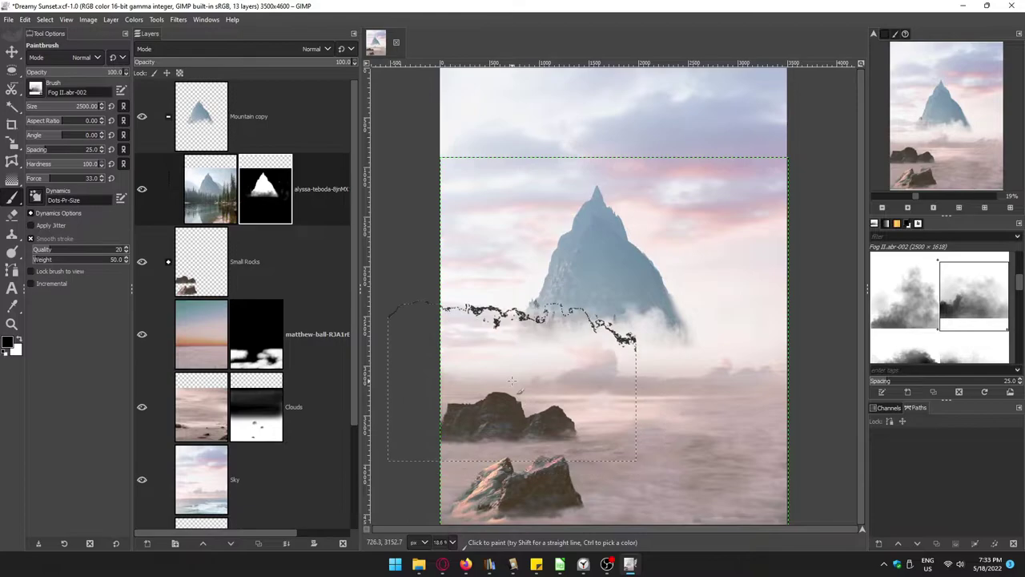
key(bracketleft)
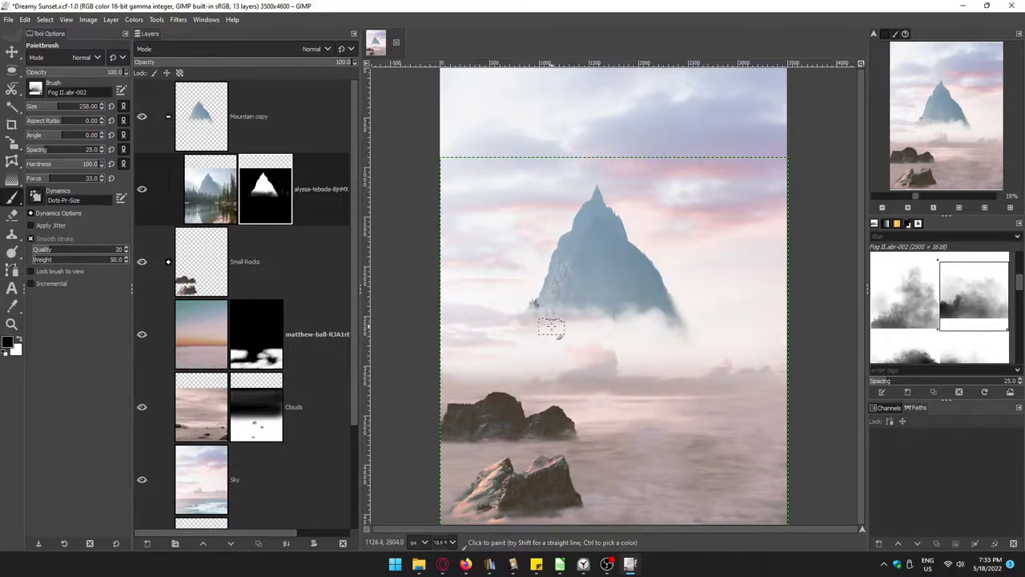
Step: Apply the mountain layer's mask and scale the peak larger
right_click(336, 184)
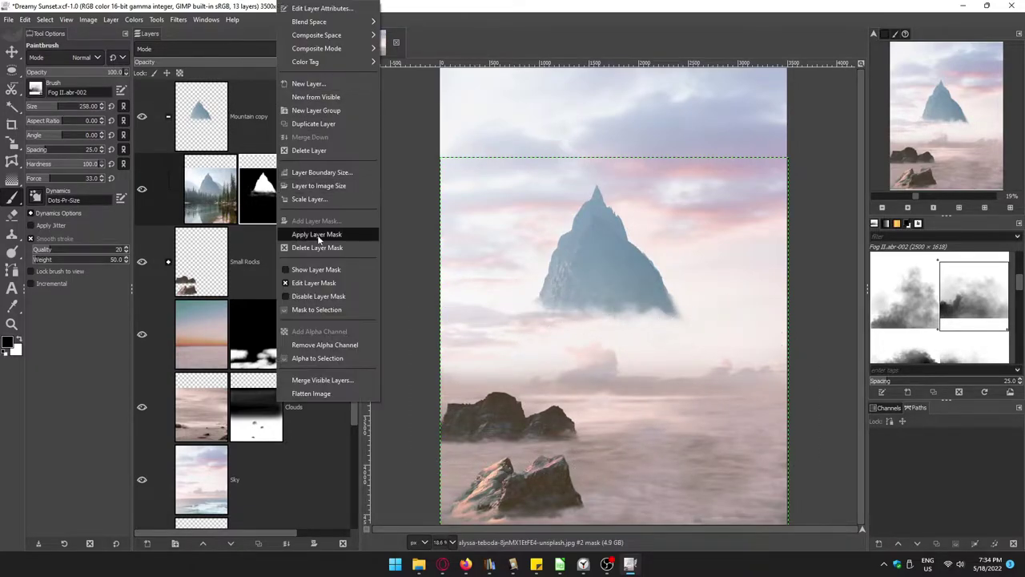
click(377, 232)
key(shift+s)
drag(640, 384, 704, 475)
key(Return)
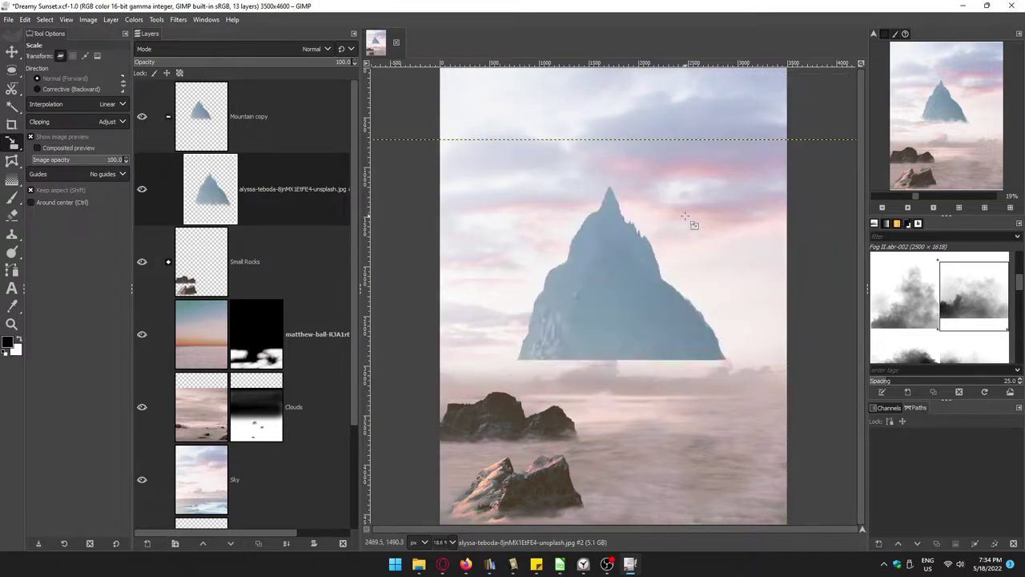
Step: Add a black-filled Overlay layer named Mountain overlay
click(147, 543)
text(Mountain ov)
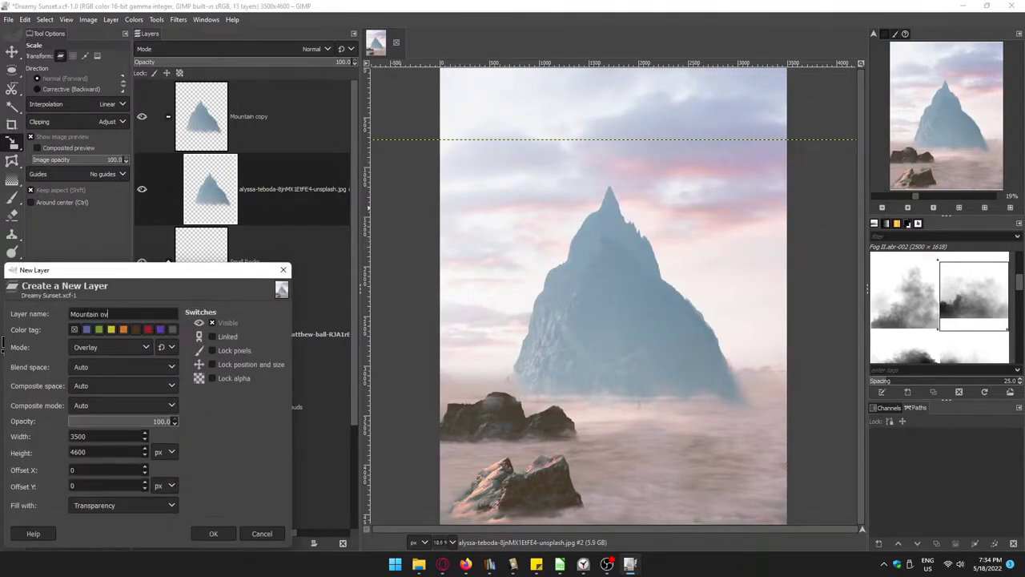
text(erlay)
key(Return)
key(ctrl+comma)
right_click(288, 189)
key(Escape)
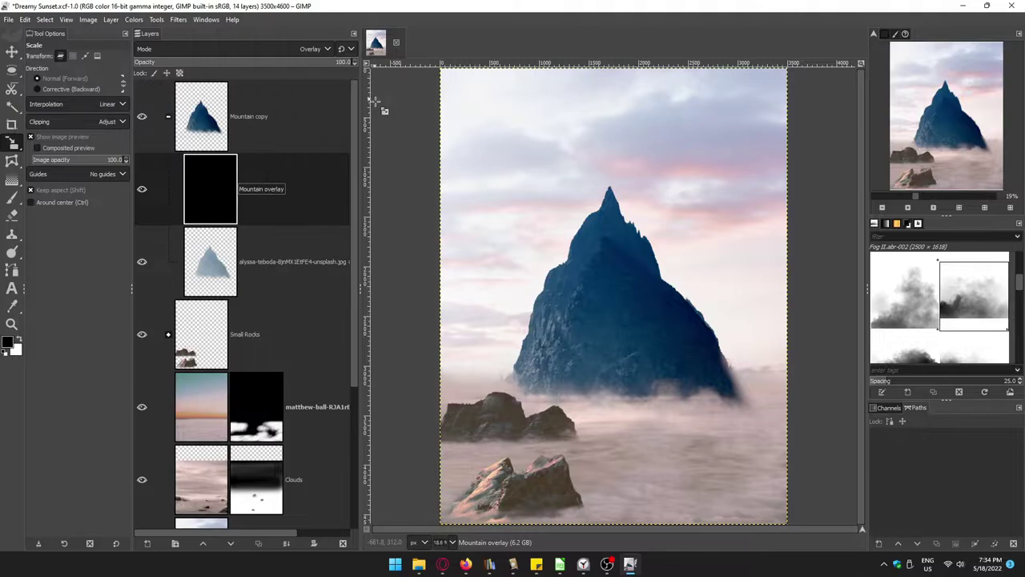
Step: Adjust brightness and contrast on the mountain photo layer
click(272, 261)
click(133, 19)
click(161, 161)
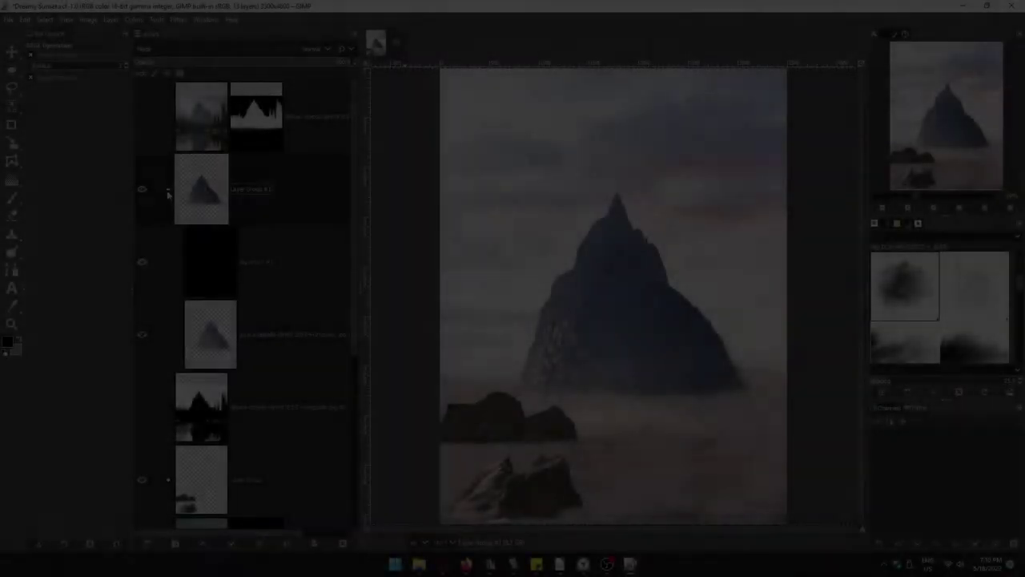
Step: Give Mountain a white mask and black out a Scissors-traced strip along the peak's right edge
click(316, 543)
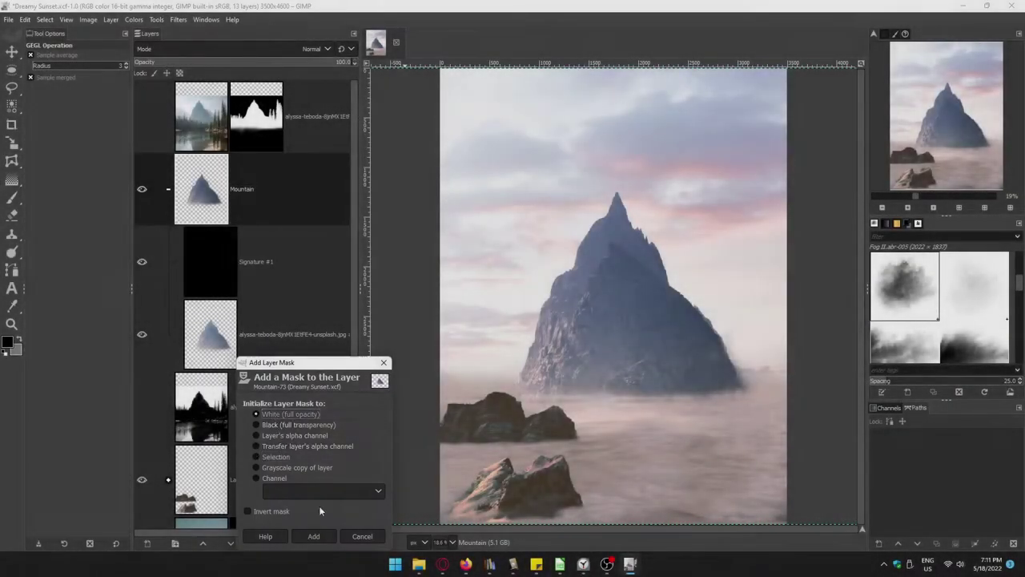
click(313, 536)
key(p)
scroll(653, 264, up, 4)
key(i)
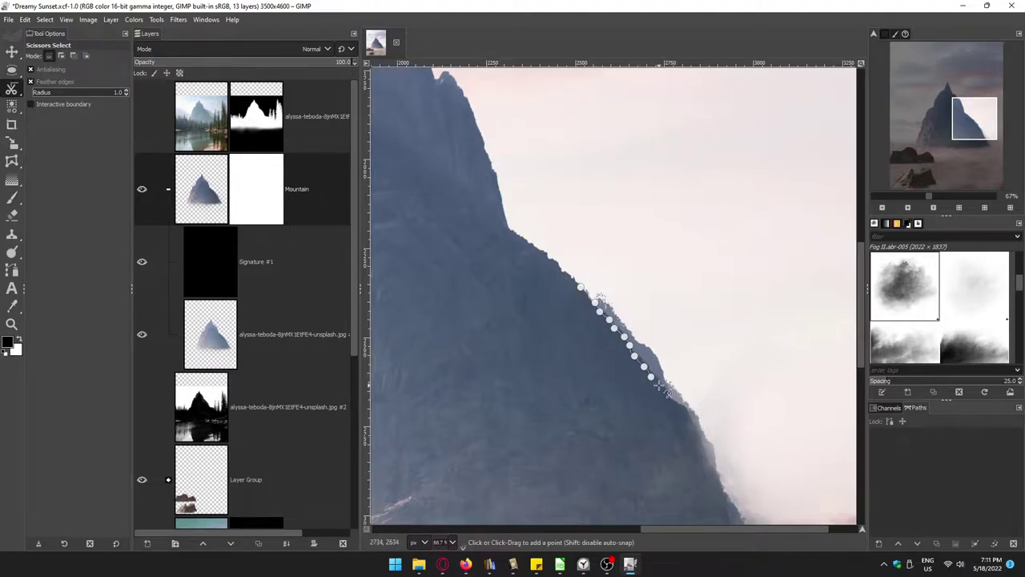
scroll(724, 490, down, 4)
click(733, 296)
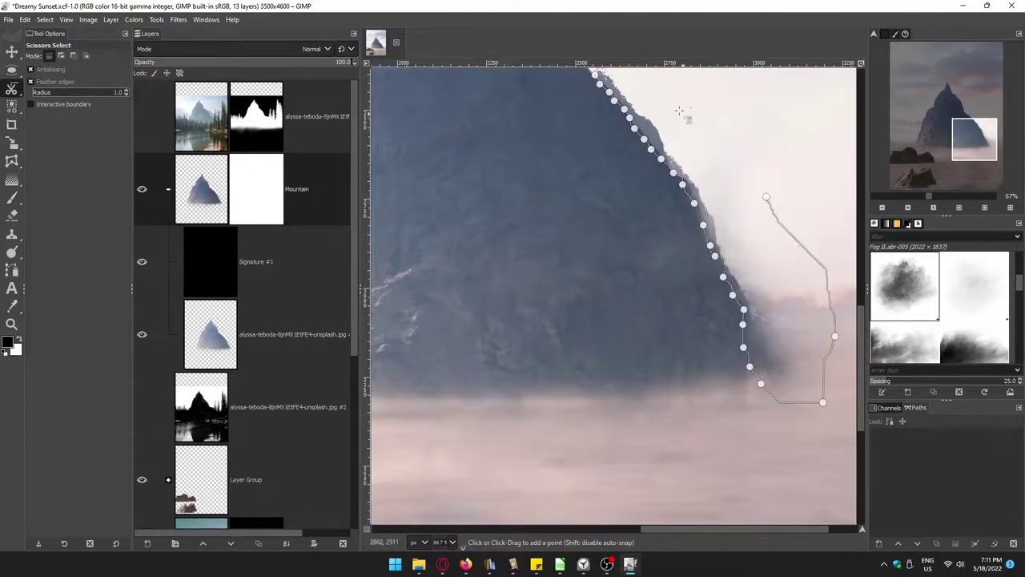
scroll(720, 160, up, 3)
click(664, 197)
key(Return)
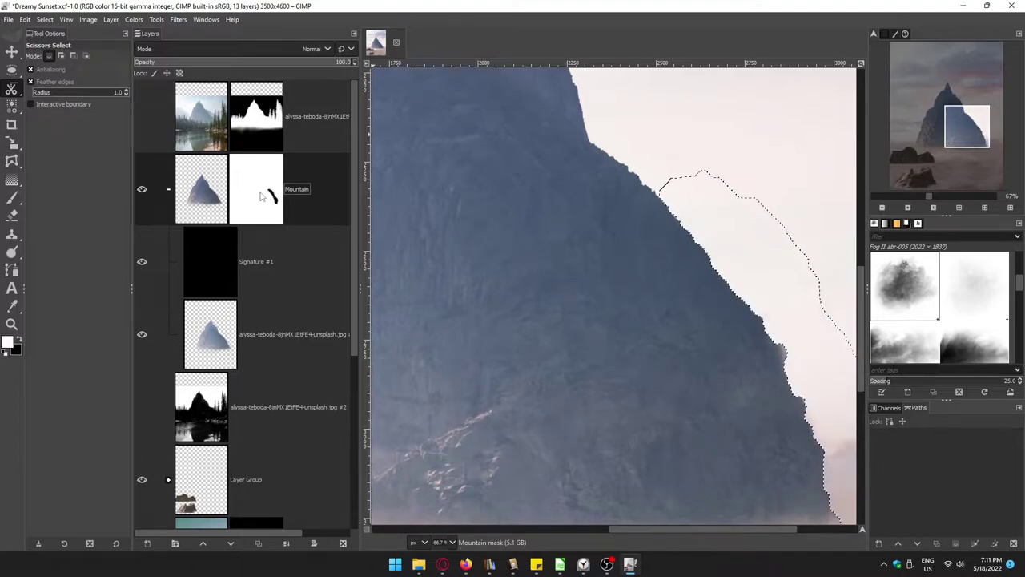
Step: Fuzzy-select the mountain peak, lowering the threshold to refine the selection
click(11, 105)
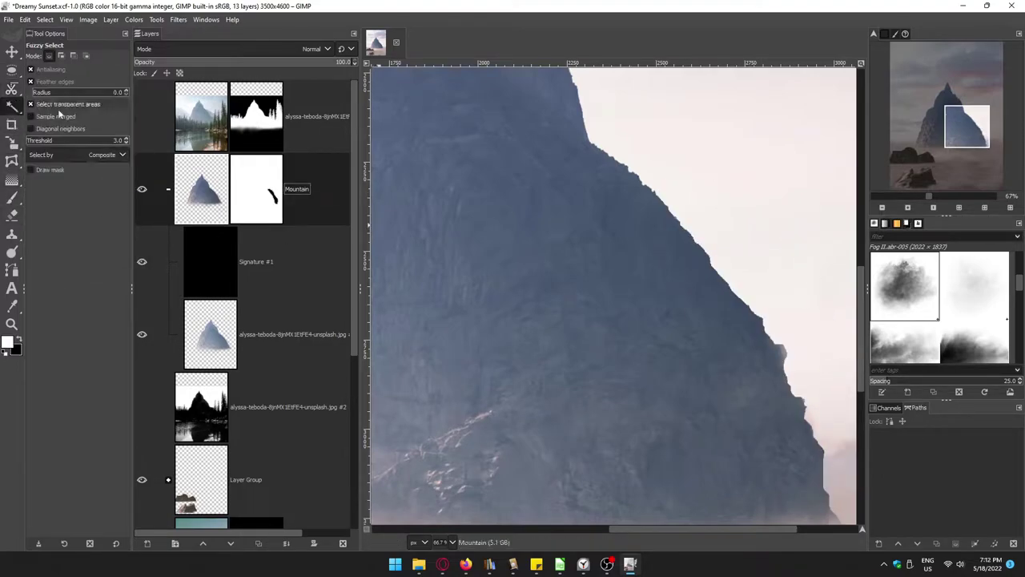
key(shift+ctrl+j)
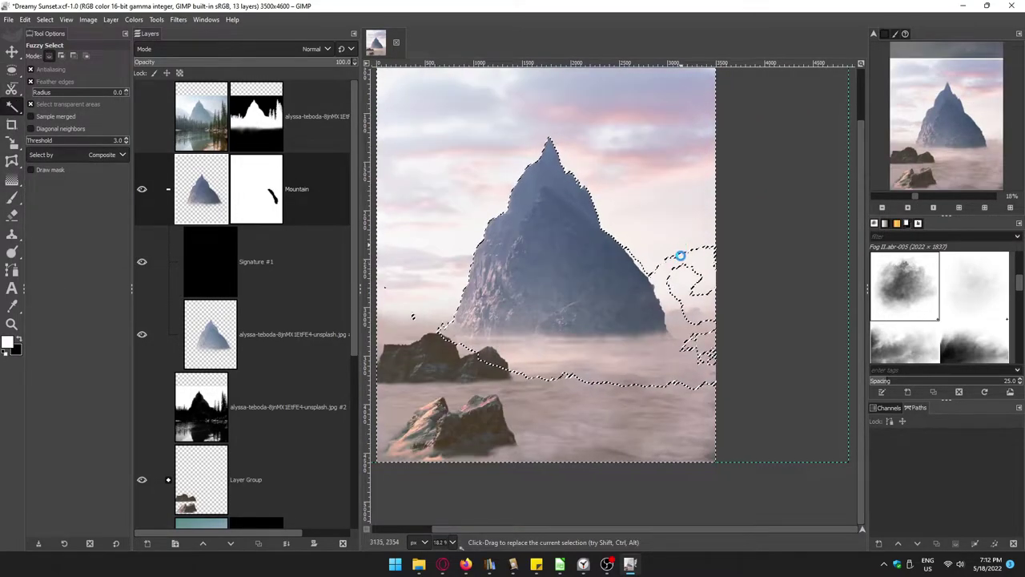
drag(606, 264, 684, 316)
drag(677, 262, 563, 273)
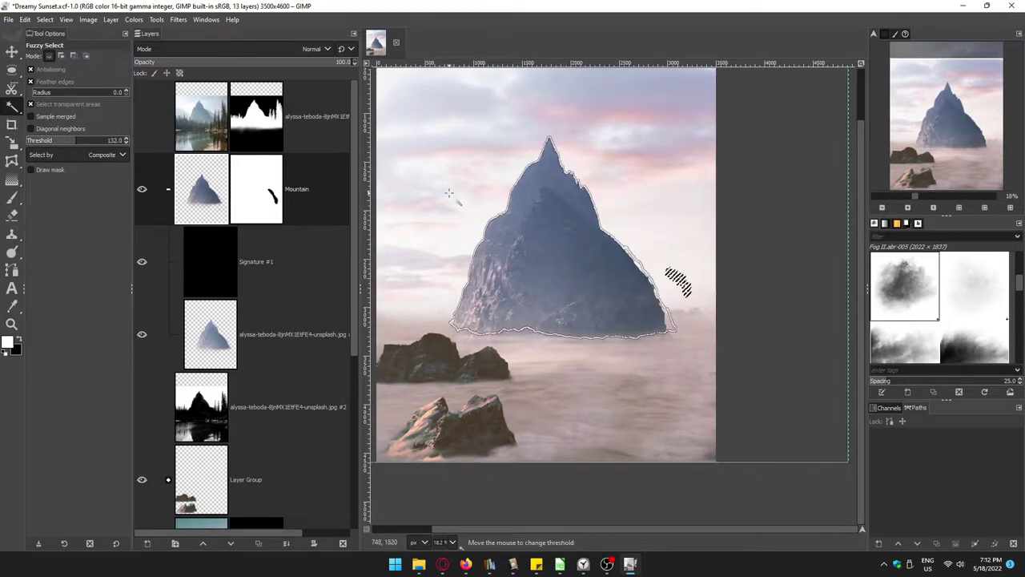
key(shift+ctrl+a)
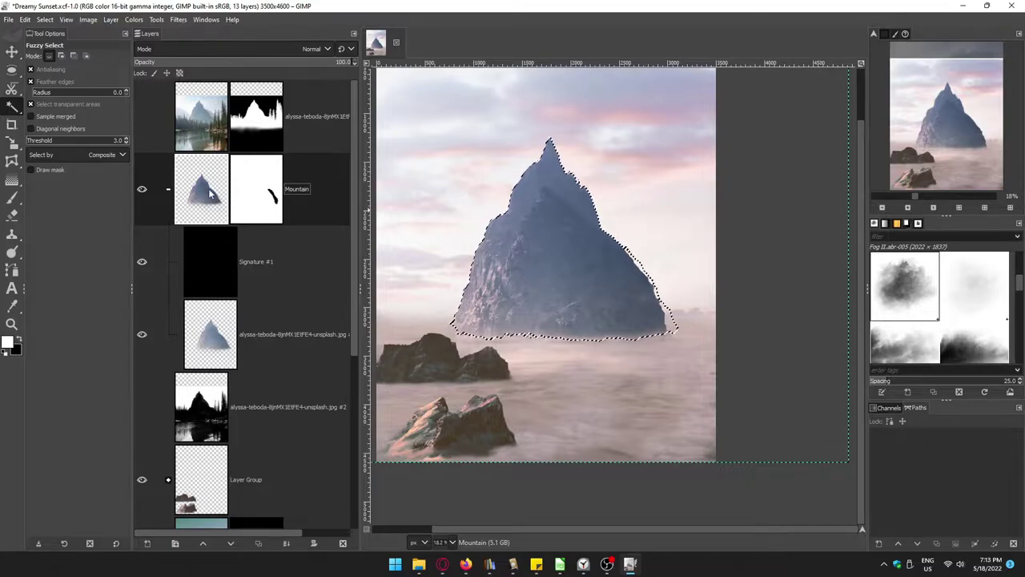
Step: Grow the peak selection 4 px, feather it, invert, and fill black on the Mountain mask
click(44, 19)
click(64, 164)
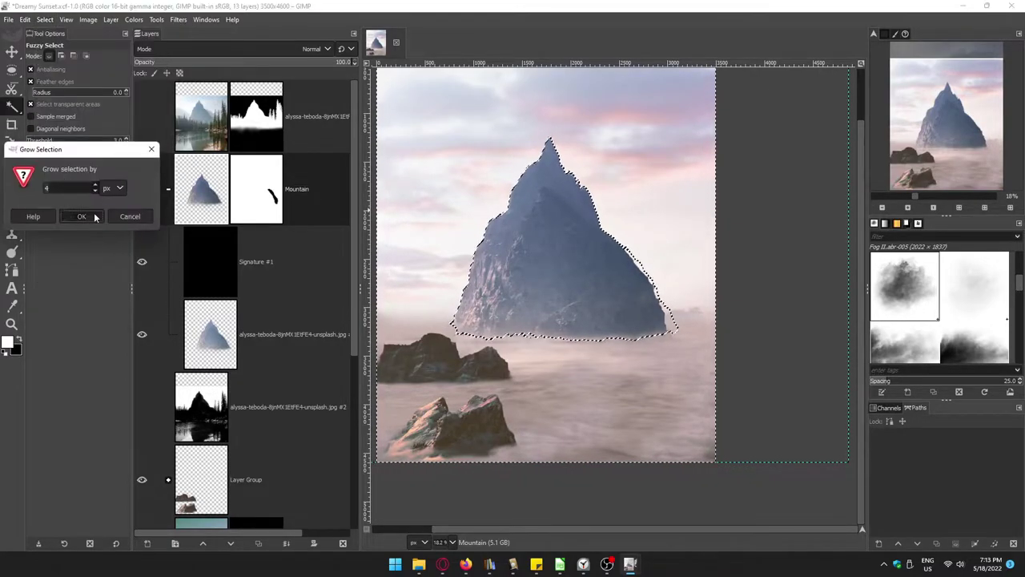
click(82, 216)
scroll(587, 263, up, 2)
scroll(588, 263, up, 1)
click(44, 20)
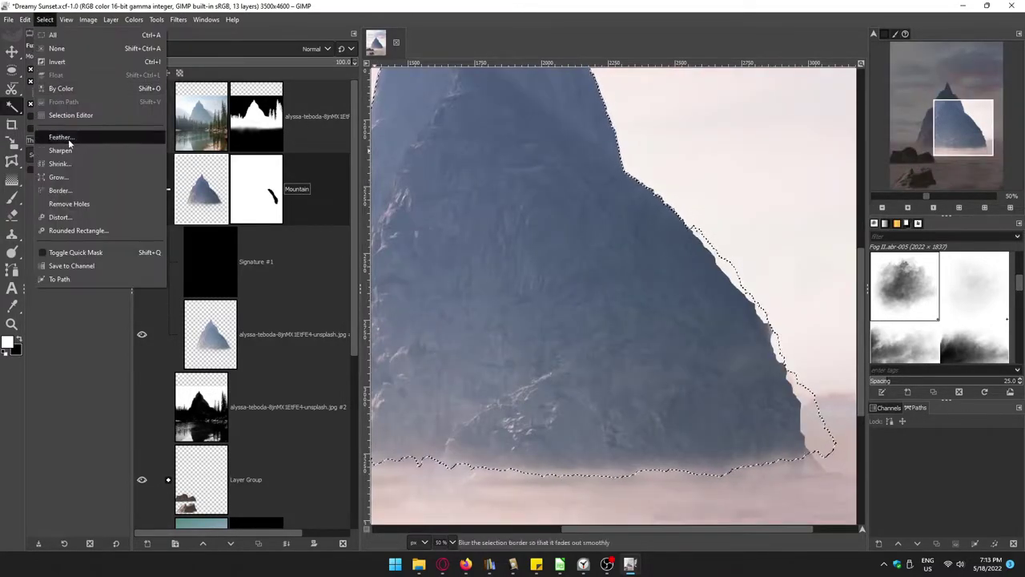
click(60, 137)
click(81, 215)
click(238, 187)
key(ctrl+period)
key(shift+ctrl+a)
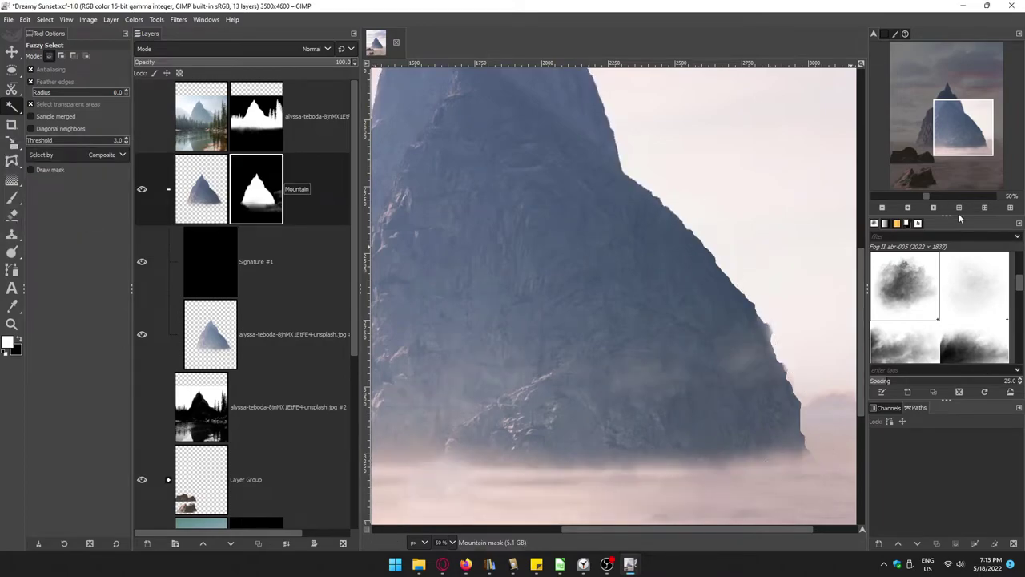
click(958, 208)
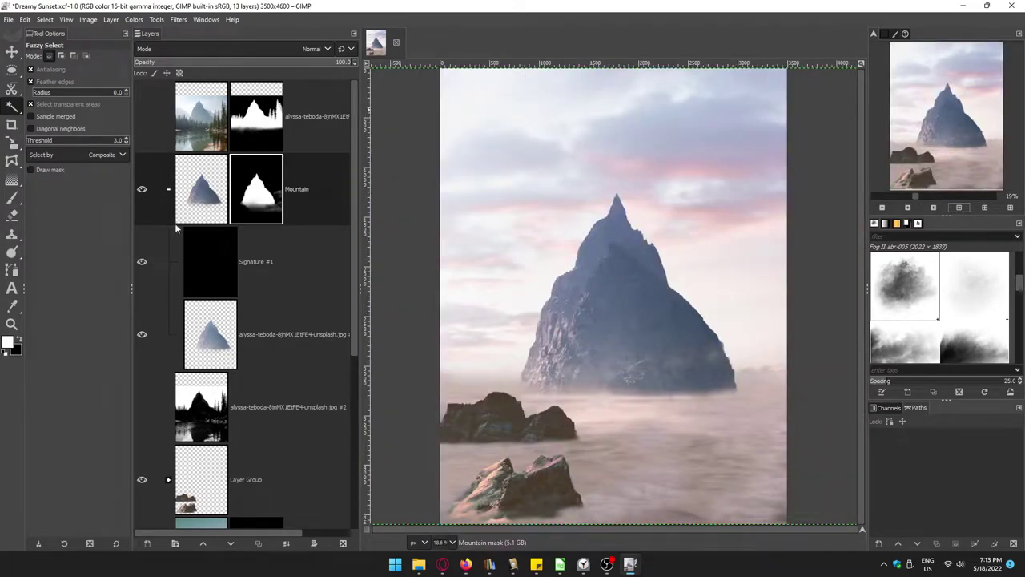
Step: Delete the leftover original photo layer, rename the rock group Small Rocks, and target the Mountain mask
click(219, 147)
scroll(220, 320, down, 3)
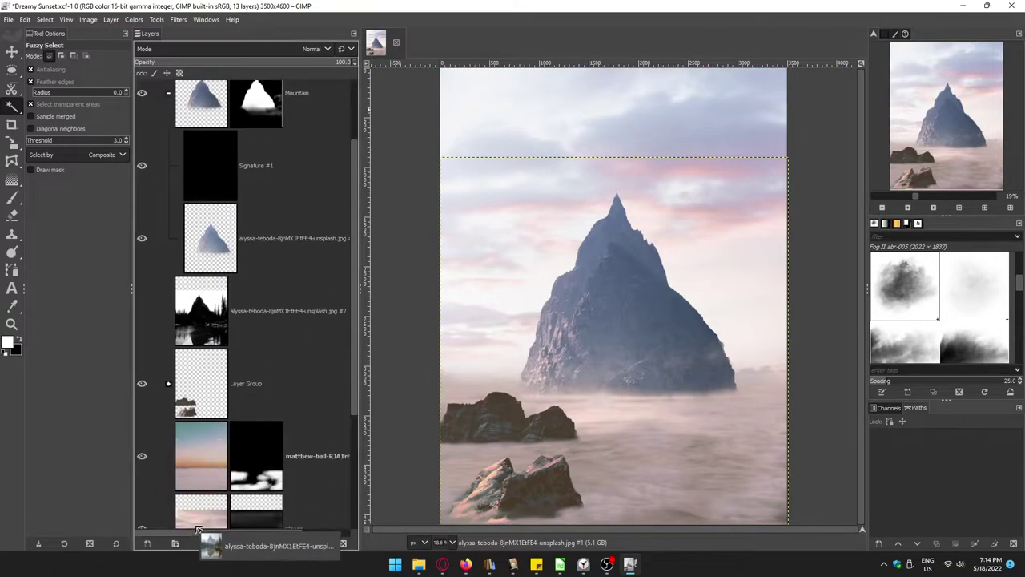
scroll(220, 361, down, 3)
scroll(200, 481, down, 3)
right_click(168, 350)
click(240, 196)
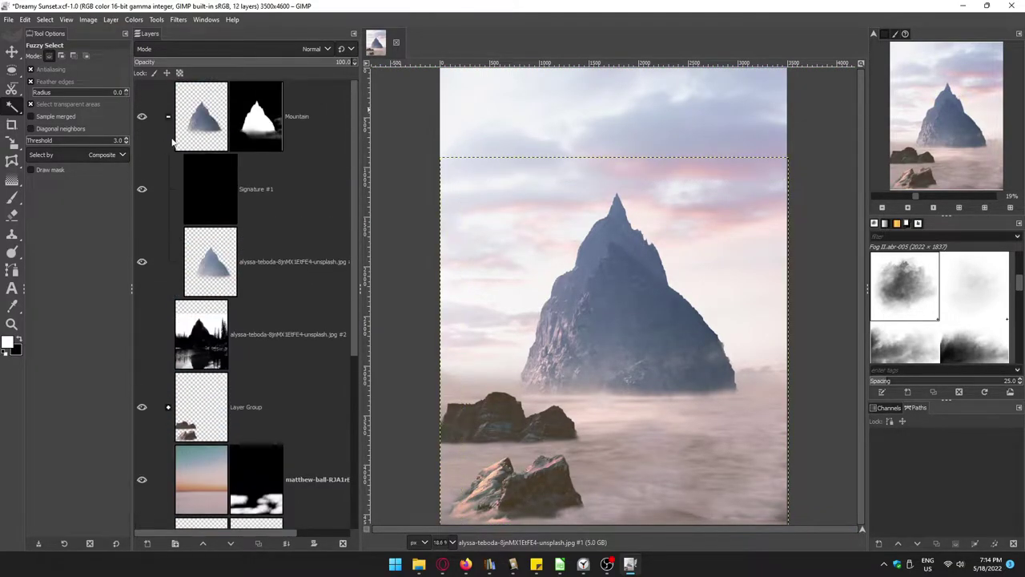
double_click(249, 262)
click(263, 117)
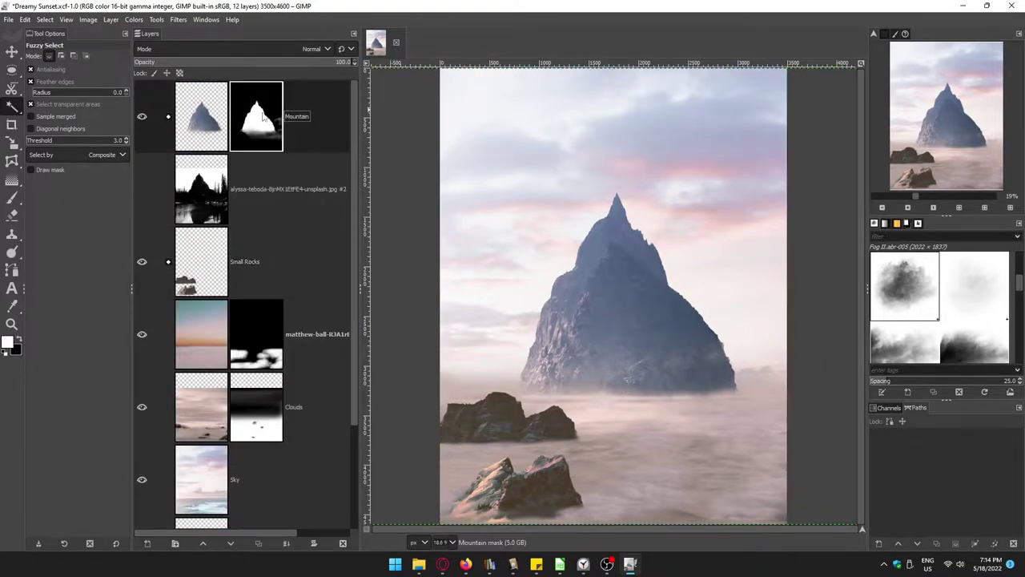
Step: Paint a fog band along the mountain base, then switch to the Clouds.abr-008 brush at size 618
click(11, 196)
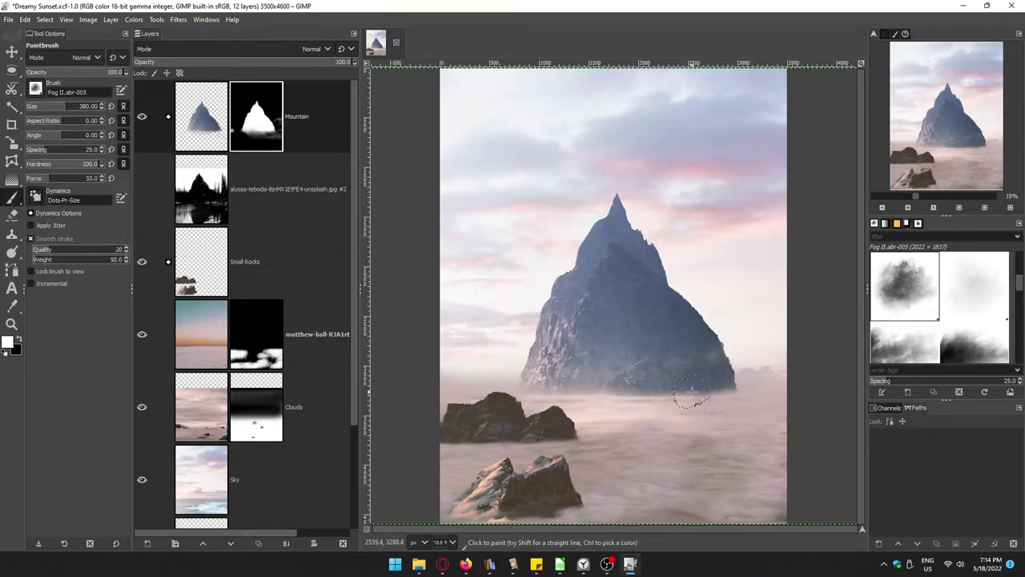
shift+click(795, 389)
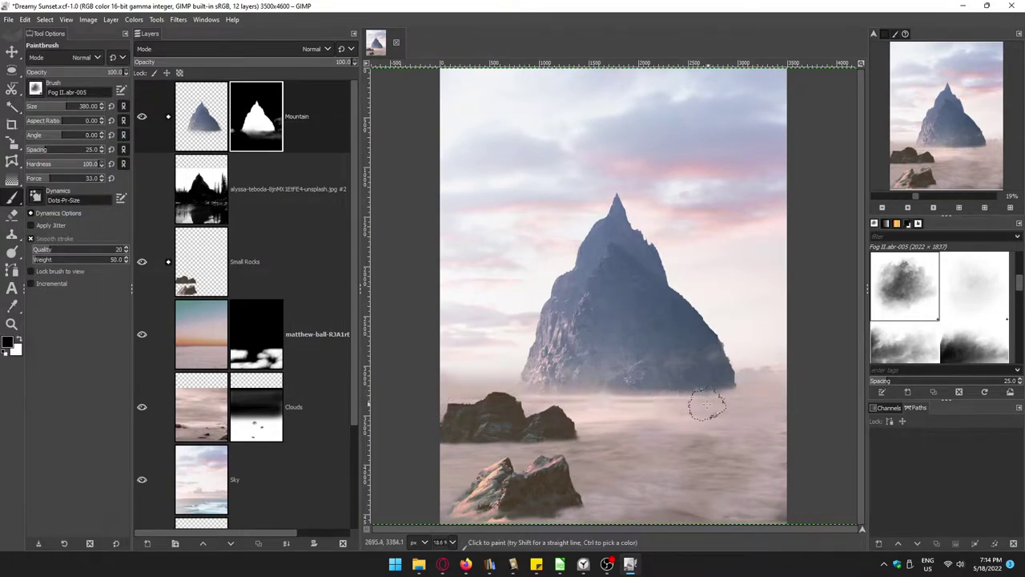
key(period)
key(period)
key(period)
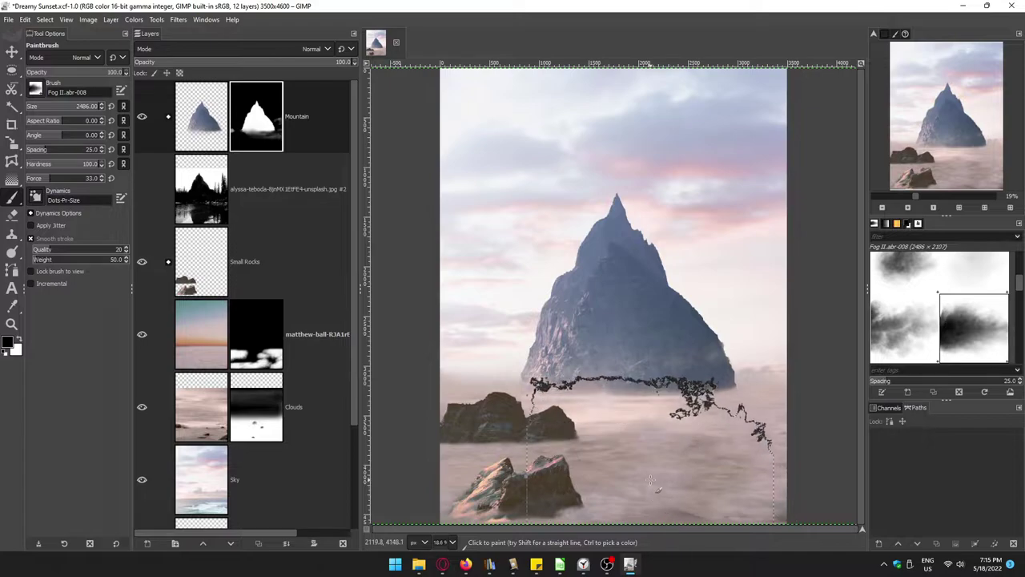
key(period)
key(period)
key(period)
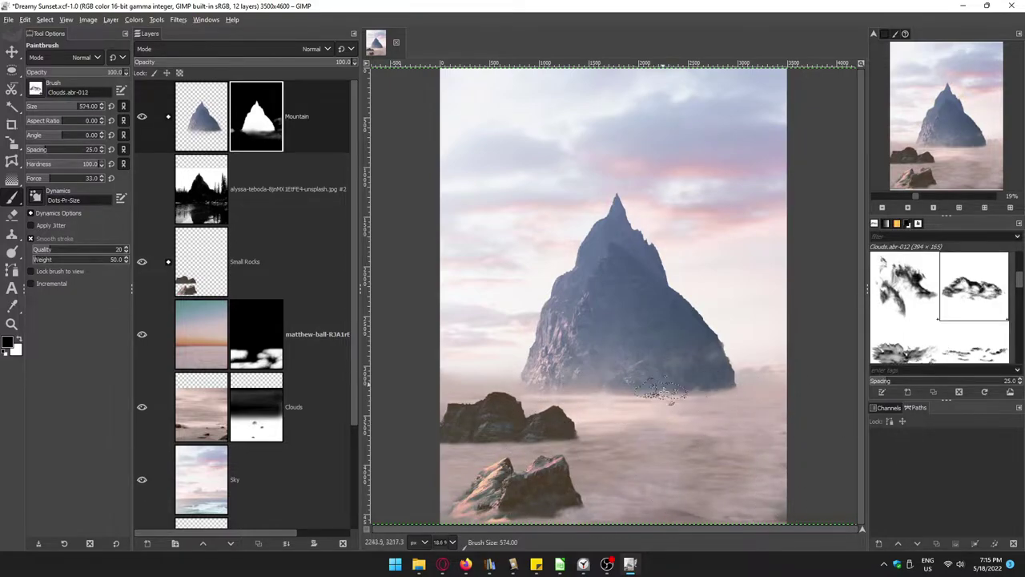
key(period)
key(period)
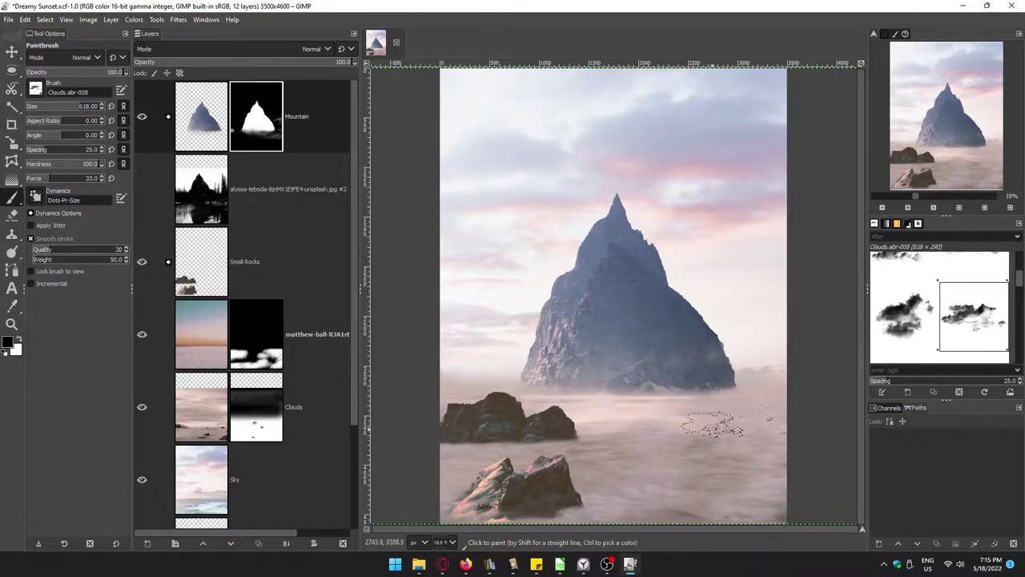
key(period)
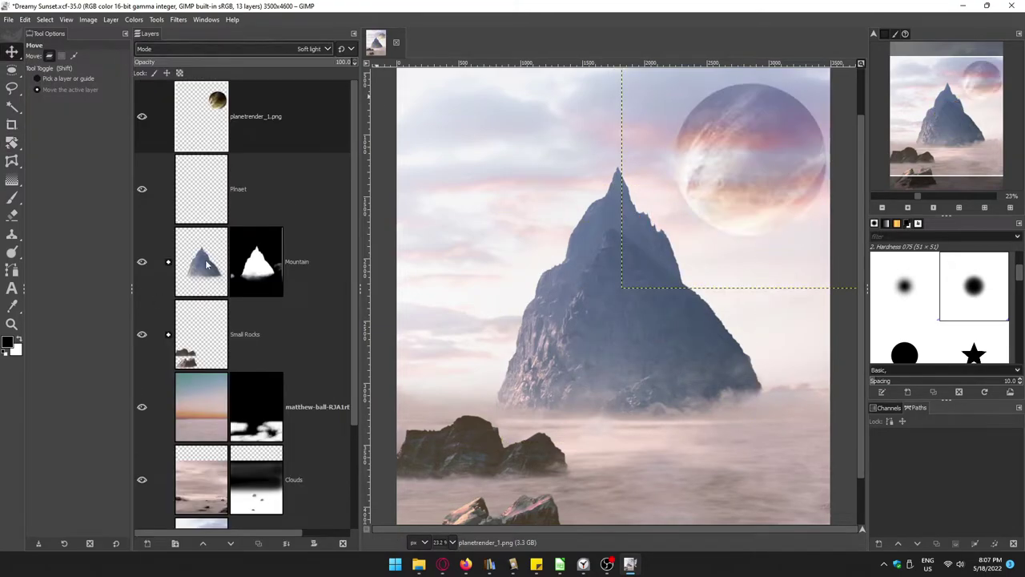
Step: Adjust the planet layer's saturation strength and apply it
click(134, 19)
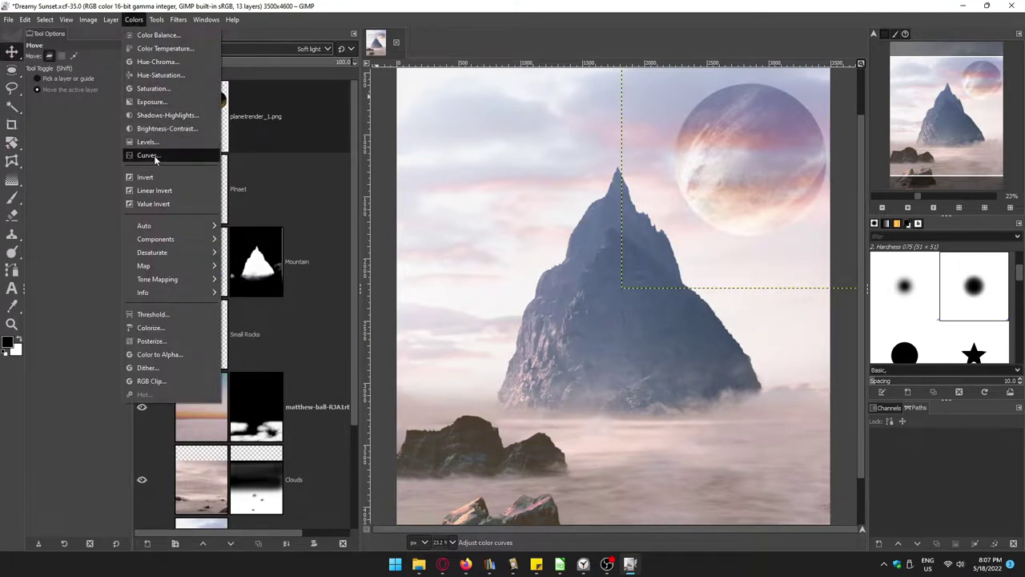
click(156, 90)
drag(518, 208, 500, 209)
key(Return)
Step: Add a white mask to the planet and fade its upper-right part into the sky
click(314, 543)
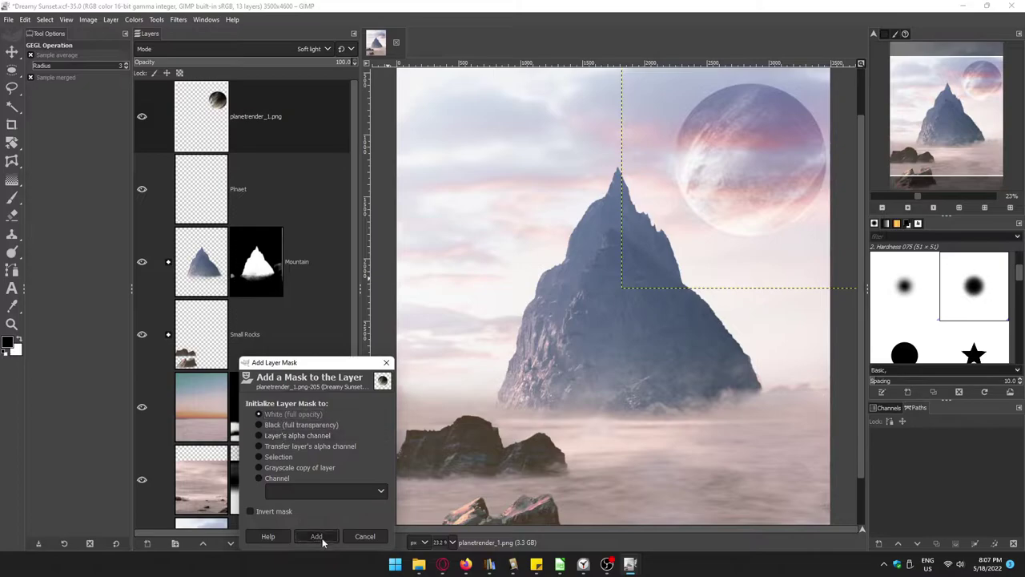
click(313, 533)
click(56, 266)
drag(832, 132, 794, 134)
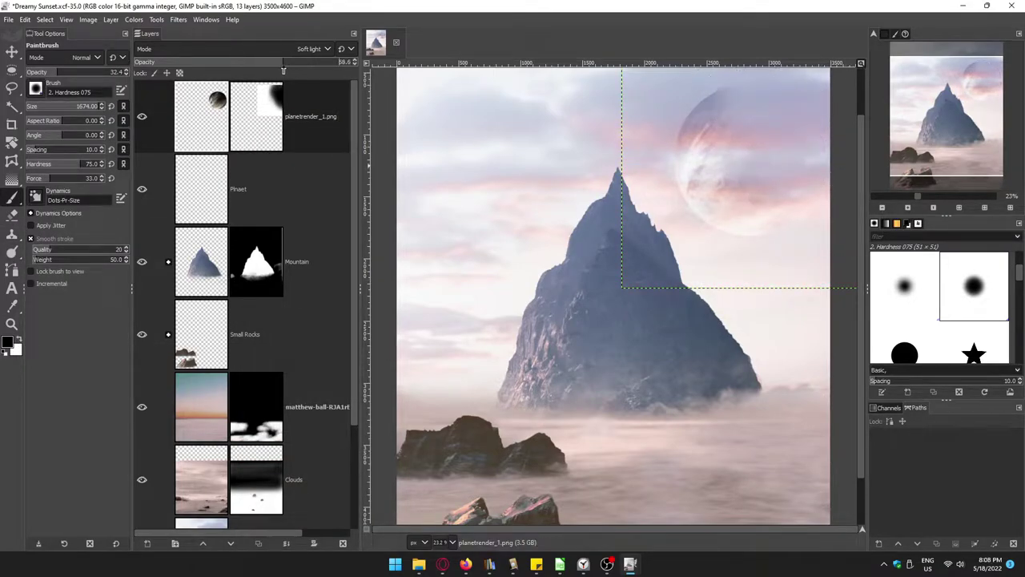
Step: On a new rim layer, stroke the planet's circular outline with a pale sampled colour
click(146, 543)
key(Return)
alt+click(201, 189)
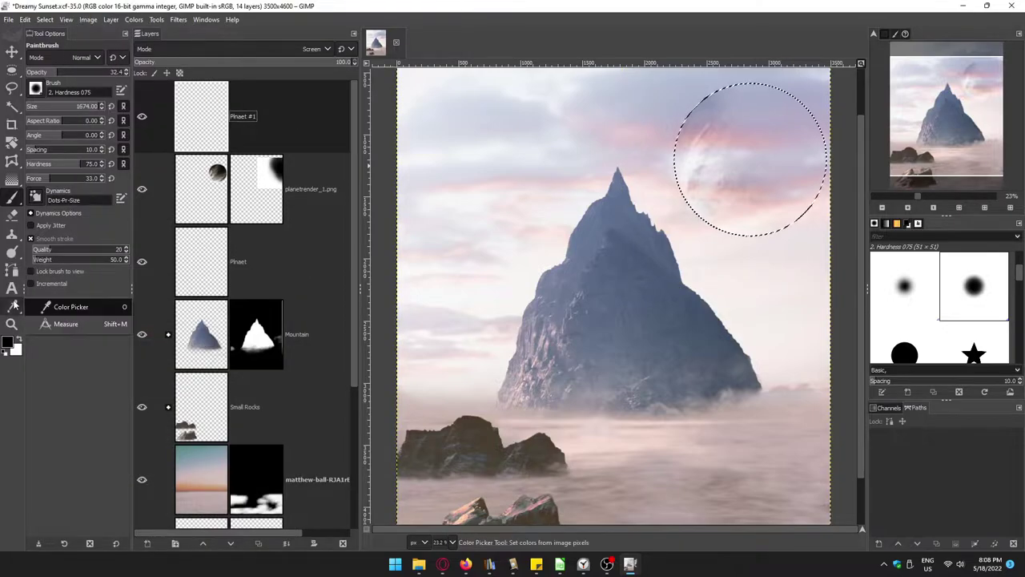
click(12, 306)
click(25, 19)
click(64, 364)
Step: Gaussian-blur the rim and give it a mask copied from the planet's mask
click(538, 378)
click(177, 20)
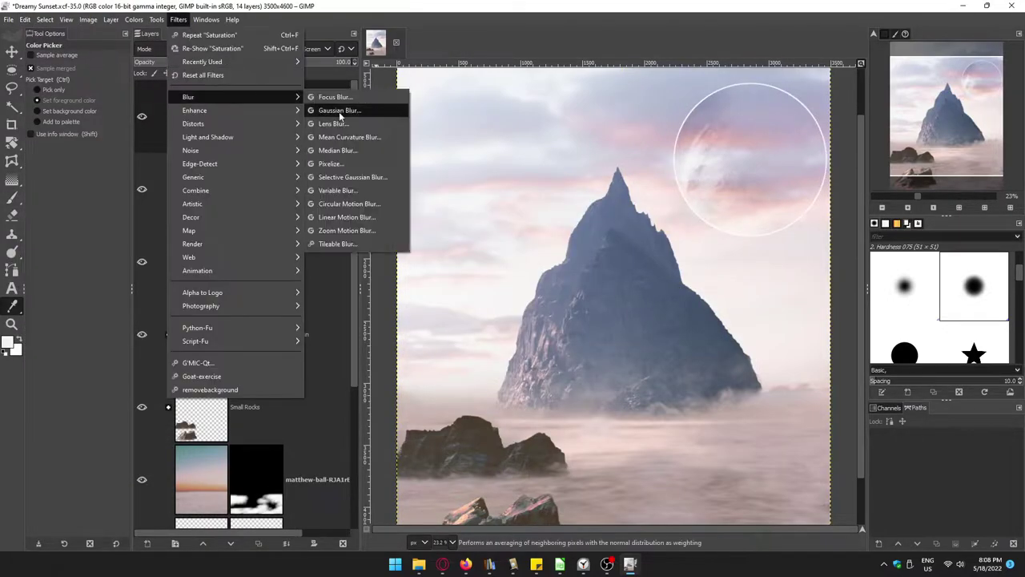
click(343, 107)
click(571, 359)
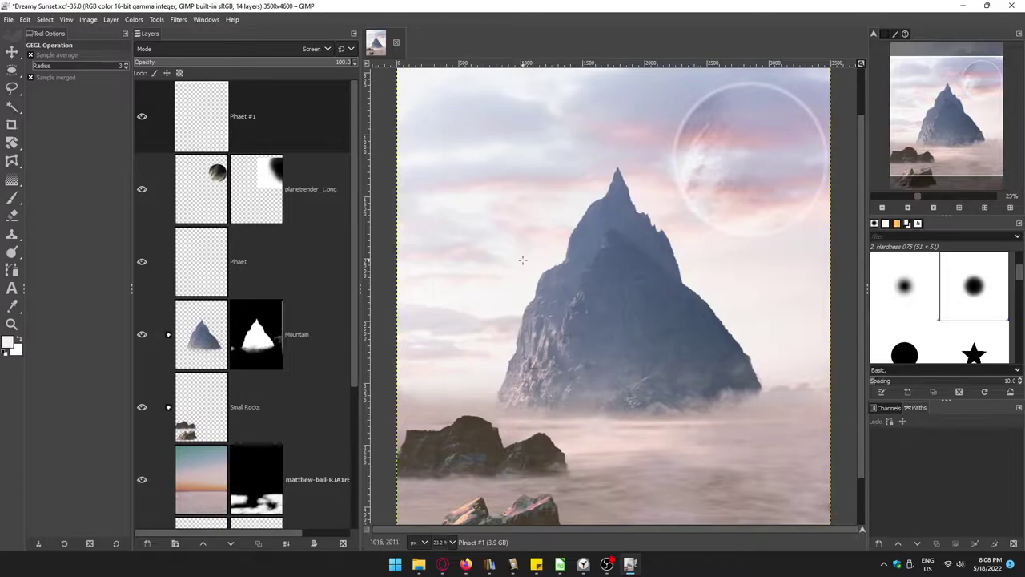
click(256, 189)
key(ctrl+c)
click(241, 116)
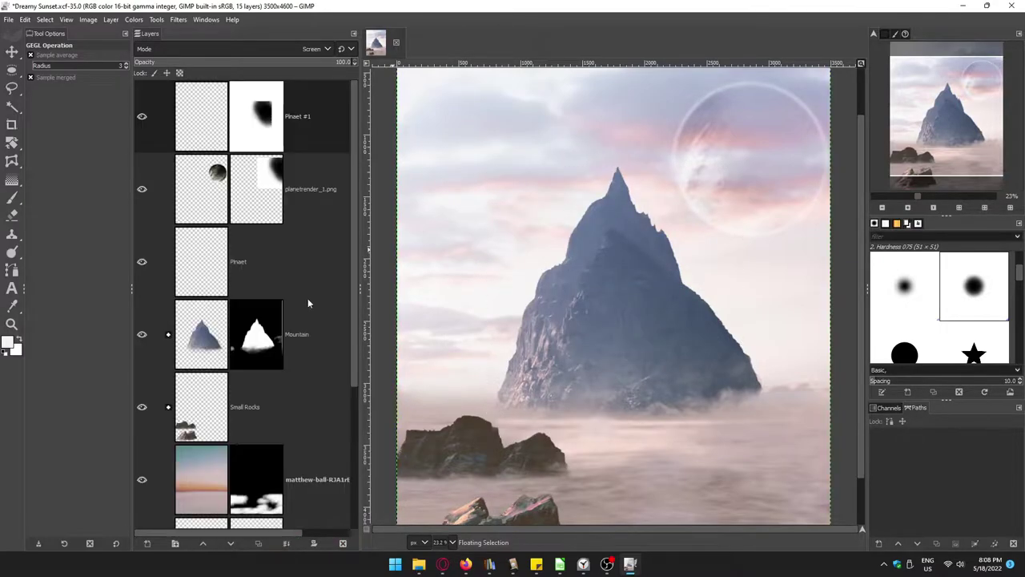
key(ctrl+h)
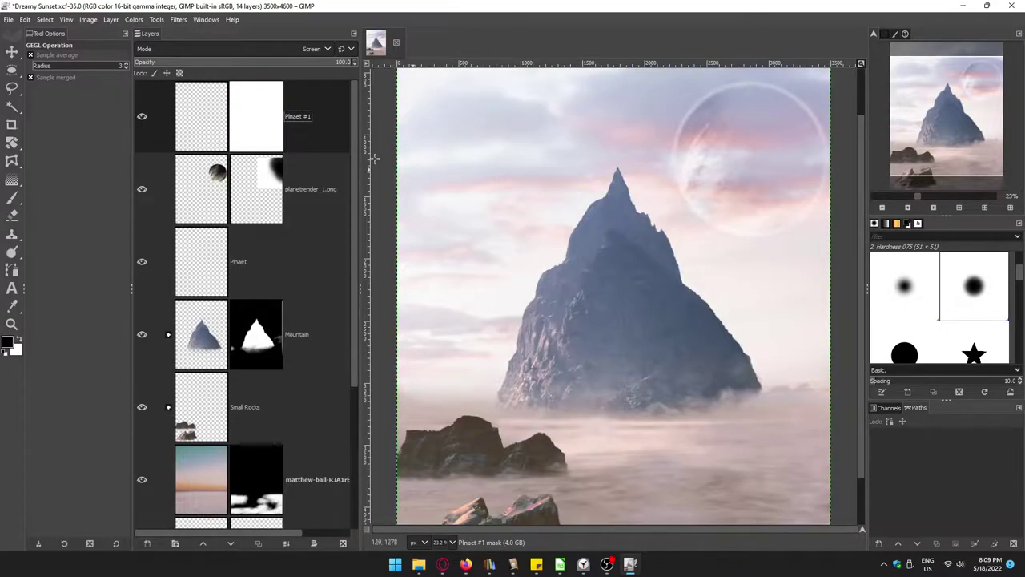
Step: Create a black-filled glow layer and fill the planet's circle with a pale background colour
key(p)
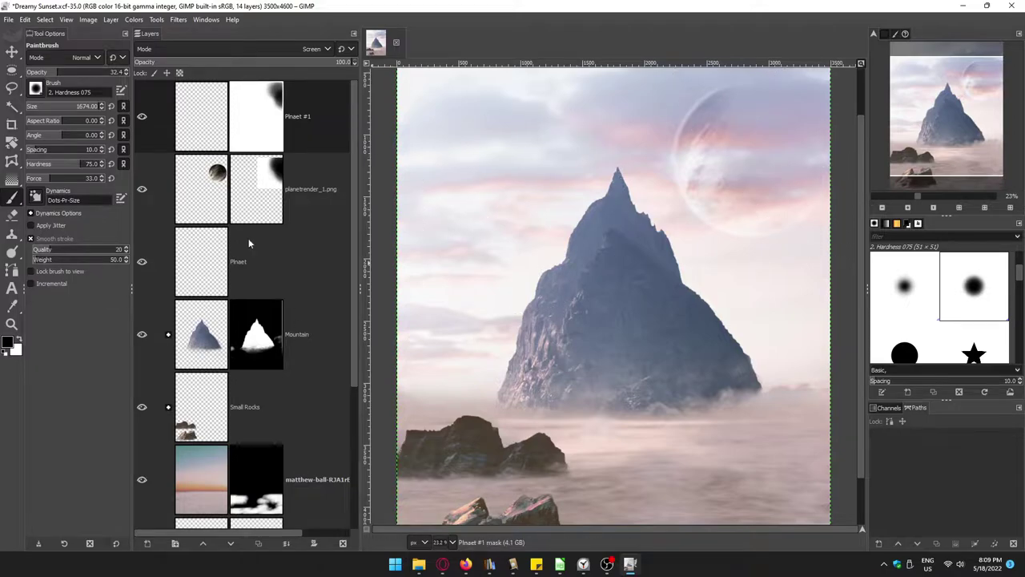
click(147, 543)
key(Return)
key(ctrl+comma)
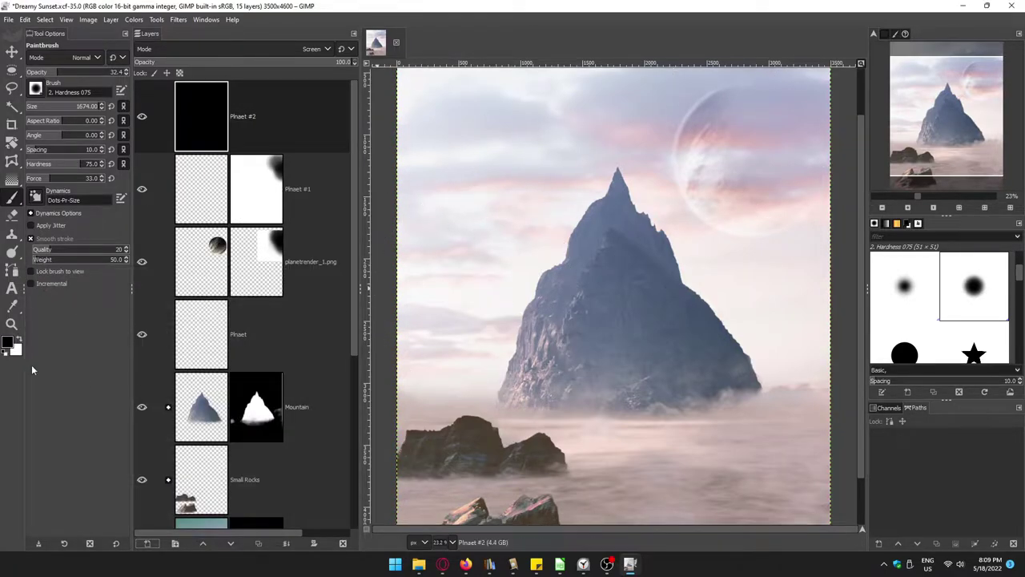
click(16, 348)
click(851, 229)
click(25, 20)
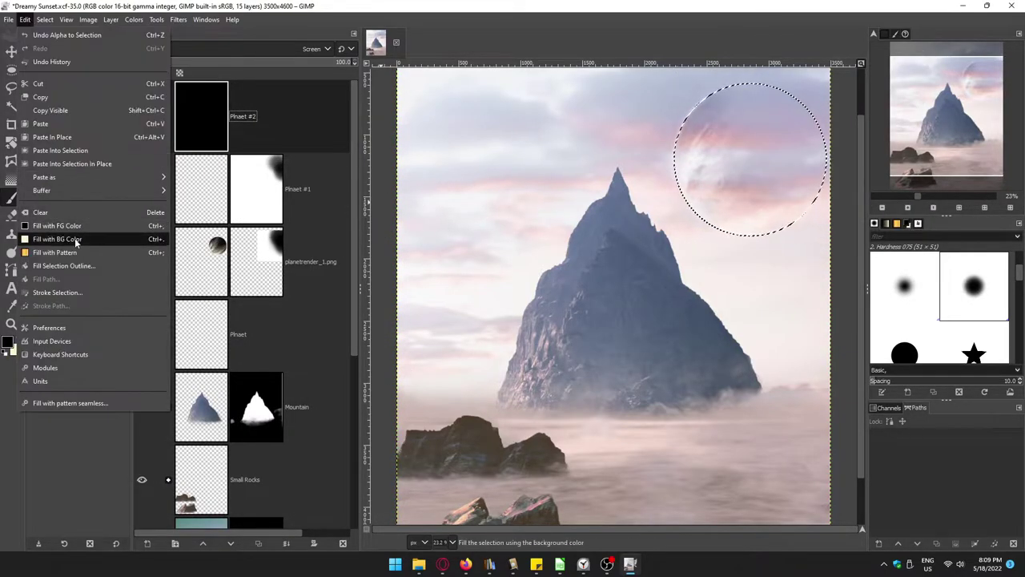
click(75, 238)
key(ctrl+shift+a)
Step: Gaussian-blur the pale disc and give its layer a mask
click(178, 20)
click(344, 86)
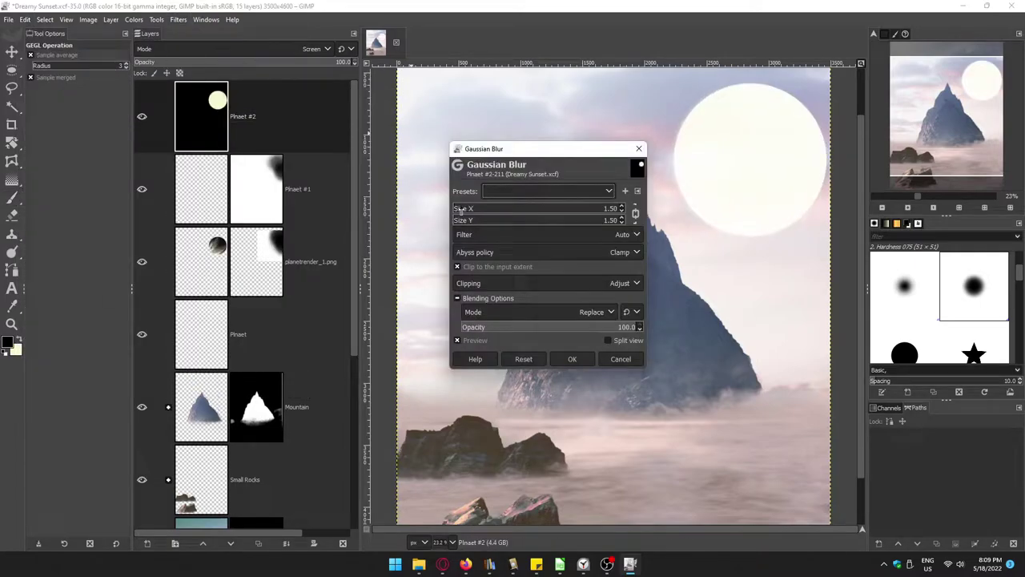
click(572, 360)
click(313, 542)
key(Return)
key(p)
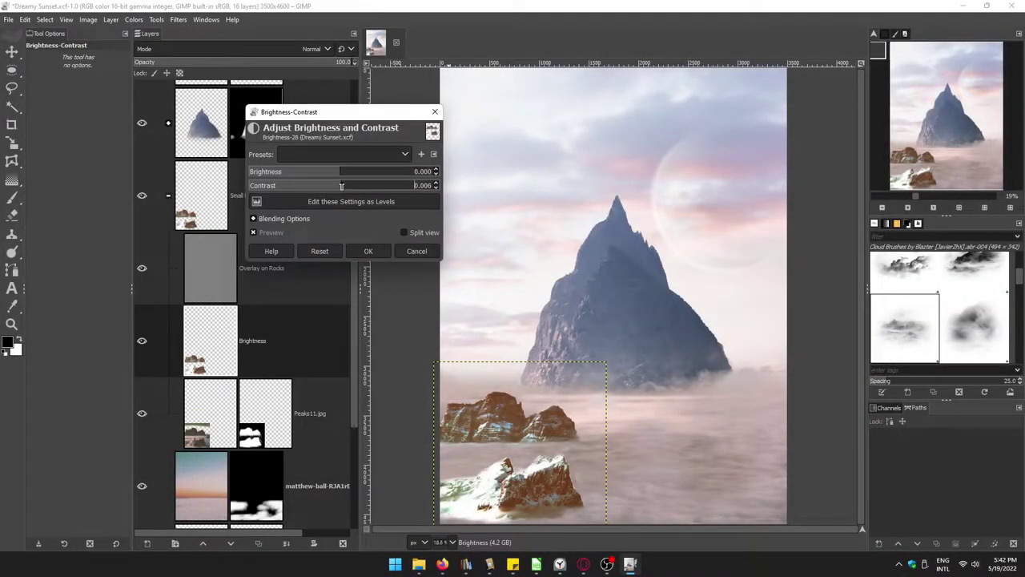
Step: Lower the rocks' contrast slightly and reduce blue in the Channel Mixer's blue channel
drag(341, 185, 348, 187)
click(255, 232)
click(364, 250)
click(134, 20)
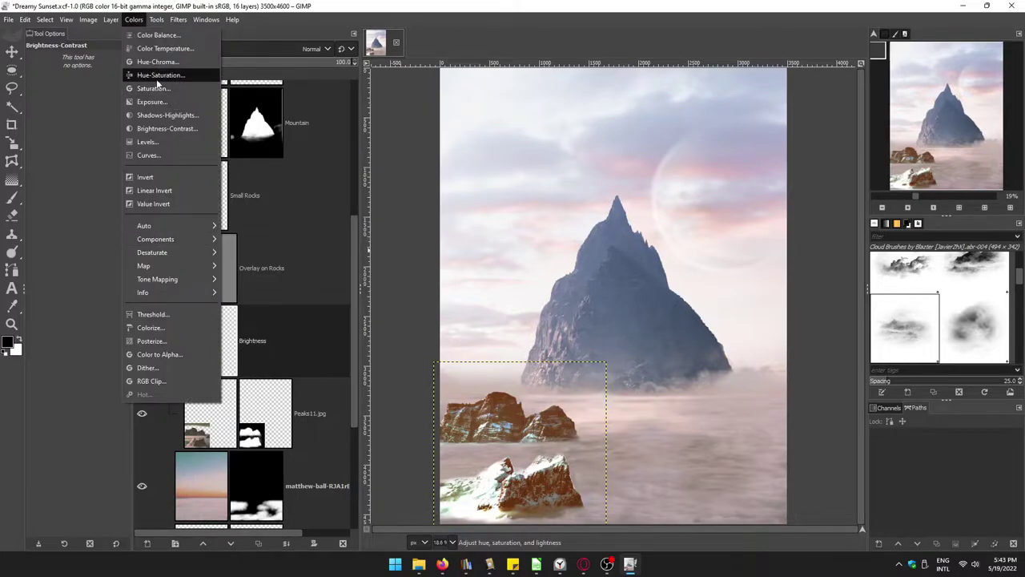
click(246, 238)
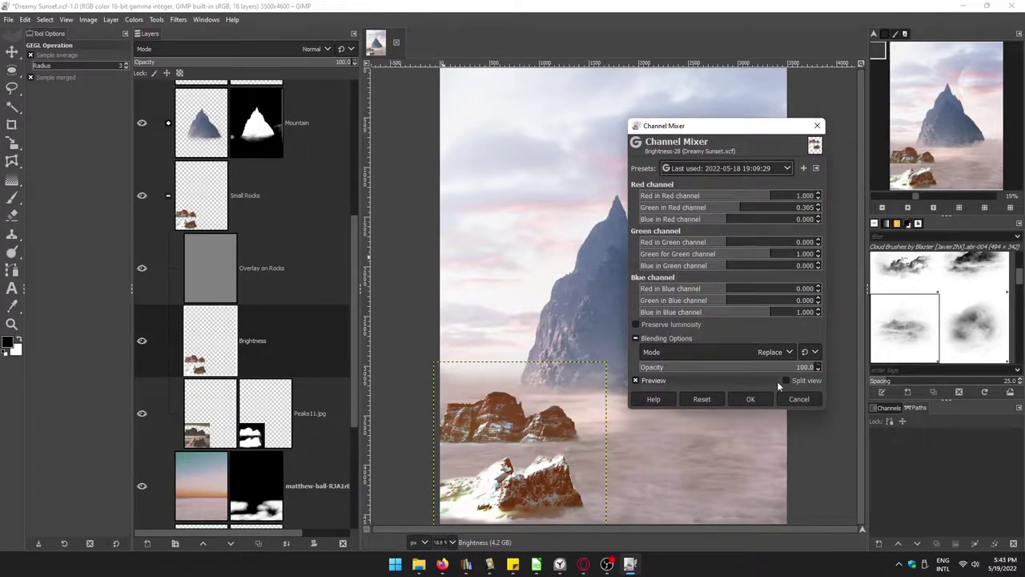
click(769, 311)
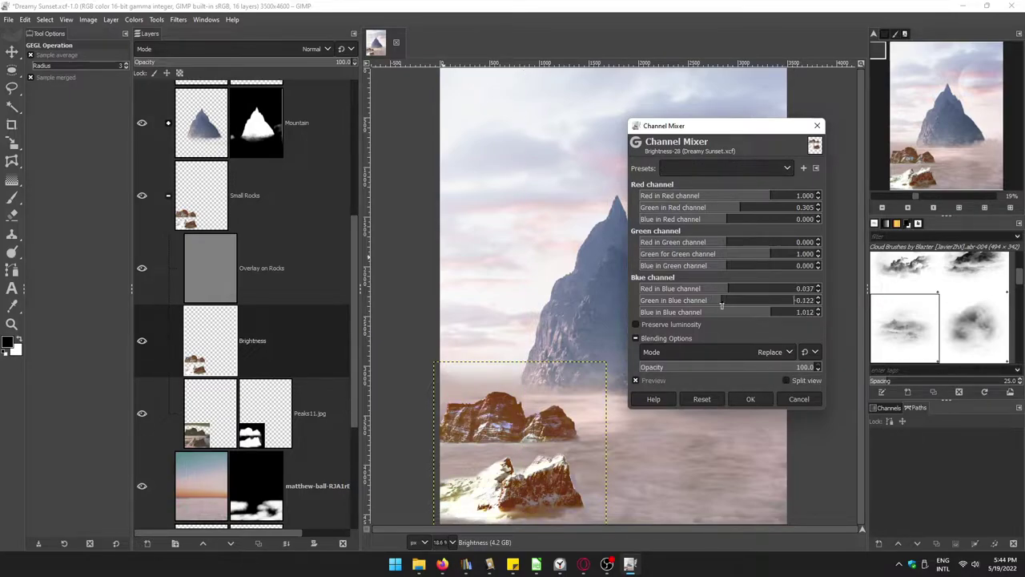
click(753, 401)
Step: Brighten the rocks' highlights and adjust the midtone Color Balance toward warm tones
click(134, 19)
click(164, 142)
click(774, 232)
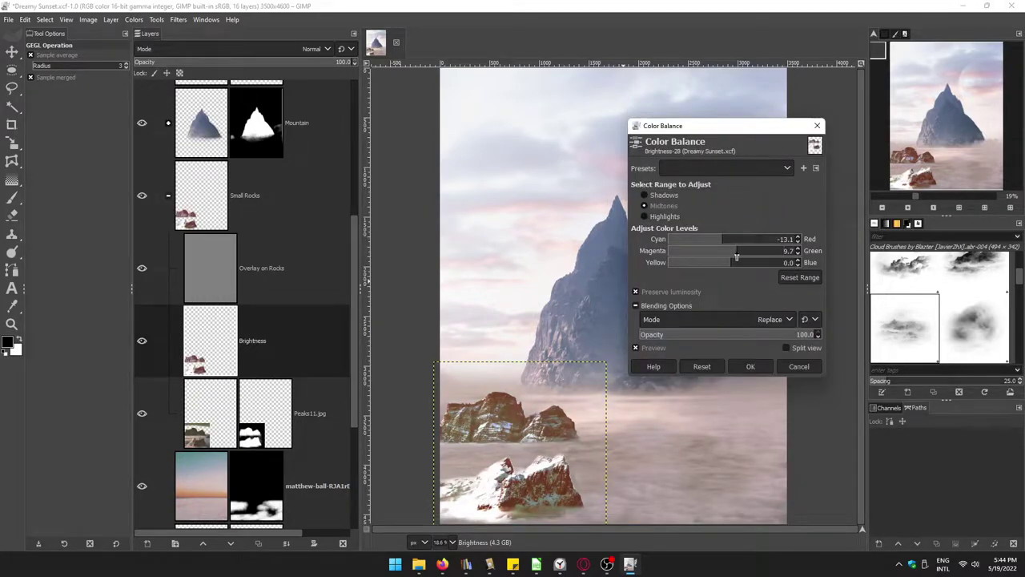
drag(735, 256, 720, 264)
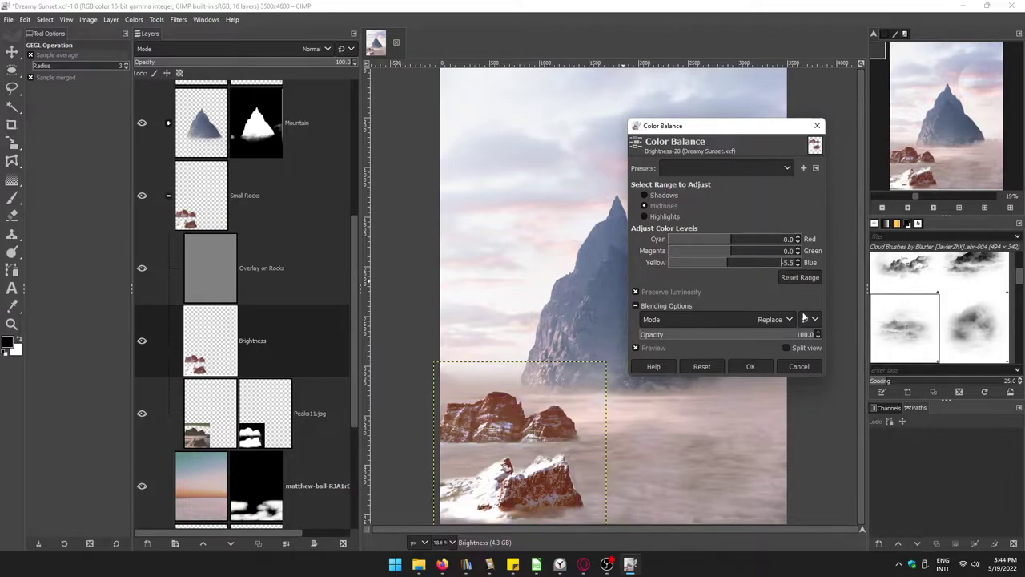
click(804, 278)
drag(732, 243, 730, 245)
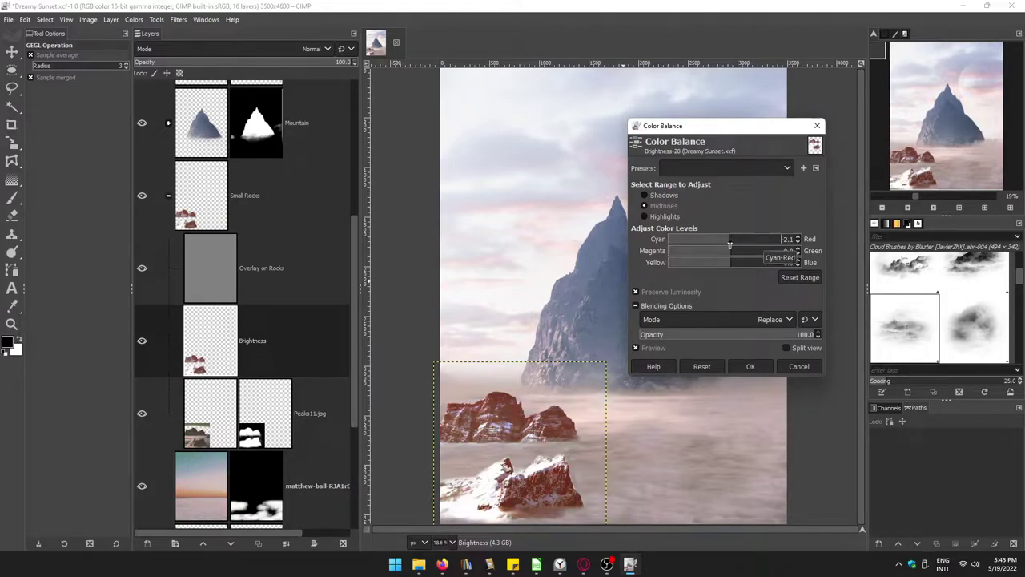
click(751, 367)
Step: Add a fully black mask to the Brightness rocks layer
click(313, 543)
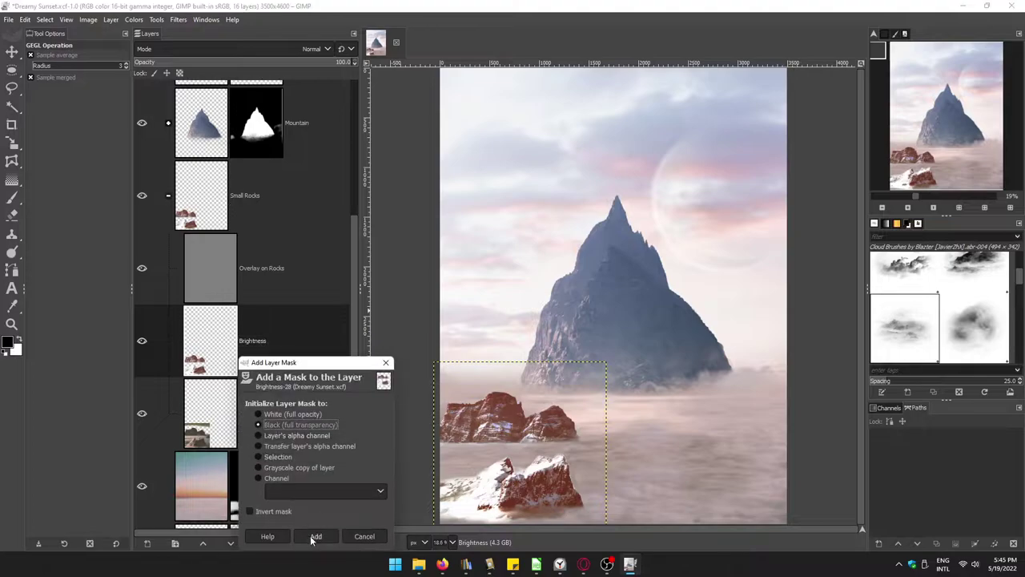
click(265, 536)
click(15, 201)
Step: Fit the whole image in view and save the composite
scroll(414, 387, up, 3)
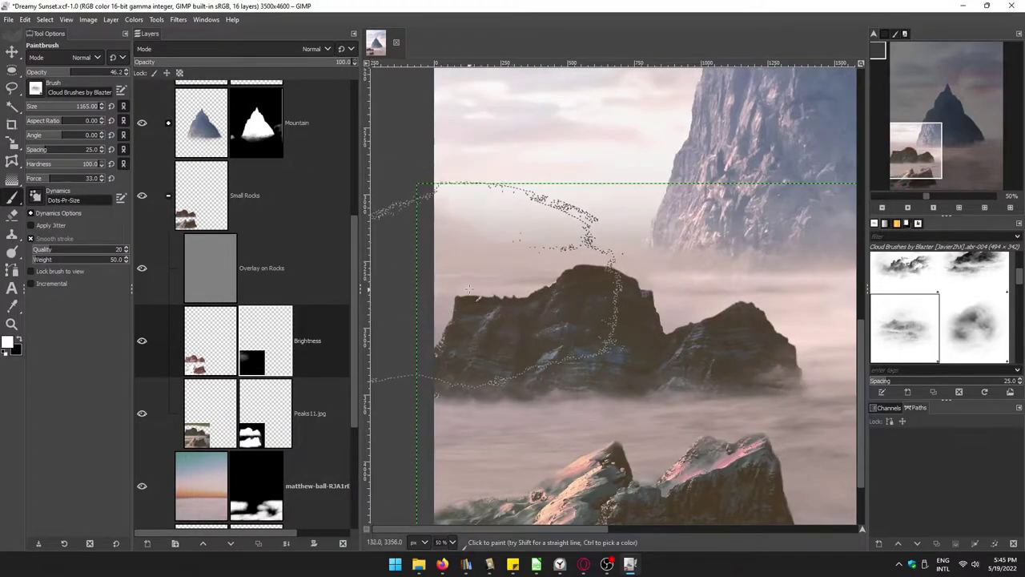
scroll(731, 326, down, 2)
scroll(731, 326, down, 1)
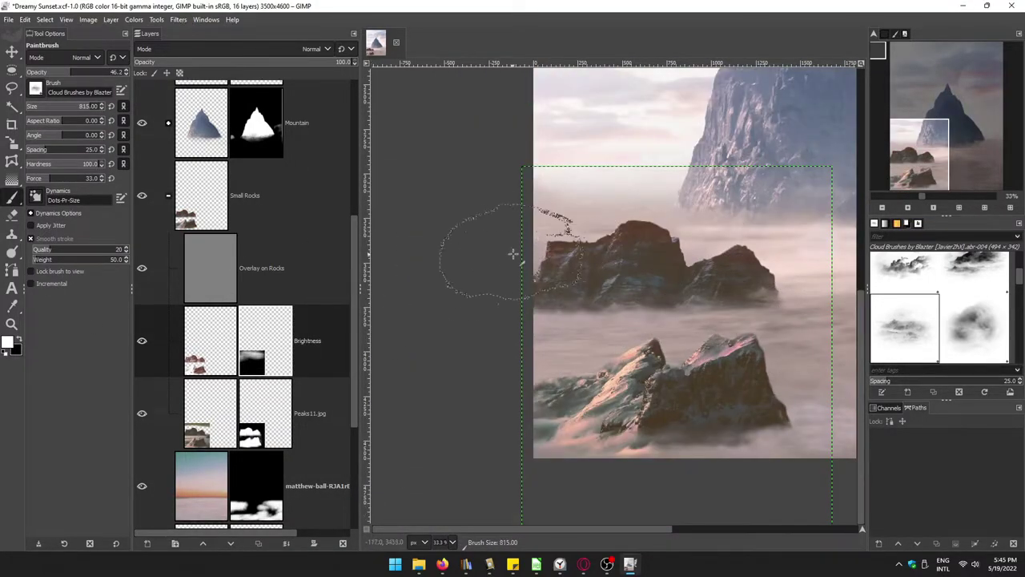
scroll(731, 322, down, 1)
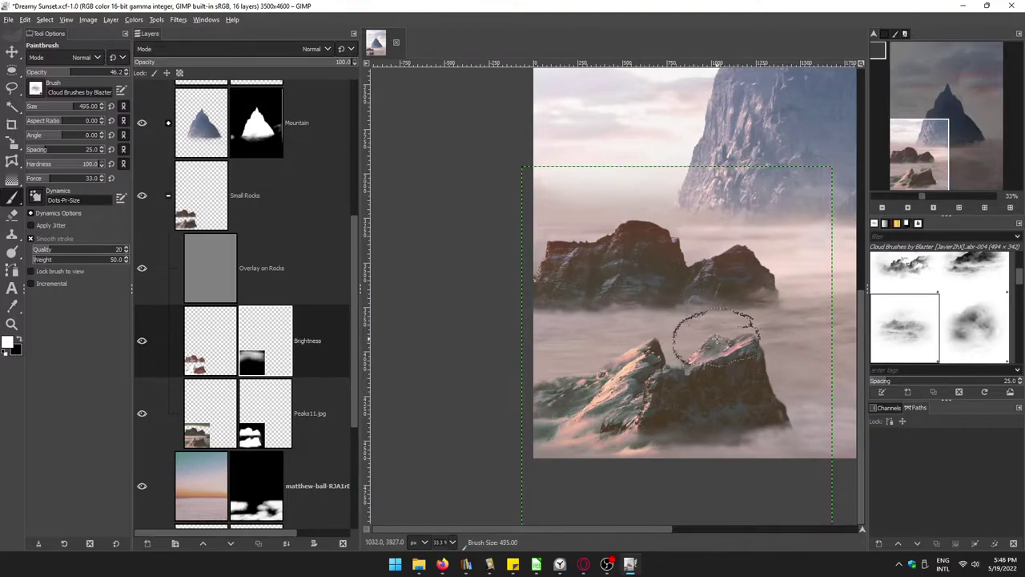
key(shift+ctrl+j)
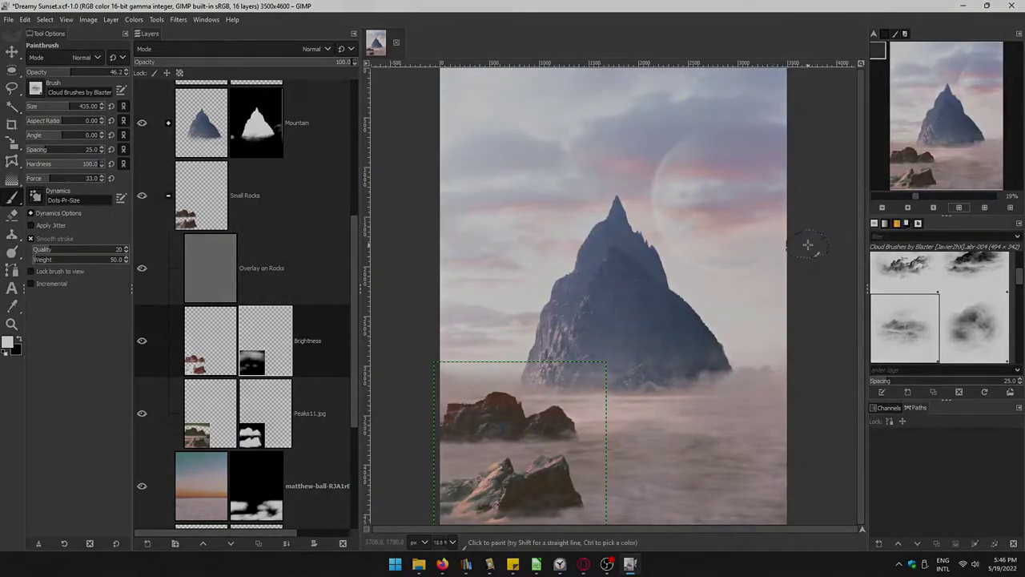
key(ctrl+s)
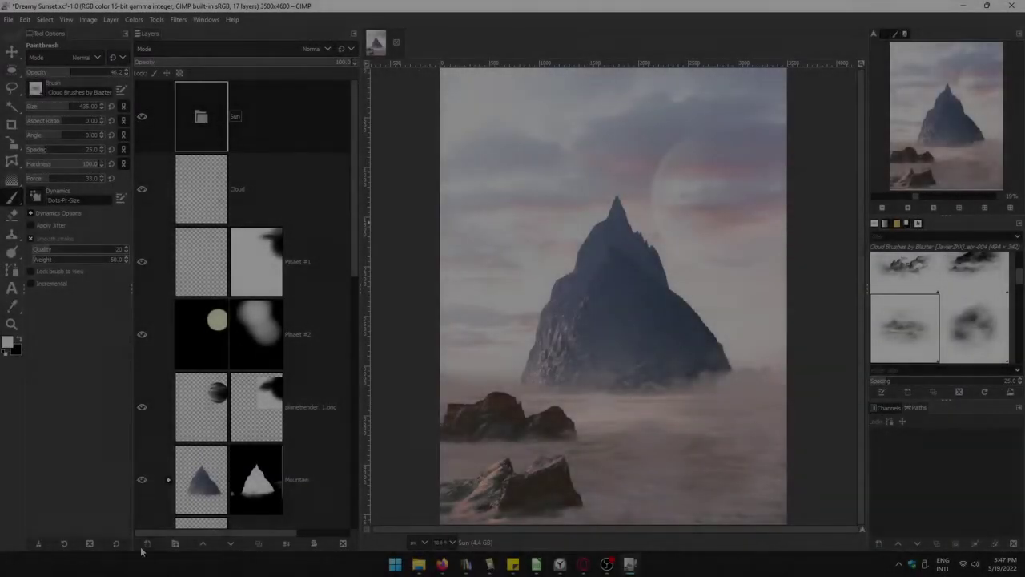
Step: Create a Dodge-mode Sun layer and paint a soft white sun low left of the peak
key(shift+ctrl+n)
click(128, 347)
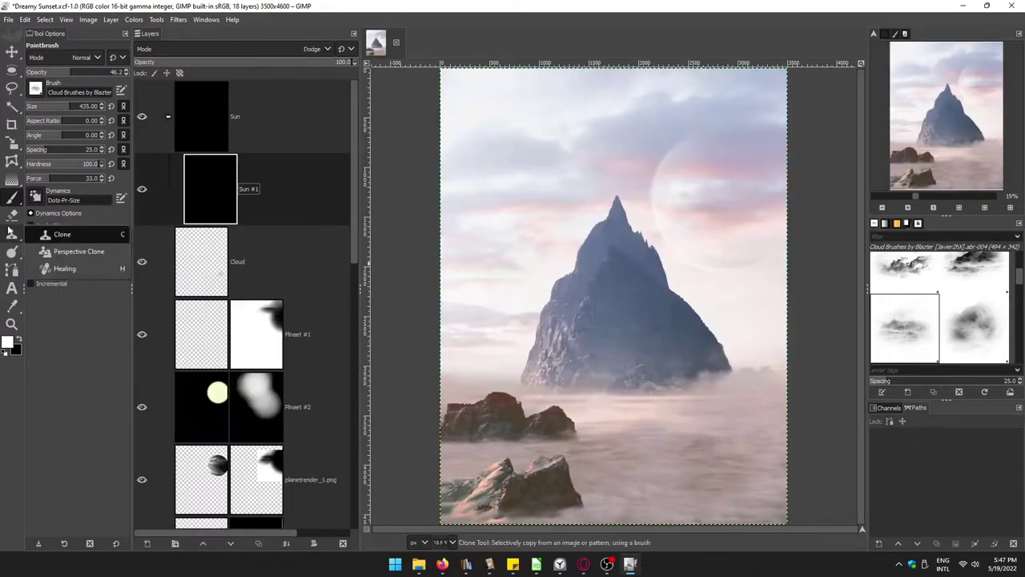
click(494, 343)
key(ctrl+z)
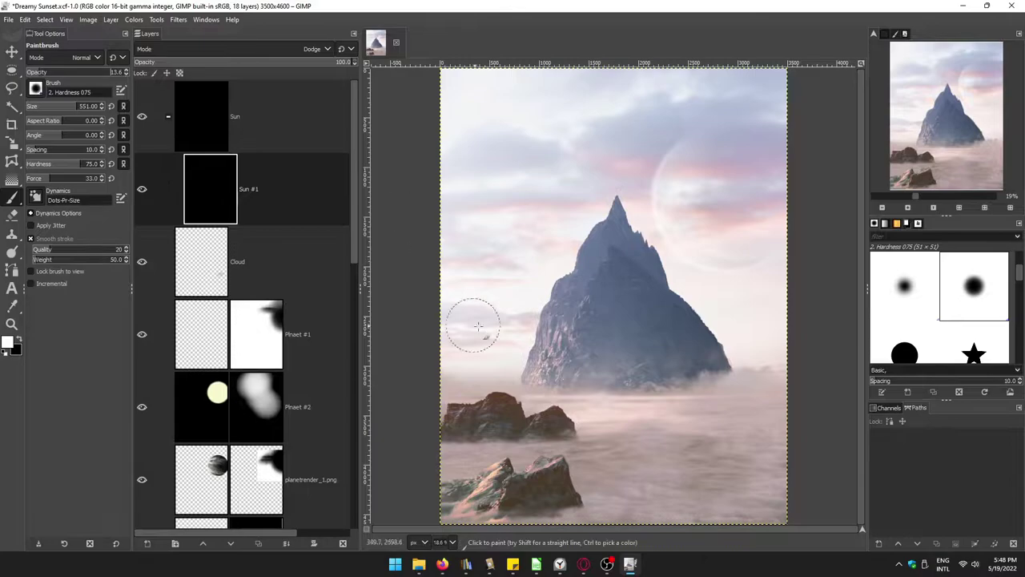
click(492, 334)
key(ctrl+z)
click(498, 366)
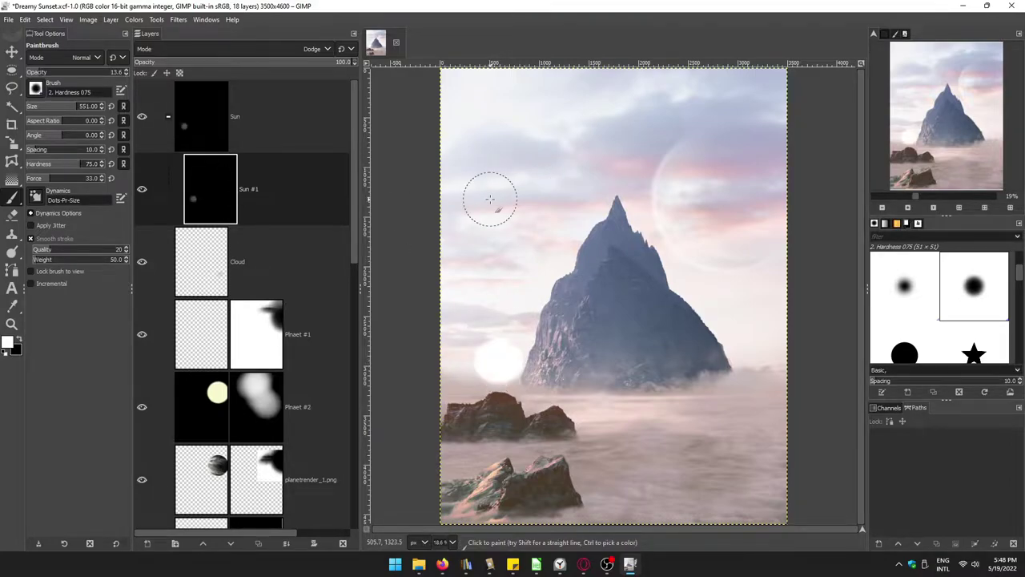
key(shift+ctrl+n)
Step: Create a Screen-mode layer named Sun-Lights
text(Sun-Lights)
click(128, 346)
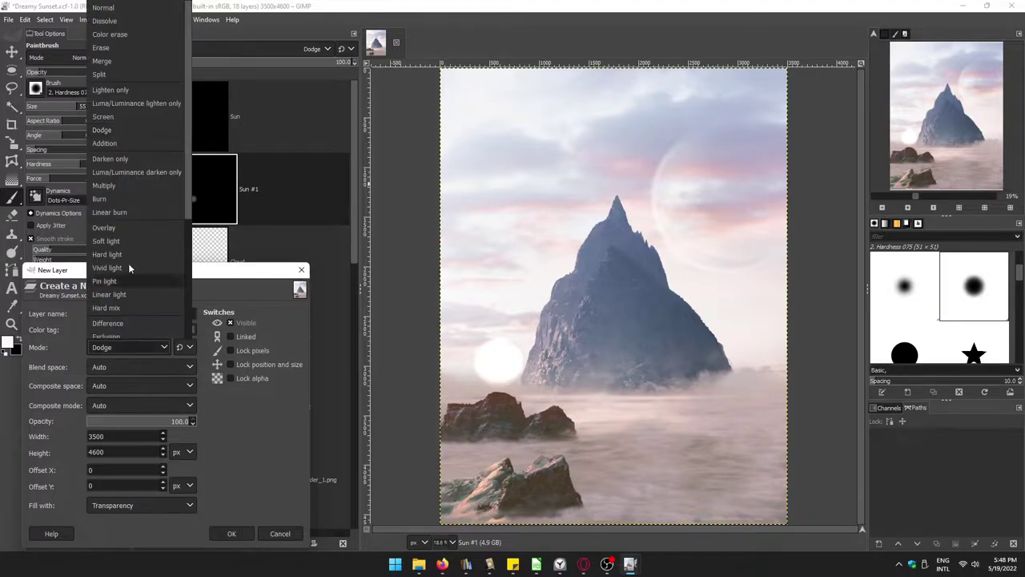
click(129, 262)
click(225, 533)
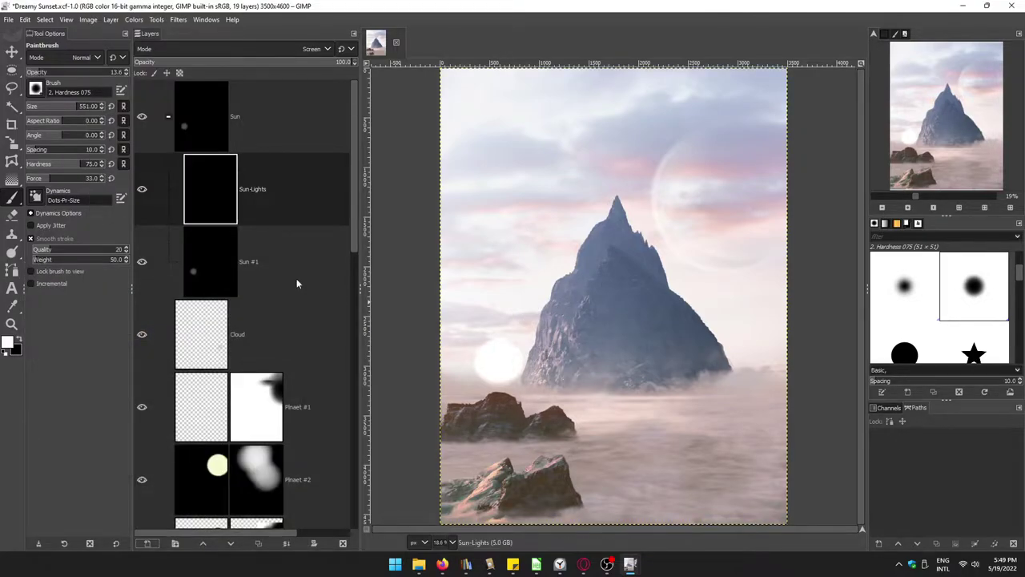
Step: Dab white light over the sun on the Sun-Lights layer to brighten it
key(Page_Down)
key(Delete)
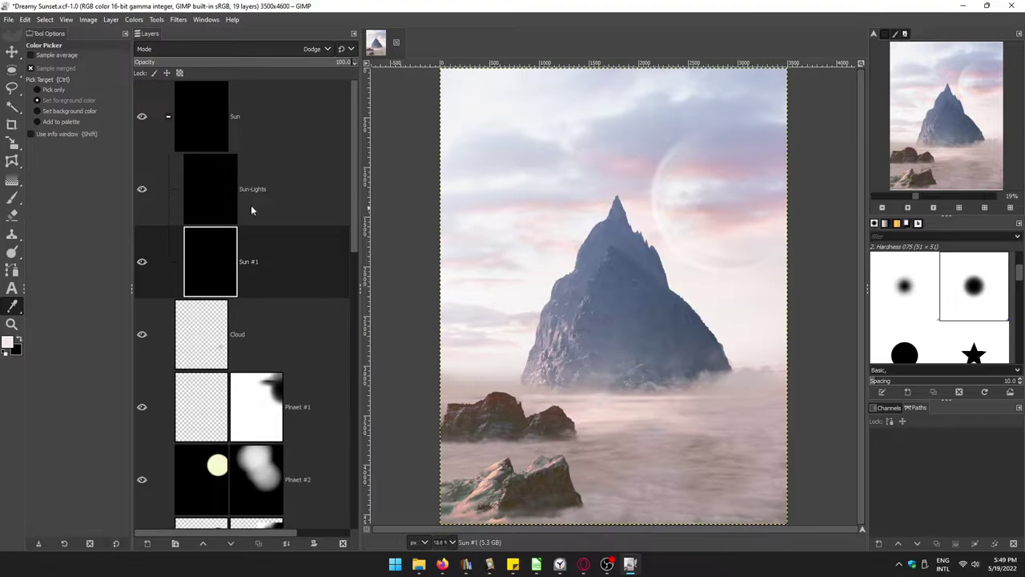
key(p)
click(493, 354)
key(Page_Up)
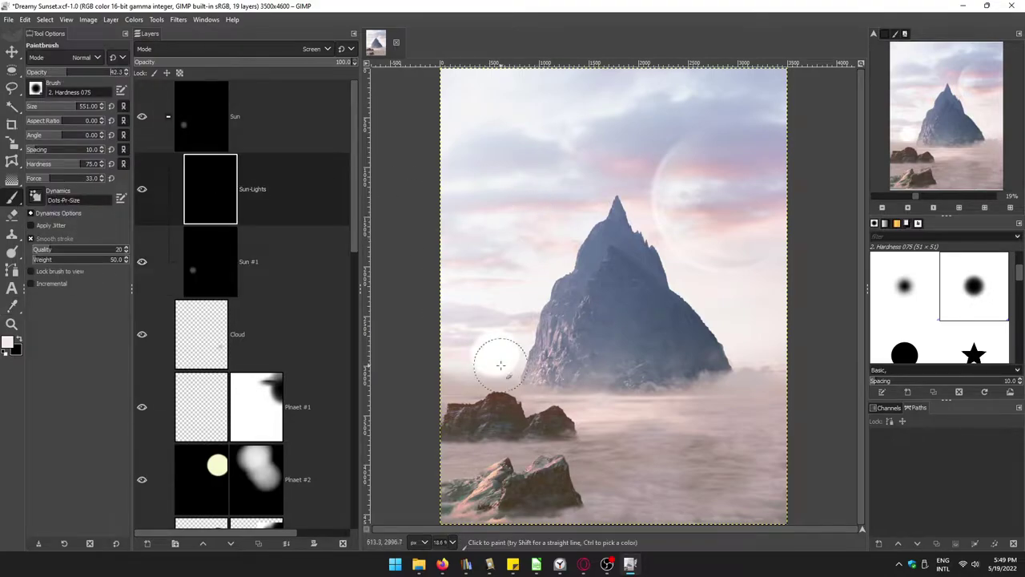
click(496, 353)
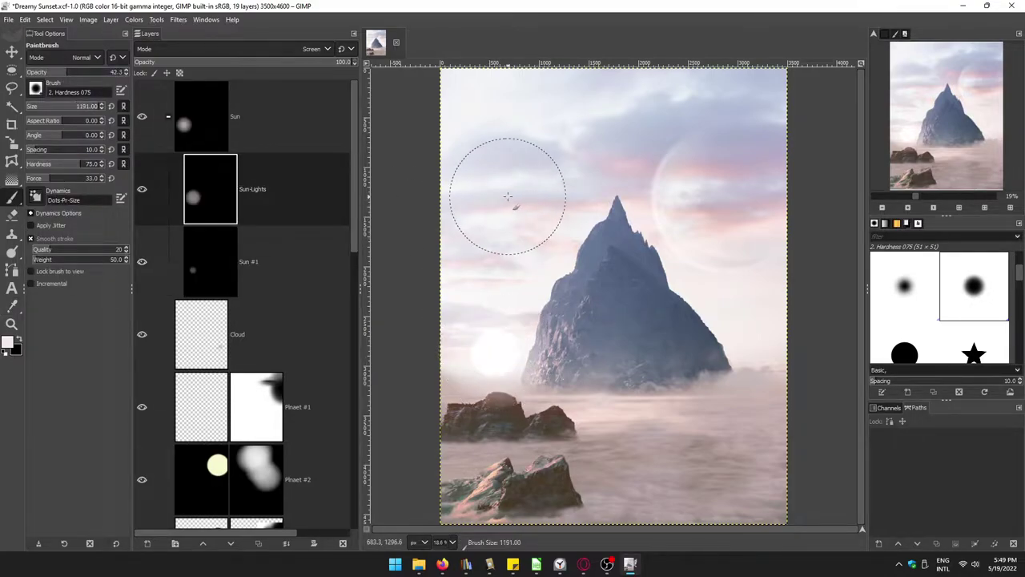
scroll(233, 210, down, 2)
scroll(232, 210, down, 3)
Step: Add a background-filled Sun-LightsAddition layer beneath Small Rocks and paint a soft glow over the sun
click(148, 320)
key(ctrl+shift+n)
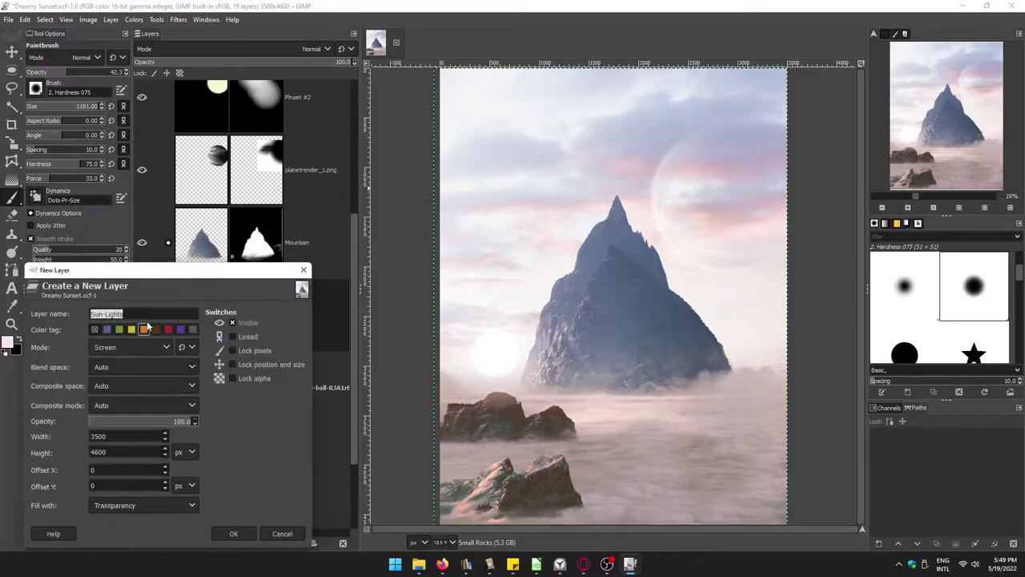
click(144, 504)
click(120, 451)
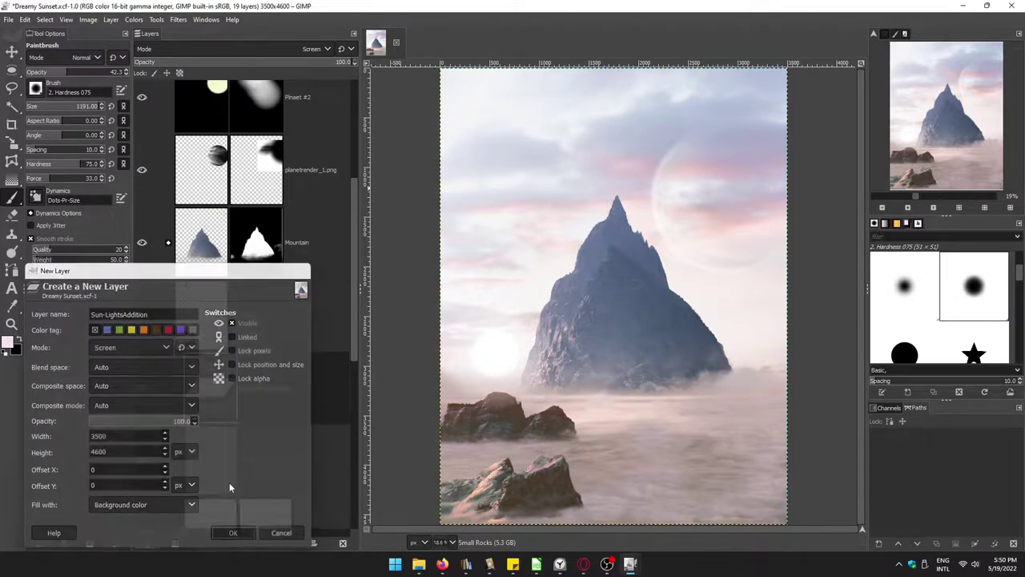
click(233, 532)
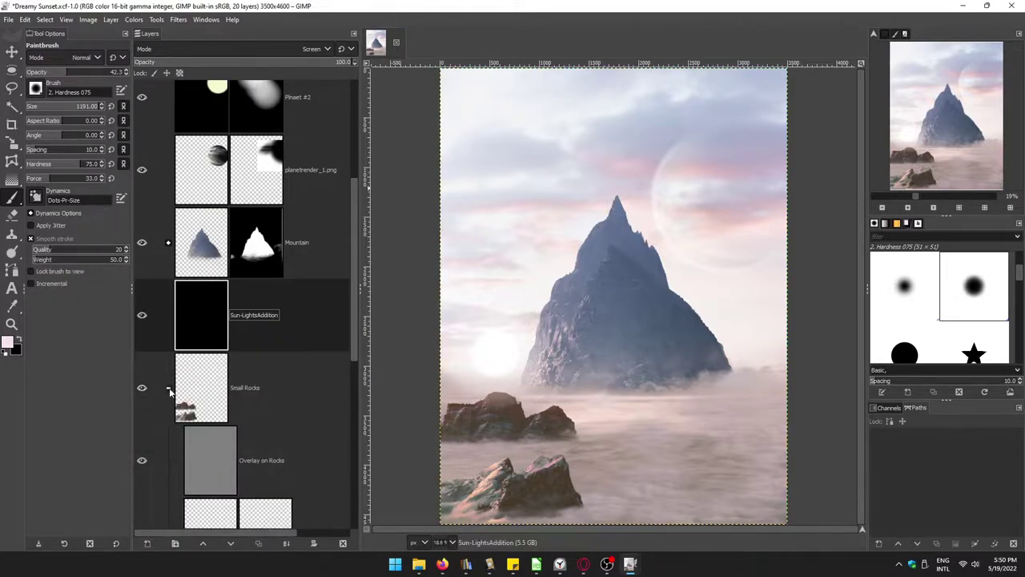
key(shift+Page_Down)
click(491, 347)
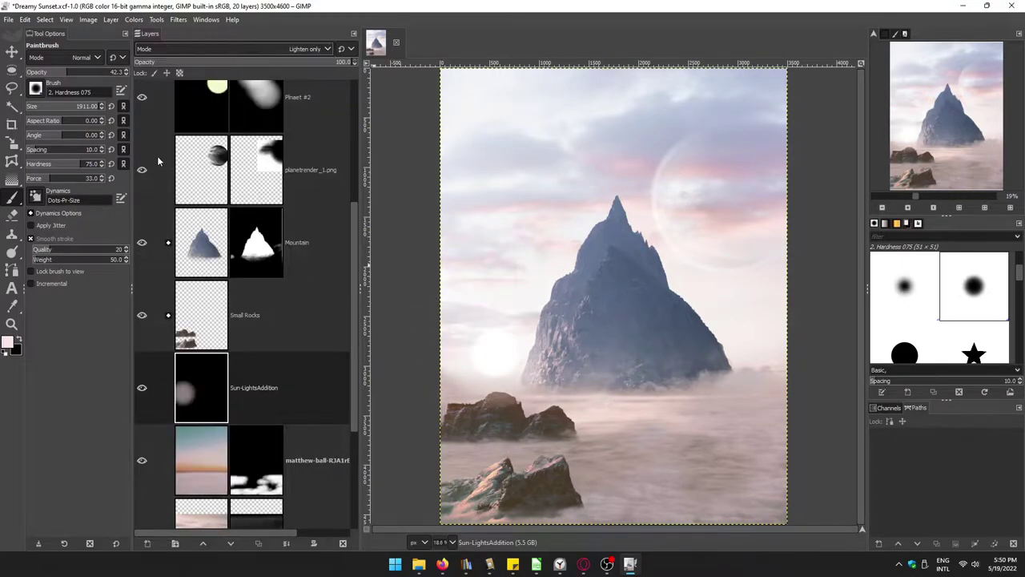
scroll(217, 49, up, 1)
scroll(240, 281, up, 5)
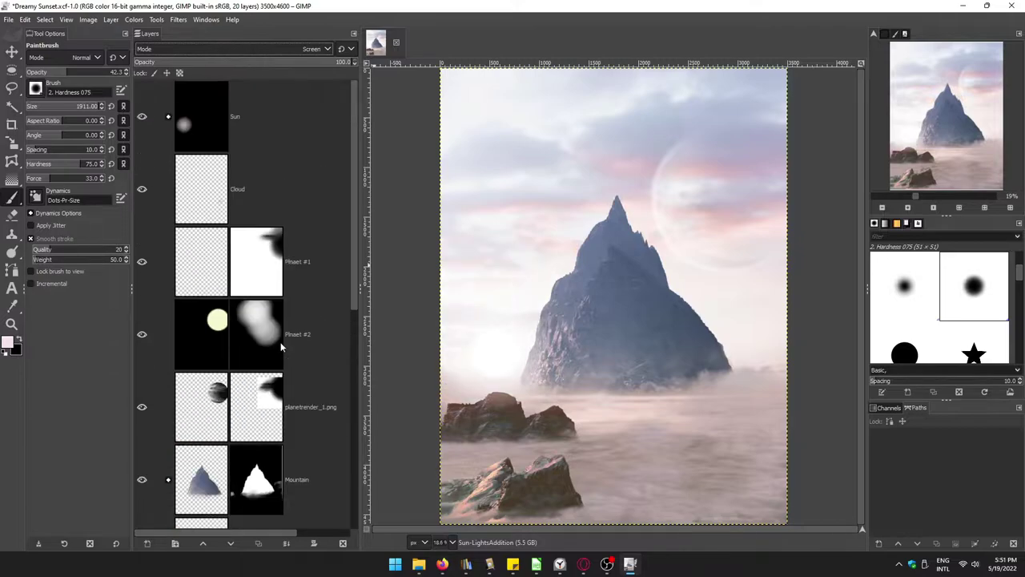
Step: Apply a Gaussian blur of about 32 to the Sun #1 layer
click(240, 261)
click(178, 19)
click(216, 50)
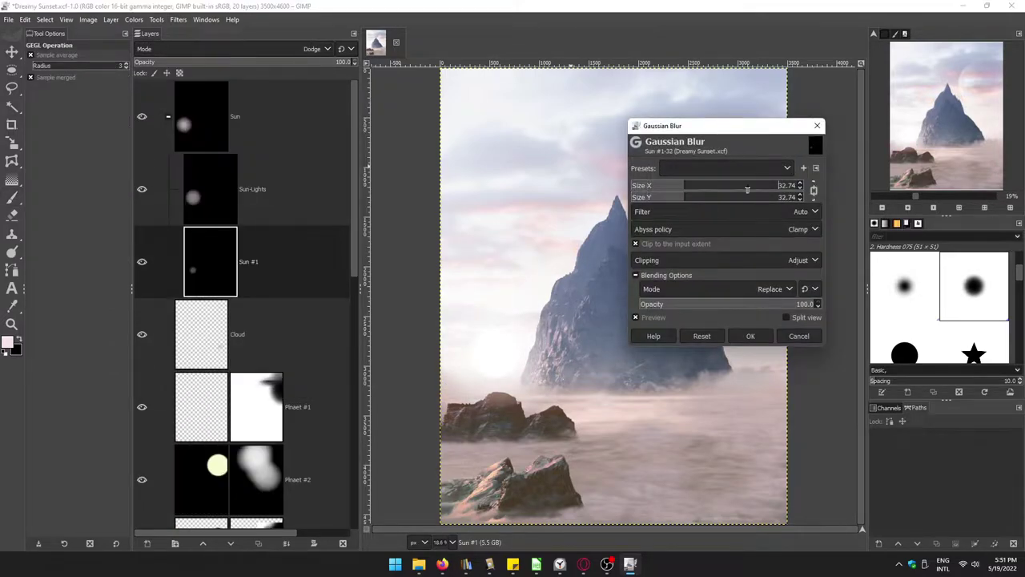
drag(747, 189, 683, 187)
click(750, 336)
scroll(240, 361, down, 5)
click(228, 460)
Step: Darken the Sky layer with Levels, lowering midtone gamma to 0.42
click(134, 20)
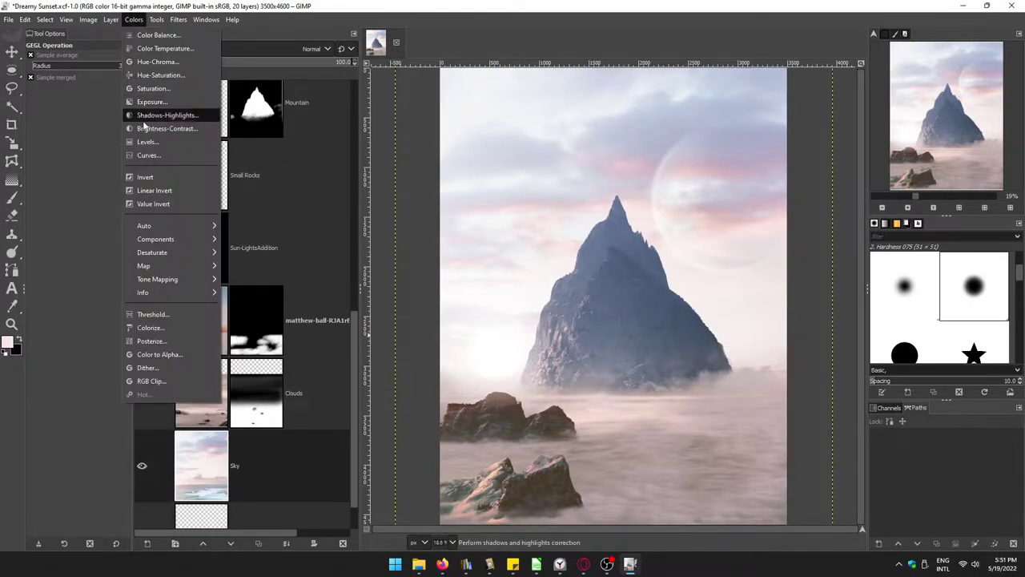
click(160, 142)
drag(273, 187, 317, 189)
click(145, 354)
click(145, 354)
click(353, 354)
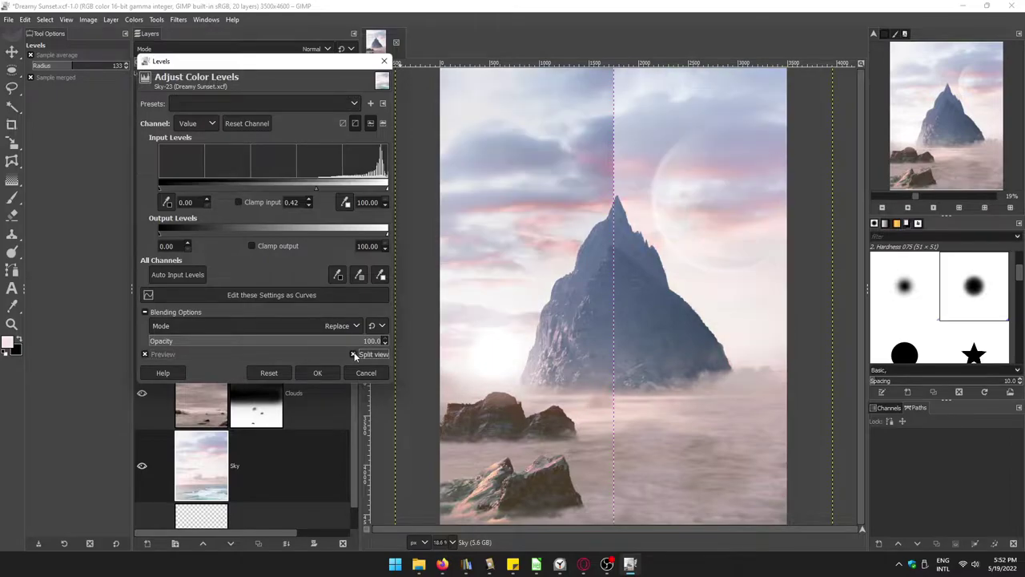
click(353, 354)
Step: Deepen the sky clouds with a two-point Curves, then start a new layer above Sun-LightsAddition
click(317, 373)
drag(303, 270, 307, 273)
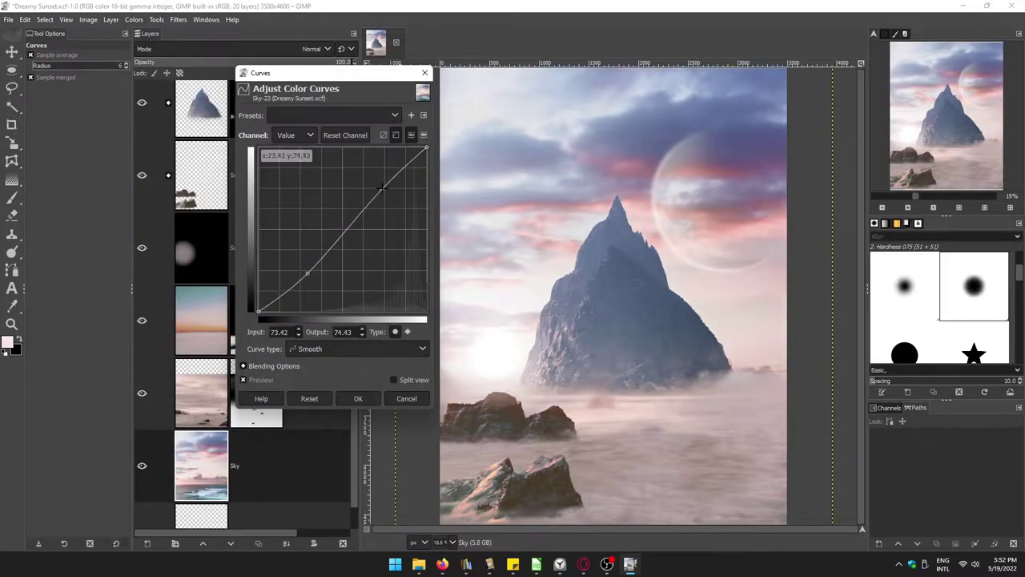
drag(387, 186, 388, 193)
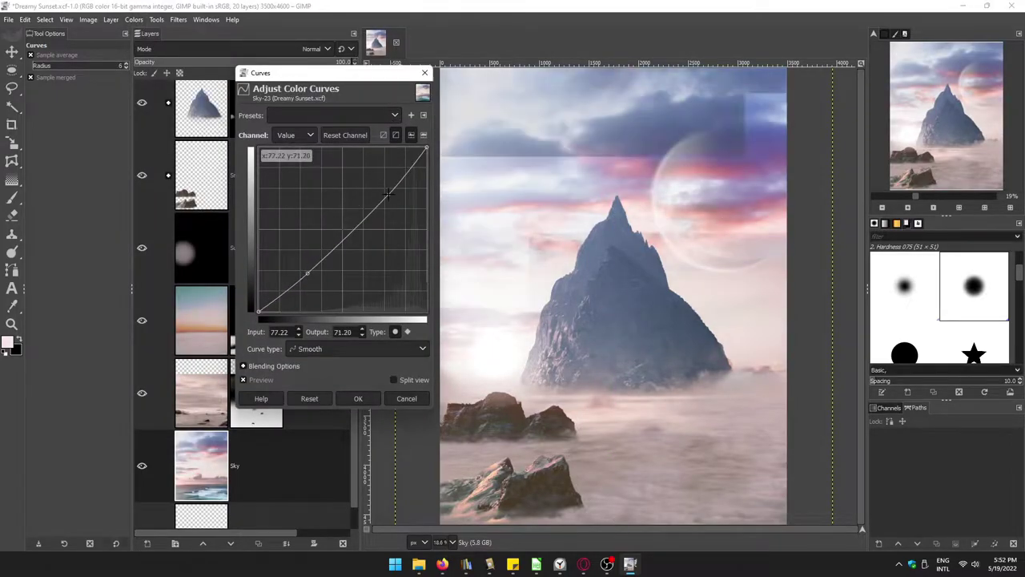
click(358, 398)
click(254, 247)
key(shift+ctrl+n)
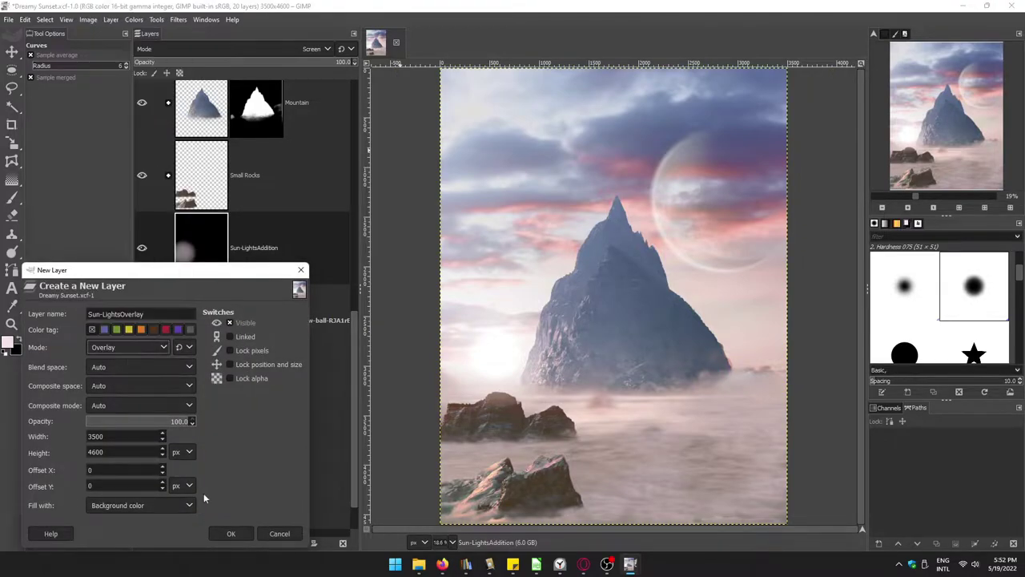
Step: Create Sun-LightsOverlay and paint soft pink light around the sun and the fog below
key(Return)
click(12, 200)
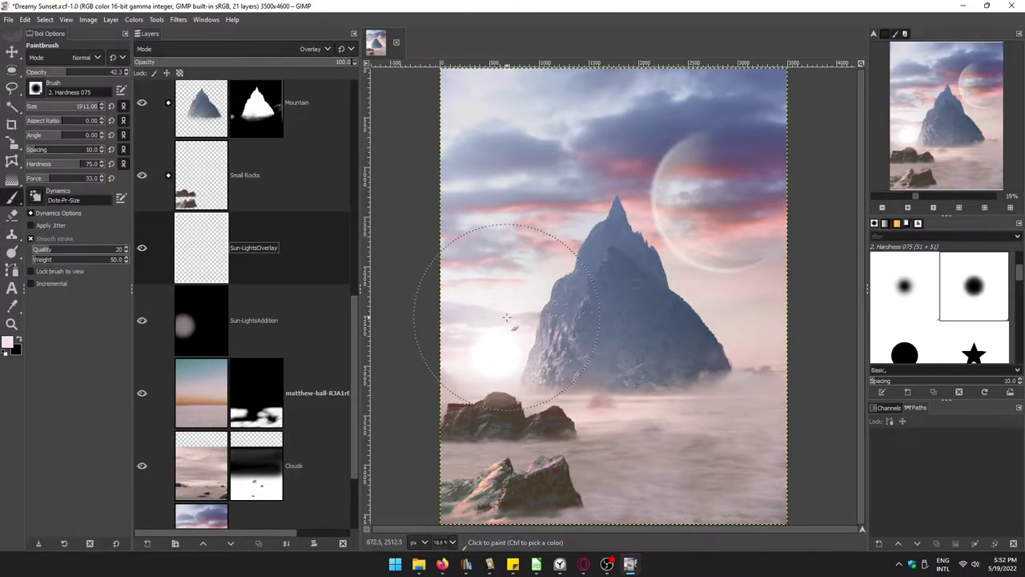
drag(480, 320, 542, 232)
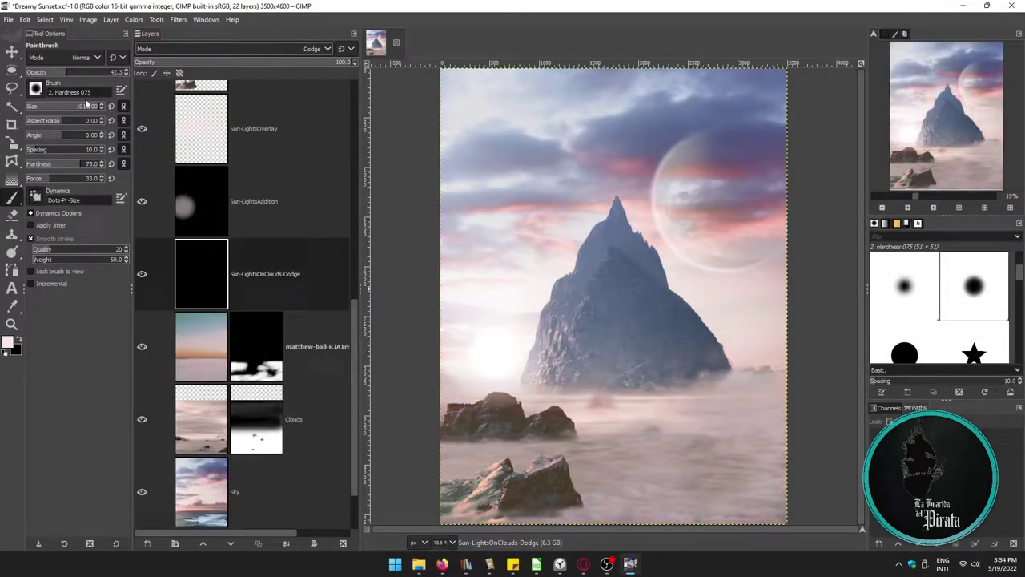
click(8, 342)
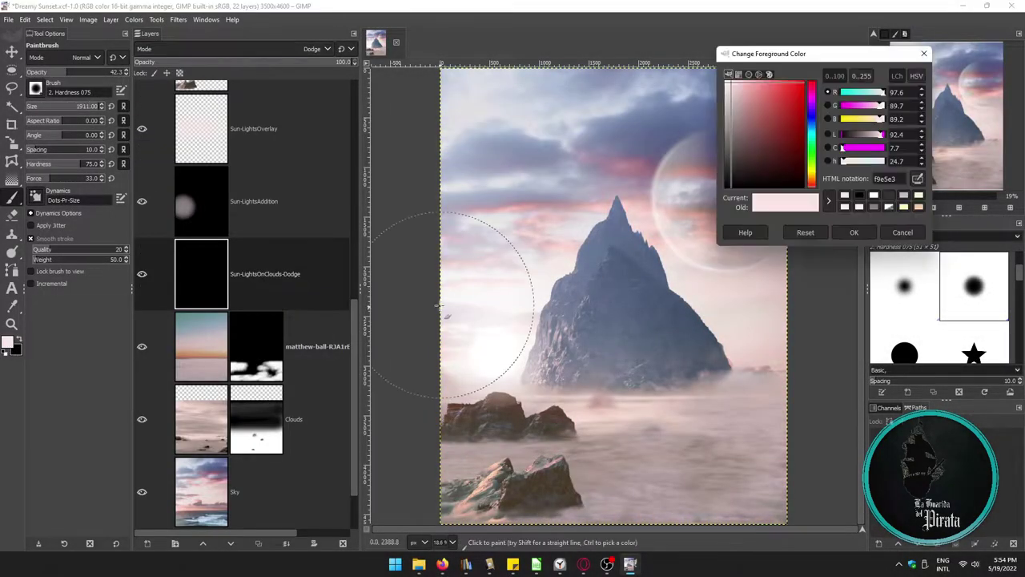
click(904, 232)
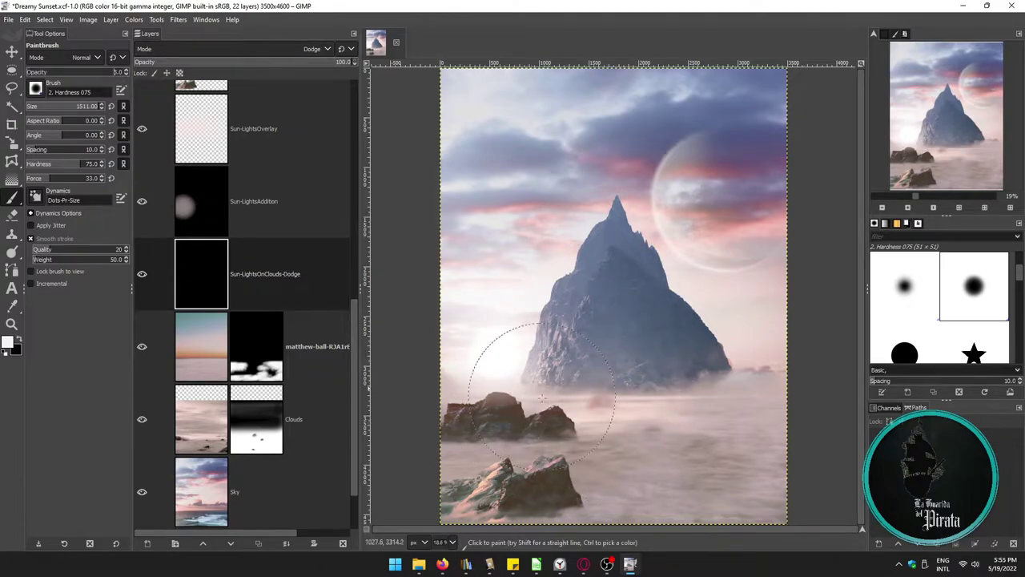
drag(648, 448, 644, 433)
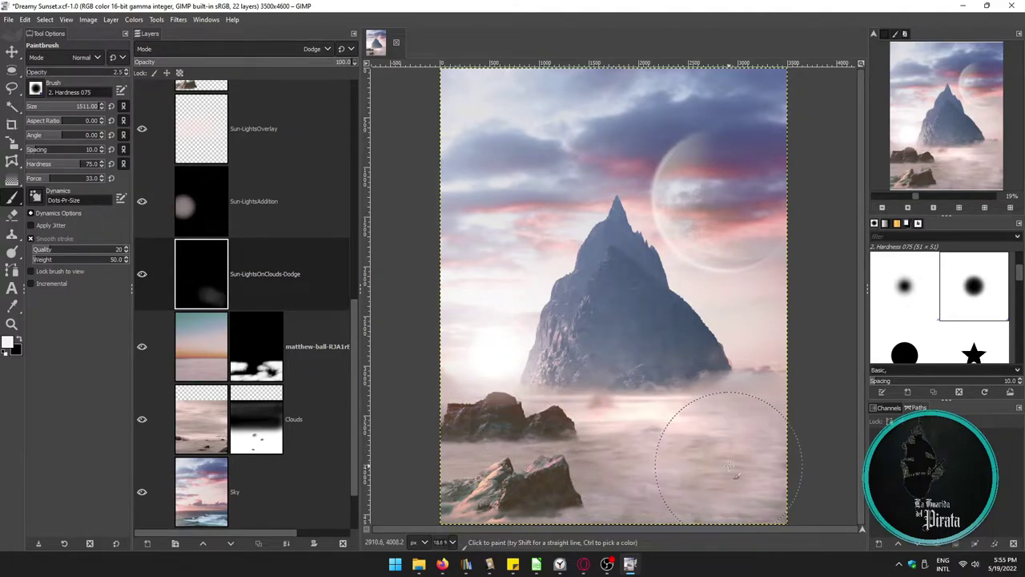
mouse_move(587, 417)
mouse_down()
mouse_move(480, 366)
mouse_move(610, 427)
mouse_move(709, 437)
mouse_up()
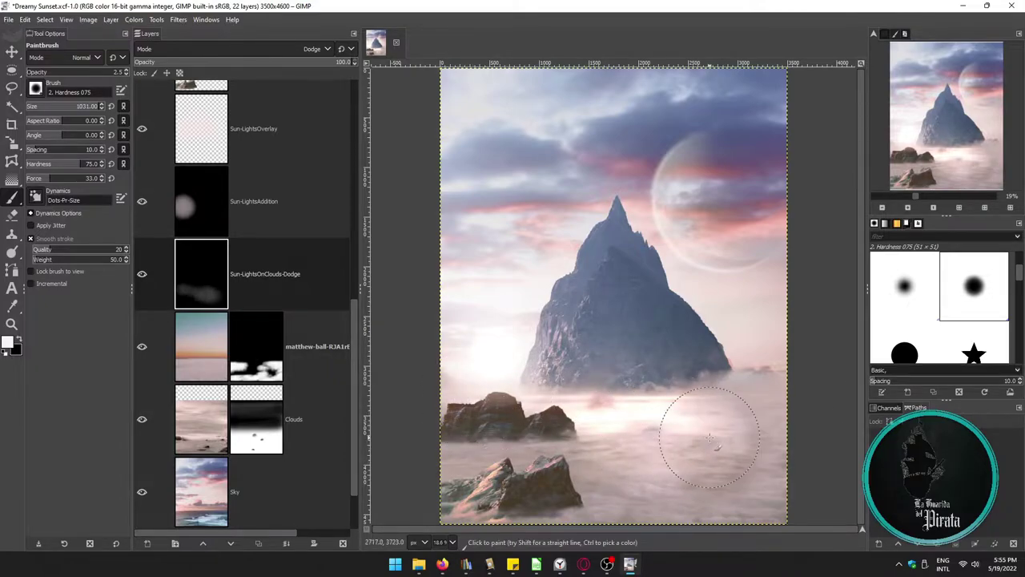
Step: Pick the cloud brush with black and set the layer mode to Overlay
click(35, 88)
click(73, 121)
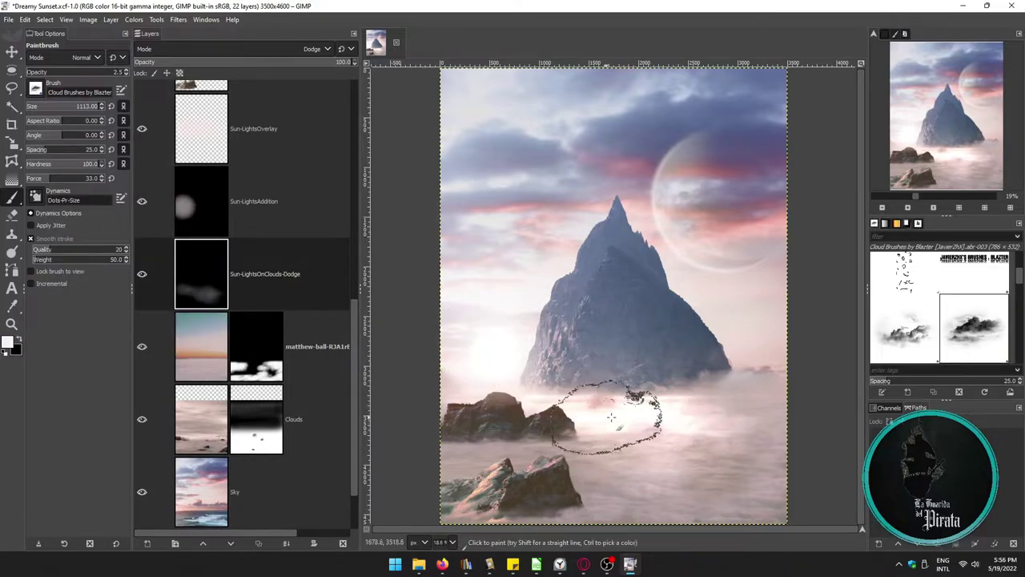
click(21, 340)
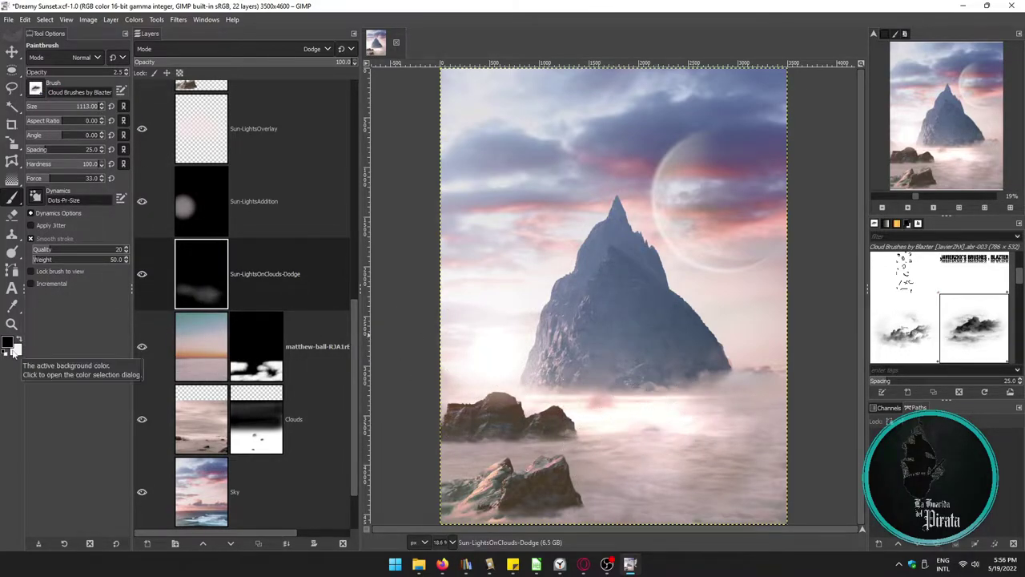
click(184, 49)
click(177, 131)
click(232, 49)
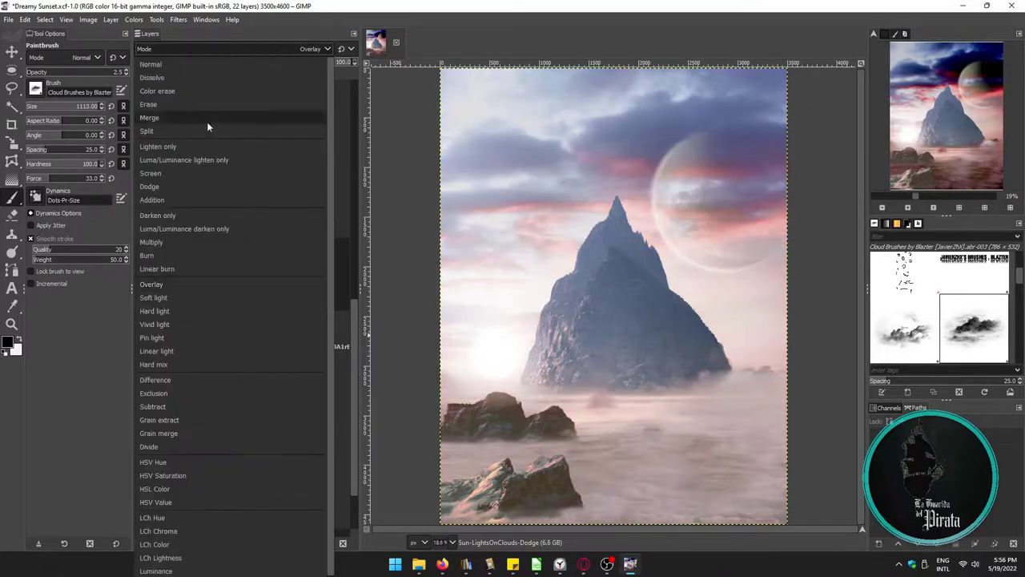
click(151, 283)
Step: Paint white at 49.5 opacity with the soft round brush right of the small rocks
key(x)
click(77, 71)
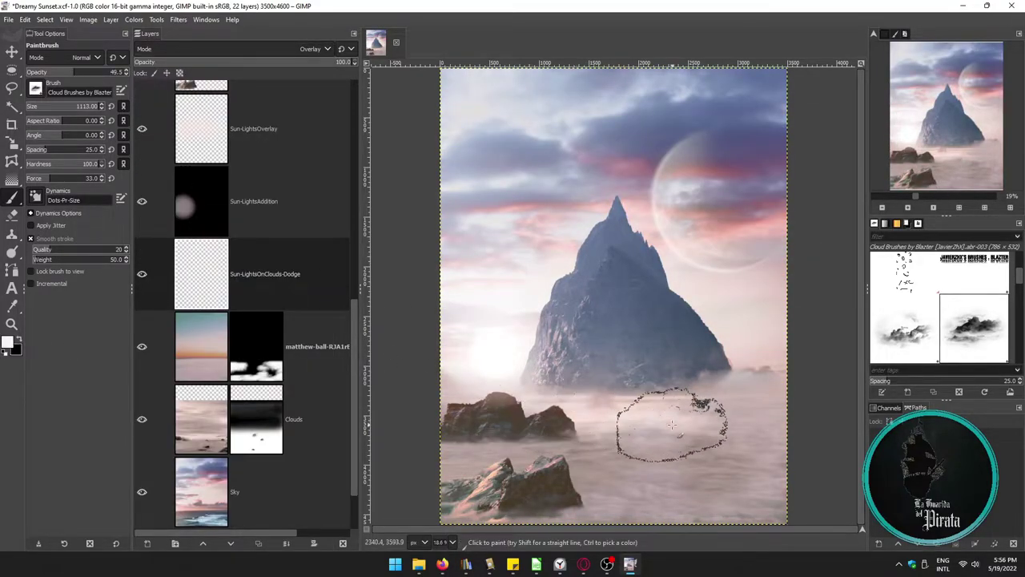
click(35, 89)
click(56, 112)
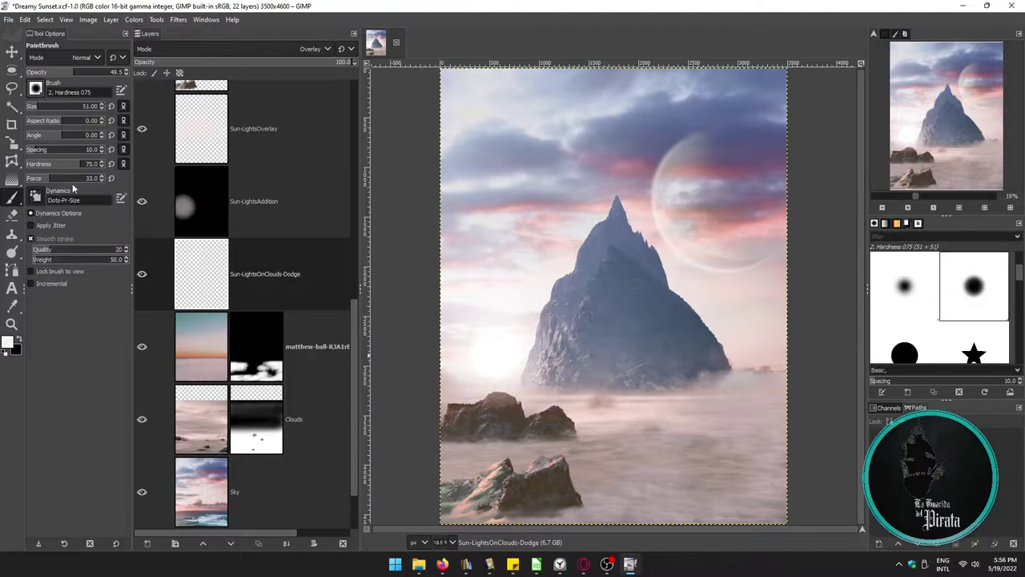
drag(613, 418, 640, 423)
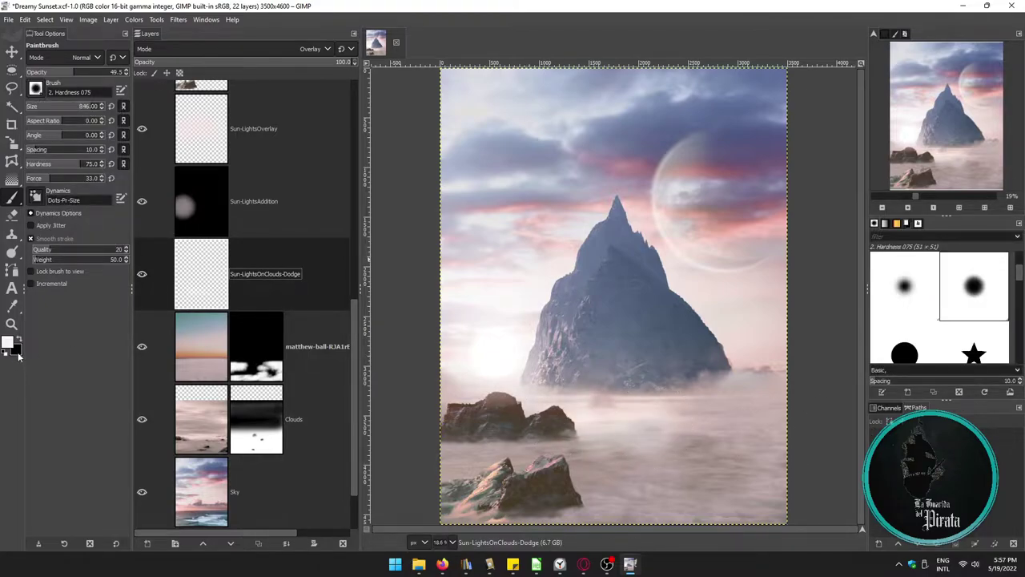
Step: Switch the layer to Dodge mode and lay faint straight light streaks across the fog
click(316, 49)
click(224, 252)
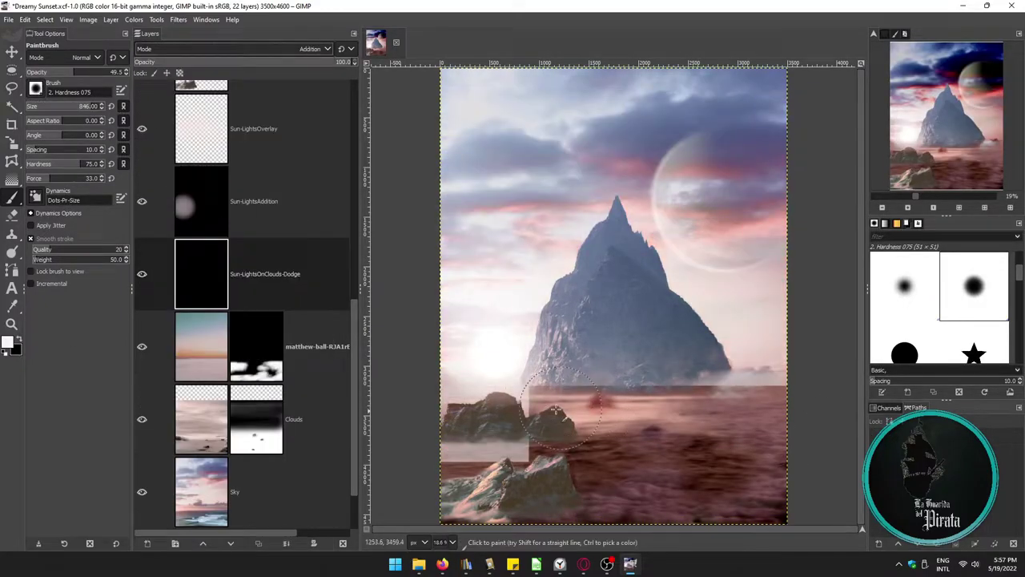
click(240, 50)
click(232, 218)
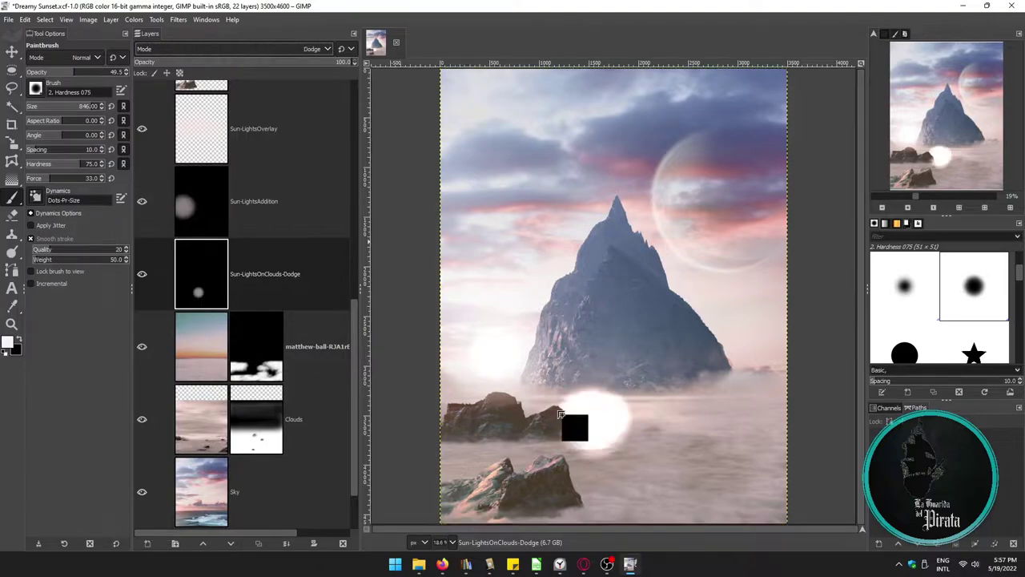
key(ctrl+z)
click(488, 412)
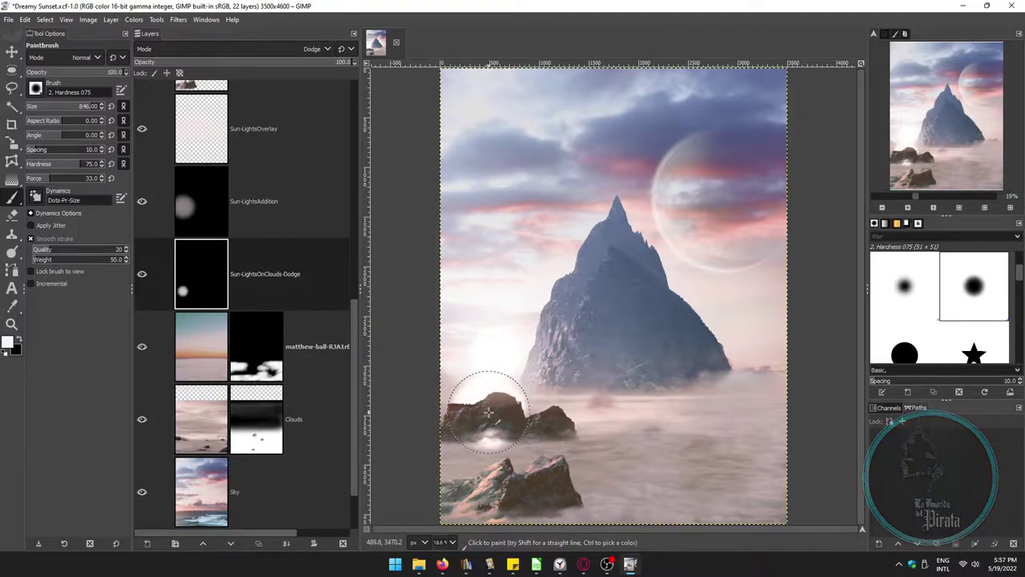
key(ctrl+z)
text(1.8)
click(582, 422)
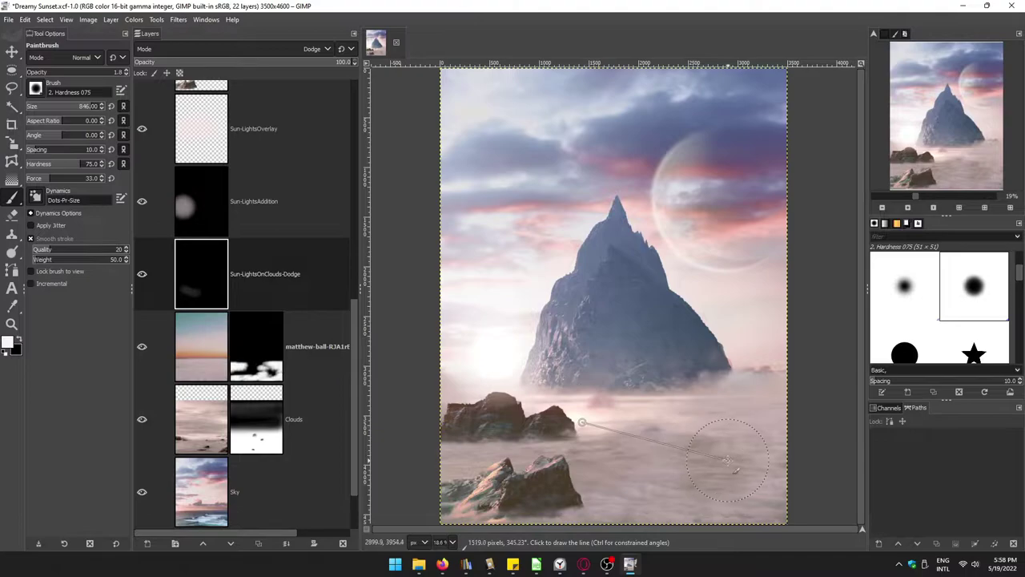
shift+click(725, 460)
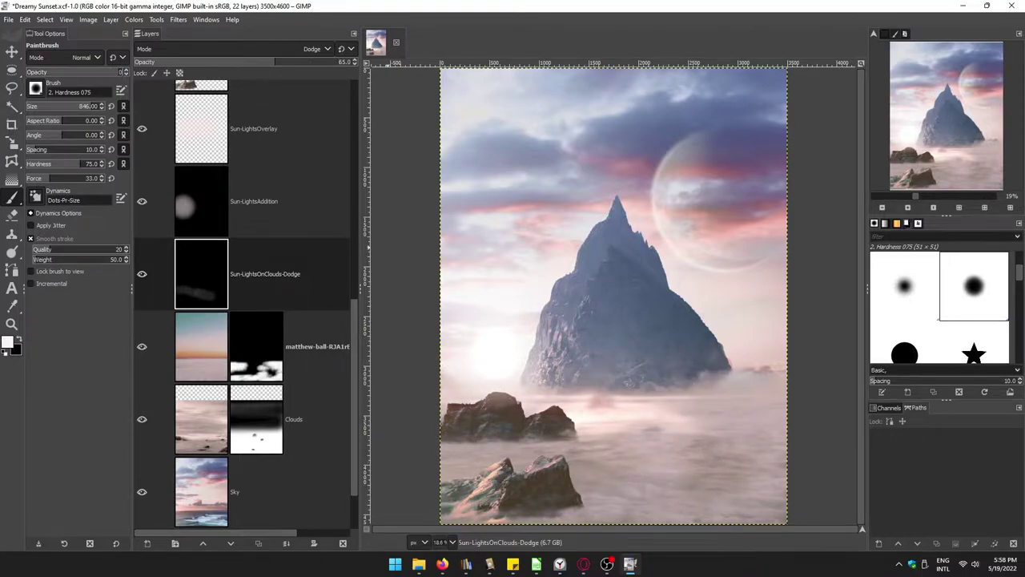
shift+click(778, 478)
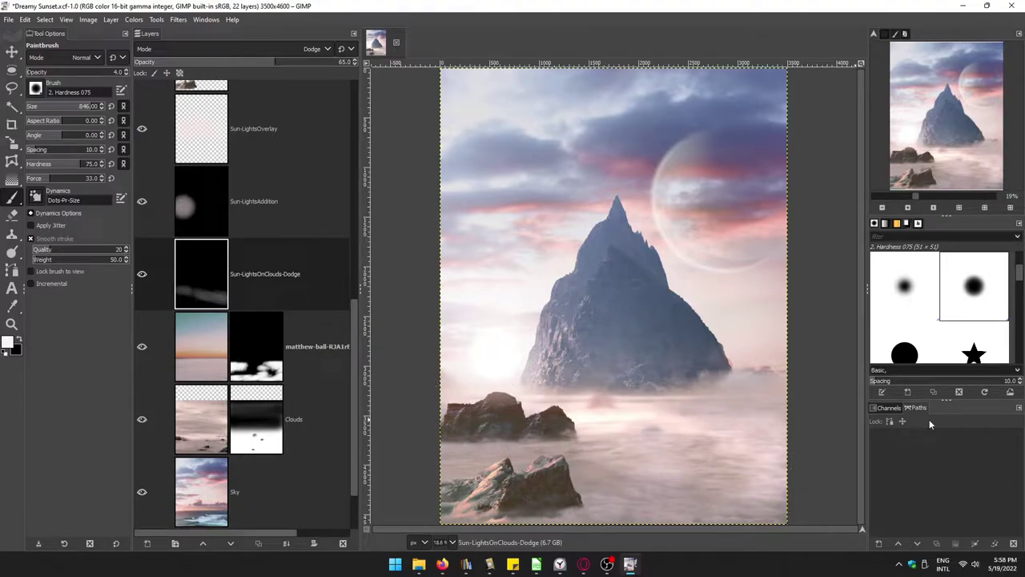
Step: Toggle the Mountain and small rocks layers' visibility to inspect the fog lighting
scroll(268, 356, up, 2)
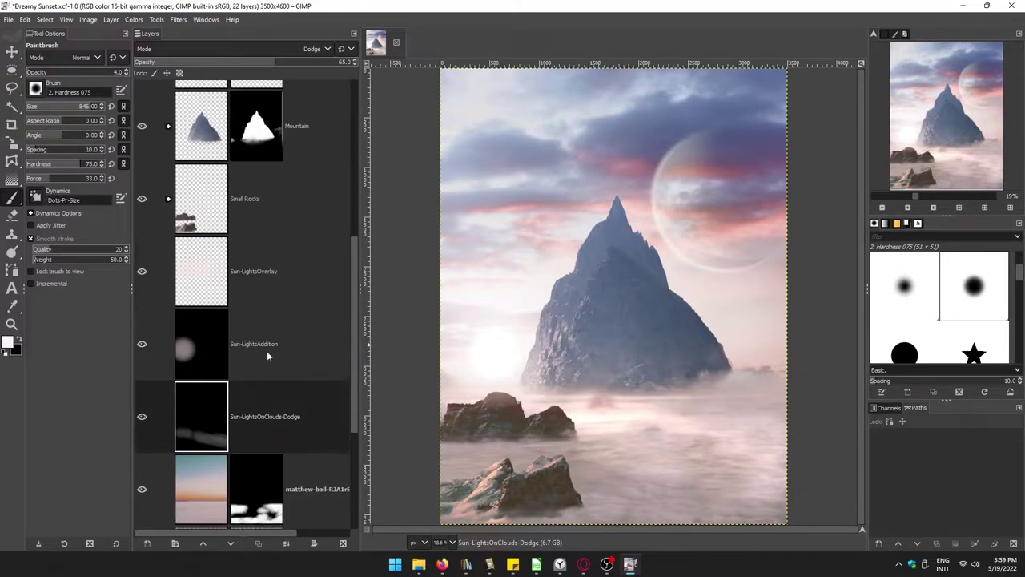
scroll(208, 352, up, 1)
scroll(184, 272, up, 4)
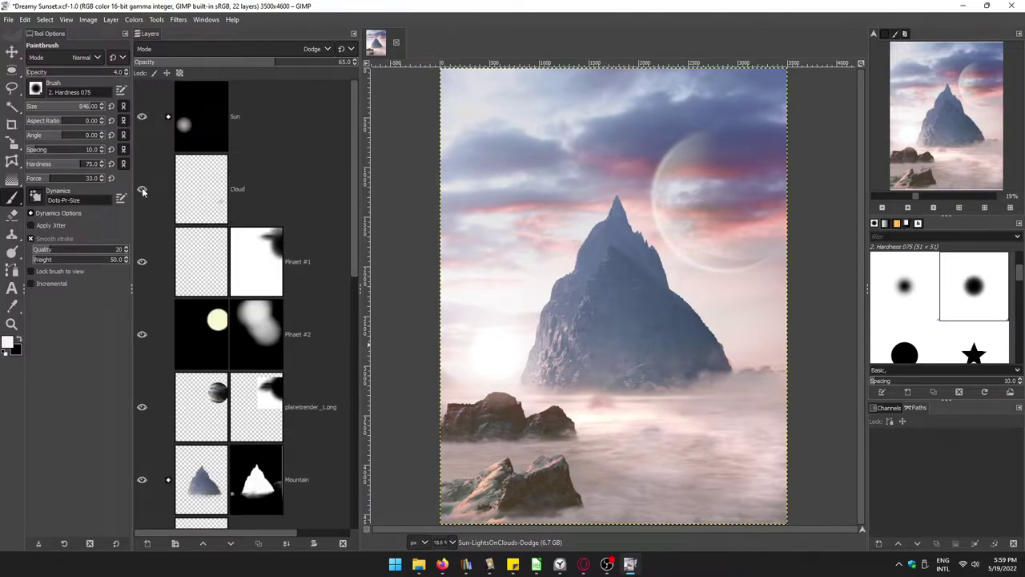
scroll(245, 277, down, 3)
click(142, 290)
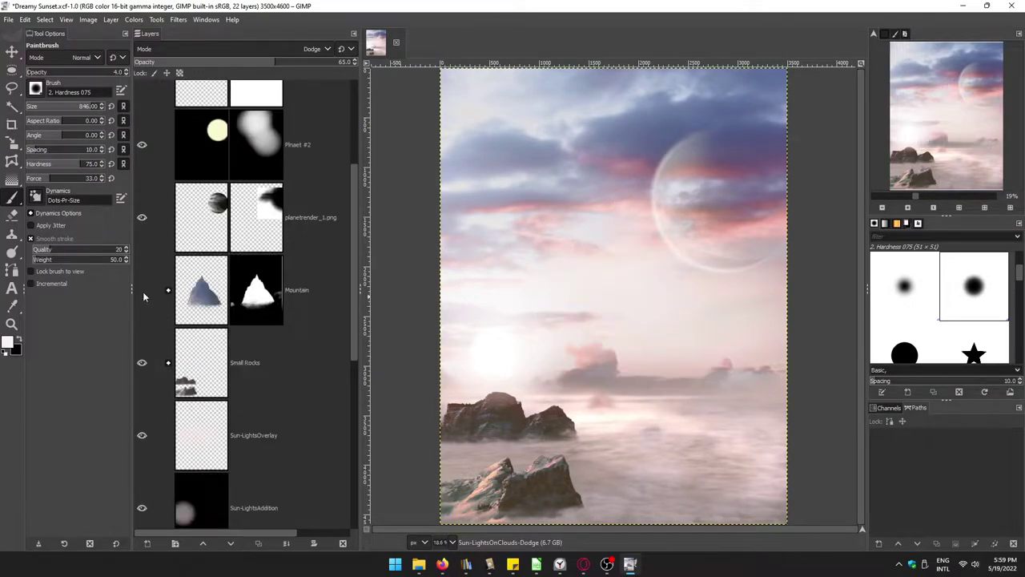
click(142, 290)
click(142, 362)
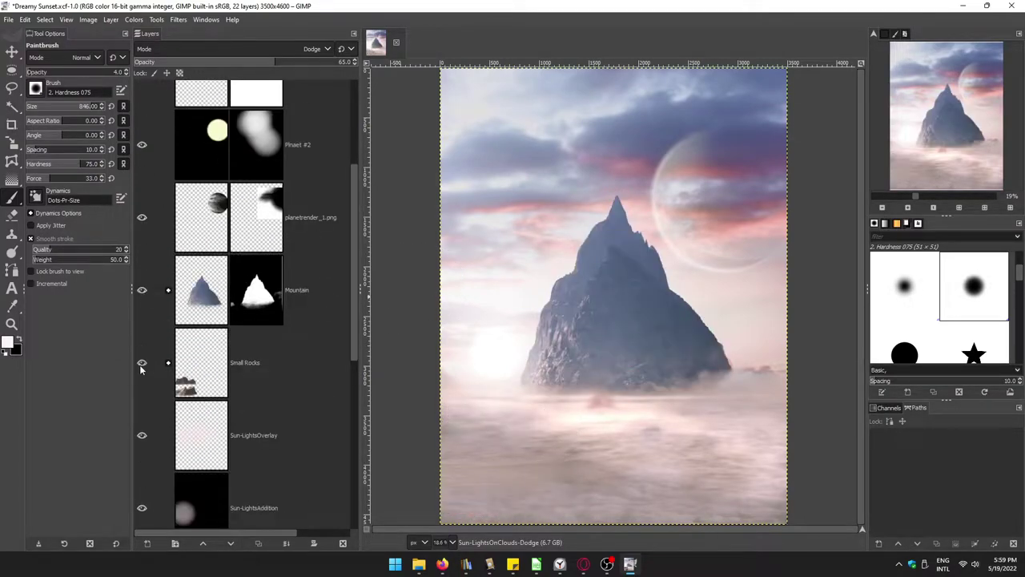
click(204, 445)
Step: Restore the small rocks and compare the image with the Clouds layer hidden and shown
scroll(245, 363, down, 3)
click(244, 376)
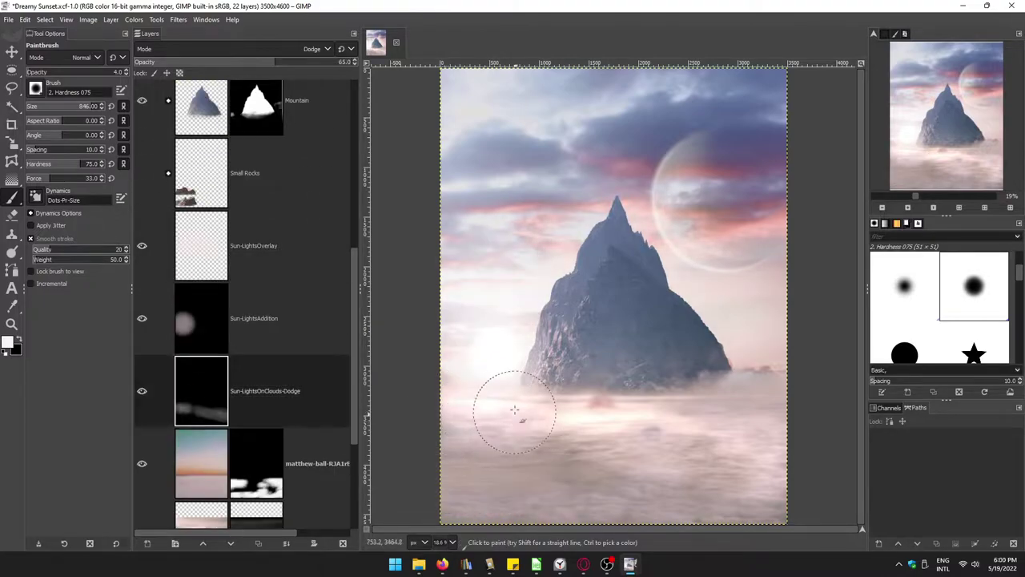
click(142, 172)
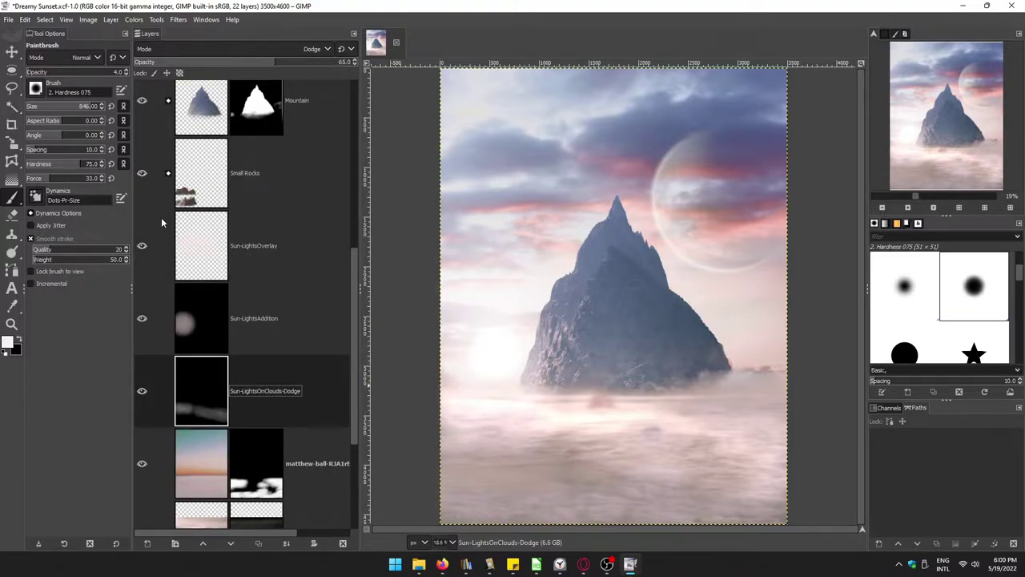
scroll(145, 323, down, 2)
double_click(141, 393)
click(141, 393)
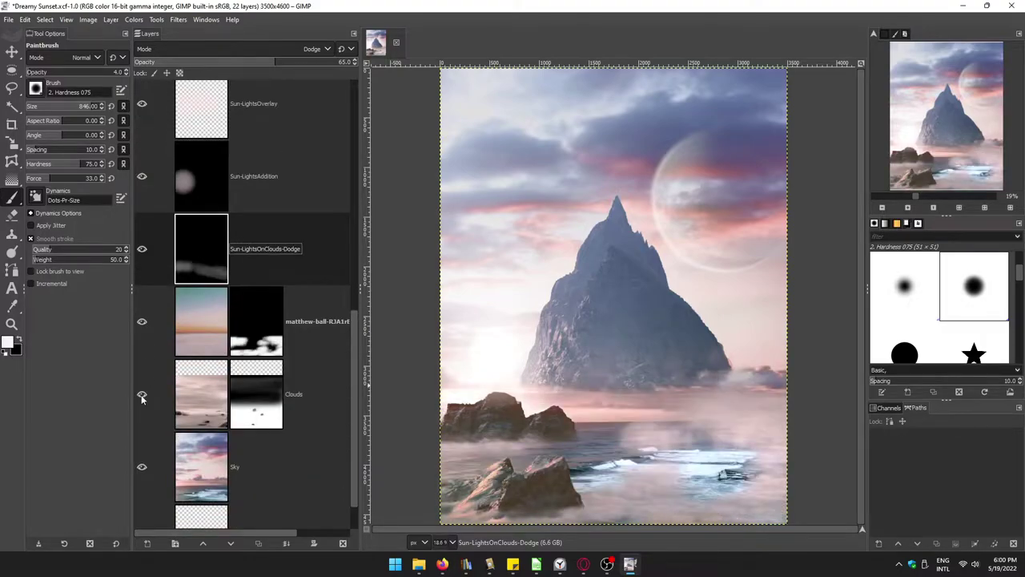
click(141, 393)
click(256, 414)
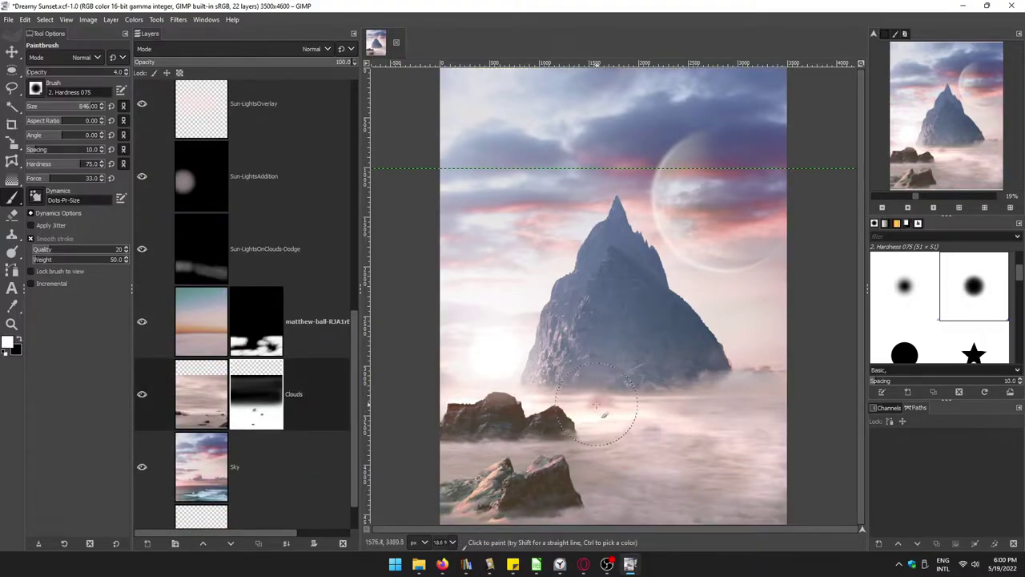
Step: Lower the Sun-LightsOnClouds-Dodge layer opacity to 50.5
text(94)
key(Return)
scroll(213, 360, up, 5)
scroll(192, 361, down, 3)
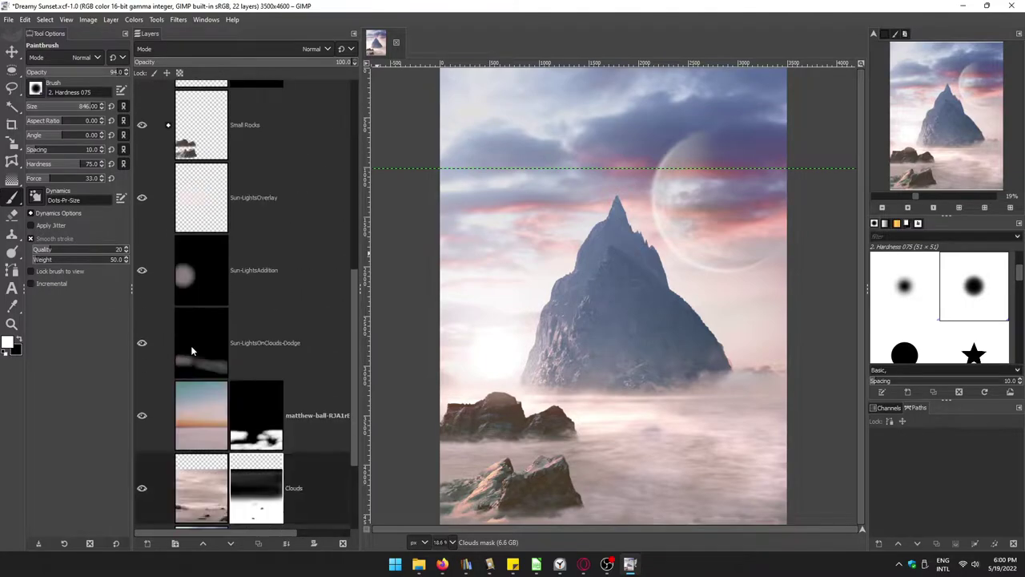
click(197, 352)
key(Return)
drag(732, 346, 774, 362)
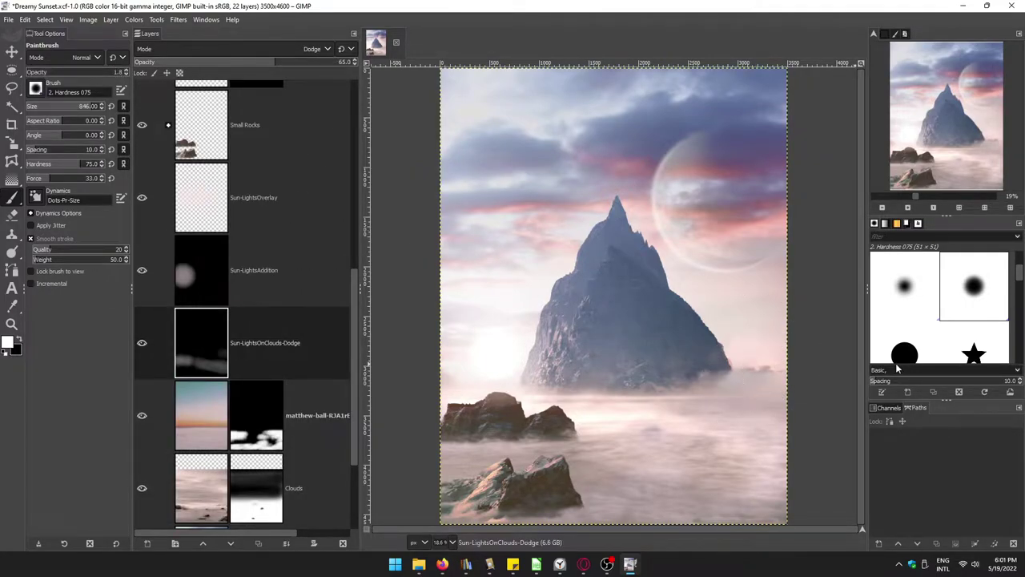
click(245, 62)
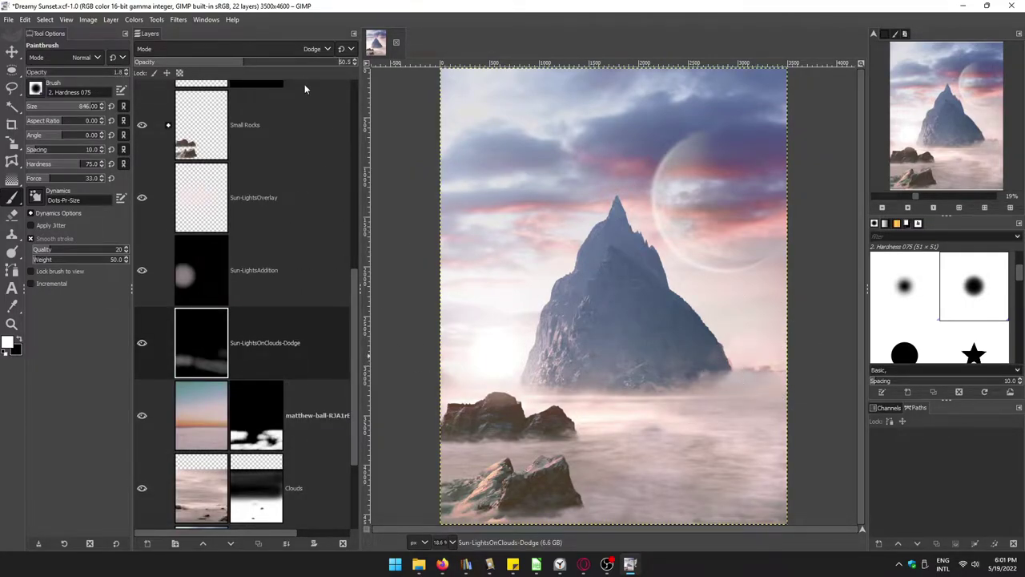
Step: Select the Mountain layer and start a new layer above it
scroll(208, 392, up, 5)
click(207, 393)
key(ctrl+shift+n)
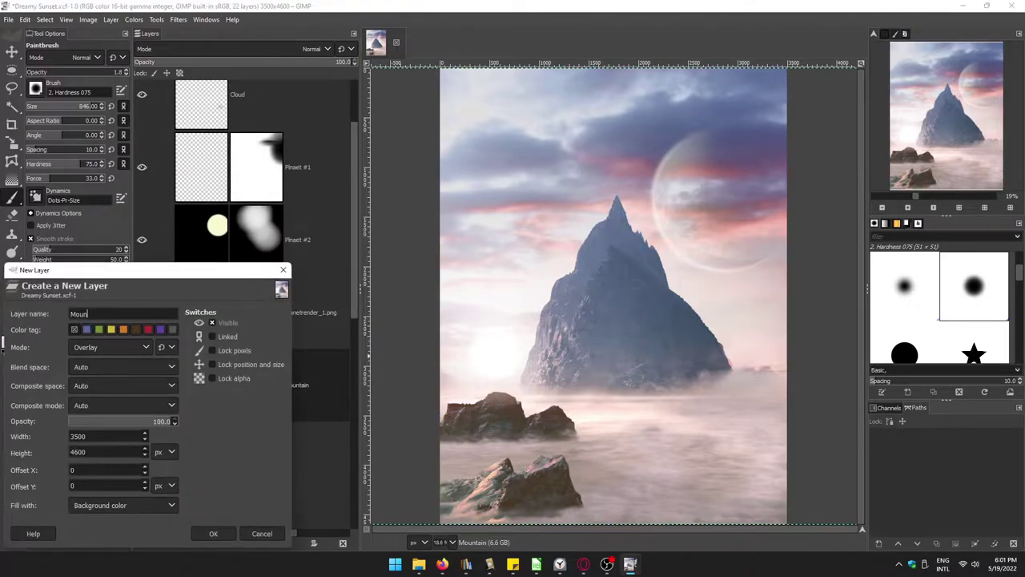
Step: Confirm the Mountain-Highlights layer, choose a highlight colour, and clear the mountain selection
click(213, 533)
click(7, 342)
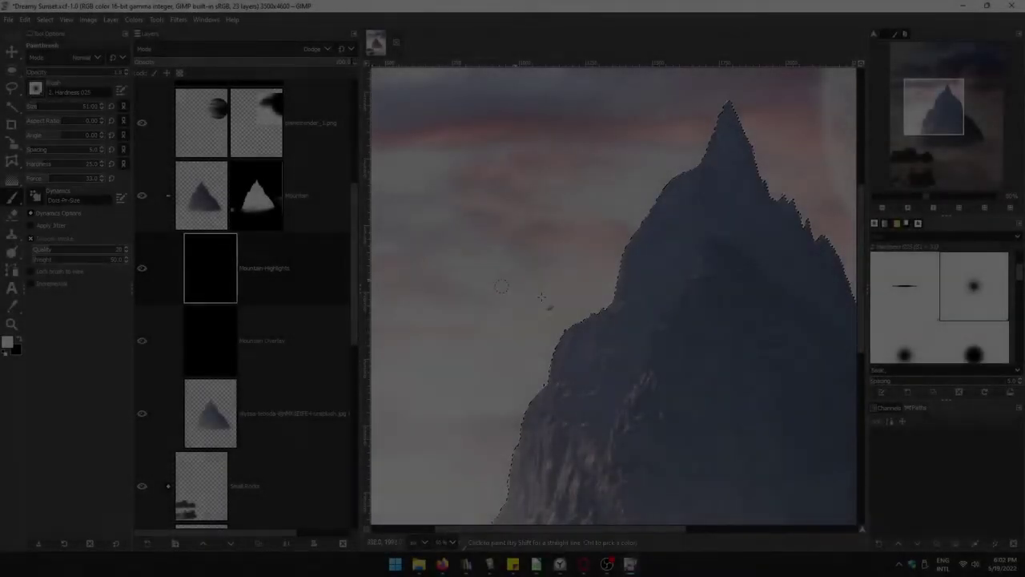
scroll(600, 298, down, 3)
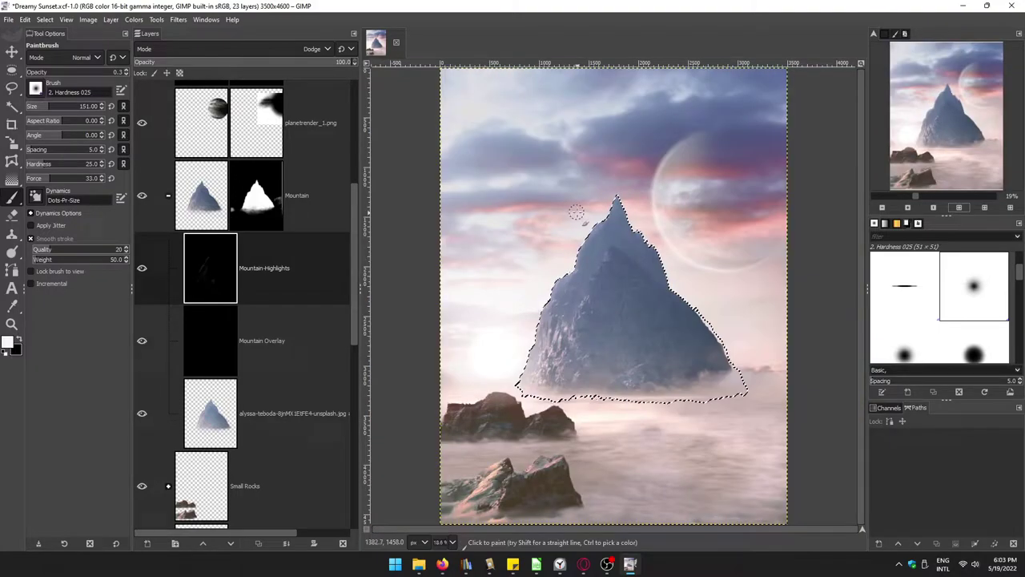
key(ctrl+shift+a)
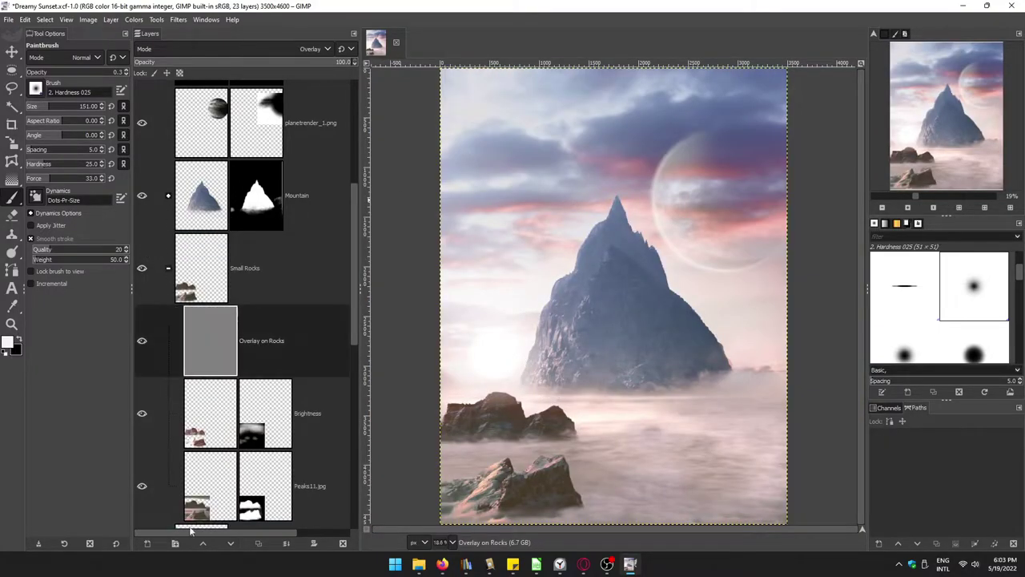
Step: Create the grey Soft light layer 'Rocks Shadows' and ready the Paintbrush for shading
key(shift+ctrl+n)
text(Rocks Shadows)
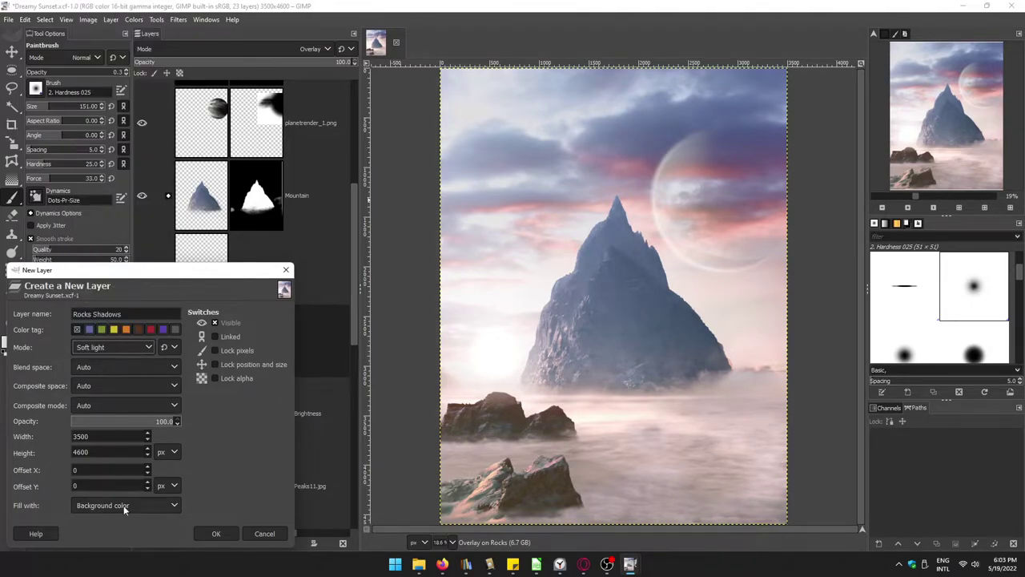
key(Return)
key(Escape)
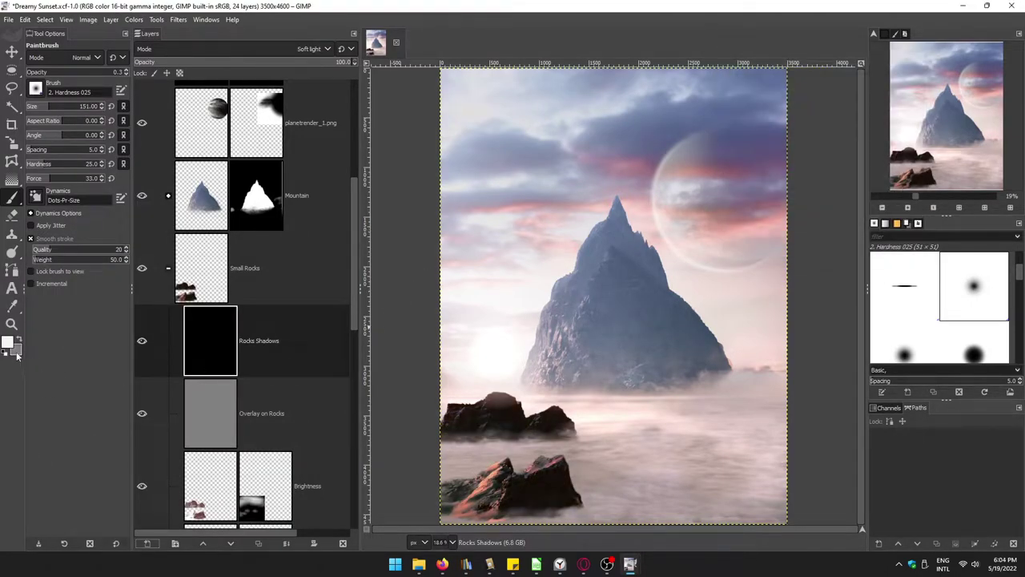
ctrl+scroll(536, 440, up, 2)
ctrl+scroll(536, 440, up, 1)
key(o)
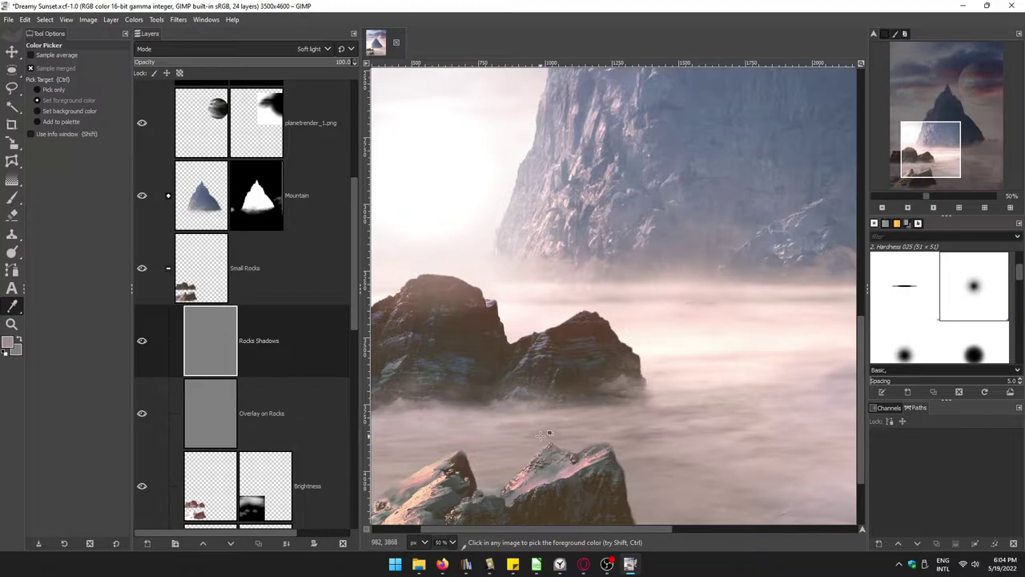
ctrl+scroll(541, 435, down, 1)
key(p)
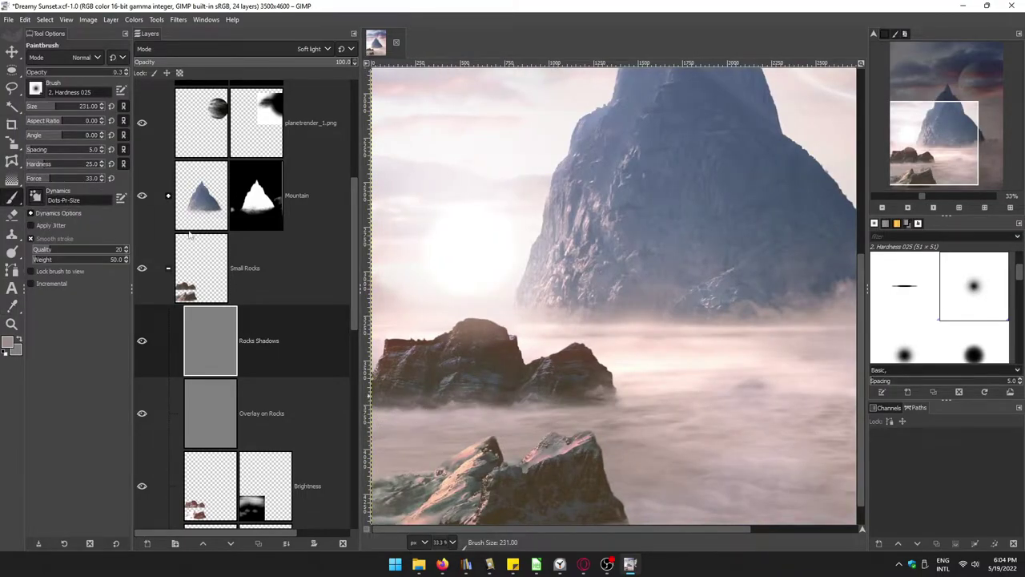
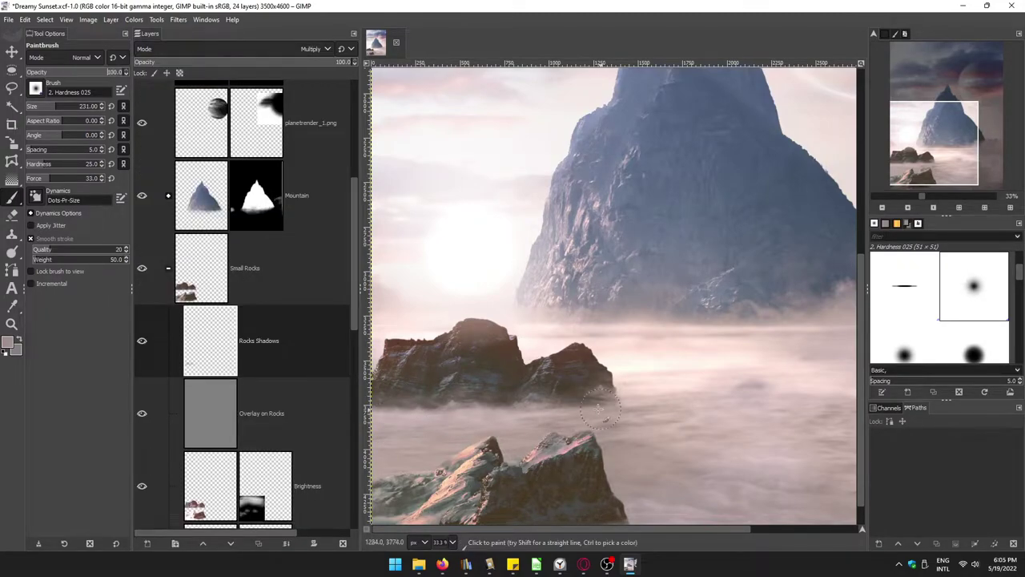
Step: Delete the old shadow layer and create a new layer named Rocks Shadows
right_click(213, 350)
click(262, 221)
key(shift+ctrl+n)
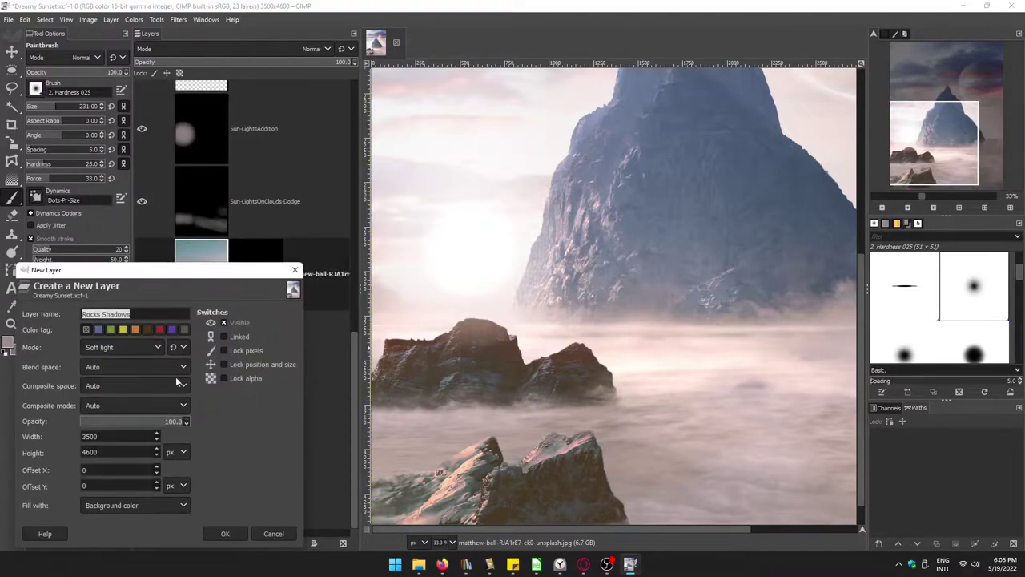
click(135, 504)
click(104, 436)
click(225, 532)
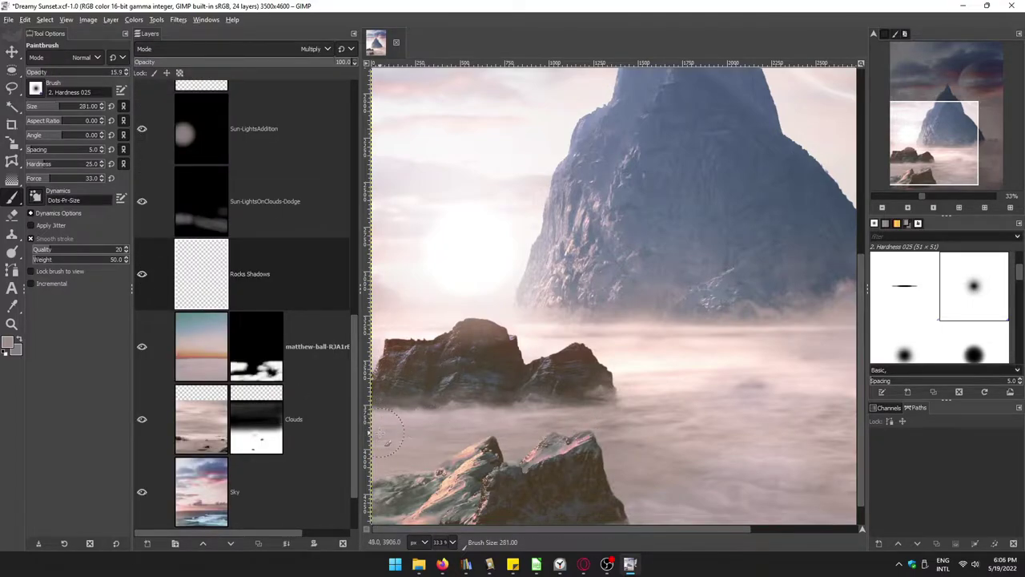
Step: Paint soft dark shading in the fog under the foreground rocks, toggling visibility to compare
key(bracketright)
key(bracketright)
key(bracketright)
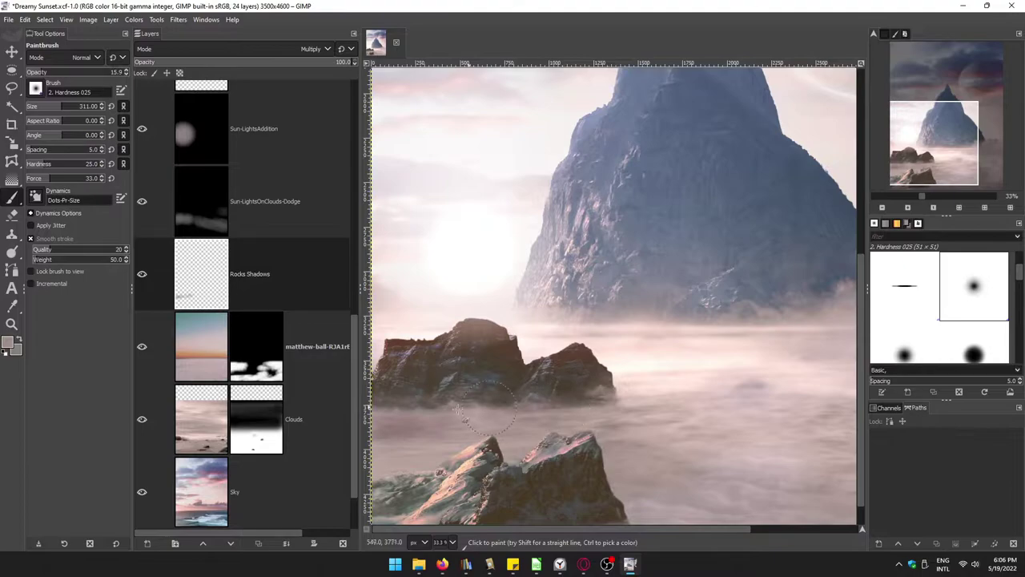
scroll(532, 387, down, 2)
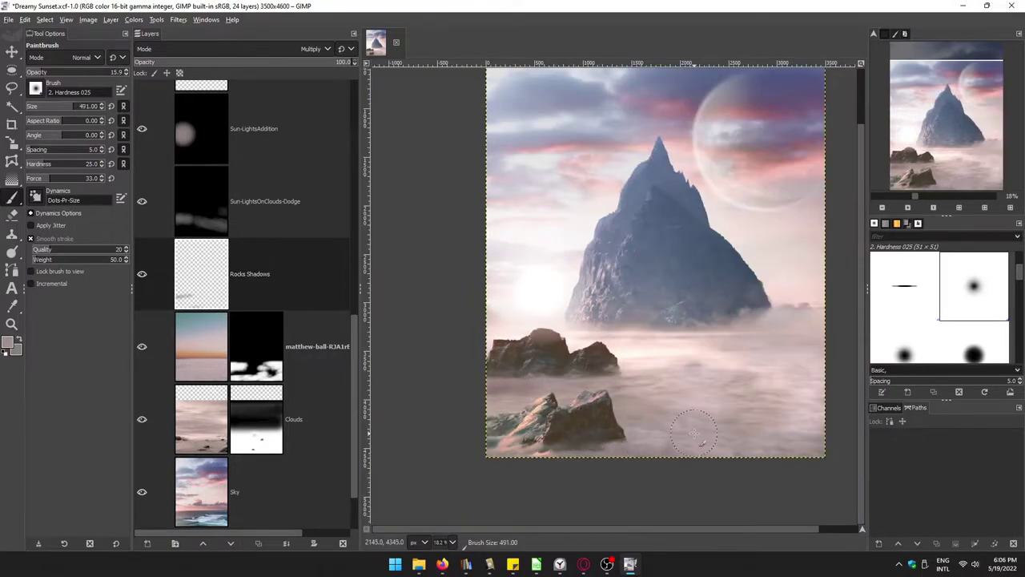
mouse_move(710, 443)
mouse_down()
mouse_move(777, 435)
mouse_move(805, 444)
mouse_up()
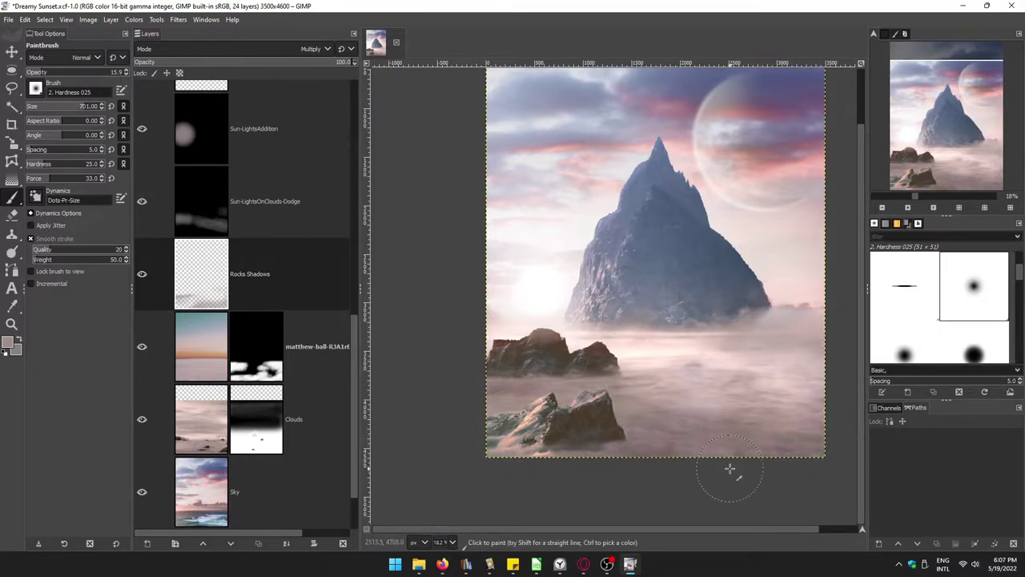
click(142, 274)
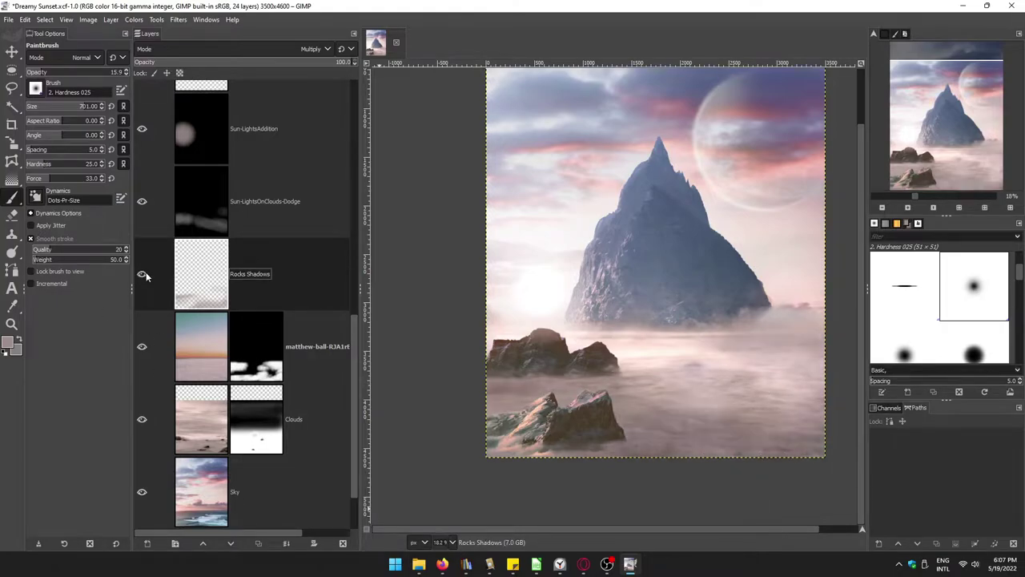
click(142, 273)
click(142, 273)
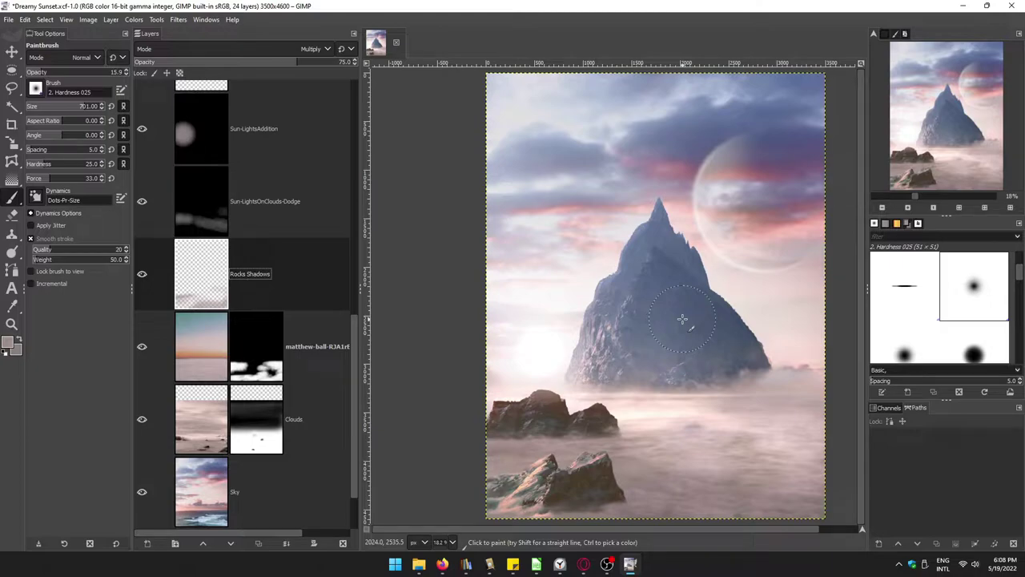
Step: Try shifting the planetrender_1.png layer down and right, then undo the move
scroll(217, 207, up, 10)
key(m)
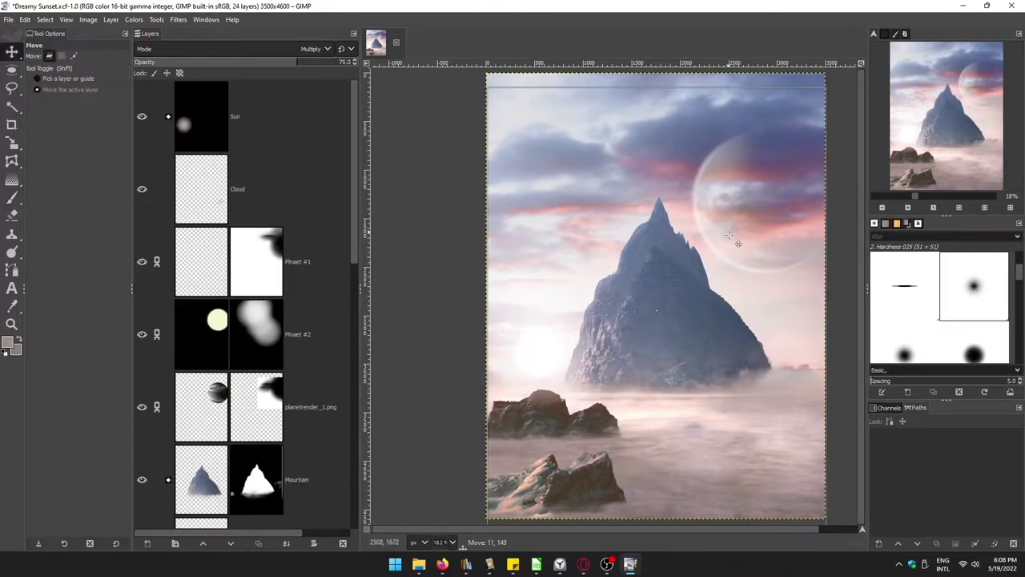
click(619, 282)
drag(740, 252, 791, 301)
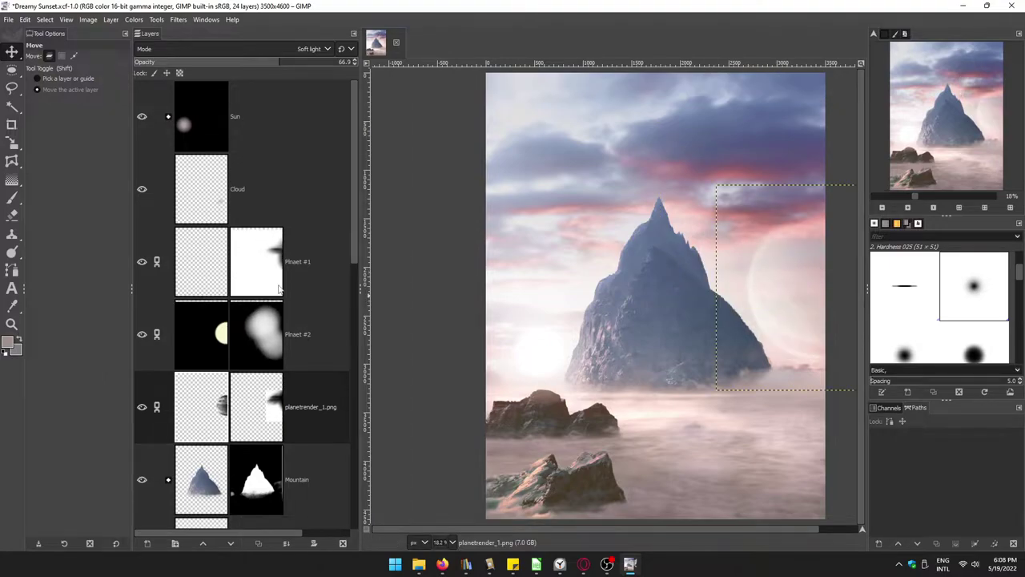
key(ctrl+z)
Step: Cycle through the Plnaet #1 and #2 masks, ending on the planetrender_1.png layer
click(256, 395)
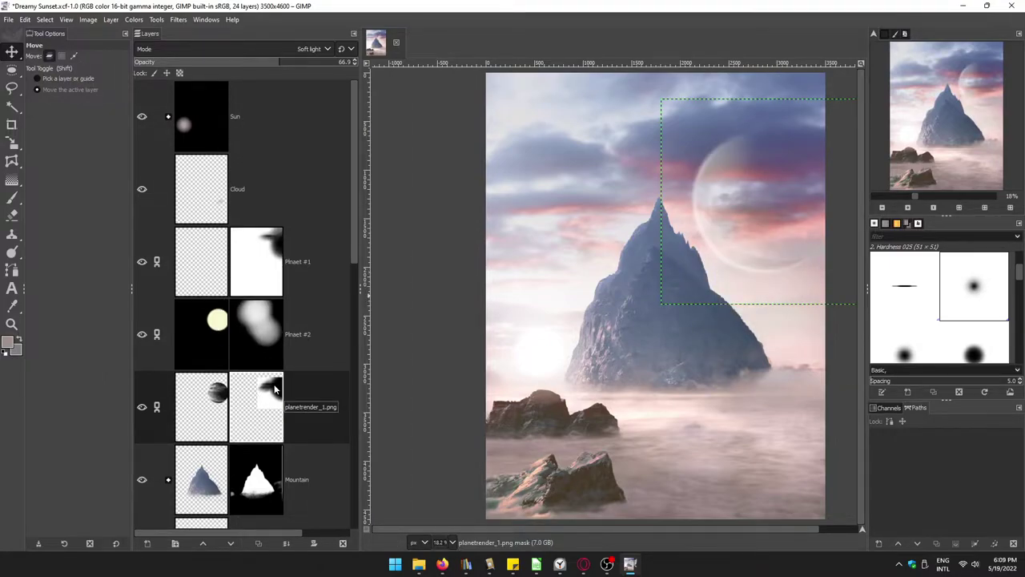
key(p)
click(257, 334)
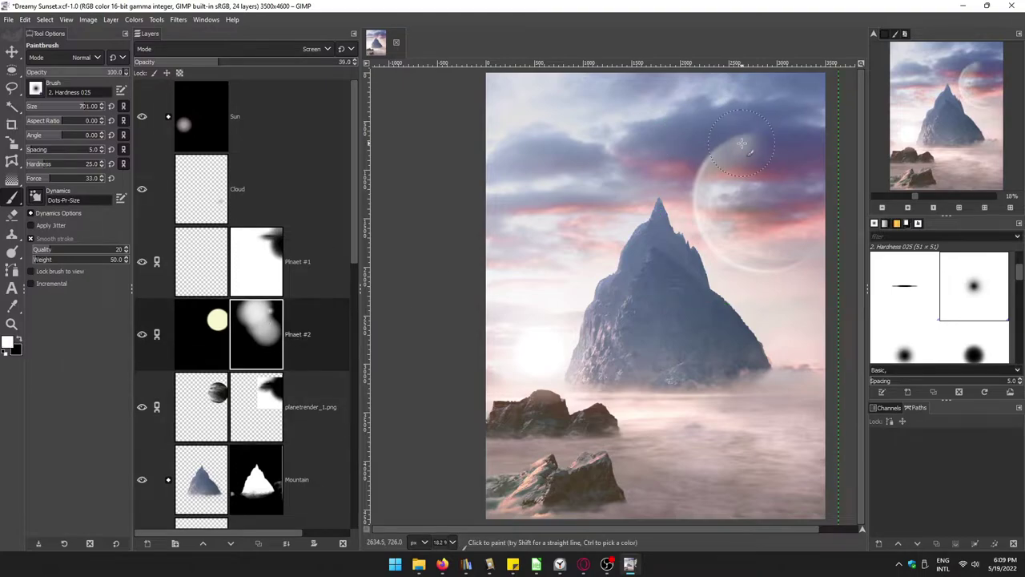
key(Page_Up)
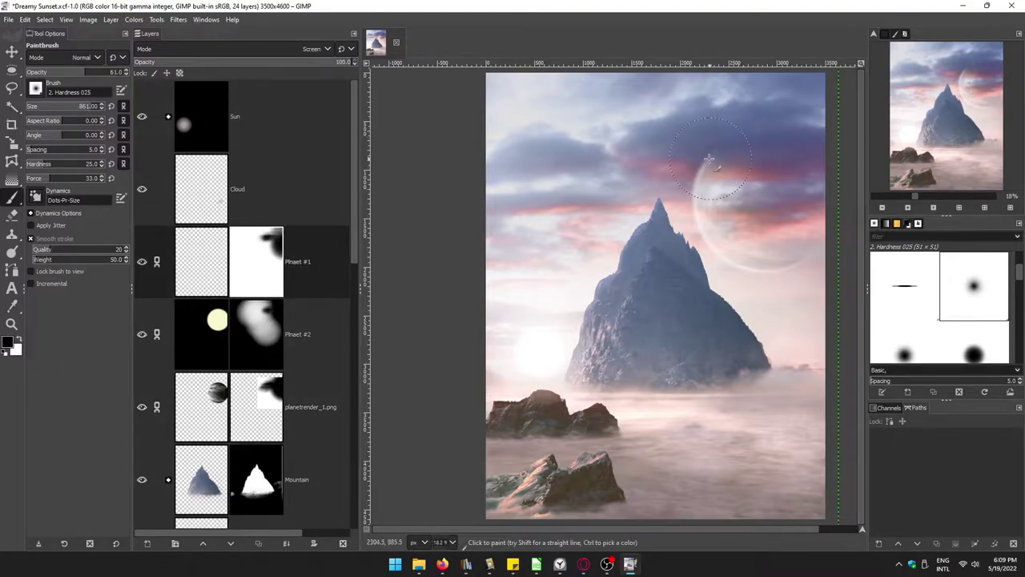
click(268, 333)
key(Page_Down)
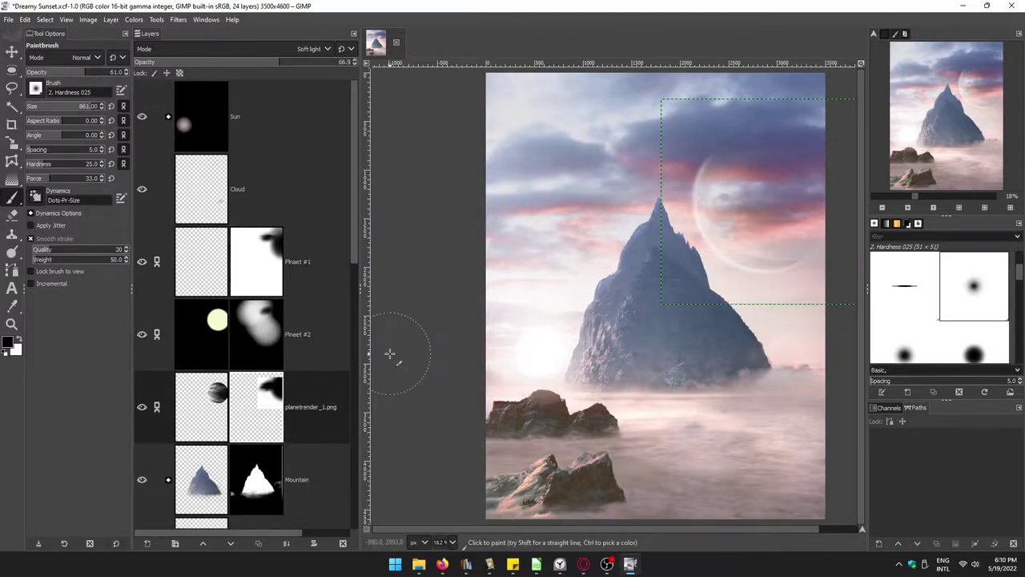
Step: Select the Overlay on Rocks layer and start a new Soft light layer above it
scroll(240, 320, down, 3)
scroll(224, 280, down, 3)
click(211, 255)
click(147, 543)
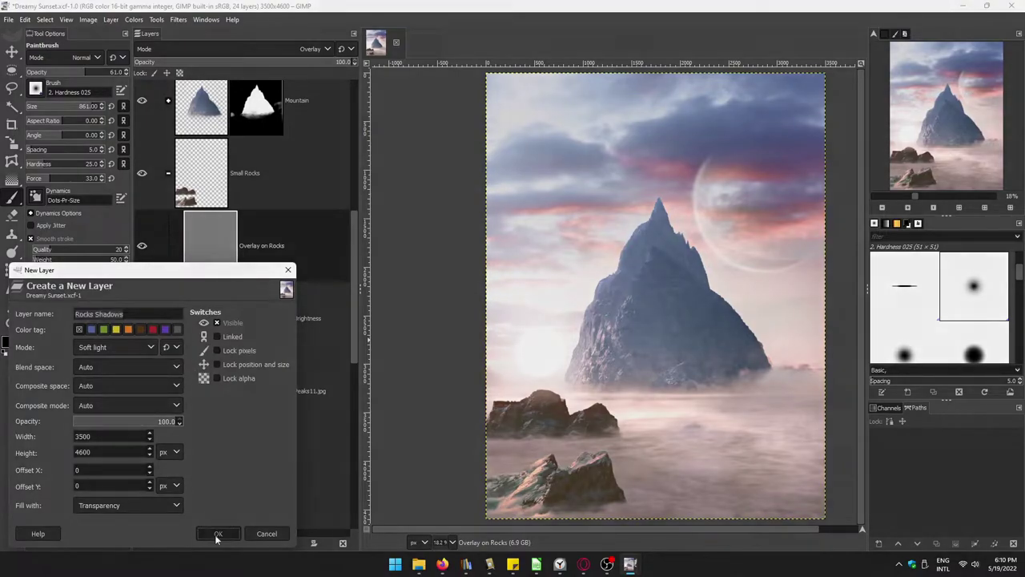
Step: Create the soft-light Rocks Shadows layer and fit the whole image in the window
click(216, 533)
click(16, 350)
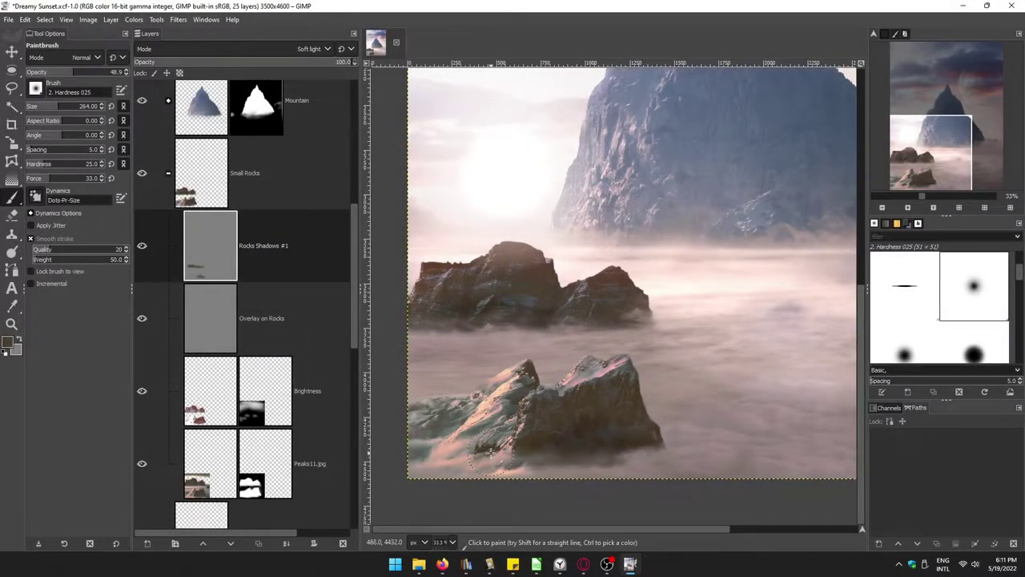
key(shift+ctrl+j)
Step: Duplicate it as Montain Shadows #2 using the harder 075 brush, then reselect Rocks Shadows
key(shift+ctrl+d)
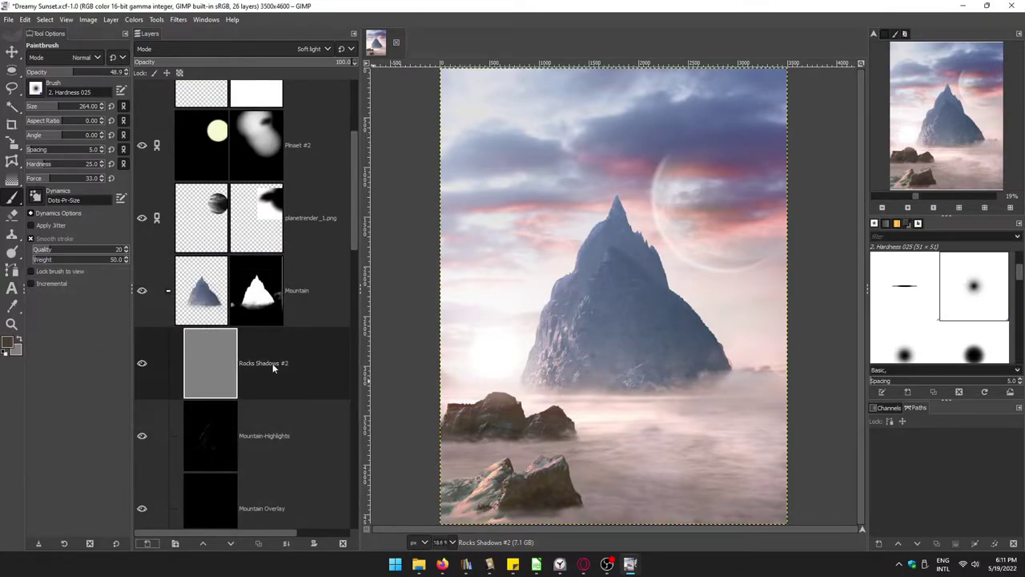
text(Montain)
key(Return)
key(bracketright)
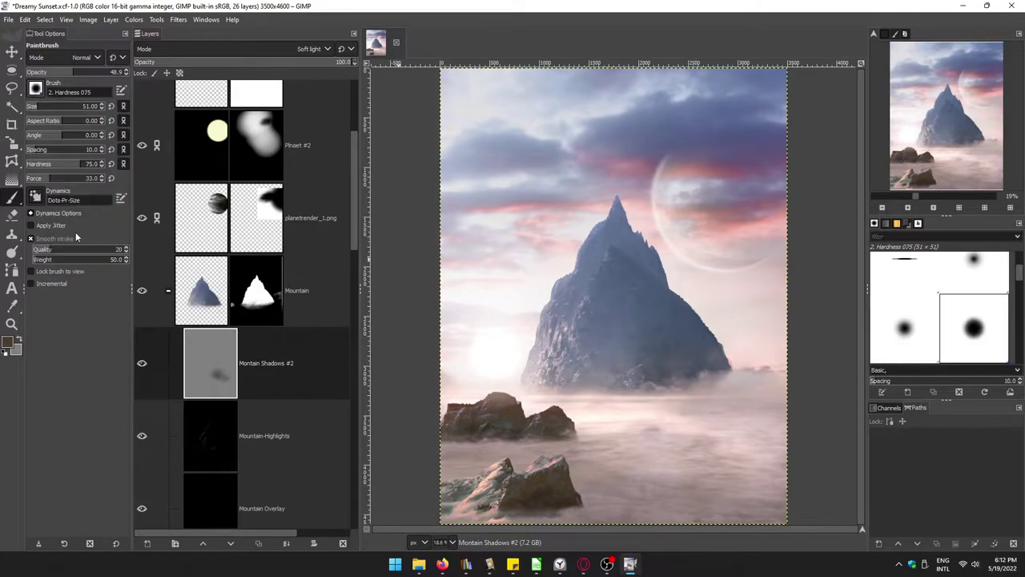
key(period)
key(period)
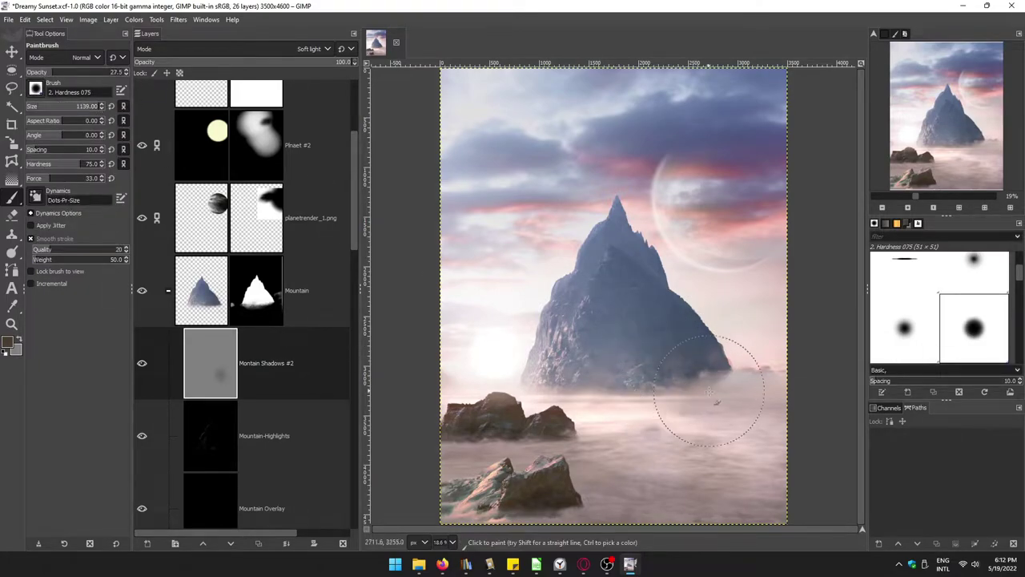
scroll(241, 371, down, 5)
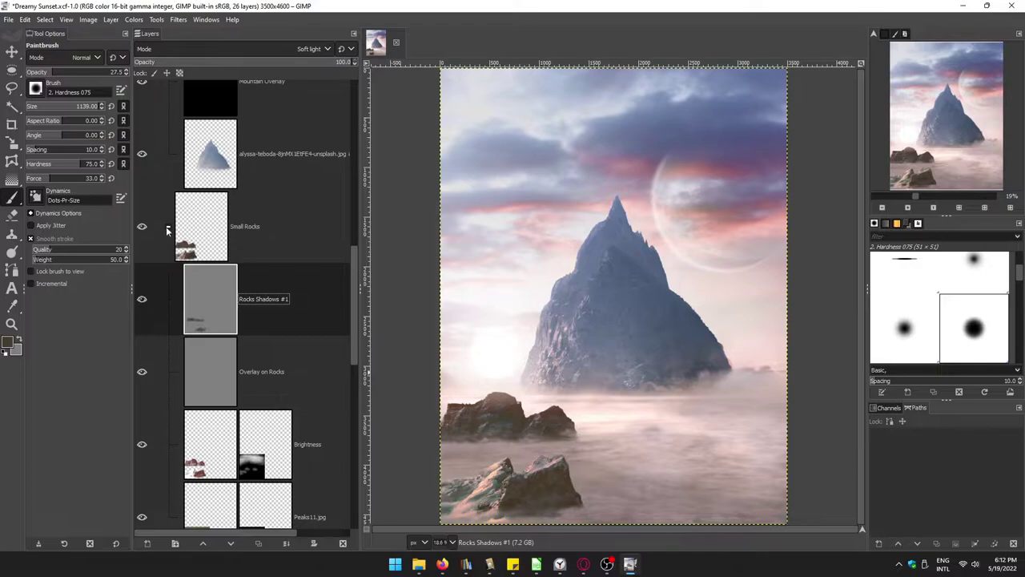
click(203, 338)
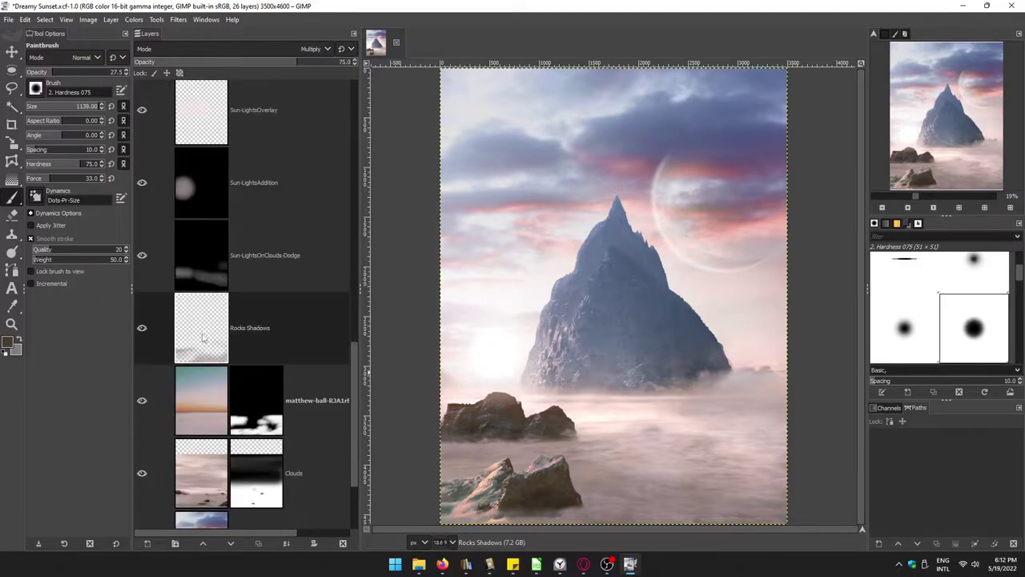
Step: Add the 'Shadows at the bottom of the Peak' layer with a larger, more opaque brush and swapped colours
click(147, 543)
text(Shadows at the bottom of the Peak)
key(Return)
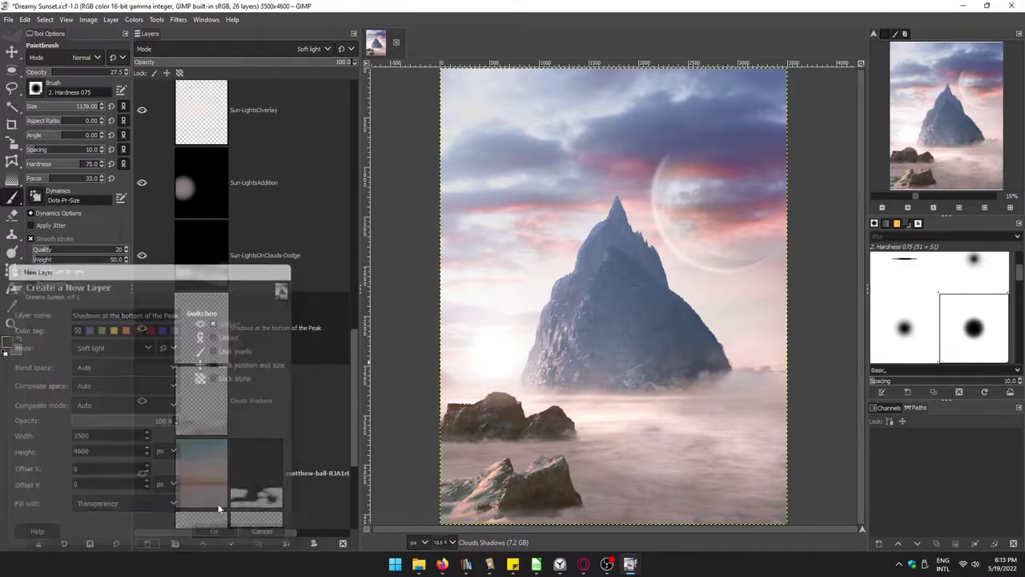
key(greater)
key(bracketright)
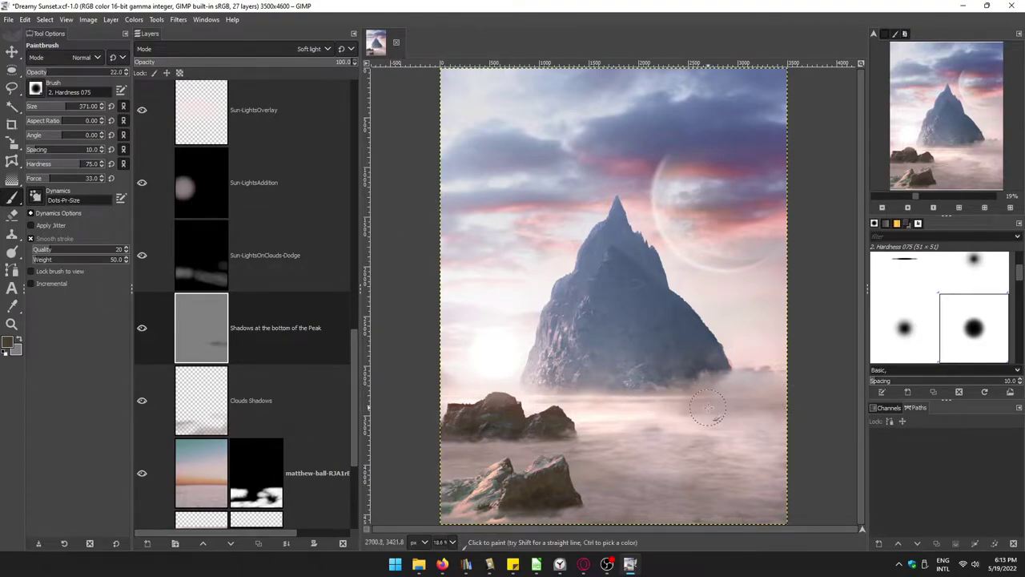
key(x)
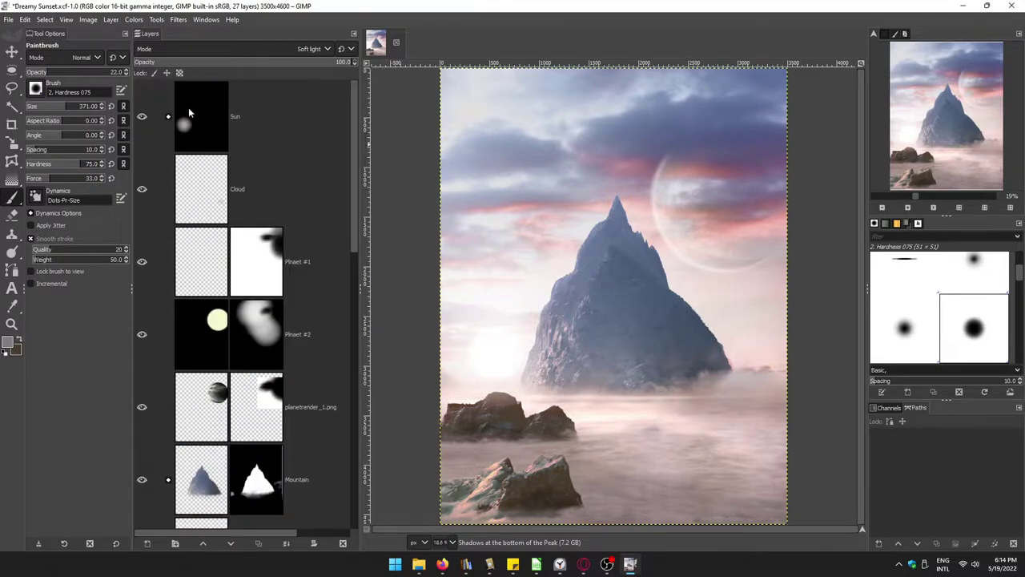
Step: Open pexels-maria-orlova-4946412.jpg as a layer, converting it to the working colour profile
click(10, 21)
click(48, 71)
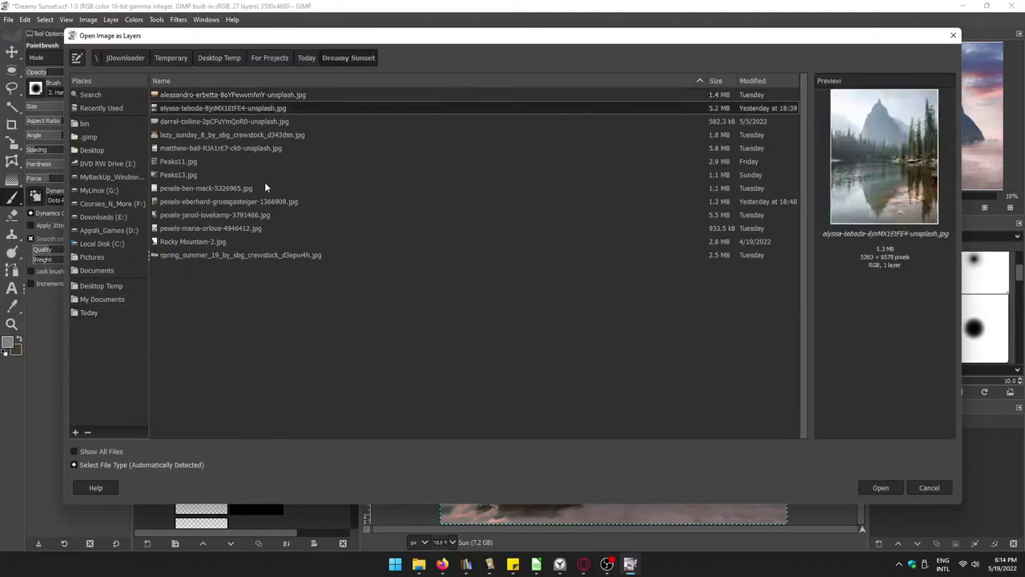
key(Return)
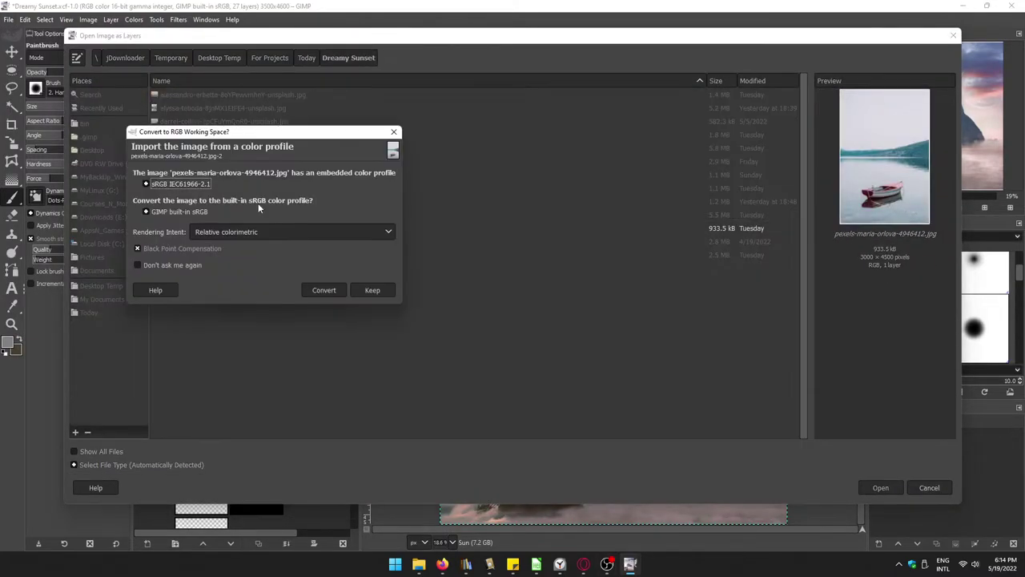
key(Return)
Step: Zoom in and begin outlining the boat with a path starting at the bow
scroll(589, 414, up, 3)
scroll(589, 415, up, 2)
key(b)
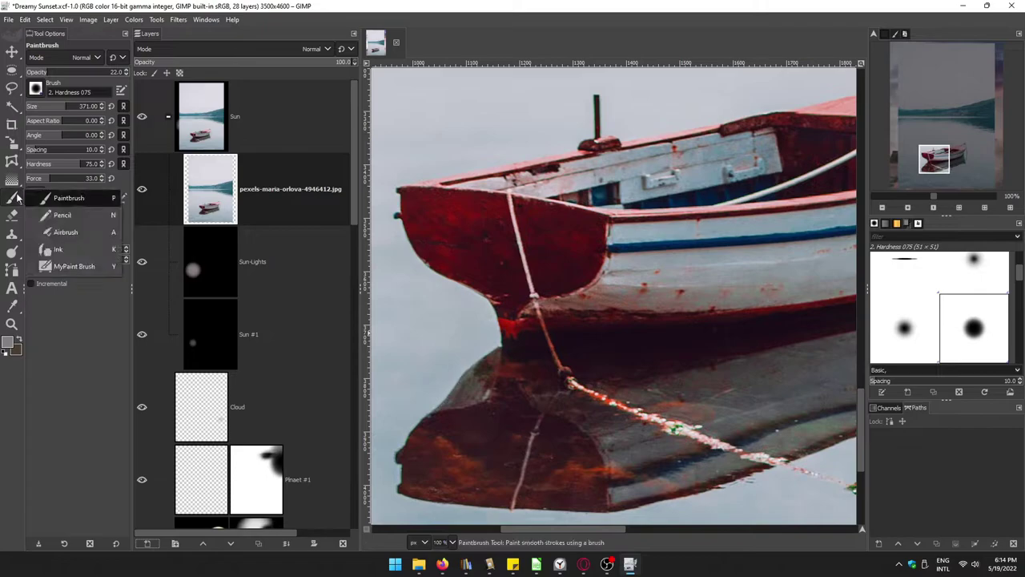
click(500, 345)
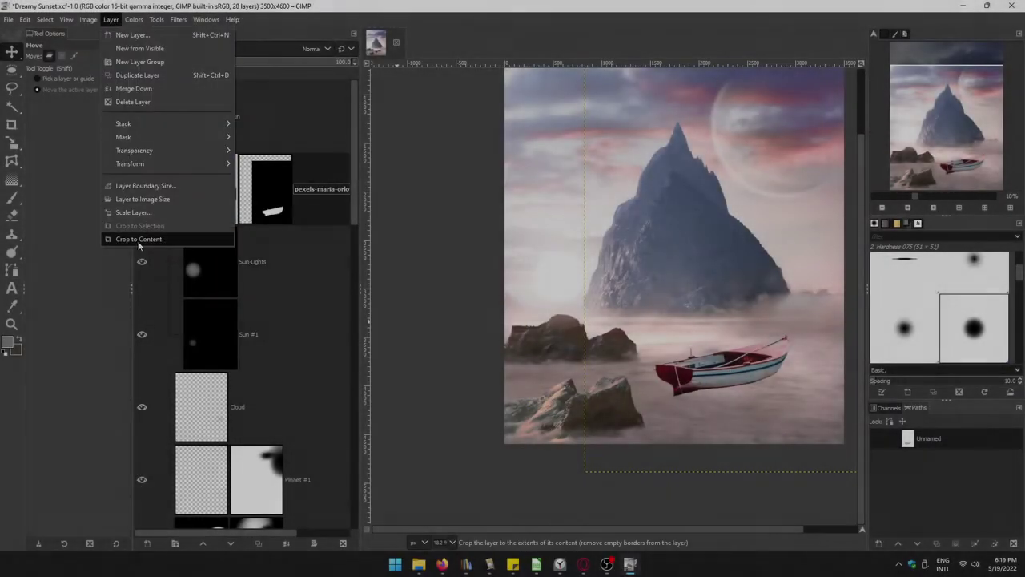
scroll(749, 388, up, 3)
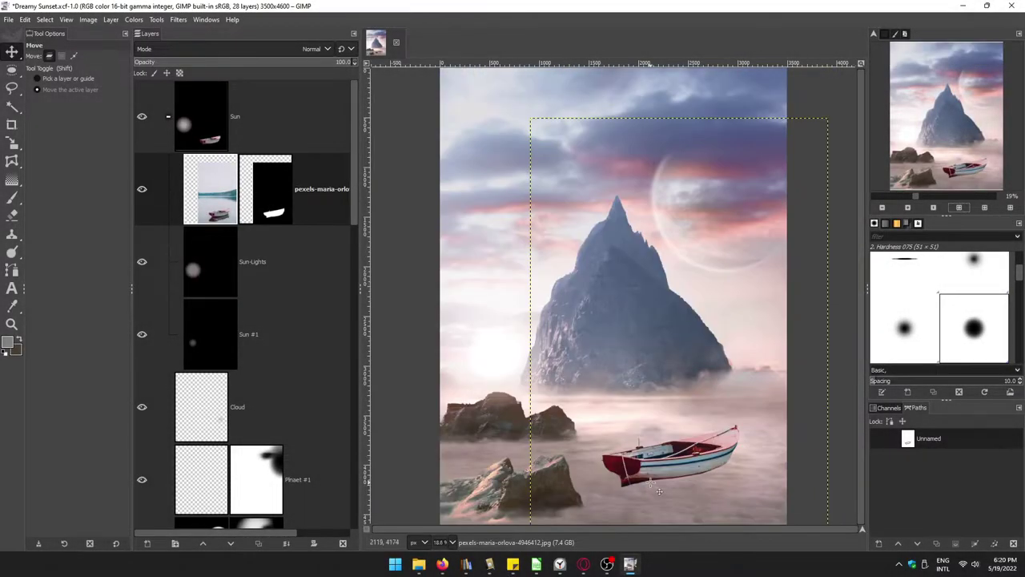
Step: Add a mask to the boat photo layer and rename it Boat
click(314, 536)
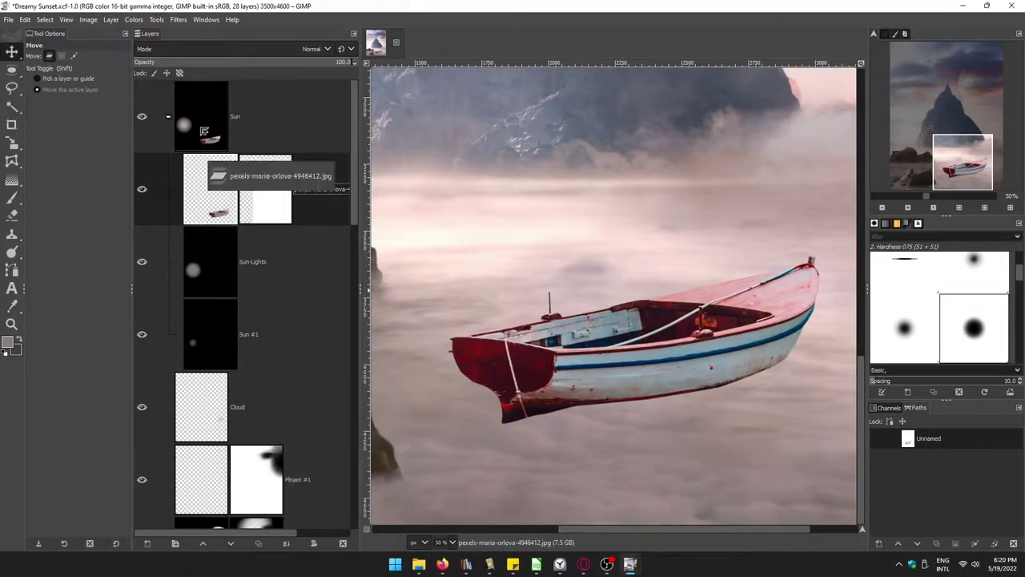
double_click(312, 117)
click(11, 197)
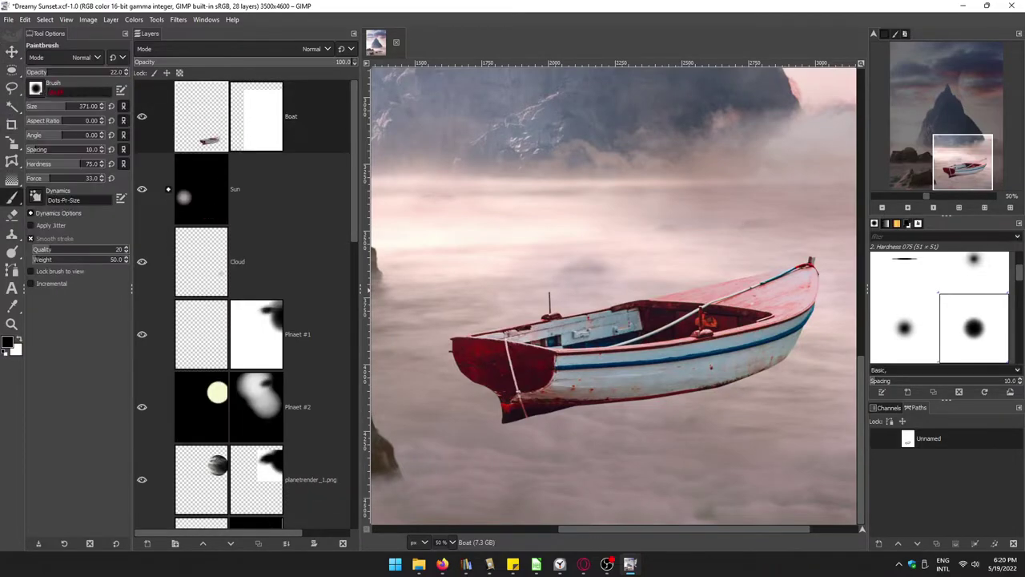
Step: Brush Fog II strokes over the boat's bow so it fades into the mist
scroll(952, 310, down, 2)
click(953, 310)
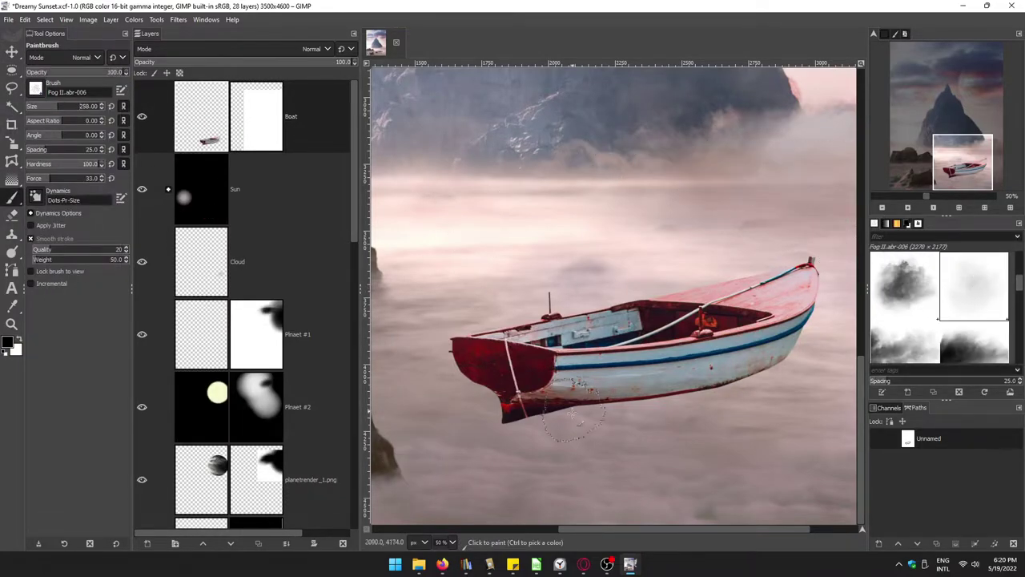
mouse_move(521, 405)
mouse_down()
mouse_move(508, 418)
mouse_move(496, 408)
mouse_move(599, 413)
mouse_up()
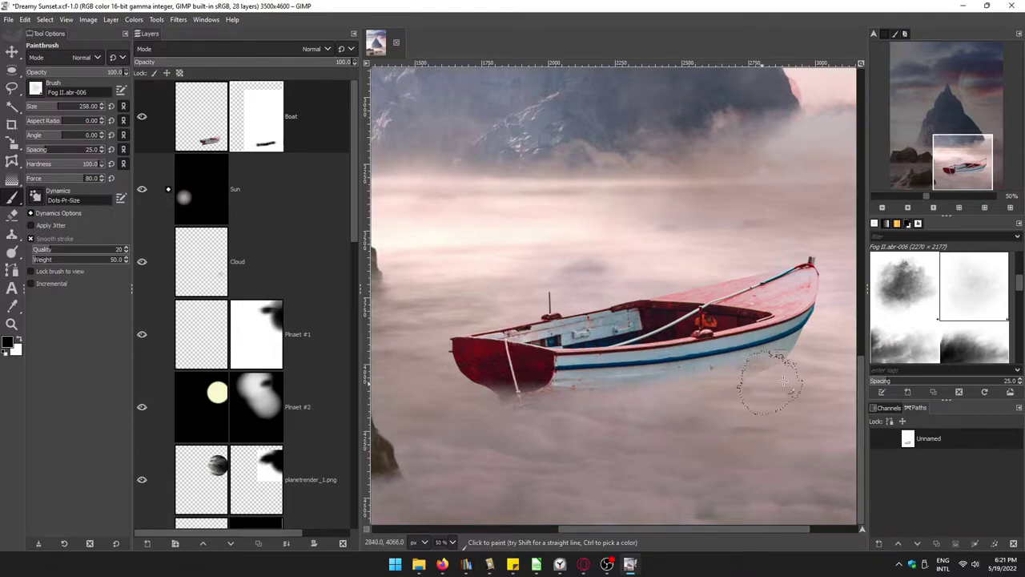
alt+middle_click(576, 437)
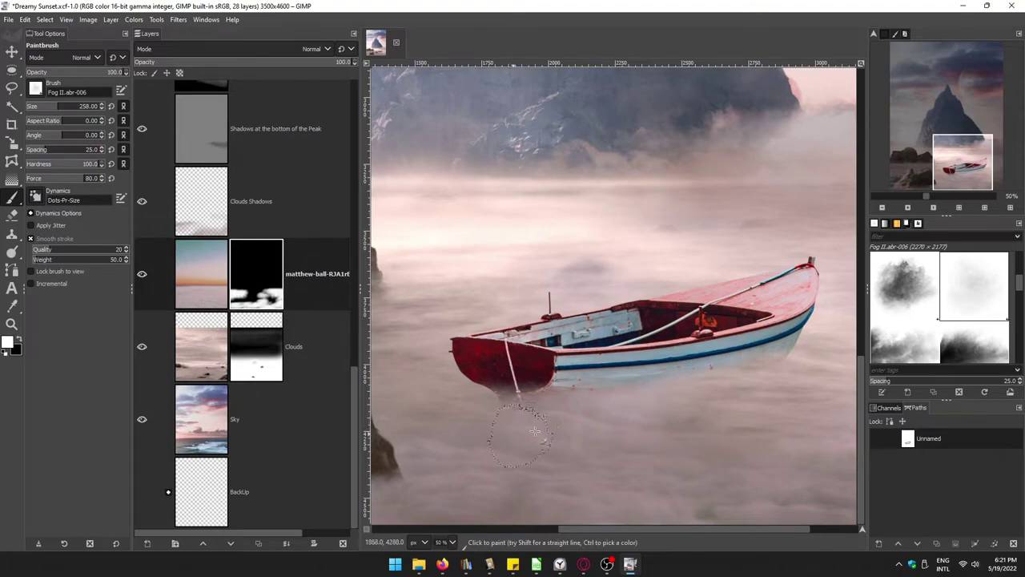
Step: Fit the whole image in the window and make the Boat layer's mask active
key(shift+ctrl+j)
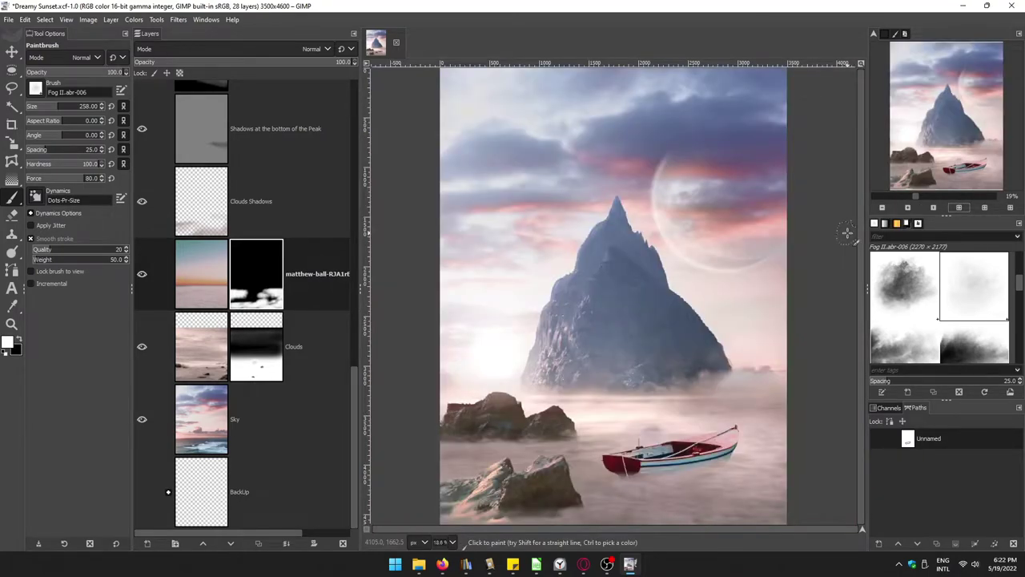
scroll(241, 204, up, 10)
click(260, 119)
Step: Apply the Boat layer mask and darken the shadow layer's exposure to -1.337
right_click(266, 119)
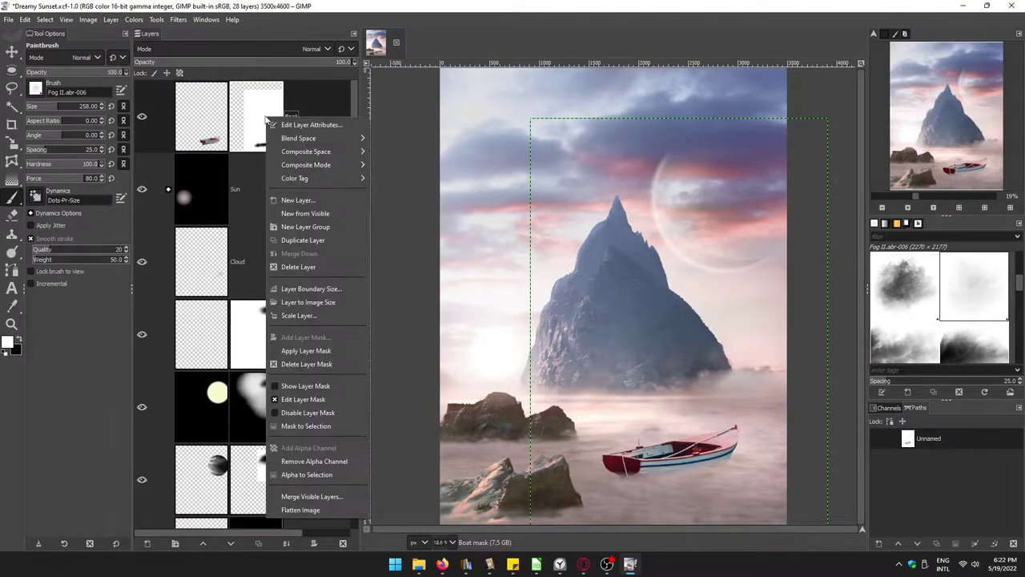
click(298, 351)
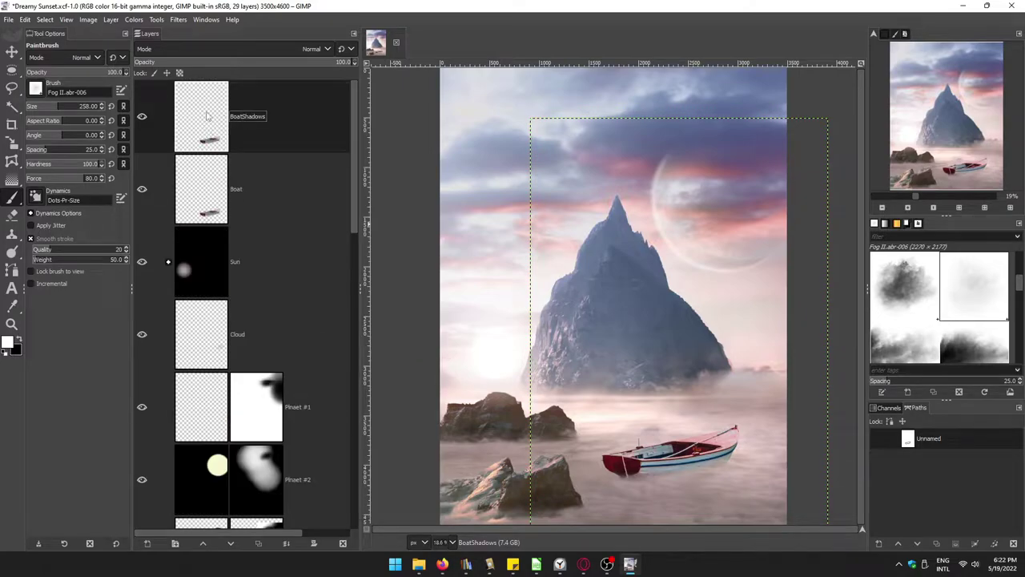
click(134, 19)
click(164, 126)
drag(719, 198, 709, 200)
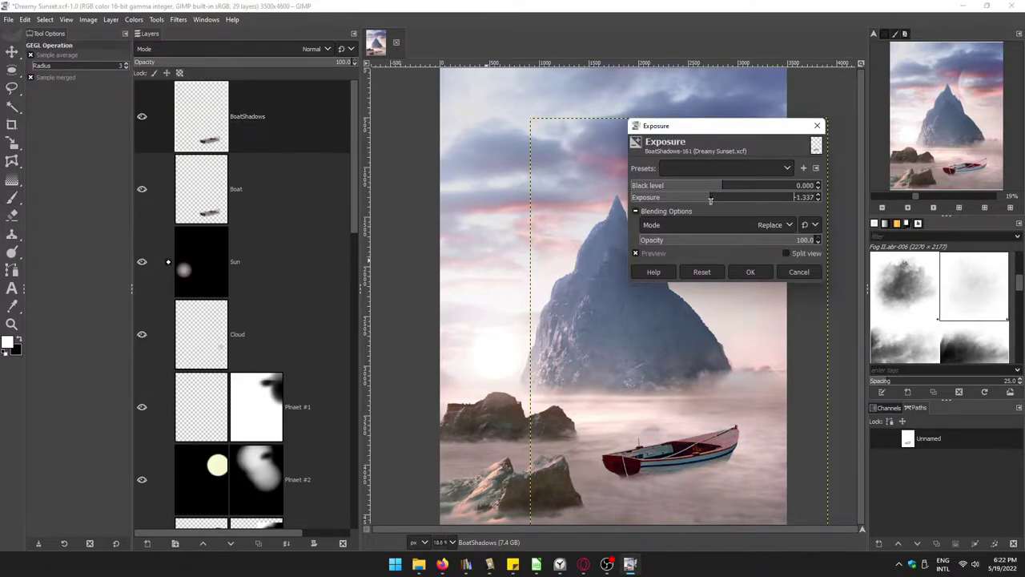
click(750, 271)
Step: Add a fully transparent black mask to BoatShadows and pick the 2. Hardness 075 brush
click(313, 543)
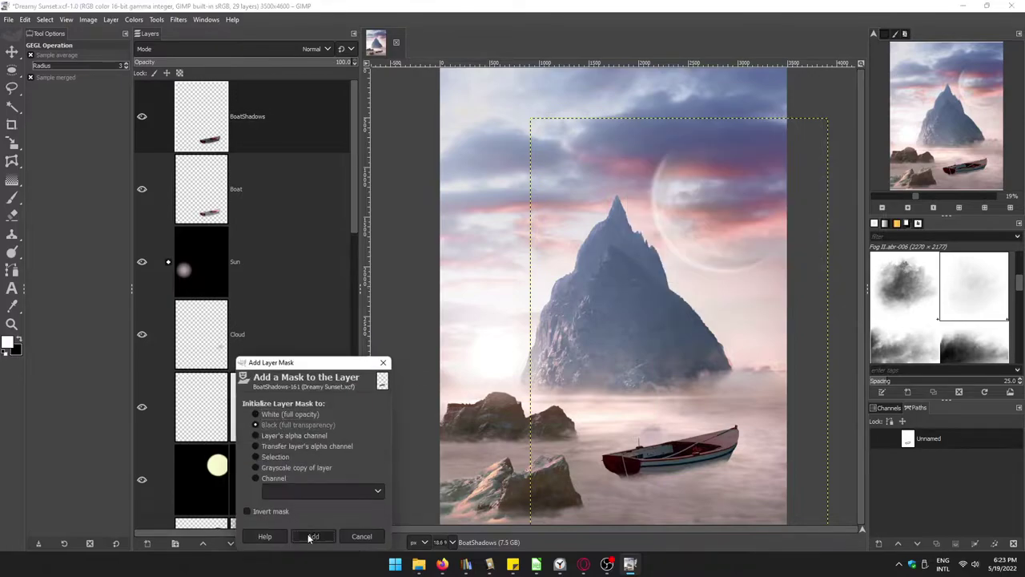
click(312, 536)
click(36, 88)
click(53, 99)
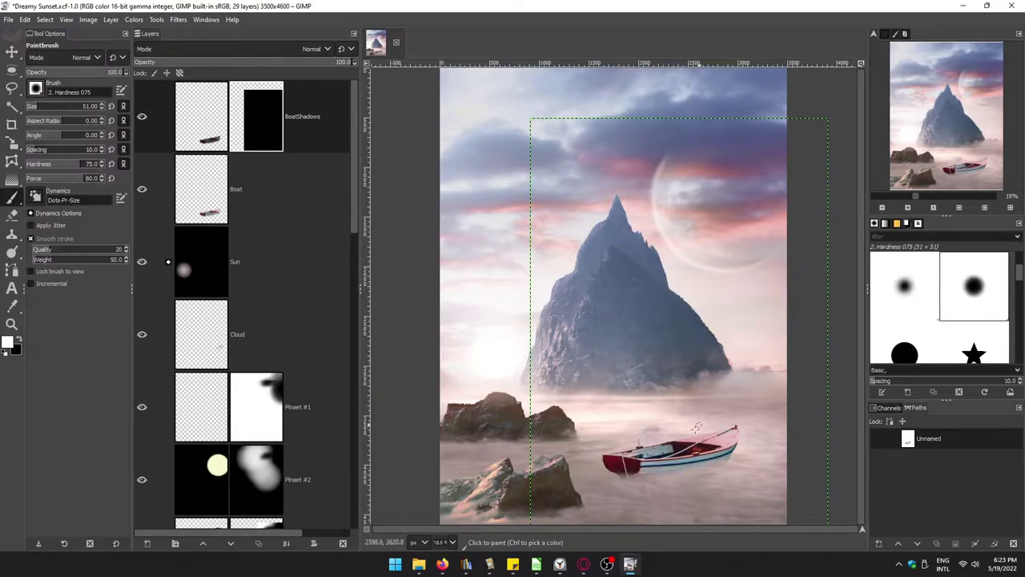
scroll(585, 339, up, 5)
scroll(585, 340, down, 1)
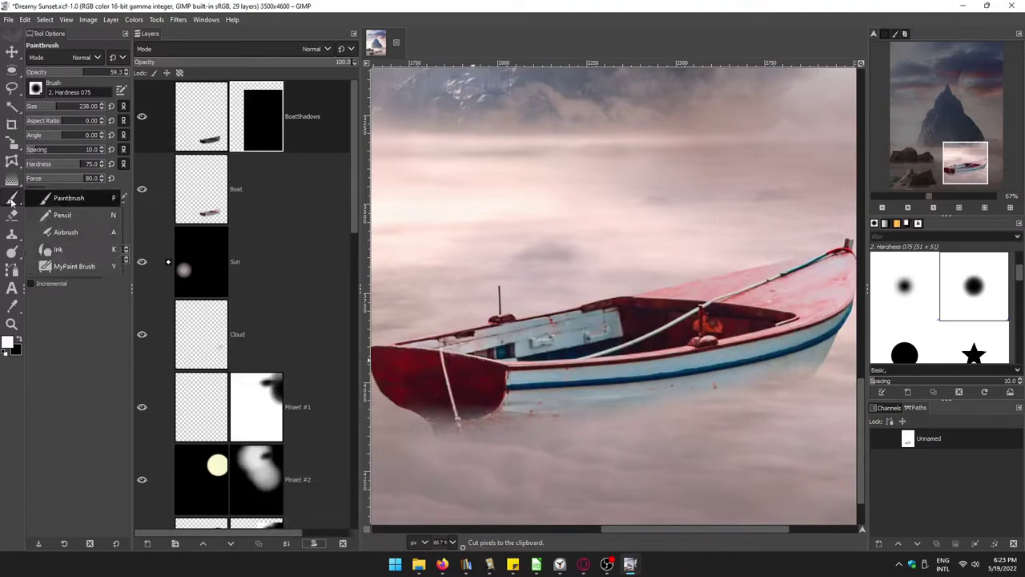
Step: Paint a 39%-opacity shadow along the boat's hull from the bow toward mid-boat
click(68, 198)
mouse_move(485, 384)
mouse_down()
mouse_move(460, 405)
mouse_move(656, 390)
mouse_up()
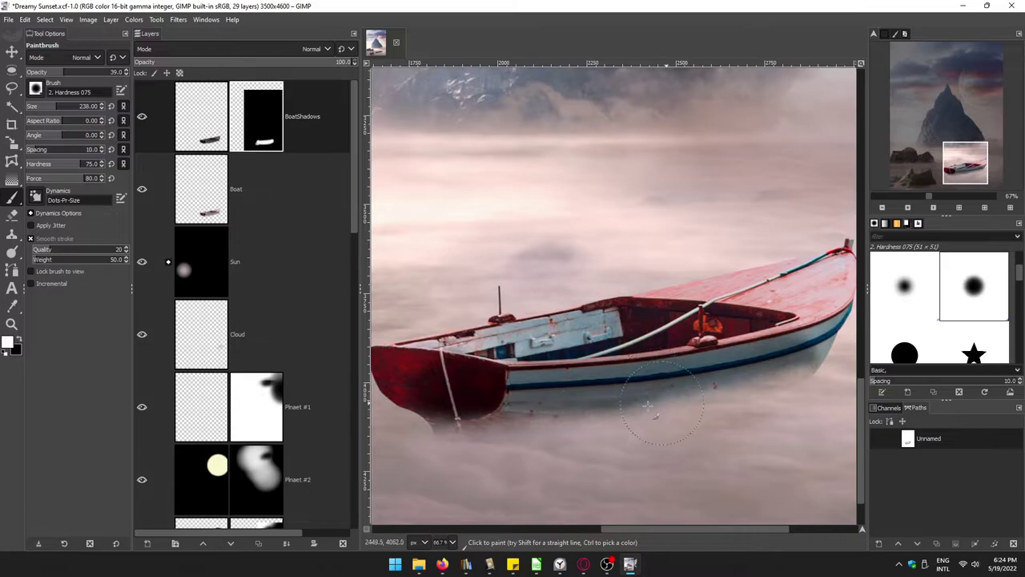
drag(428, 341, 642, 320)
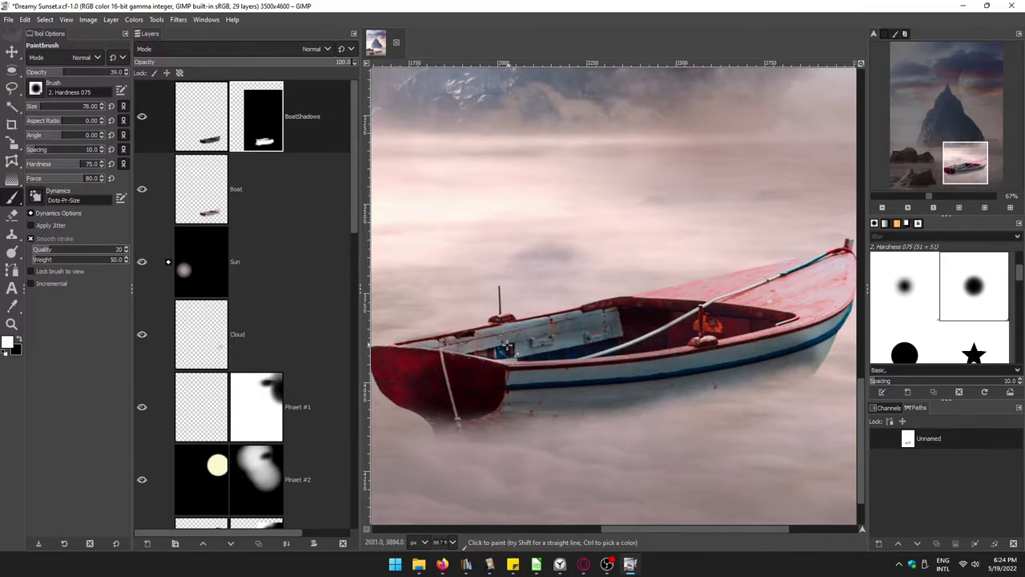
scroll(436, 328, down, 1)
scroll(433, 305, down, 2)
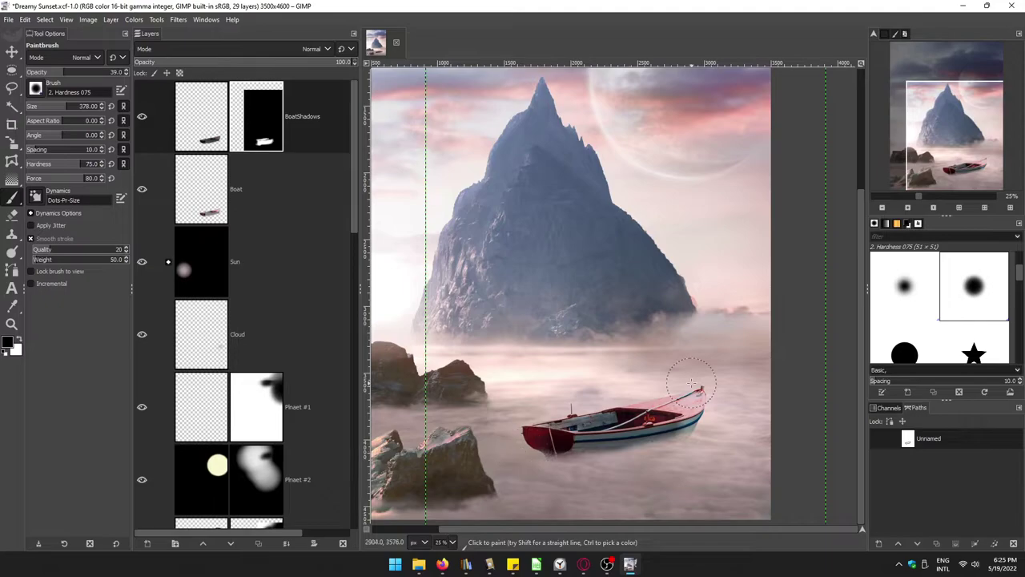
click(214, 172)
Step: Try Colorize and Color Temperature adjustments on the boat, then dismiss both
click(134, 19)
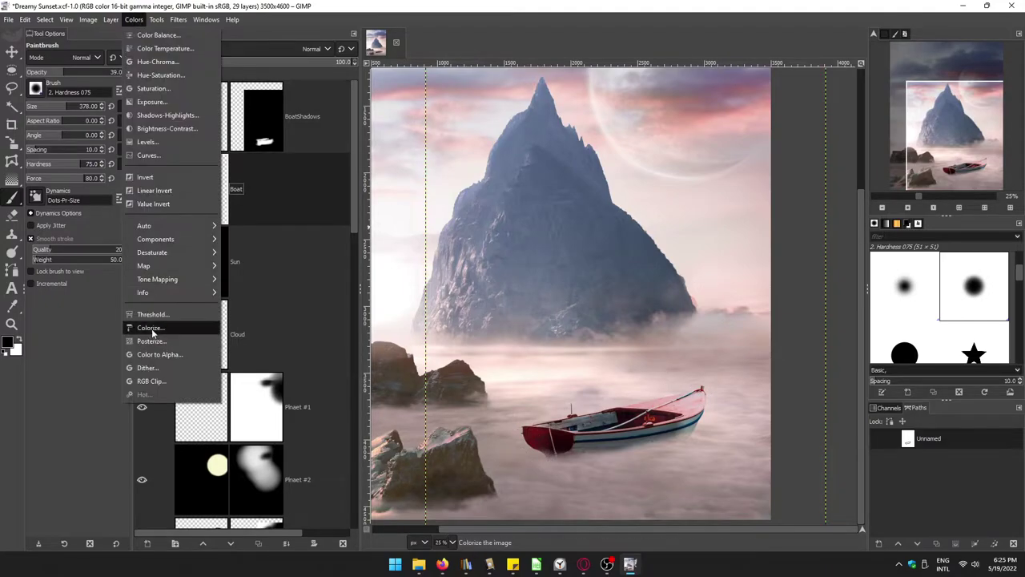
click(160, 330)
click(799, 300)
click(133, 20)
click(160, 48)
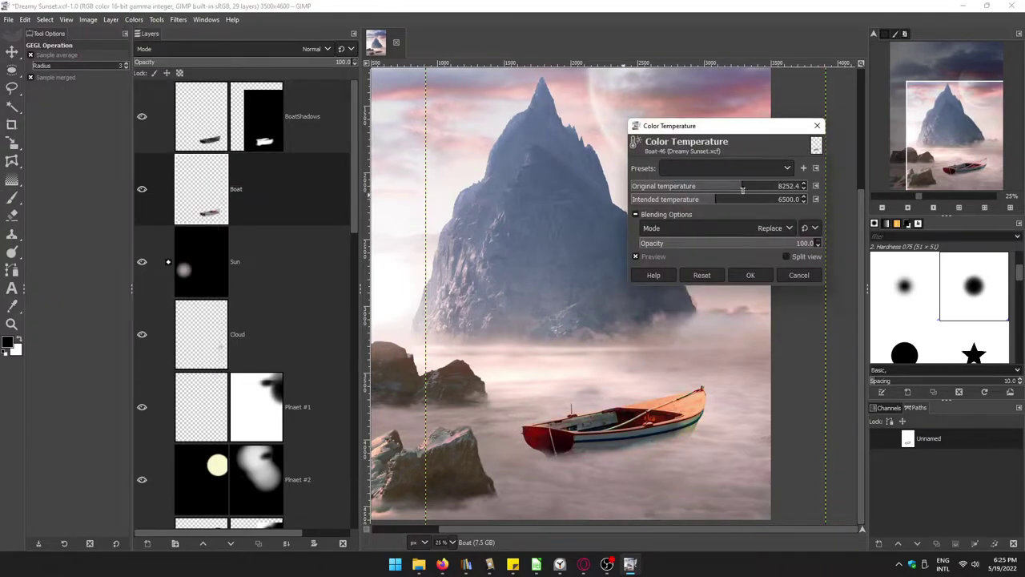
click(750, 274)
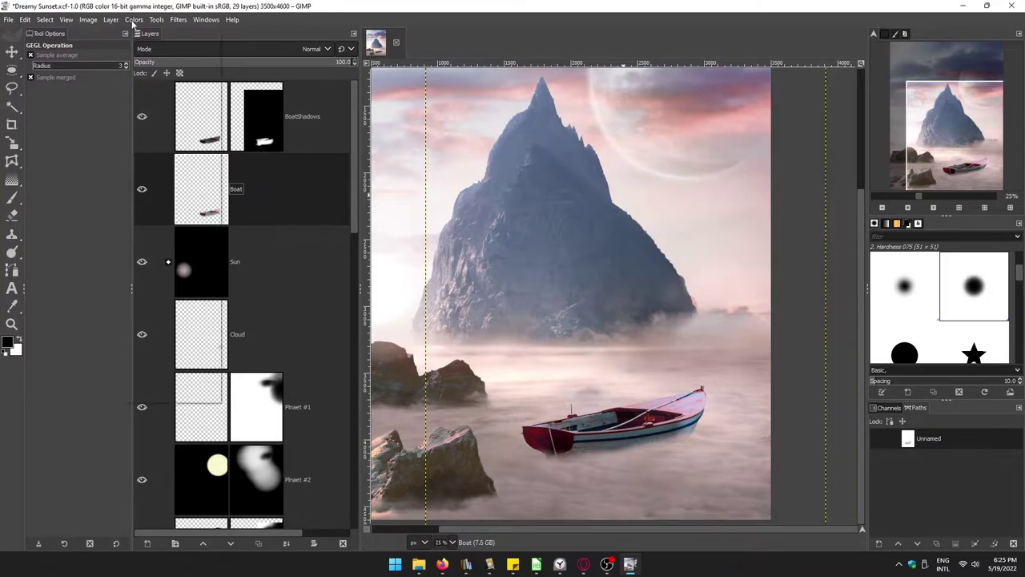
Step: In Curves, reset the brightness curve and lower the top of the Blue curve
click(133, 20)
click(160, 181)
drag(385, 209, 413, 311)
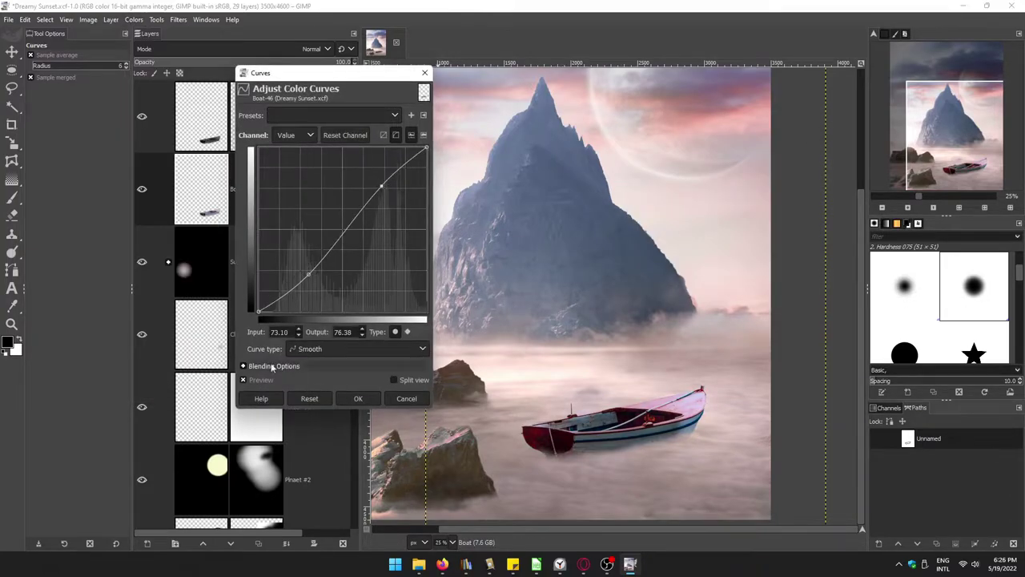
click(345, 135)
click(295, 134)
click(294, 188)
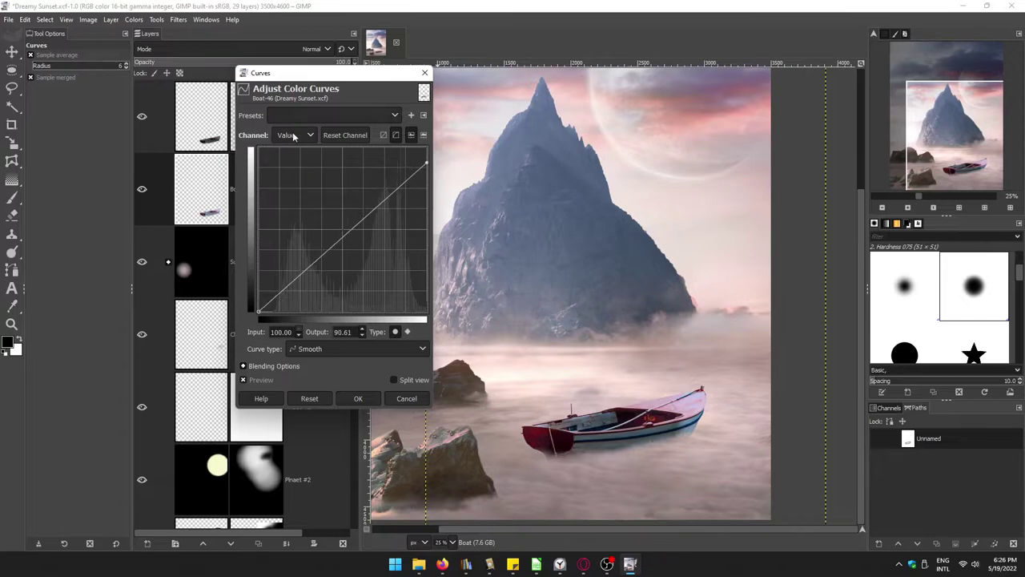
drag(425, 149, 433, 155)
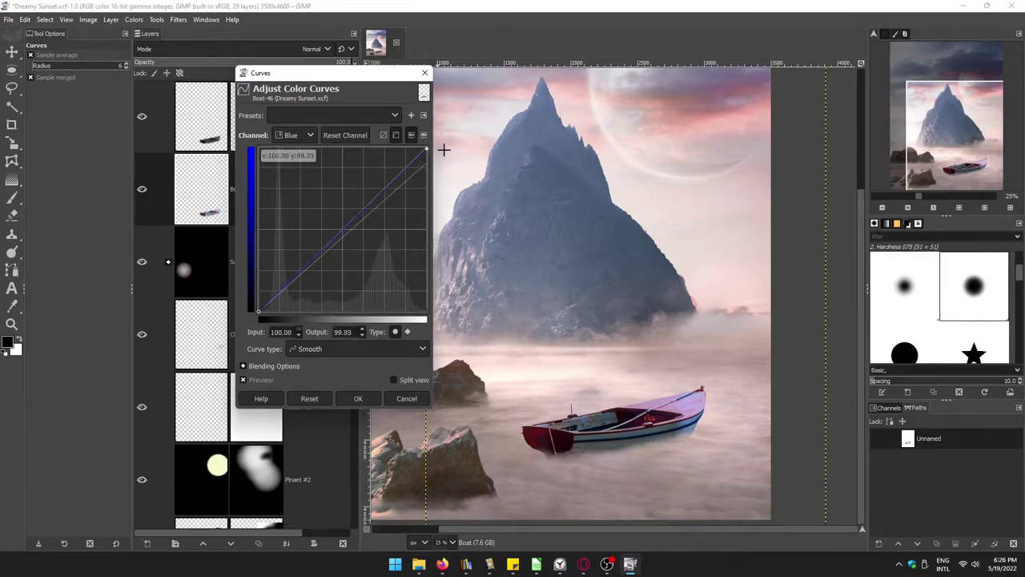
Step: Lower the Red curve's top to 88.35 and boost Green by moving its top point left
click(295, 134)
click(295, 163)
drag(426, 150, 442, 167)
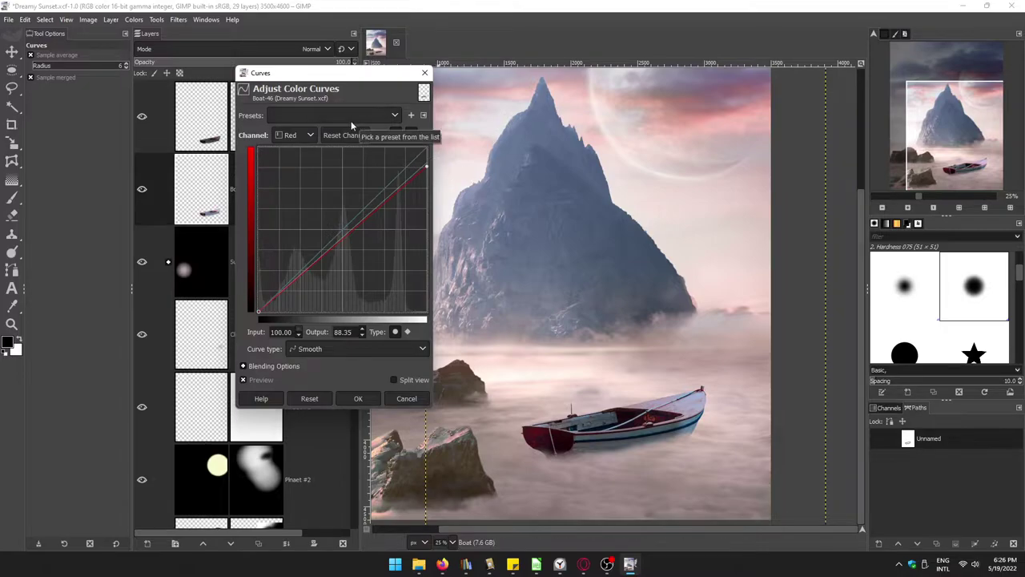
click(294, 134)
click(293, 176)
drag(426, 149, 412, 150)
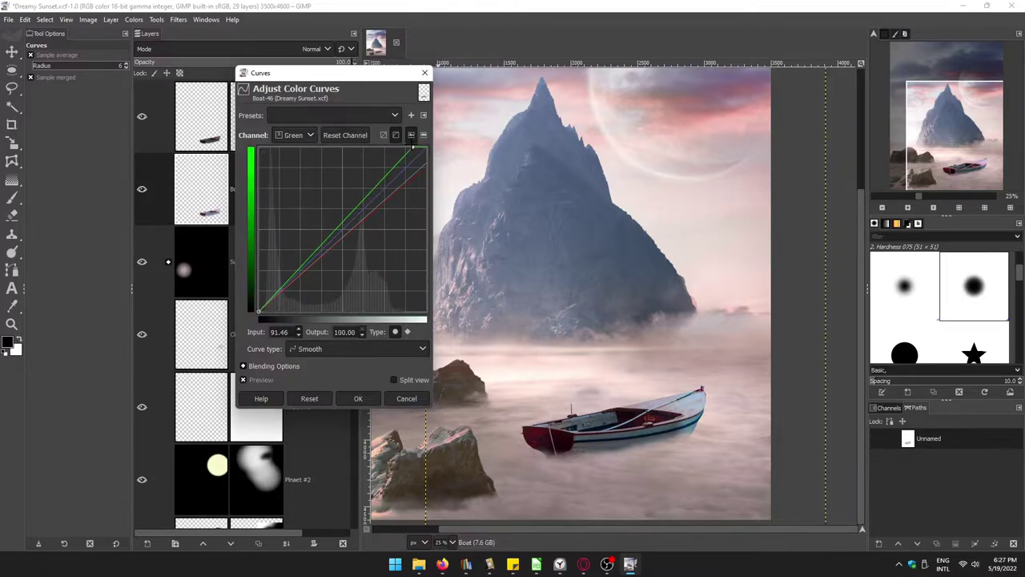
Step: Apply the curves and duplicate the boat as a Boat Shadows layer beneath it
click(358, 398)
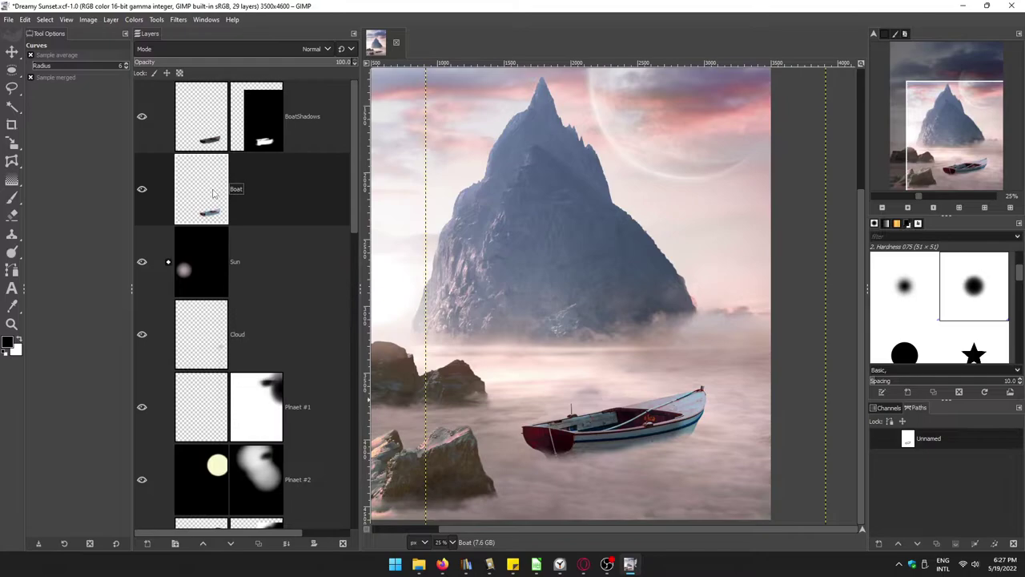
key(shift+ctrl+d)
drag(216, 196, 214, 269)
double_click(249, 262)
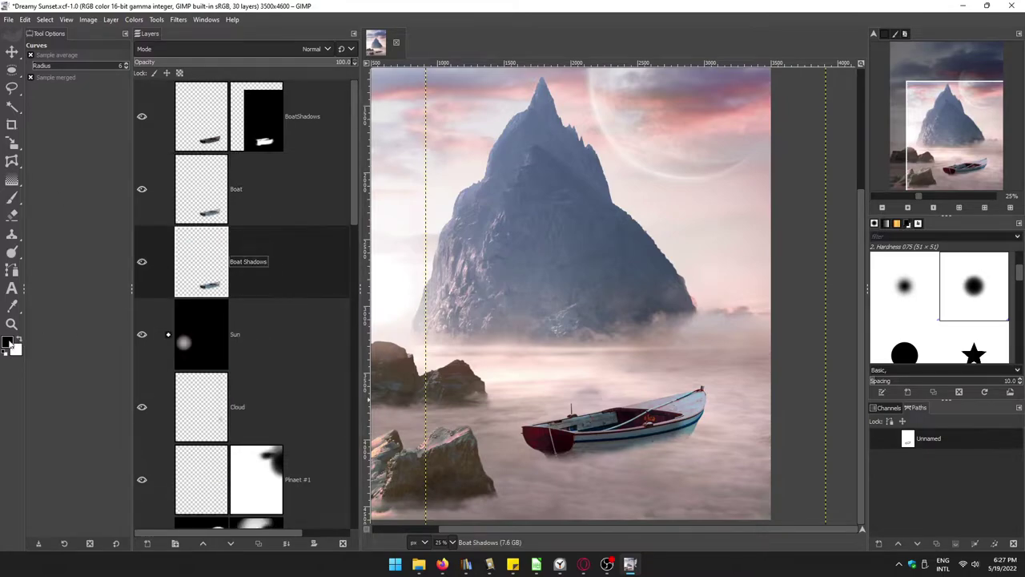
Step: Set the foreground colour to 493d2f and colorize Boat Shadows dark red
click(8, 342)
text(493d2f)
key(Return)
click(133, 20)
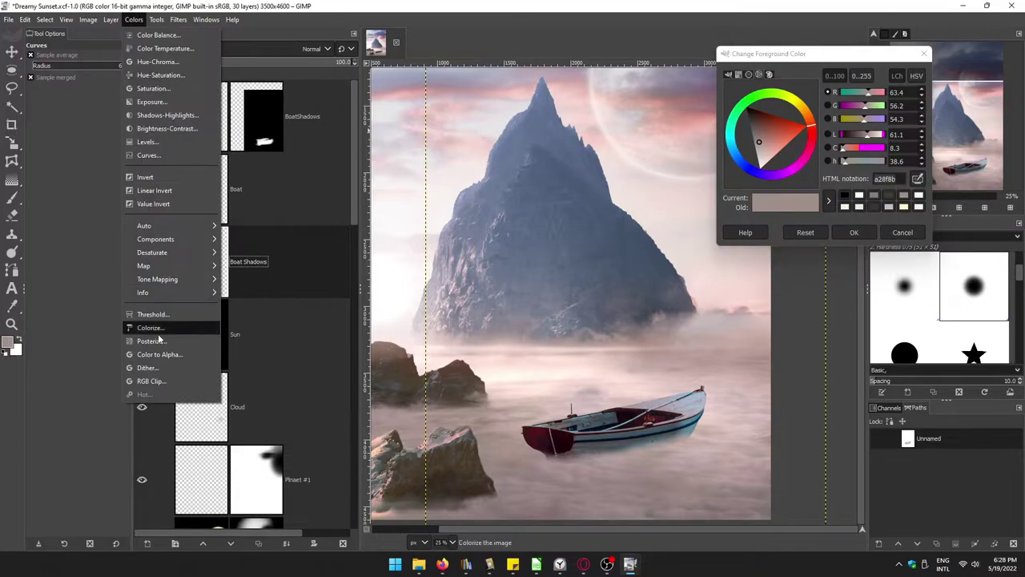
click(160, 327)
click(721, 225)
click(829, 292)
click(782, 324)
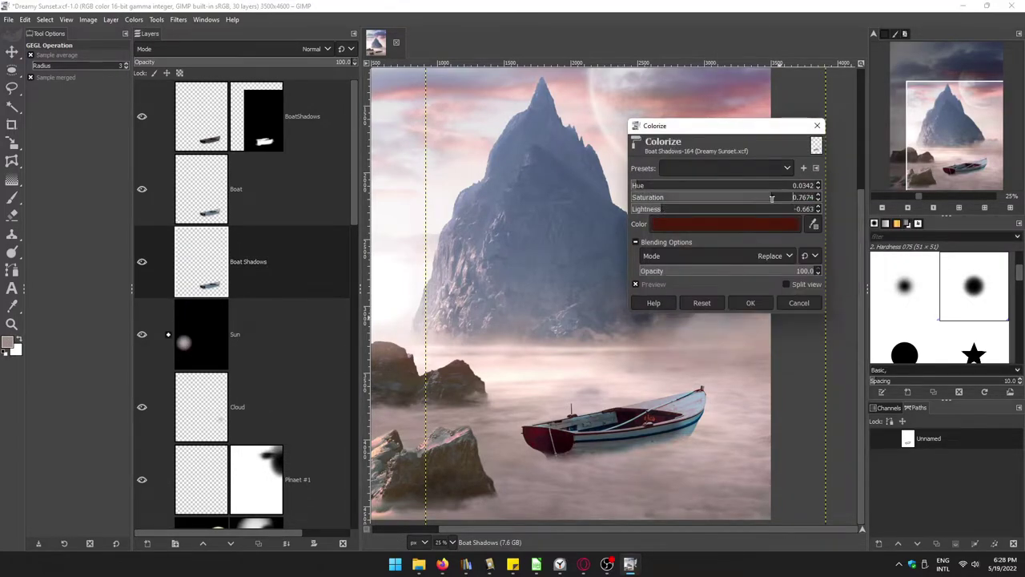
click(750, 303)
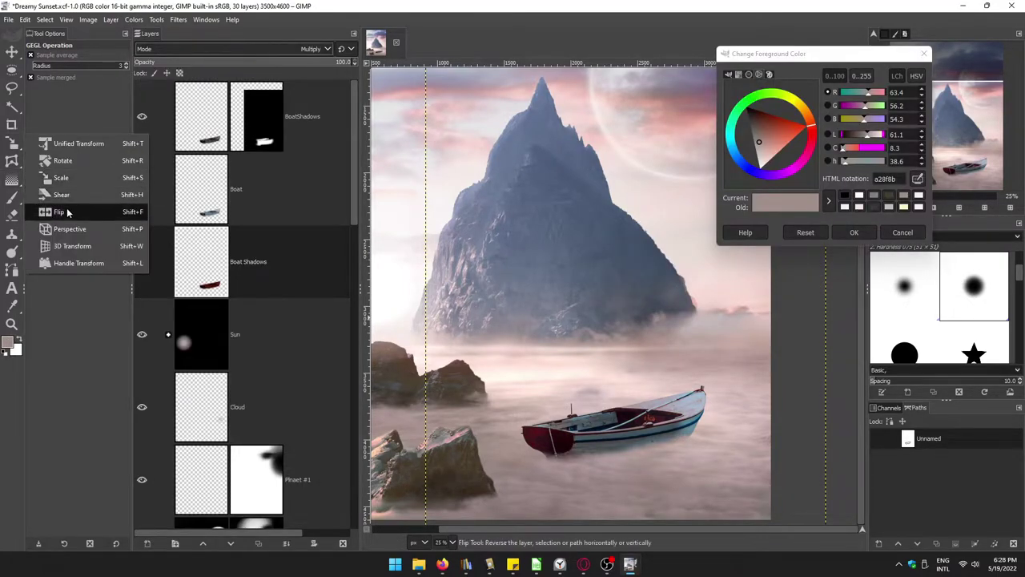
Step: Flip the shadow copy upside down and squash it into a flat shape below the boat
click(606, 427)
key(m)
drag(609, 112, 639, 369)
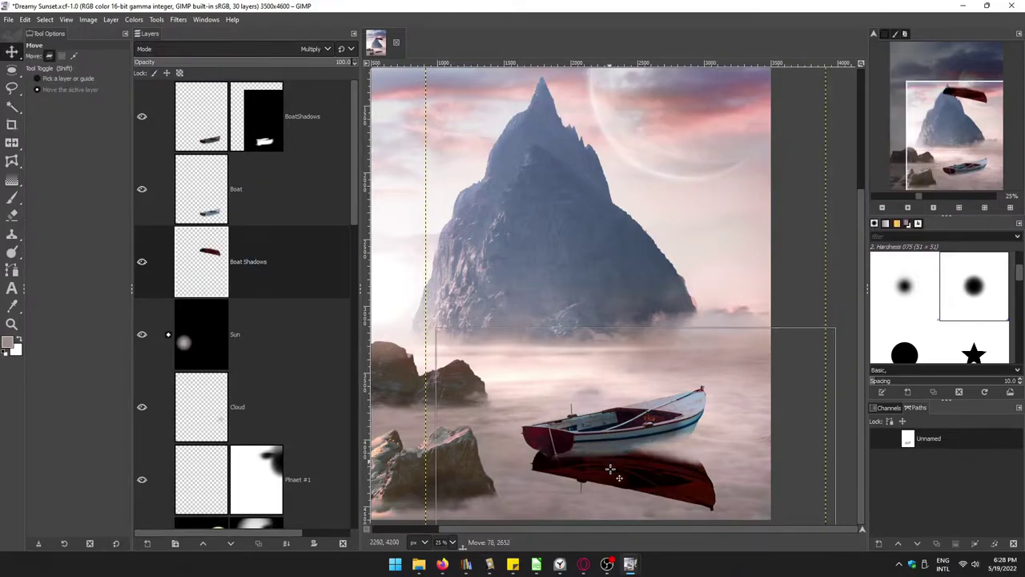
alt+click(215, 276)
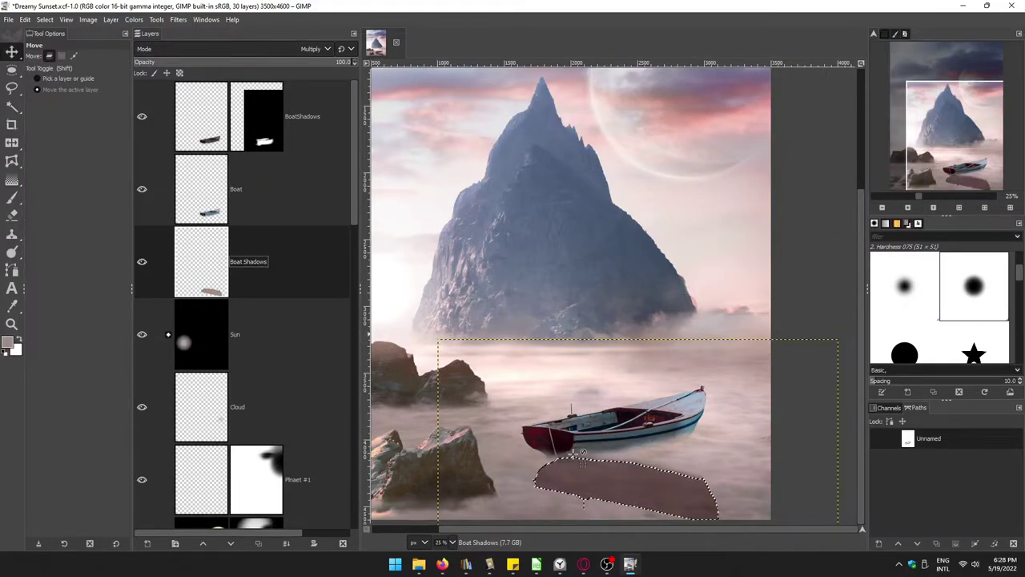
key(shift+s)
drag(575, 453, 629, 358)
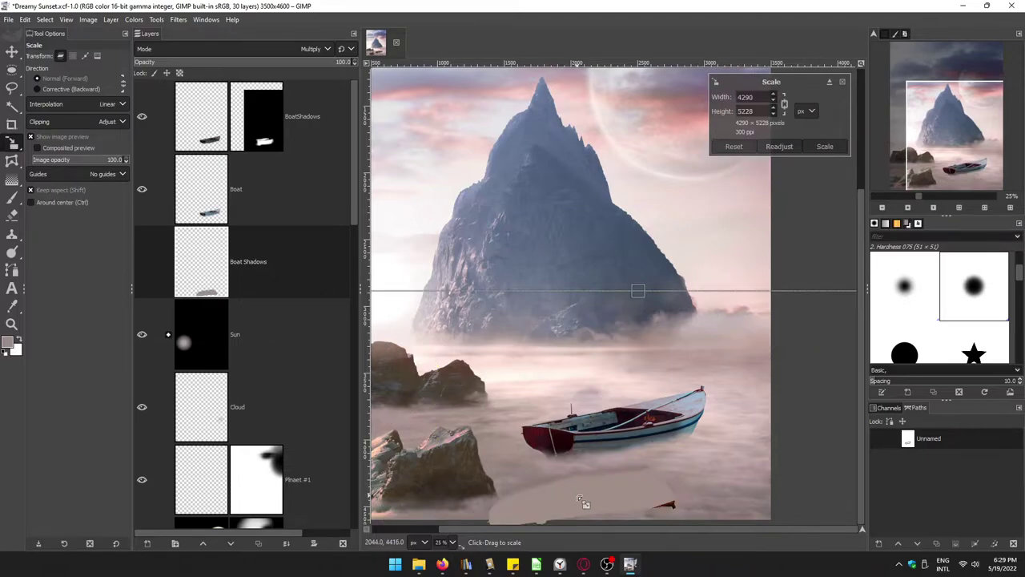
key(minus)
key(minus)
key(Return)
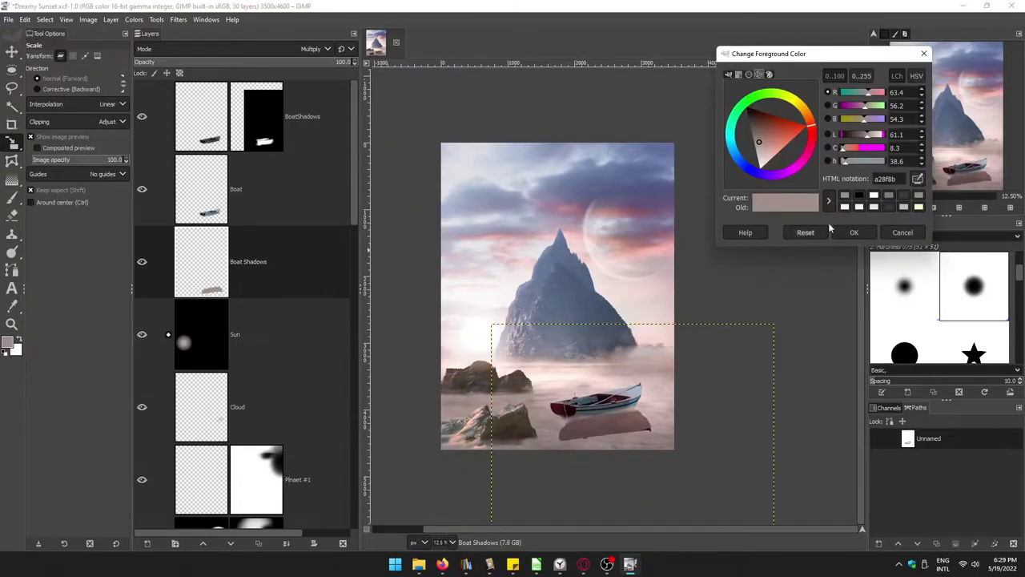
Step: Feather the selection and fill the shadow area with the dark colour
click(44, 20)
click(80, 169)
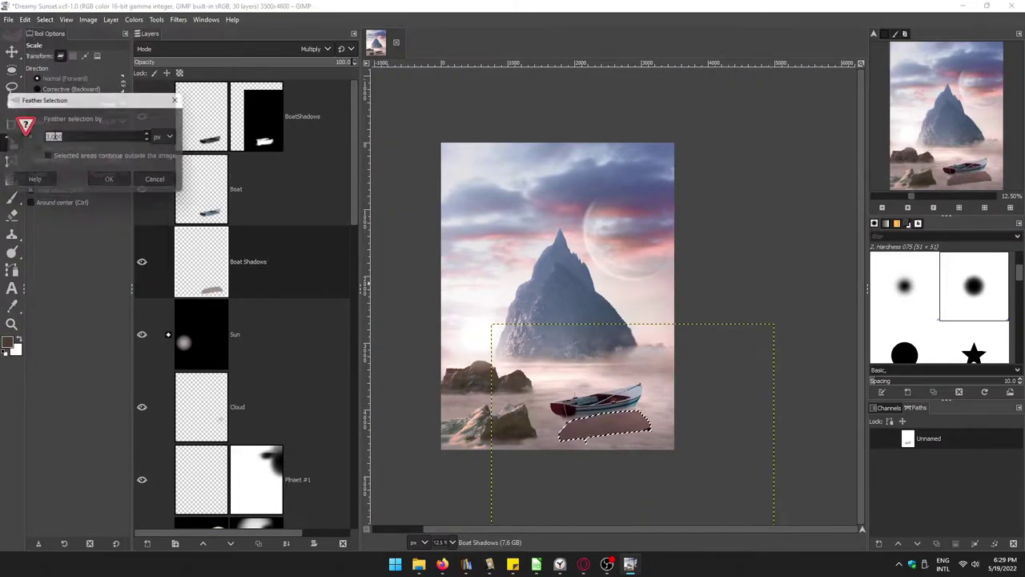
key(Escape)
click(44, 19)
click(88, 184)
key(Return)
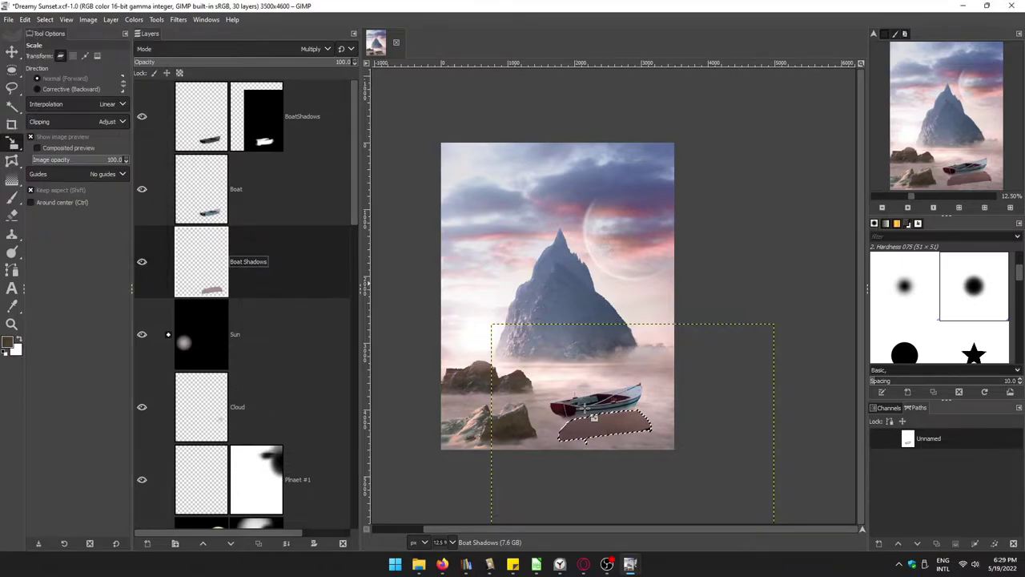
Step: Apply a Gaussian blur to turn the cast shadow into a diffuse patch
click(177, 19)
click(344, 167)
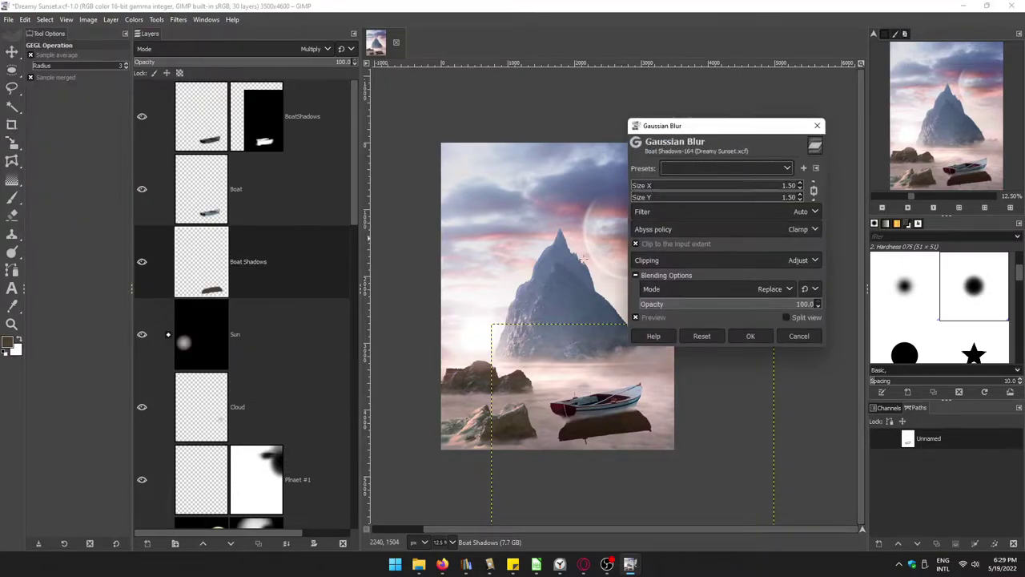
key(Return)
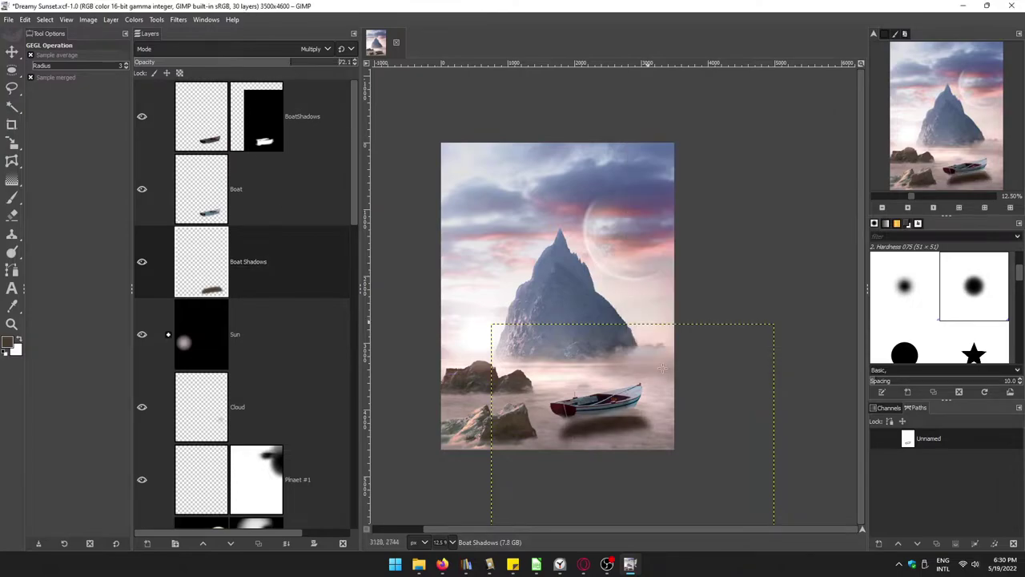
scroll(558, 437, up, 2)
key(m)
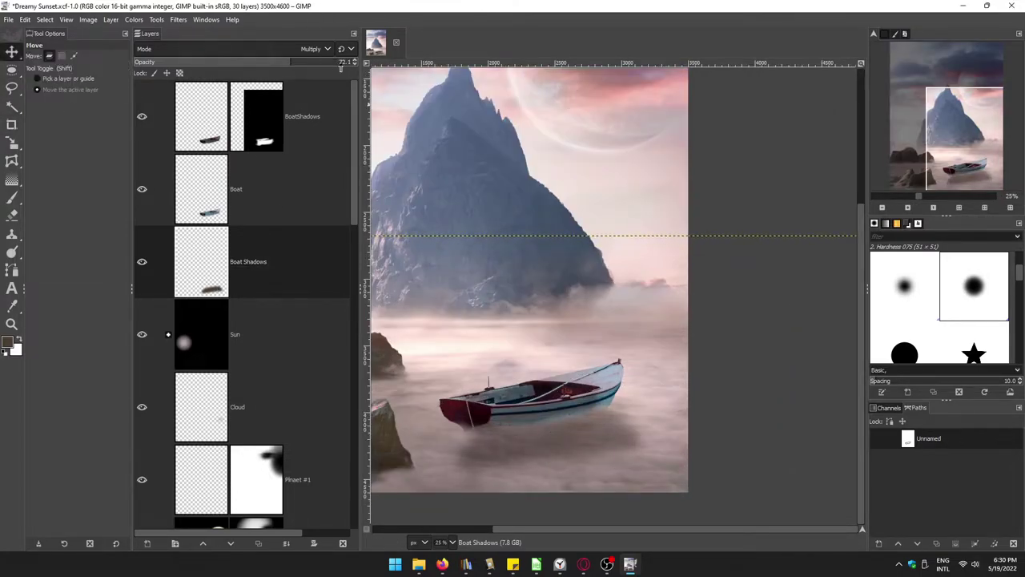
Step: Lower the Boat Shadows opacity and create a Multiply layer named Boat-ContactShadows
key(plus)
key(shift+ctrl+n)
text(Boat-ContactShadows)
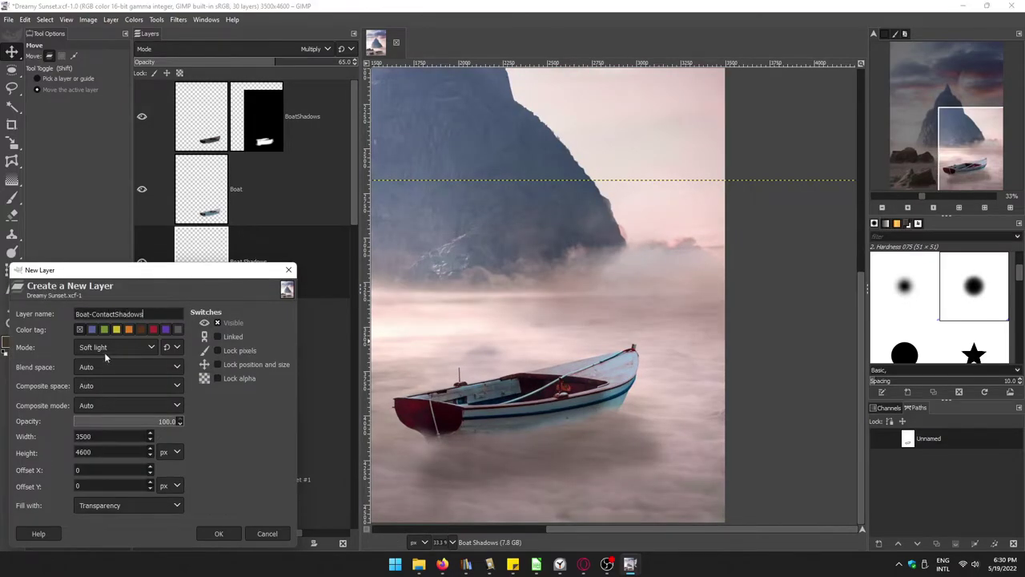
click(116, 347)
click(121, 188)
click(219, 534)
Step: Move Boat-ContactShadows below Boat Shadows and paint a soft dark stroke along the waterline
key(p)
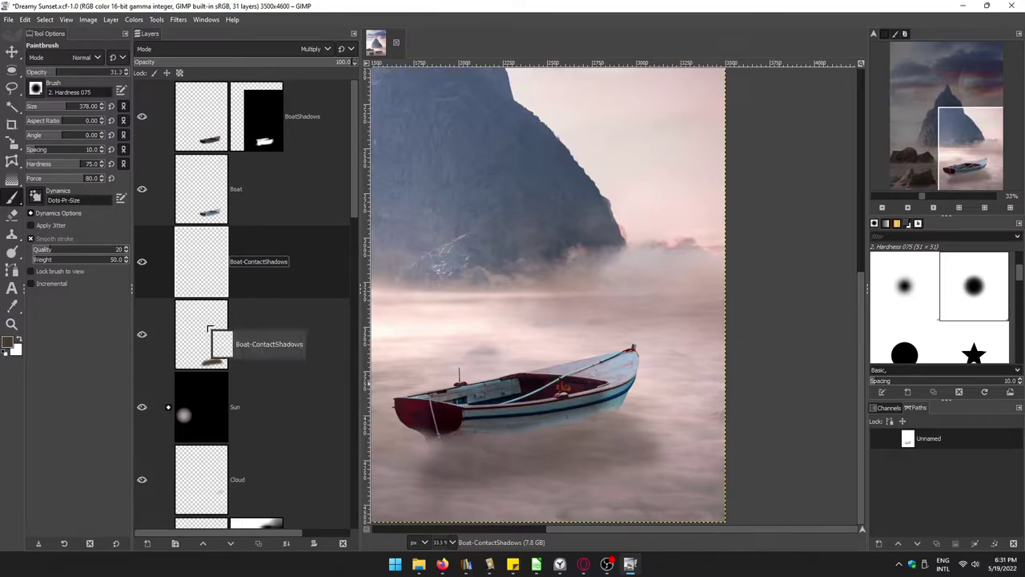
drag(200, 261, 241, 353)
click(35, 88)
click(36, 108)
key(plus)
key(plus)
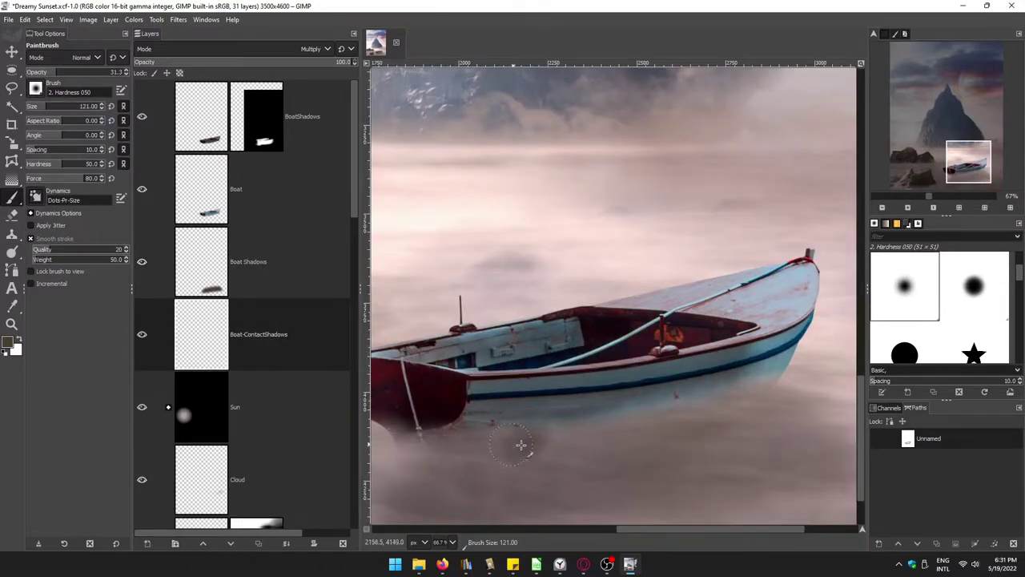
drag(690, 404, 498, 443)
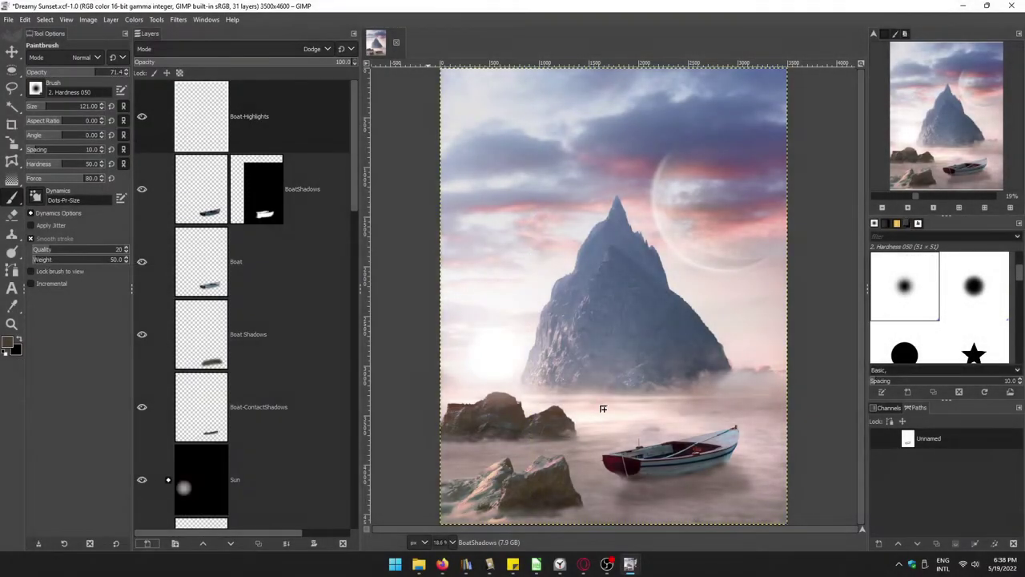
Step: Create the Dodge-mode Boat-Highlights layer, sample a pale pink colour and select the boat's outline
key(ctrl+comma)
key(o)
click(590, 396)
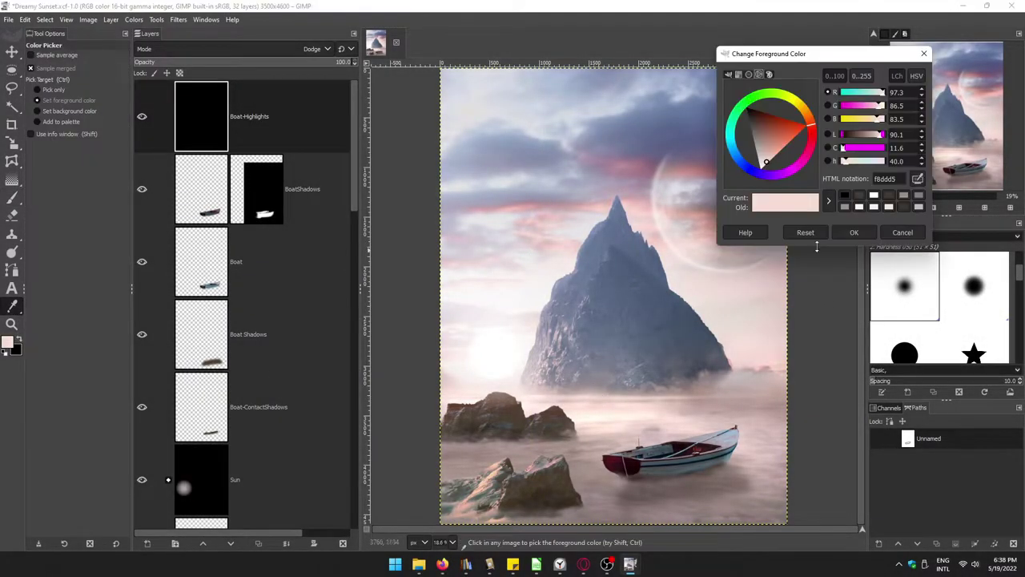
key(Return)
alt+click(211, 274)
Step: Set the paintbrush to a very low opacity and smaller size for the boat highlights
key(p)
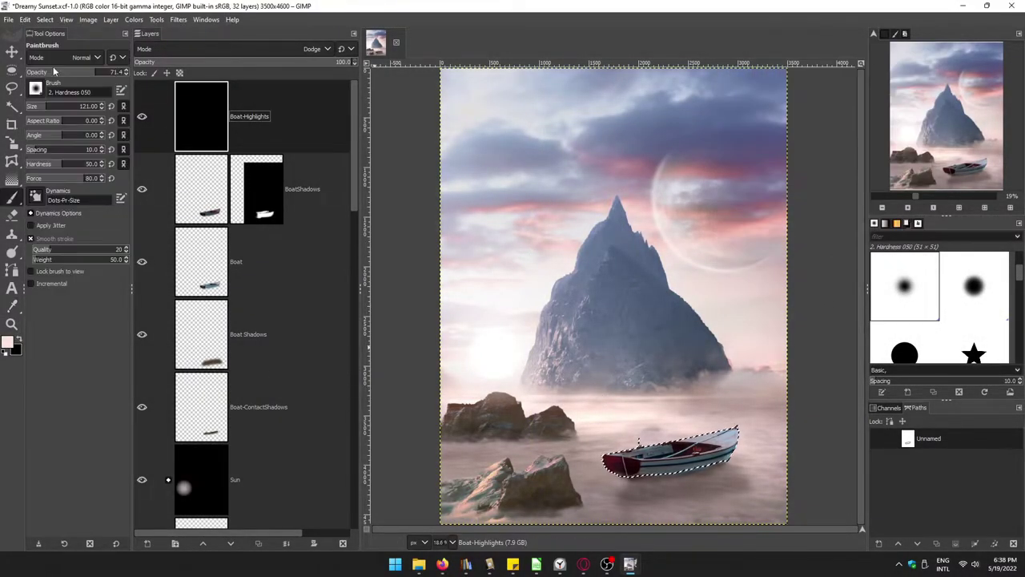
key(Return)
scroll(738, 448, up, 6)
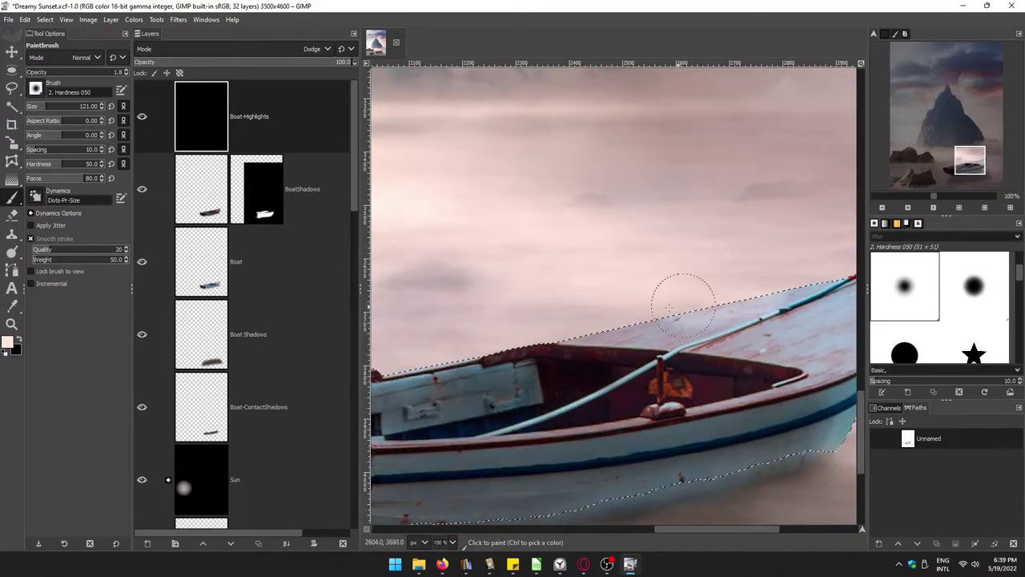
key(bracketleft)
key(bracketleft)
key(bracketleft)
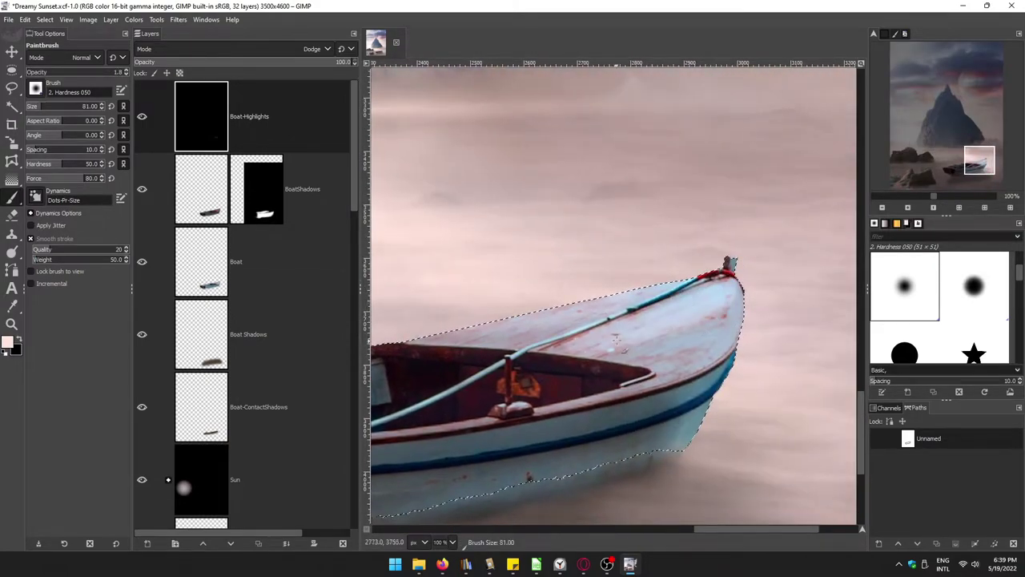
scroll(684, 269, left, 4)
scroll(684, 269, left, 4)
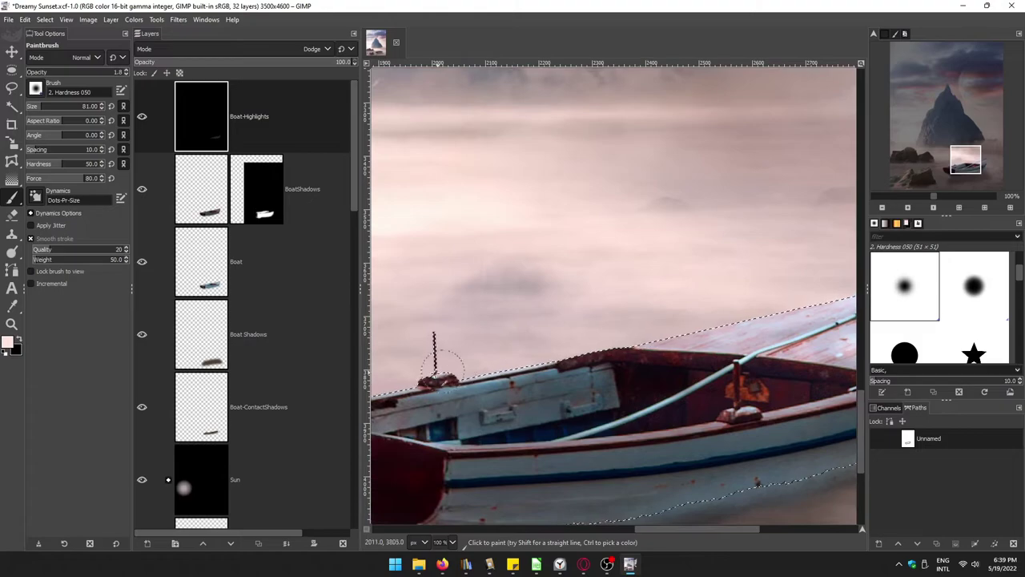
scroll(629, 244, left, 4)
scroll(629, 245, right, 4)
scroll(696, 248, right, 4)
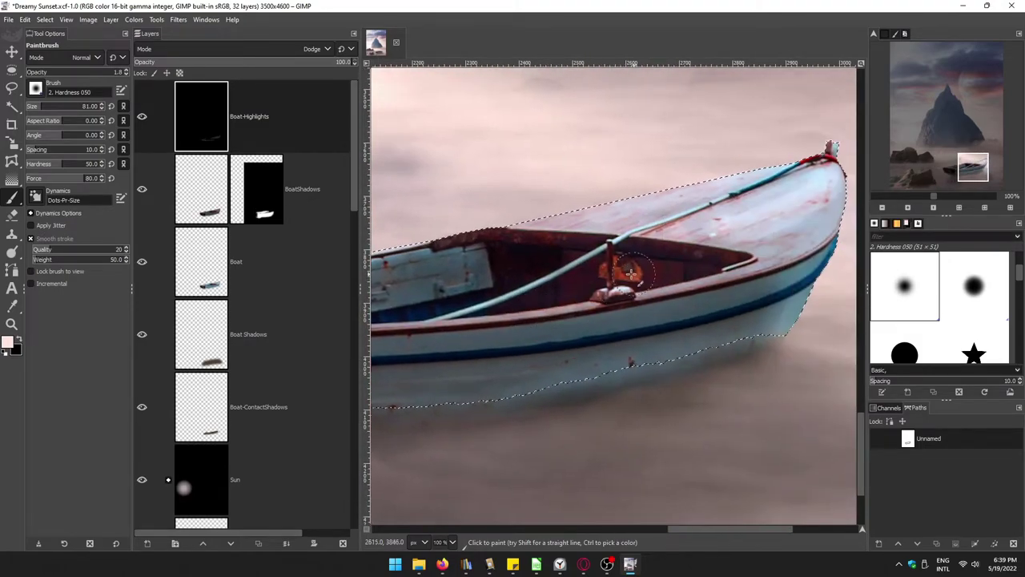
scroll(773, 254, right, 4)
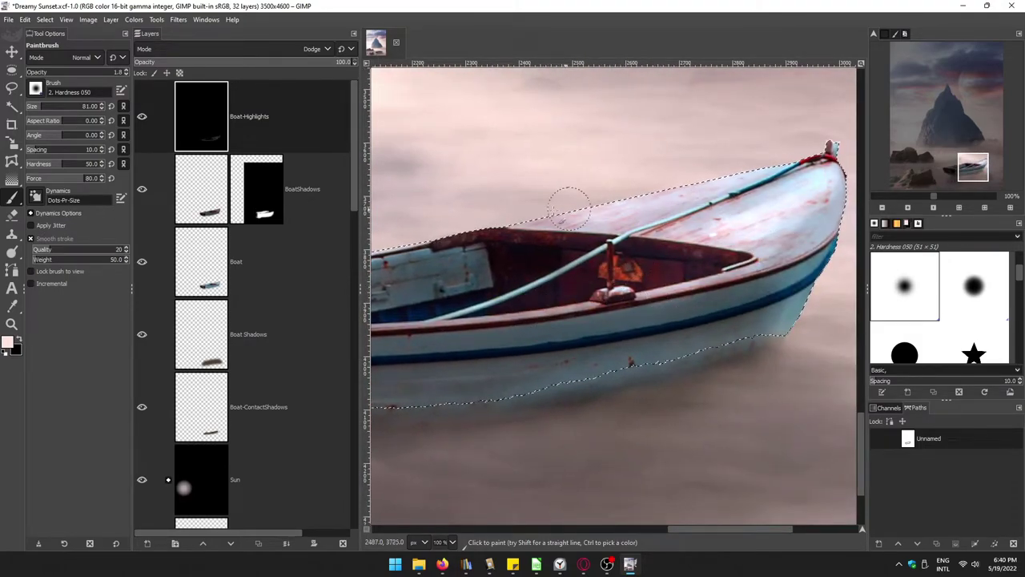
Step: Check the boat highlights at full view and on the red stern, restoring the low brush opacity
key(shift+ctrl+j)
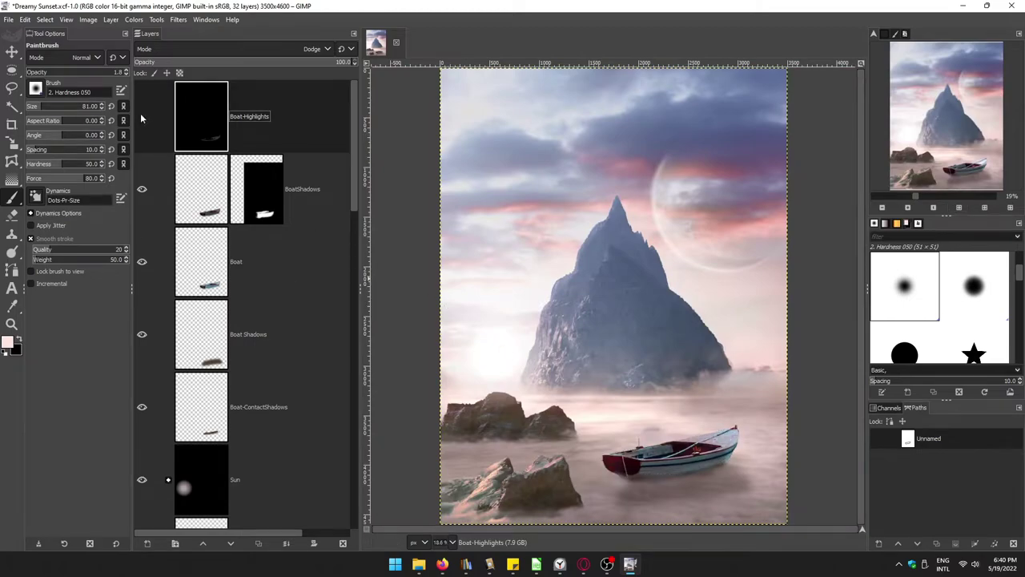
key(1)
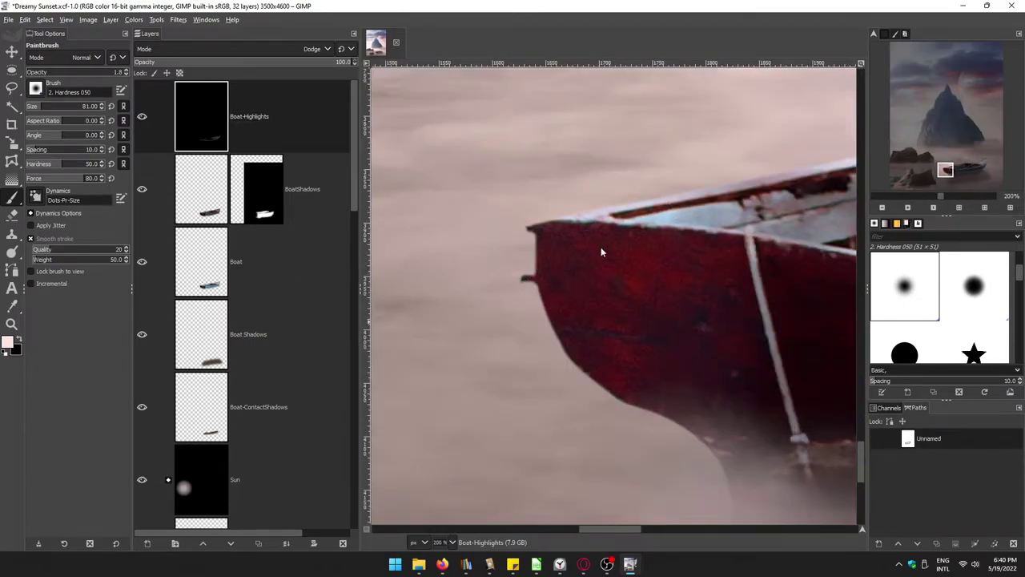
key(shift+ctrl+j)
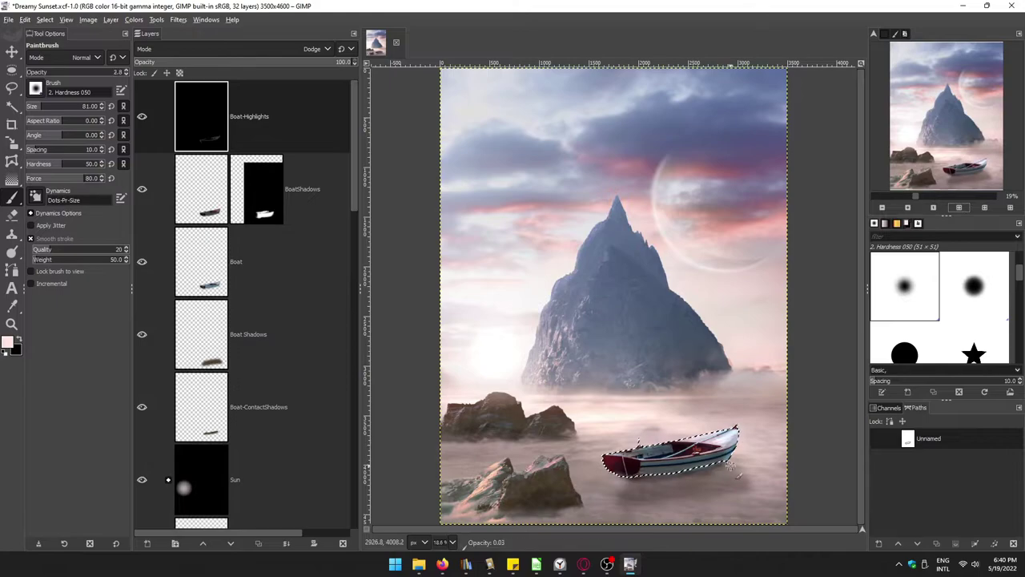
scroll(729, 464, up, 6)
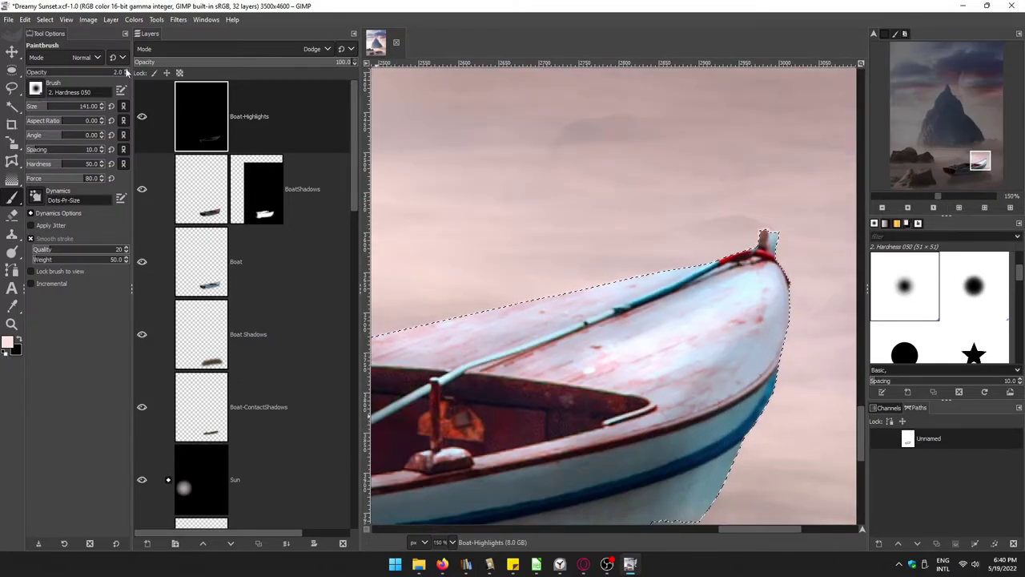
click(28, 72)
scroll(721, 320, down, 2)
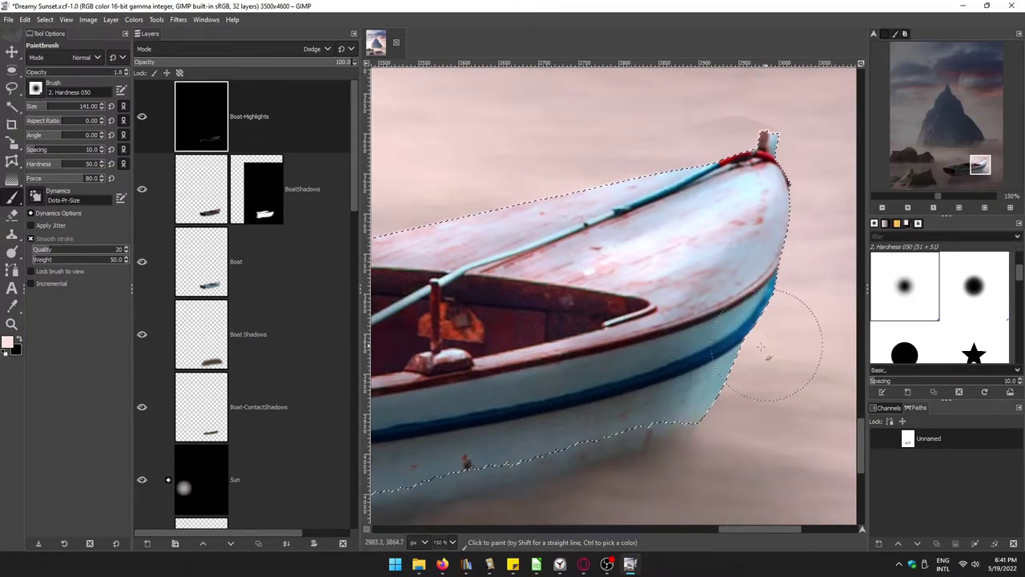
key(shift+ctrl+j)
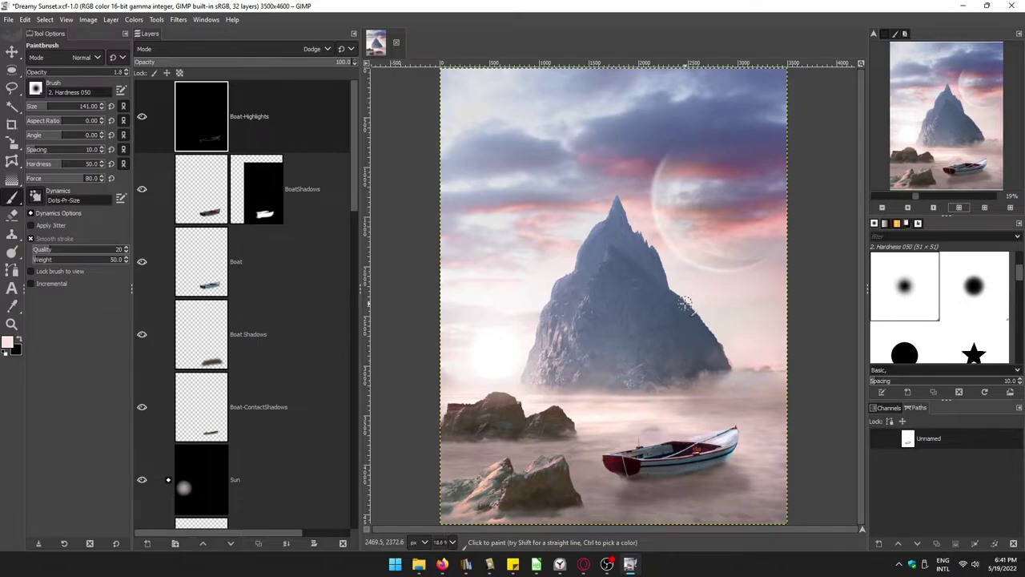
ctrl+scroll(647, 453, up, 3)
Step: Create the Boat-Highlights-White layer and enlarge the brush
key(shift+ctrl+n)
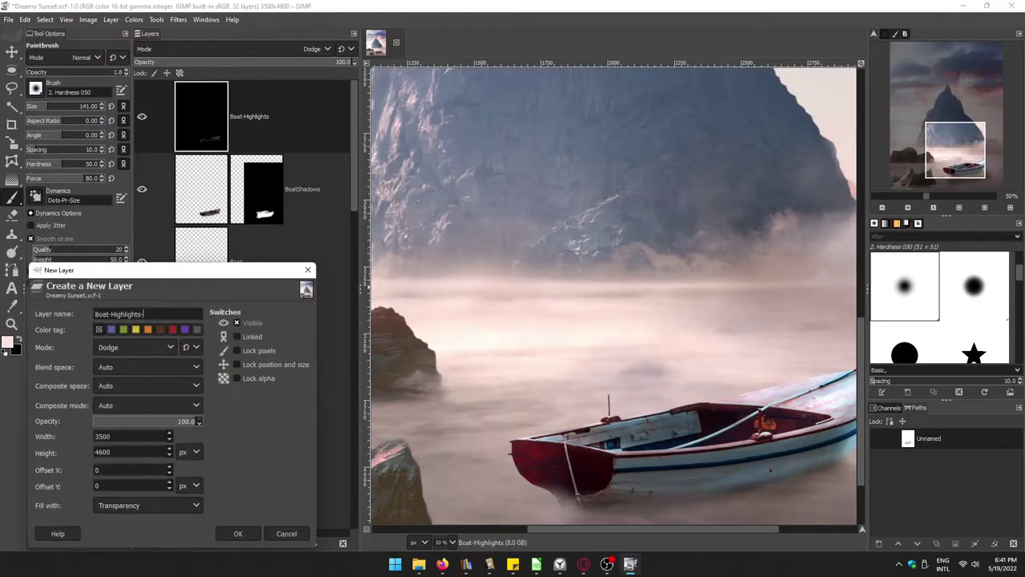
click(236, 535)
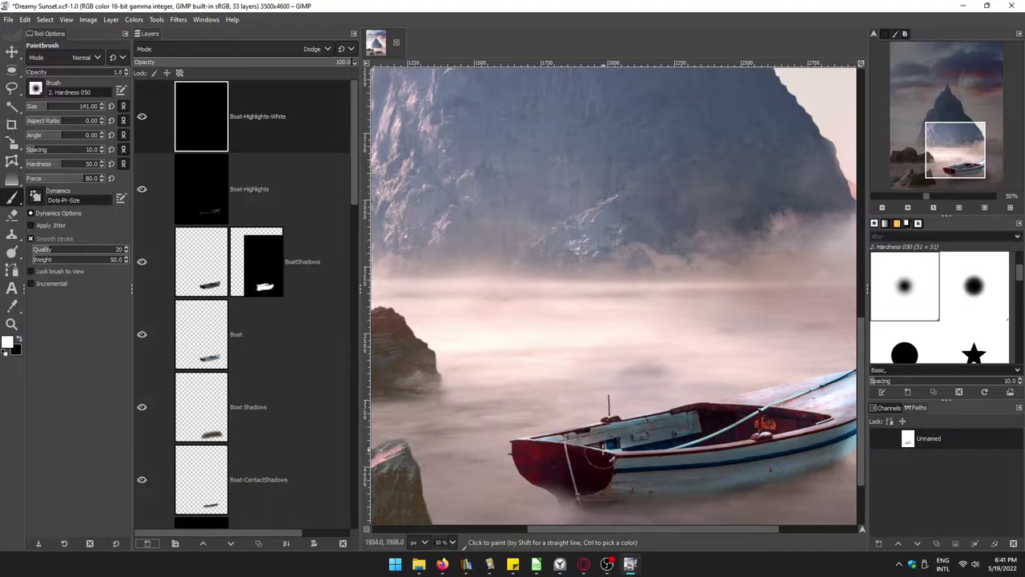
click(201, 347)
ctrl+scroll(545, 441, up, 4)
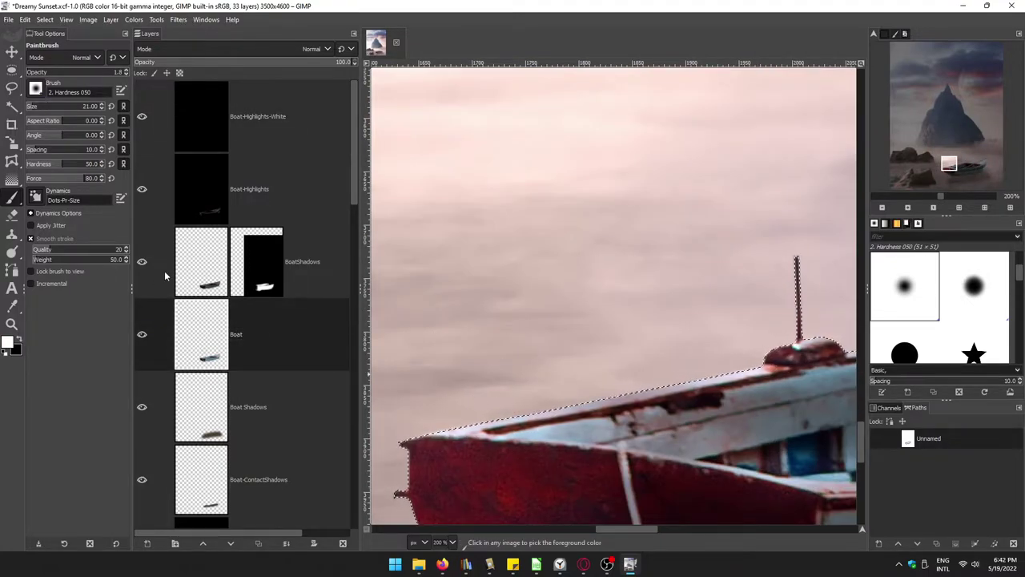
key(Home)
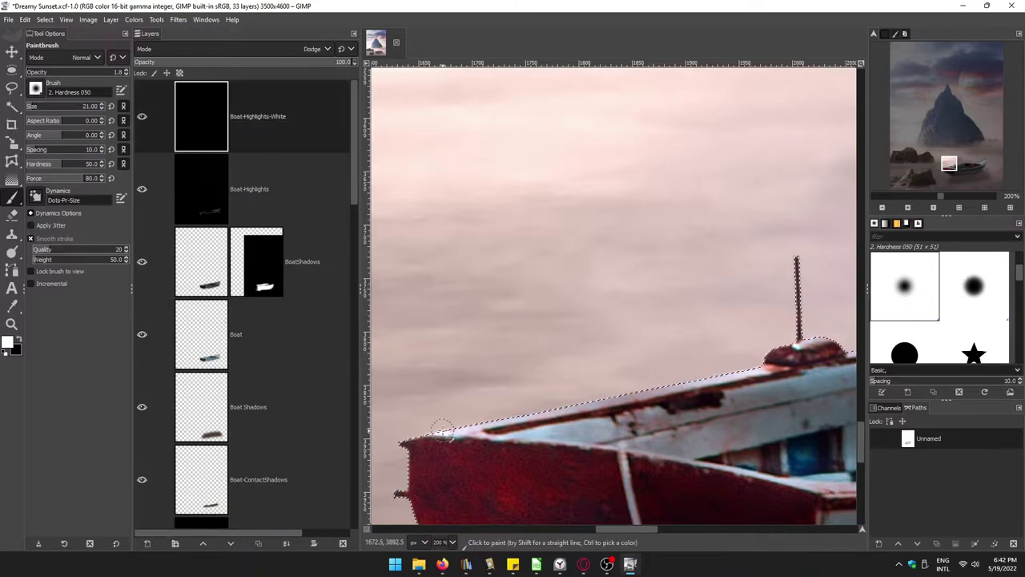
key(bracketright)
key(bracketright)
key(bracketright)
Step: Dodge-paint fine highlights along the boat's top edge and rail
scroll(789, 316, right, 3)
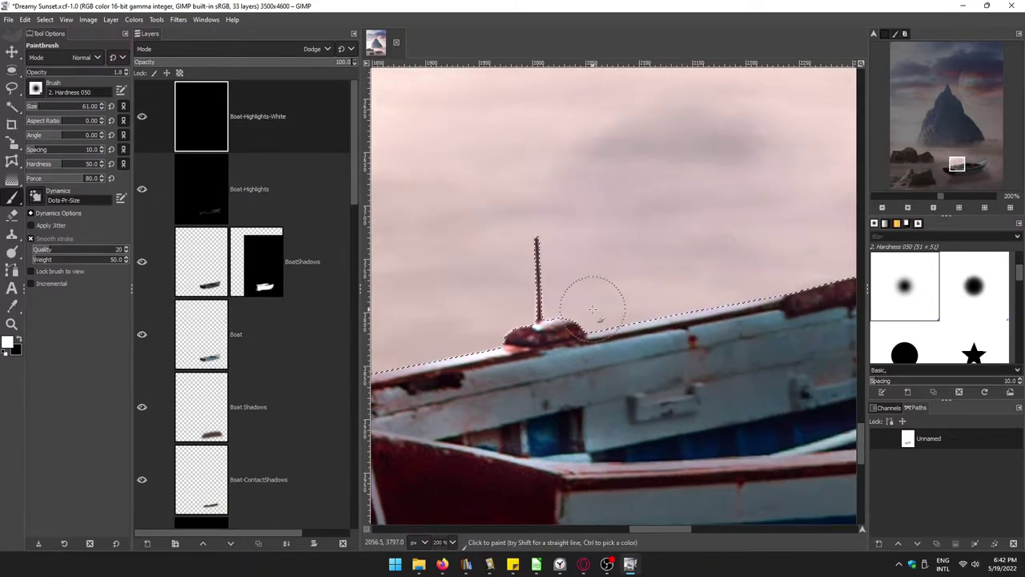
scroll(592, 309, right, 5)
scroll(560, 342, up, 1)
scroll(781, 345, right, 4)
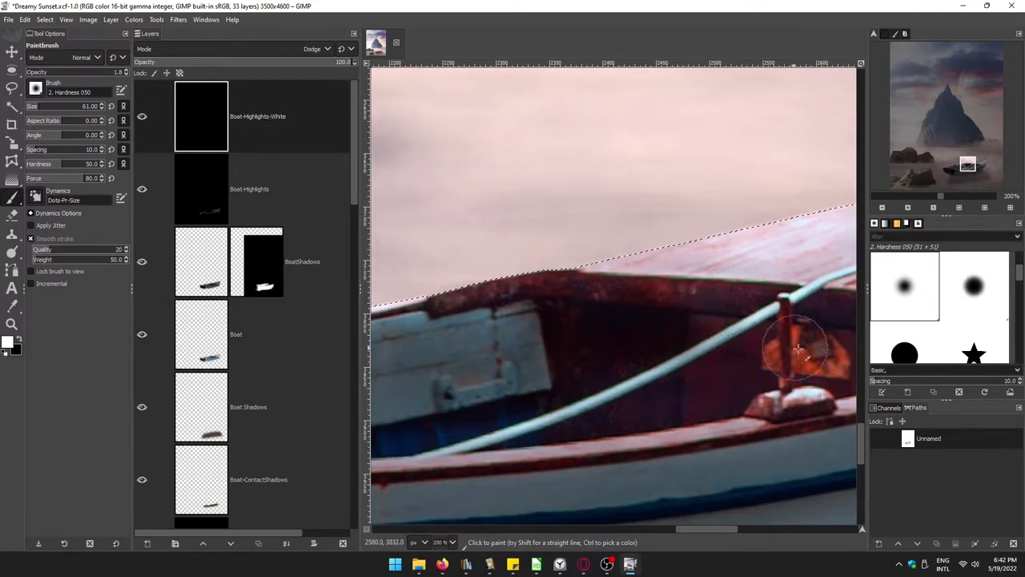
scroll(772, 305, right, 3)
scroll(765, 257, up, 1)
key(bracketleft)
key(bracketleft)
key(bracketleft)
drag(761, 236, 422, 299)
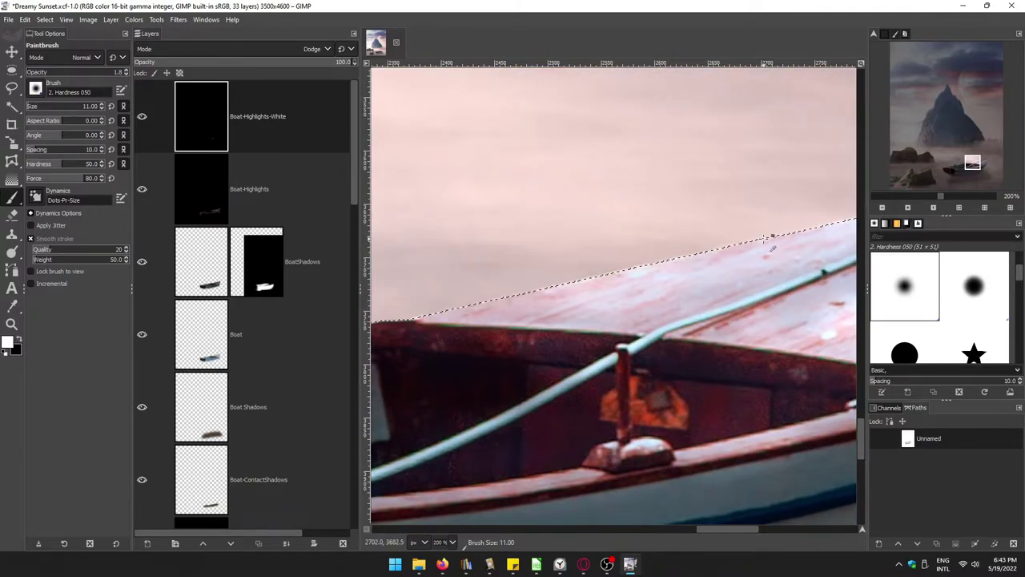
scroll(419, 315, right, 5)
scroll(419, 316, up, 2)
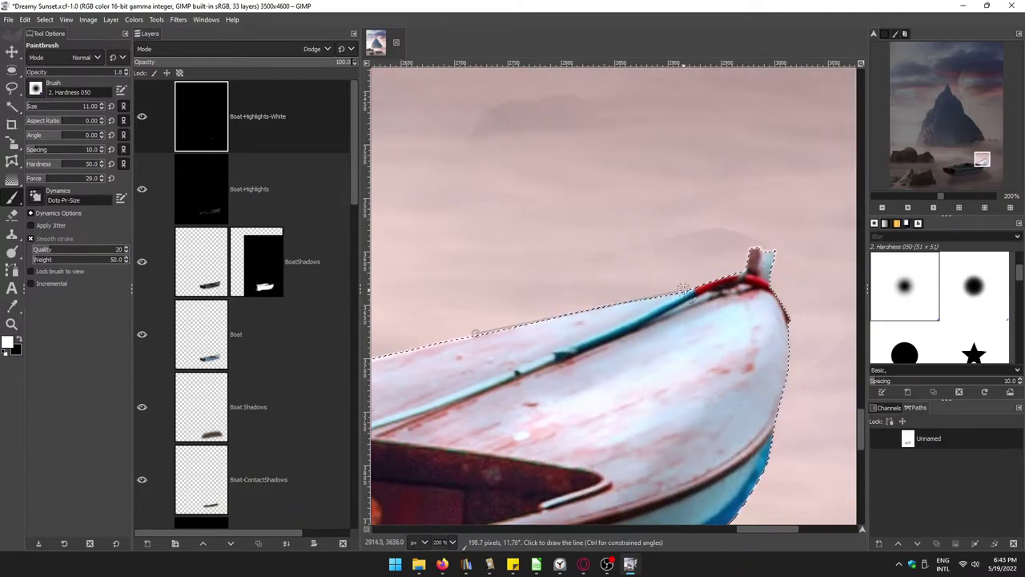
scroll(536, 352, left, 6)
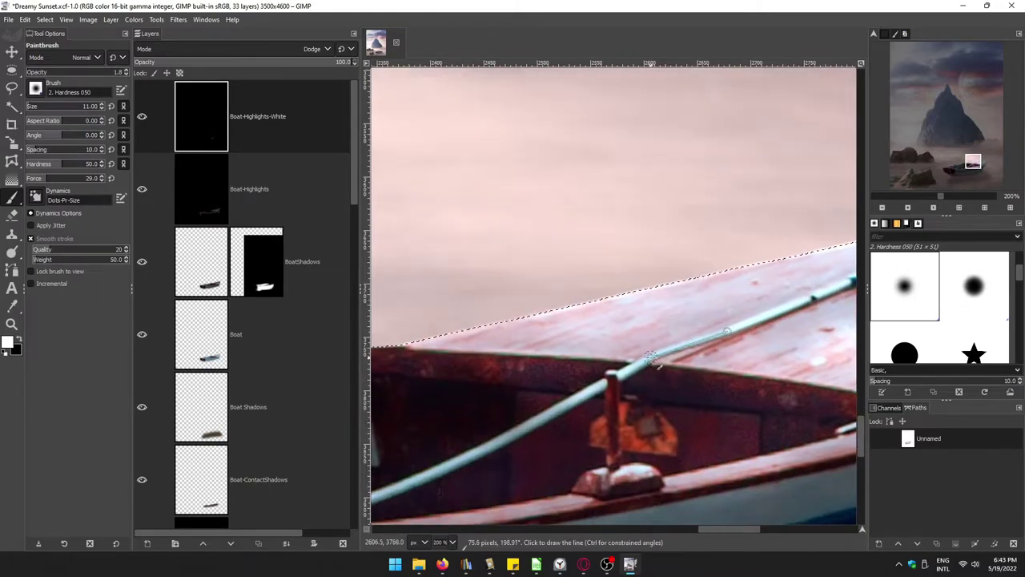
scroll(704, 383, down, 2)
drag(705, 383, 531, 435)
Step: Add a dodge stroke on the red bow with a smaller brush and fit the whole image
scroll(531, 434, right, 6)
scroll(531, 434, up, 2)
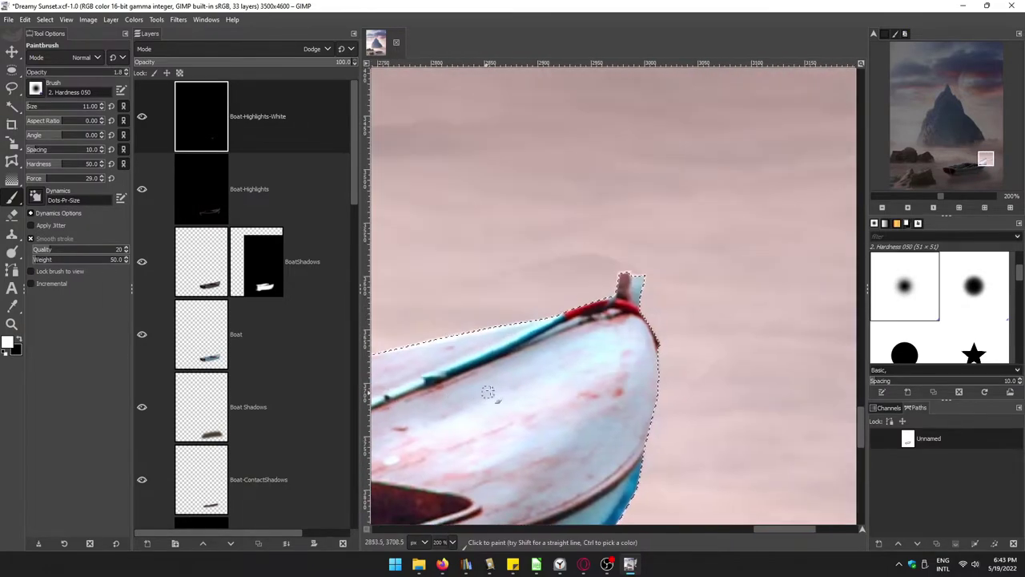
drag(782, 529, 745, 538)
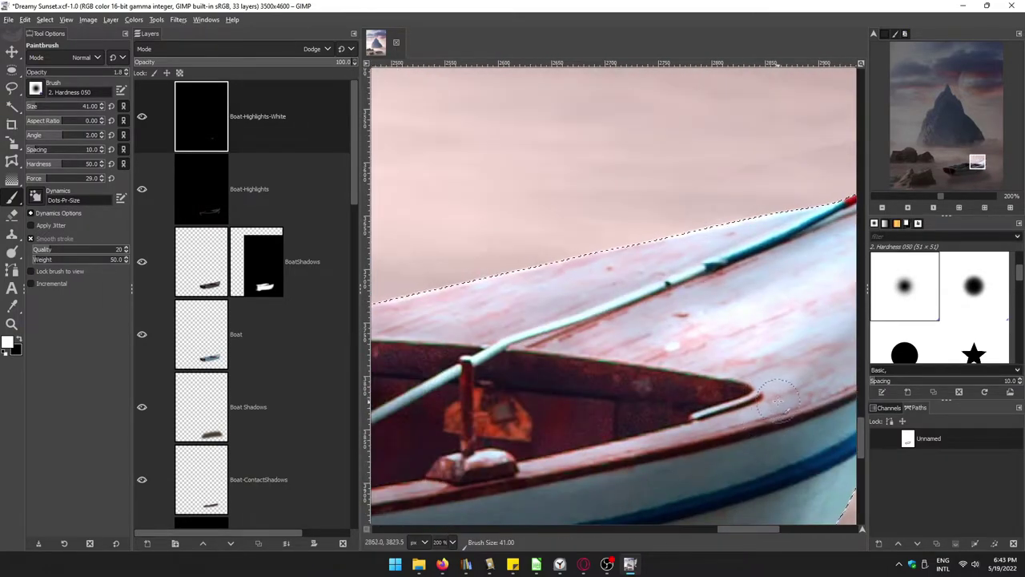
key(bracketleft)
key(bracketleft)
key(bracketleft)
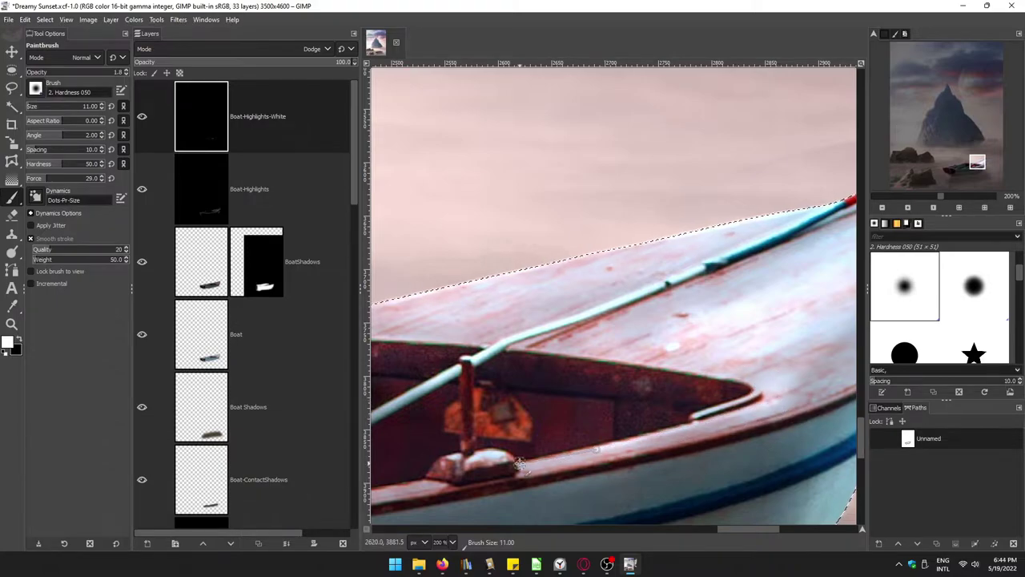
scroll(469, 381, left, 5)
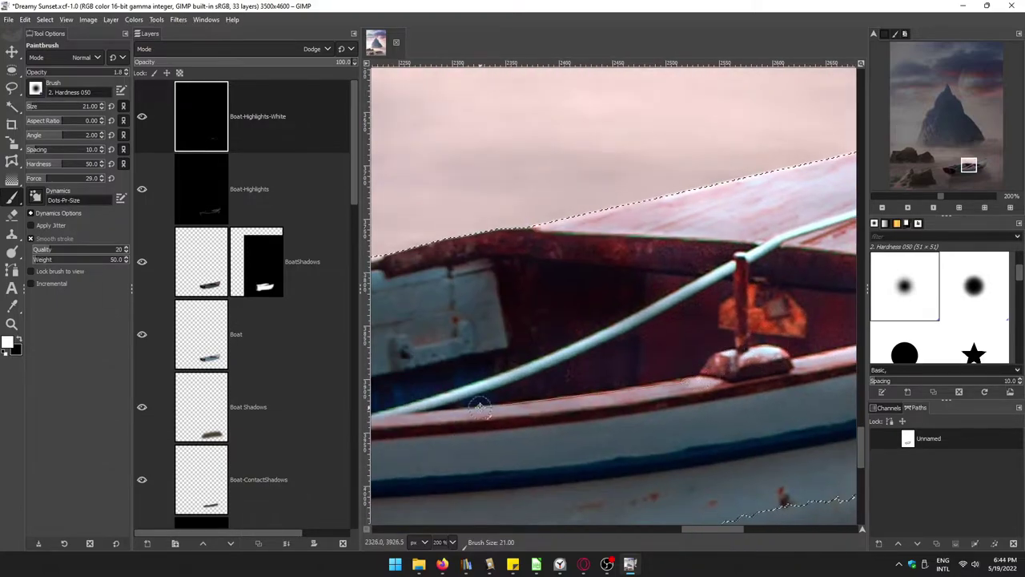
scroll(481, 400, left, 5)
scroll(485, 406, left, 4)
scroll(670, 367, left, 3)
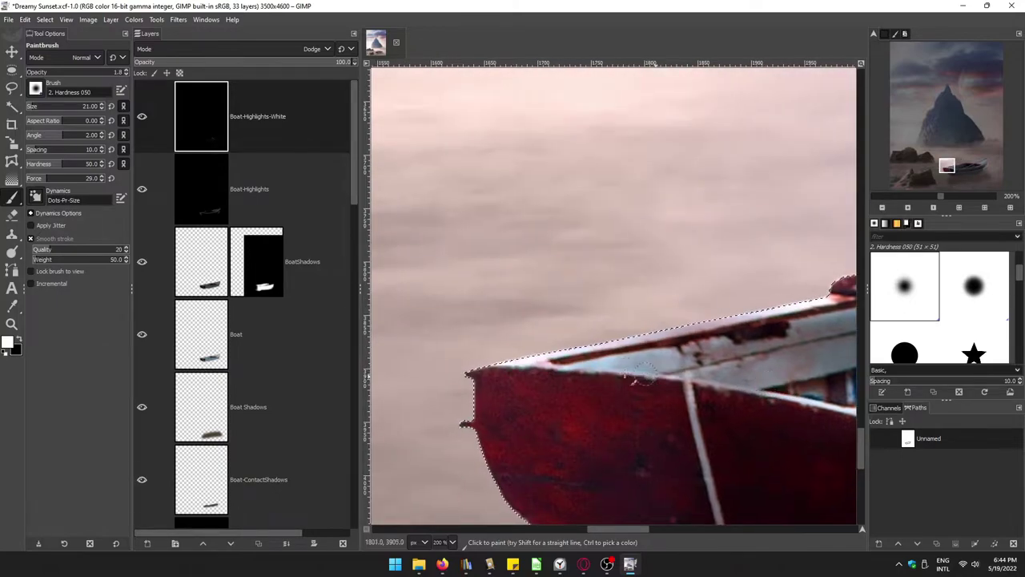
key(shift+ctrl+j)
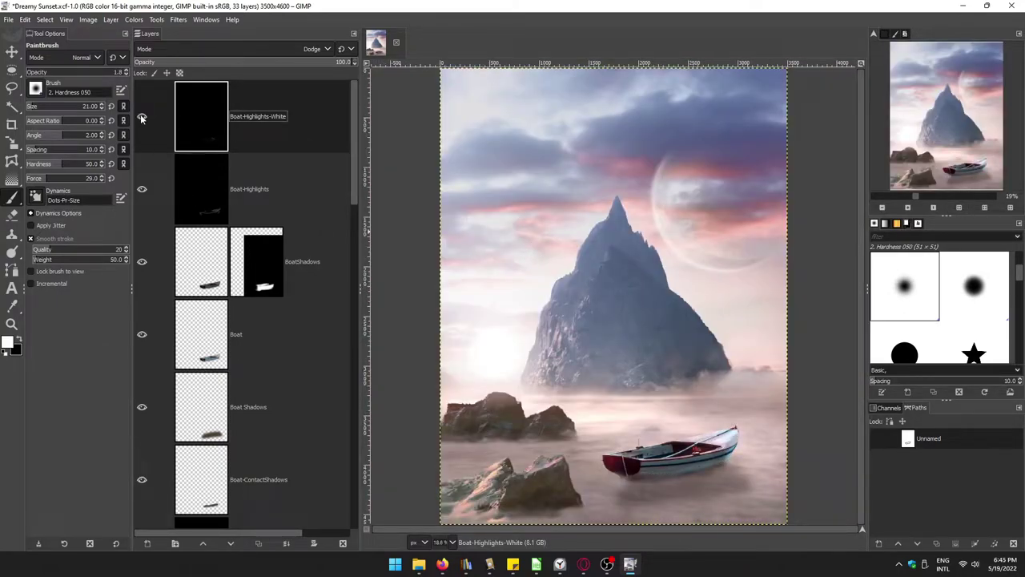
Step: Create the Boat-Highlights-Overlay layer and choose a light foreground colour
click(148, 543)
text(Boat-Highlights-Overlay)
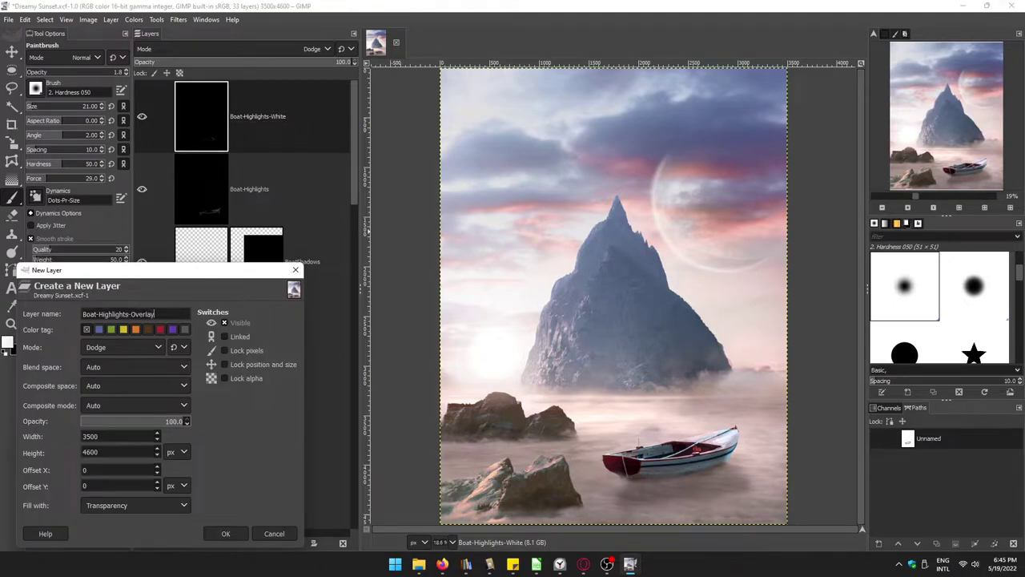
key(Return)
key(o)
click(7, 342)
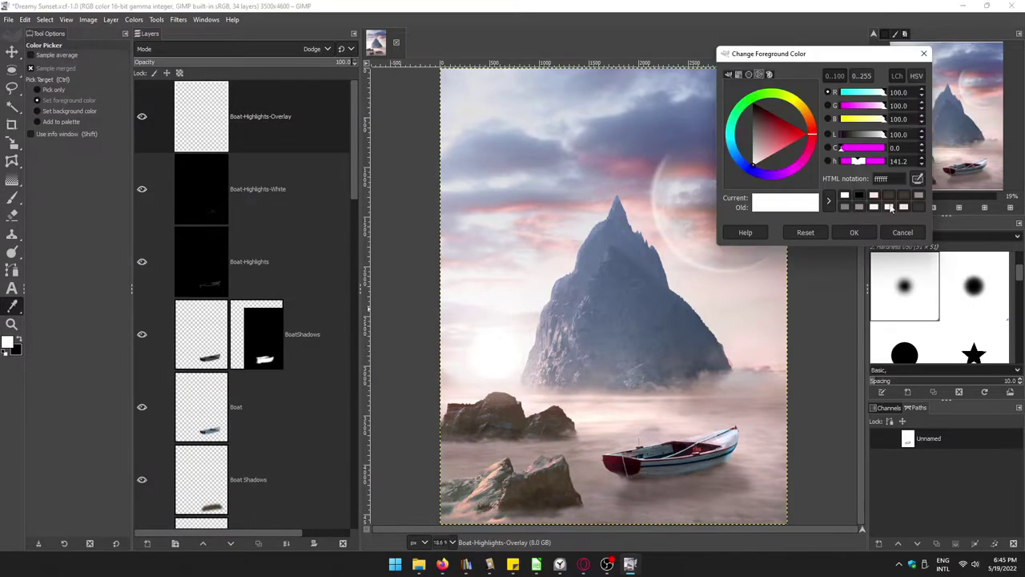
key(Return)
key(p)
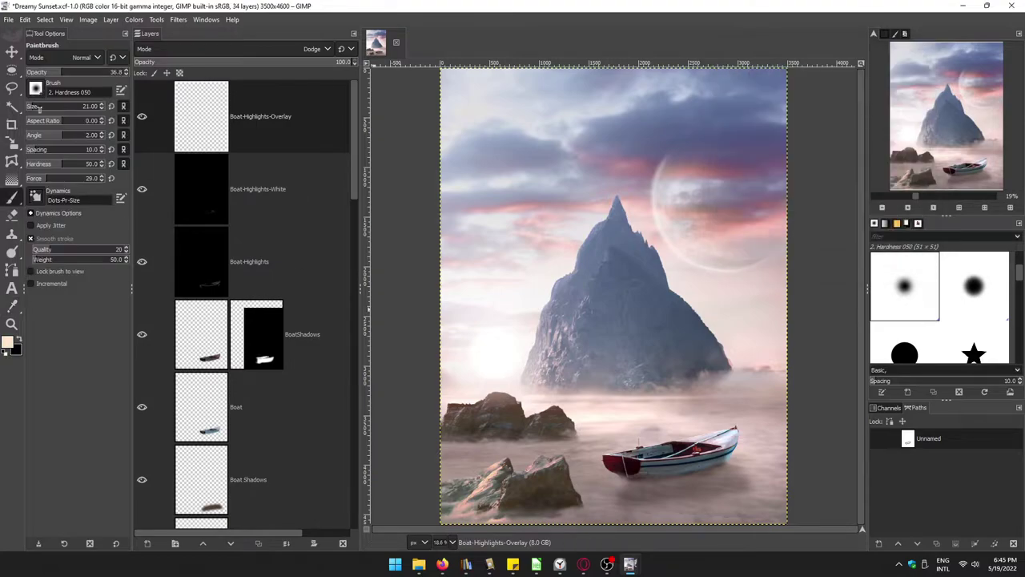
Step: Dab a soft light glow over the boat and set the layer to Overlay mode
click(695, 411)
key(ctrl+z)
click(316, 49)
click(220, 275)
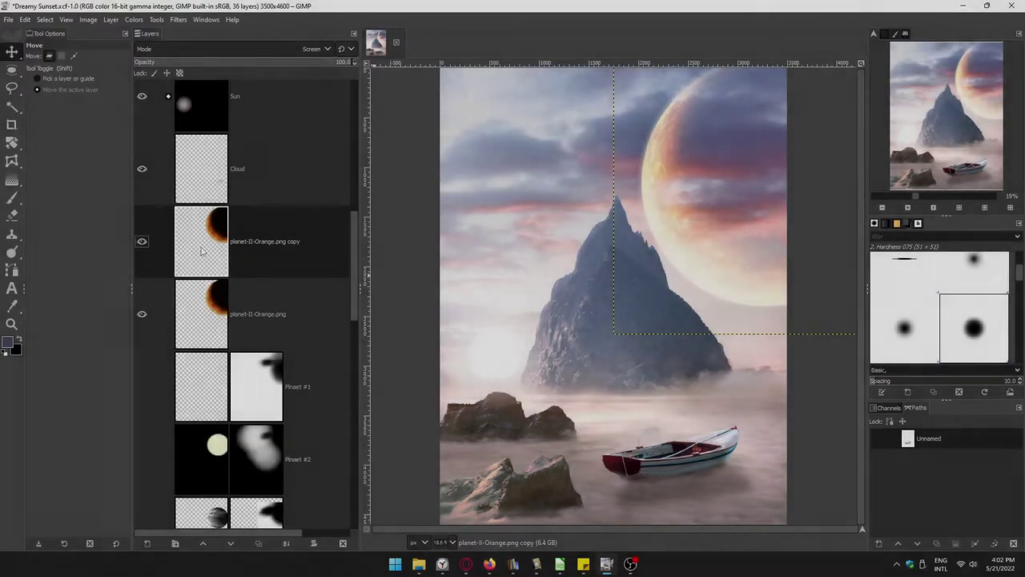
Step: Put the planet copy below at lower opacity, rename the pair Planet Screen and Planet Soft light, and begin the Plant Ring layer
drag(202, 251, 204, 326)
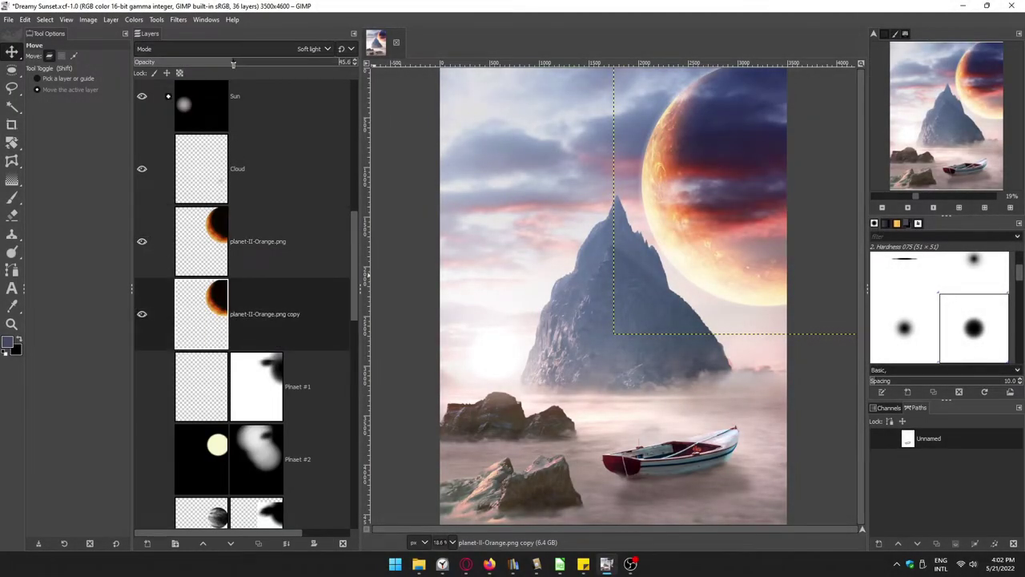
drag(233, 64, 216, 66)
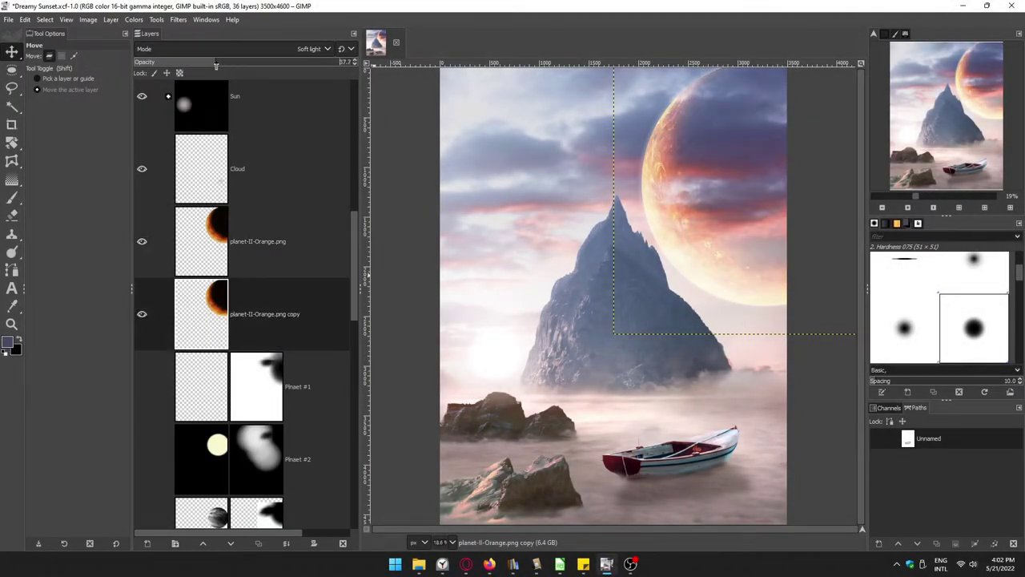
click(141, 240)
click(141, 240)
text(Planet Screen)
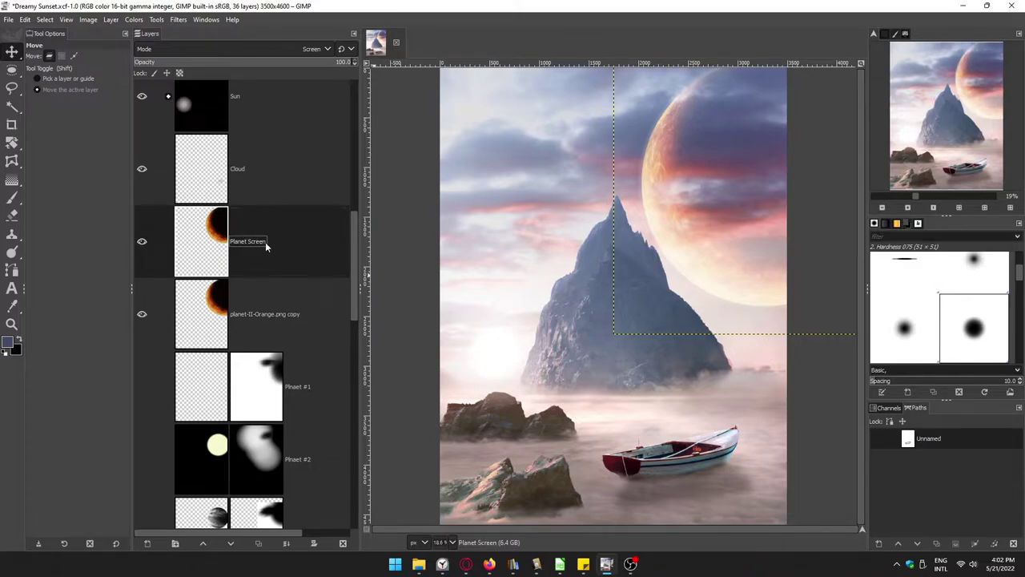
key(Tab)
text(Pl)
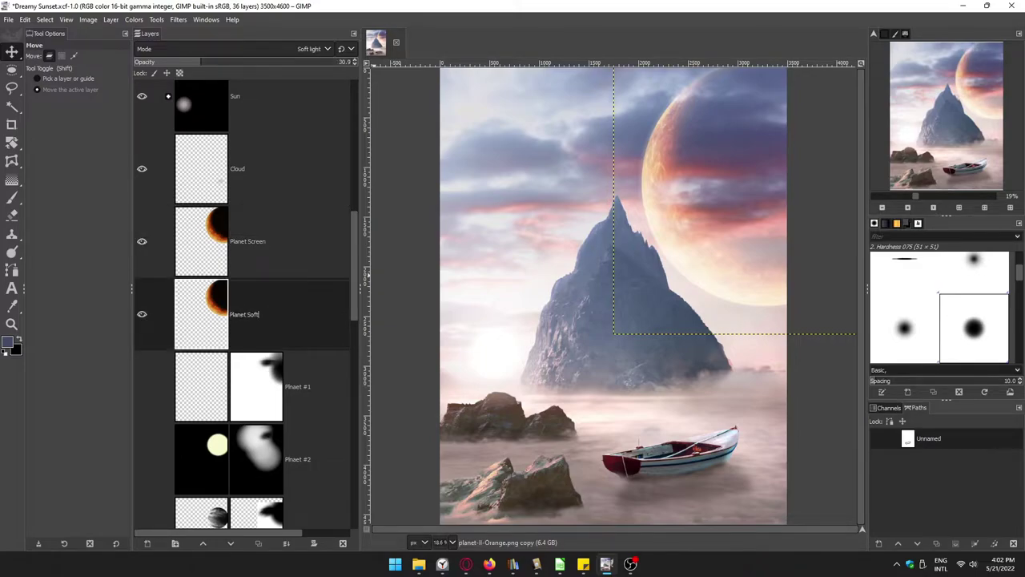
text(light)
click(197, 247)
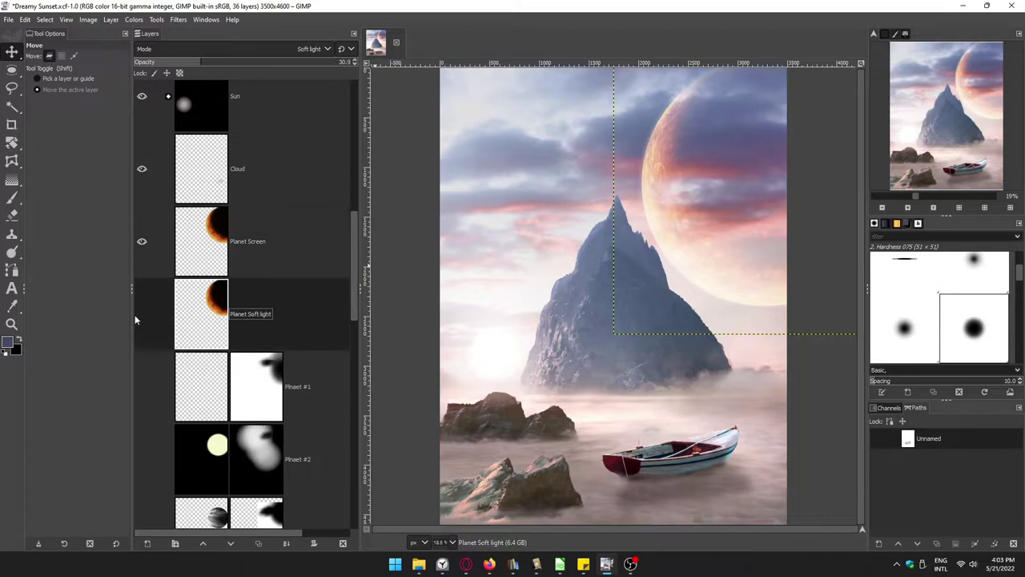
key(shift+ctrl+n)
Step: Create a black-filled Screen-mode Plant Ring layer and stroke the planet's outline in a light colour
click(94, 117)
key(Return)
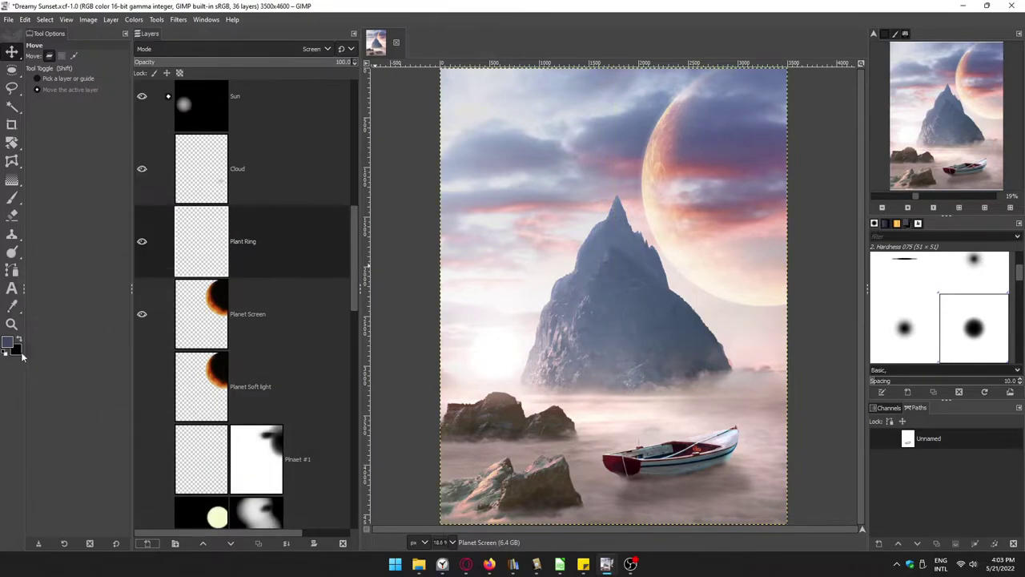
key(ctrl+period)
alt+click(210, 315)
click(12, 305)
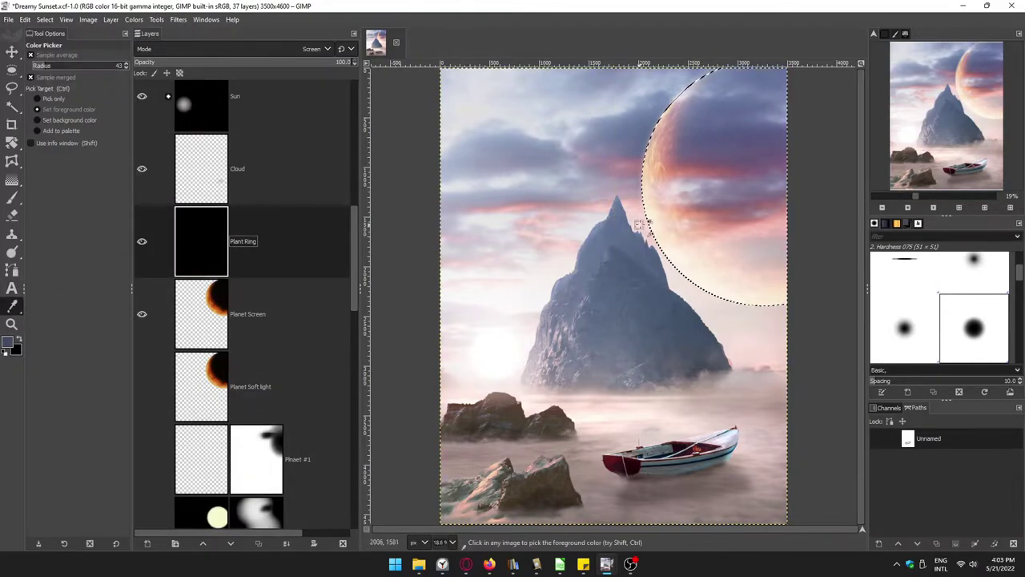
click(25, 19)
click(60, 305)
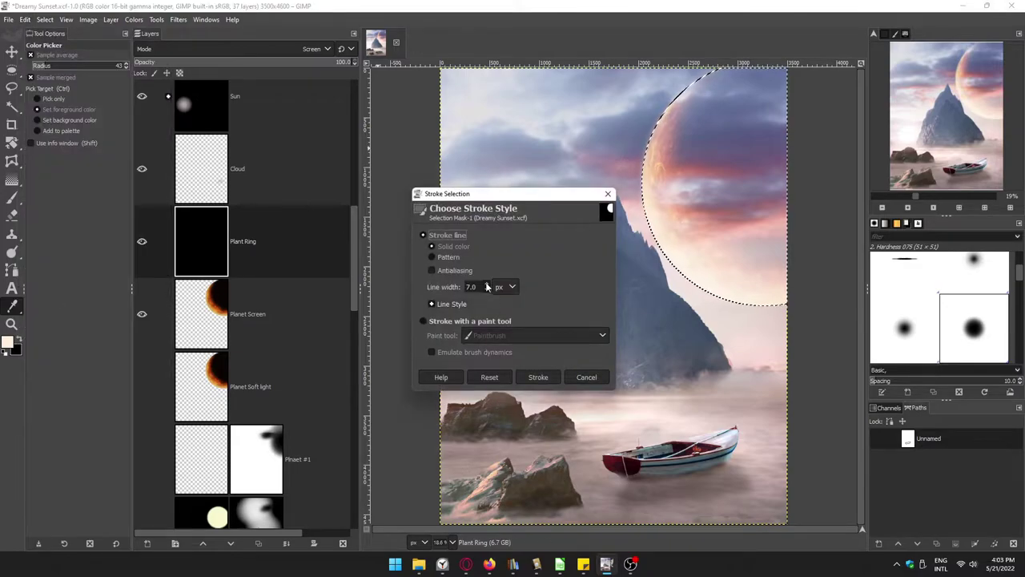
click(538, 377)
Step: Gaussian-blur the ring, lower Plant Ring to 40.7 opacity and add a white layer mask
click(178, 19)
click(210, 48)
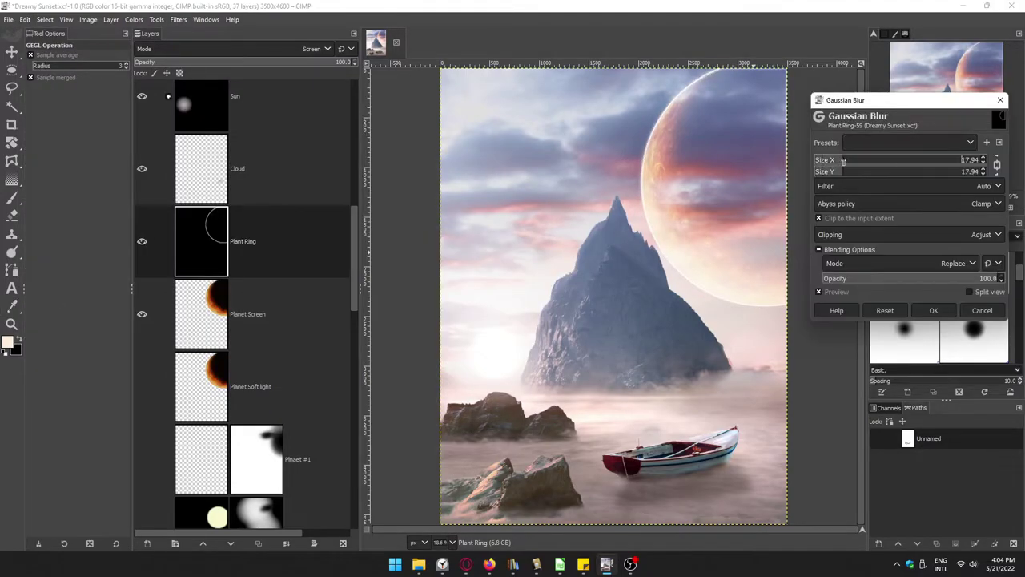
mouse_move(848, 160)
click(934, 311)
click(275, 64)
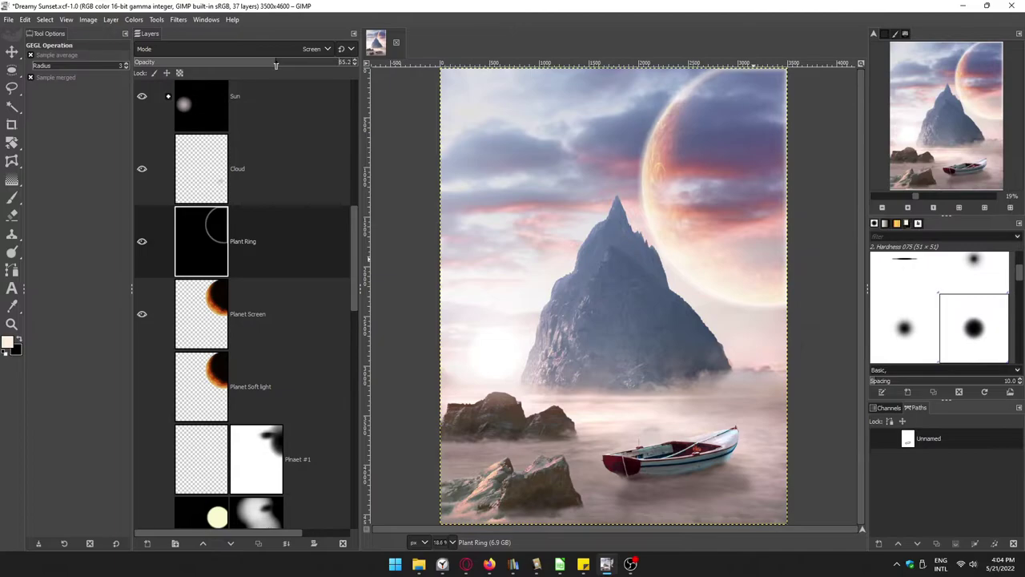
click(143, 246)
click(313, 543)
click(311, 538)
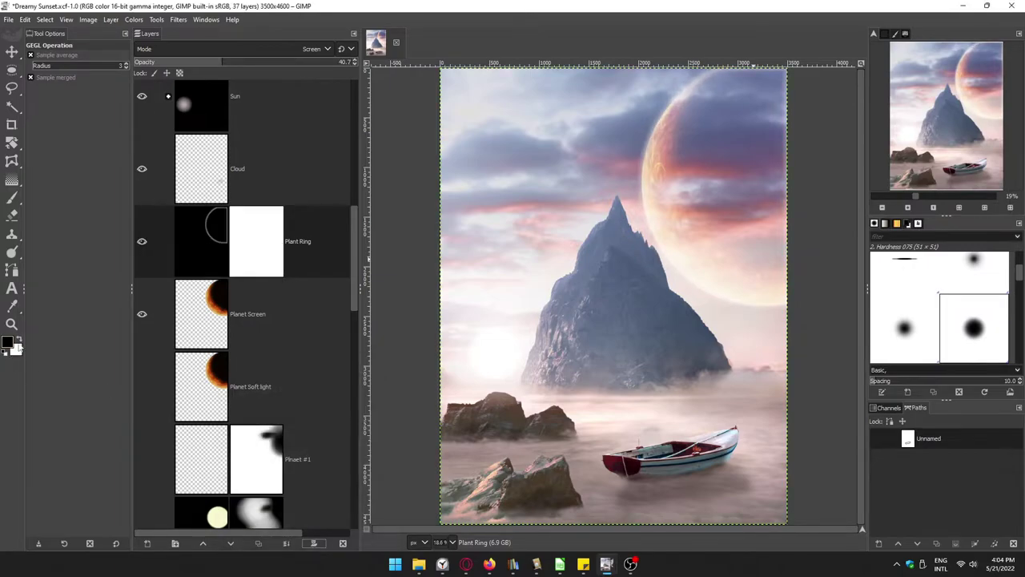
key(p)
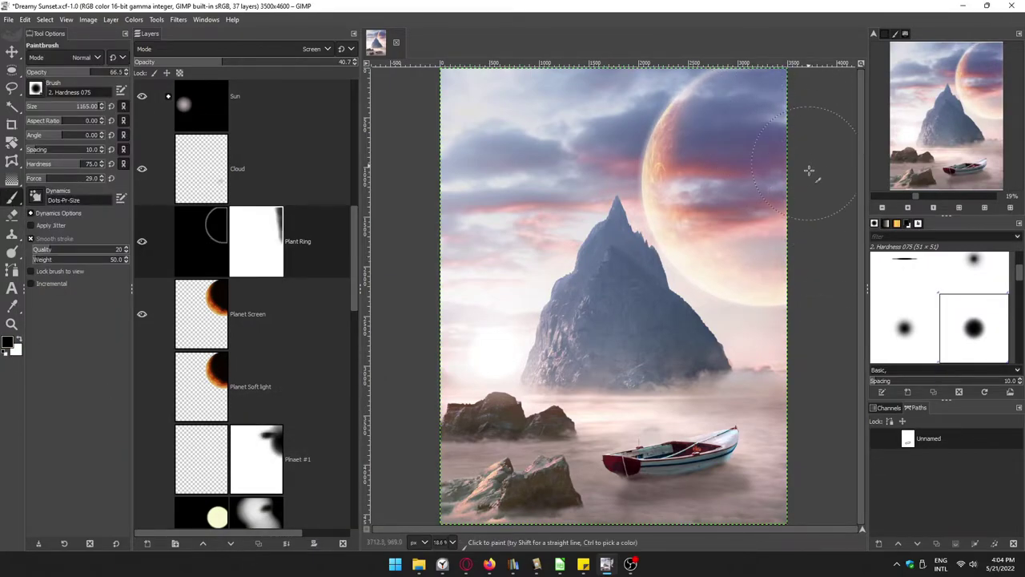
Step: Create the Plant DodgeLight layer and fill the planet selection with a cream background colour
click(161, 547)
text(Plant DodgeLight)
key(Return)
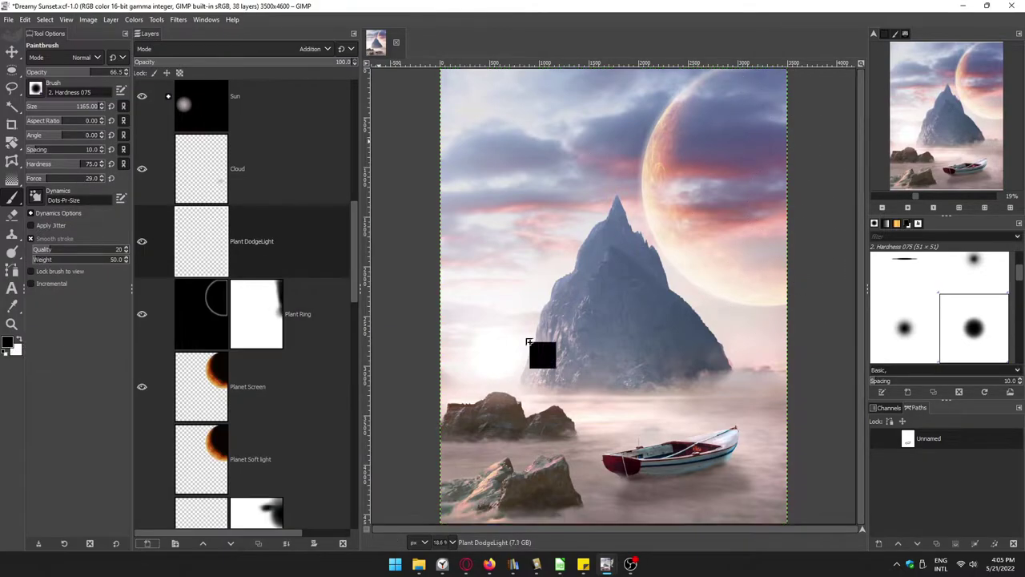
click(16, 346)
click(732, 87)
click(853, 232)
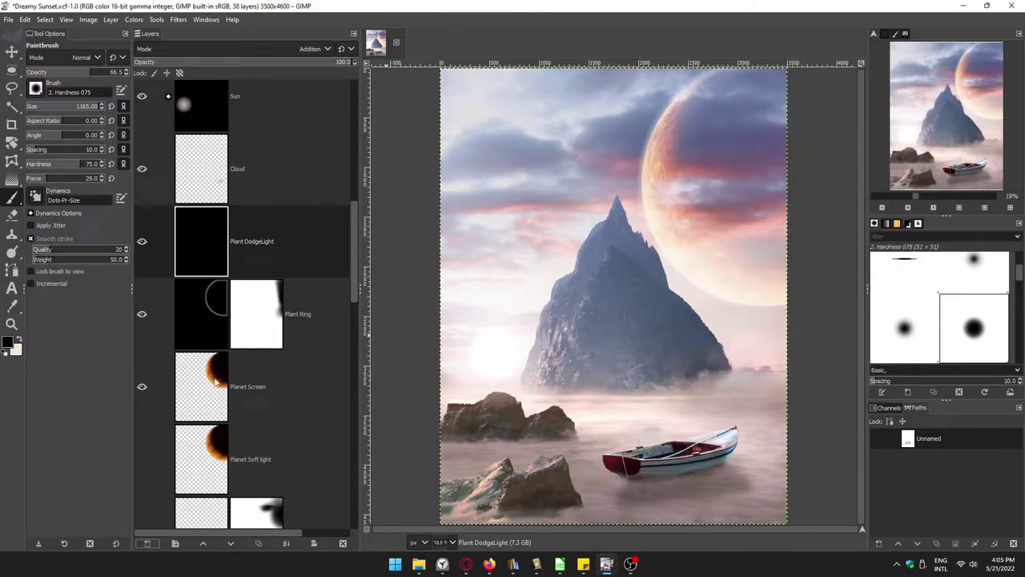
click(25, 19)
click(64, 265)
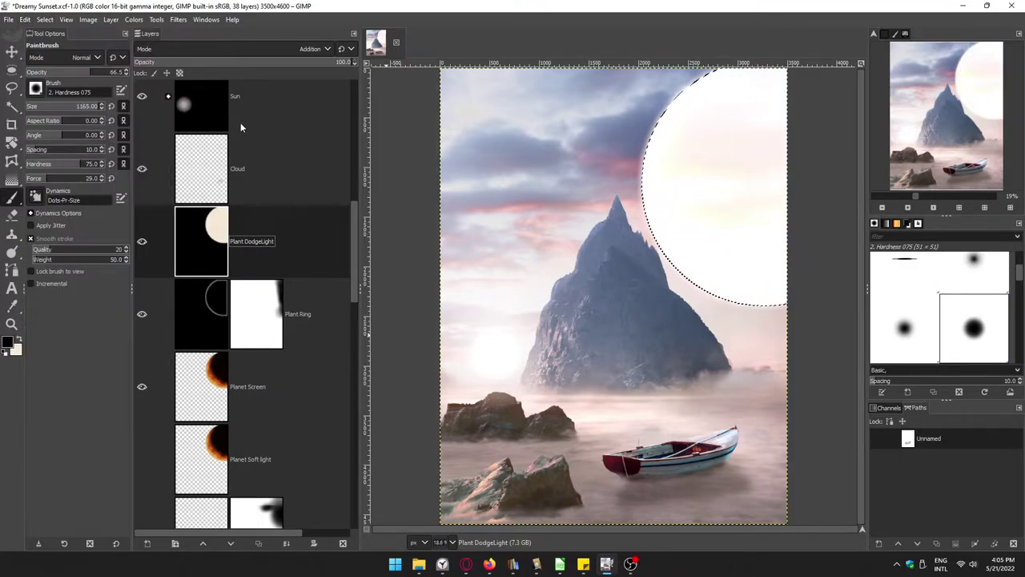
Step: Blur the cream disc, keep it at 27.5 opacity and add a black layer mask
drag(240, 62, 195, 62)
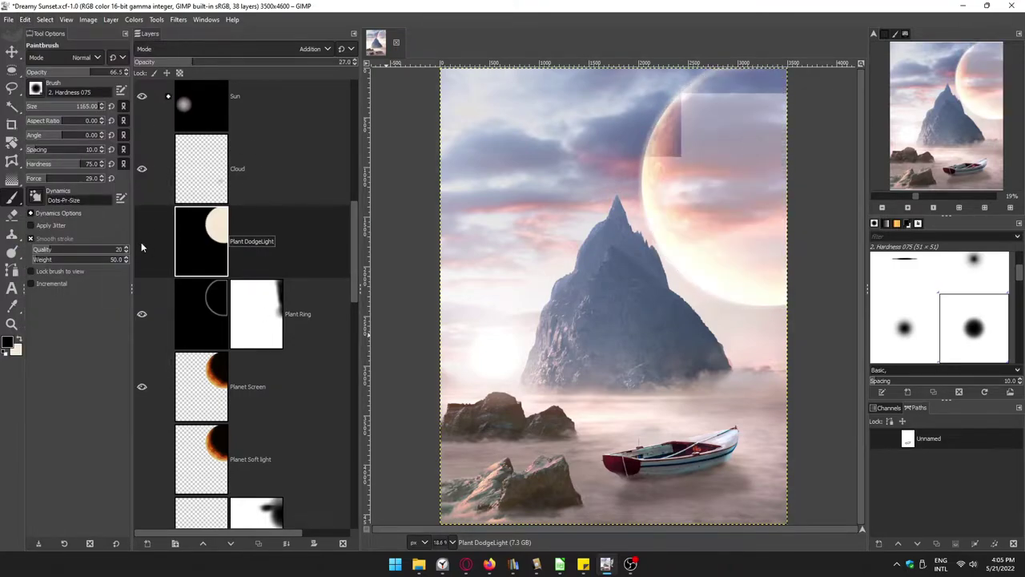
drag(293, 67, 353, 62)
key(shift+ctrl+f)
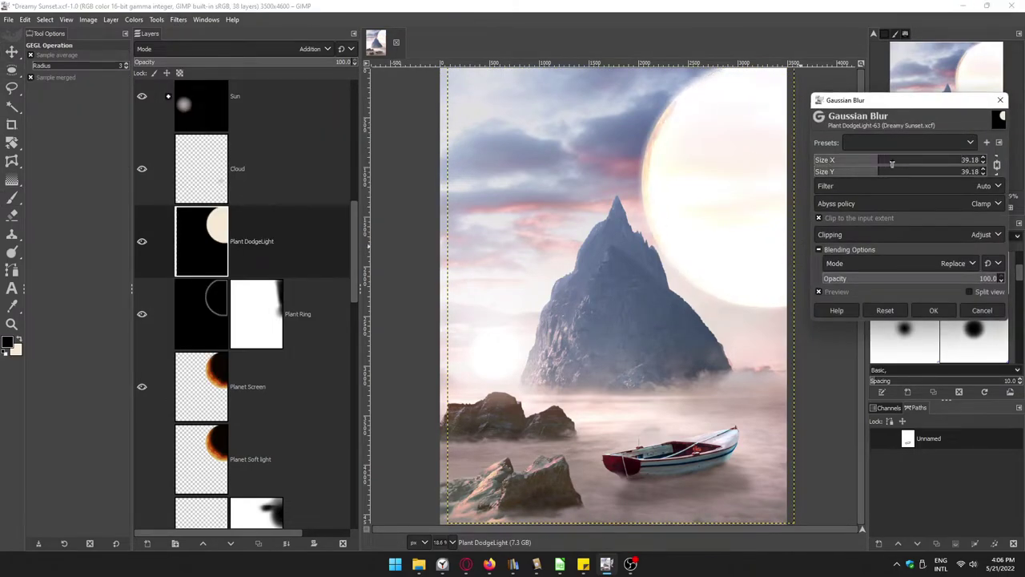
click(933, 310)
key(m)
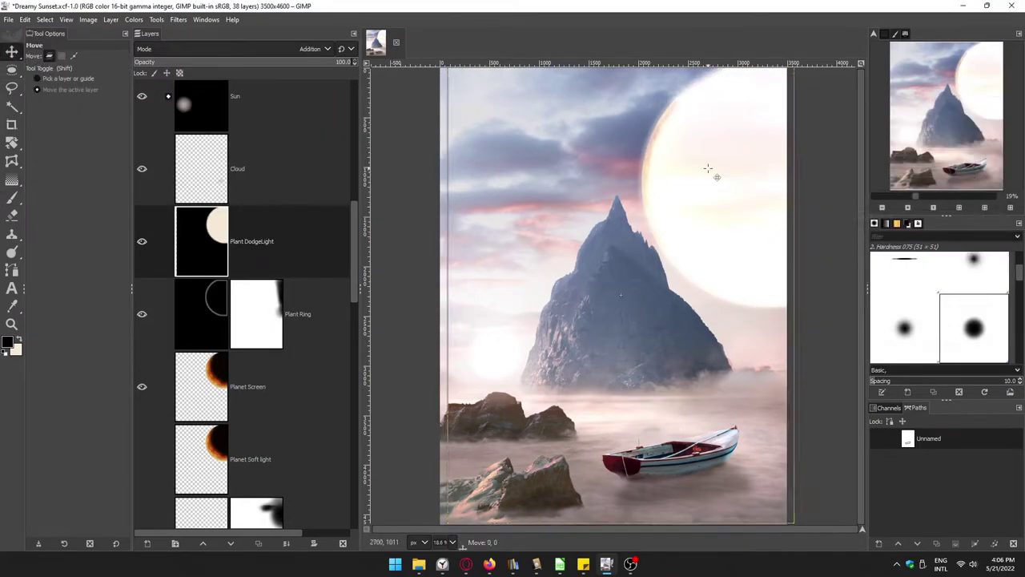
drag(709, 170, 705, 164)
key(ctrl+z)
key(ctrl+z)
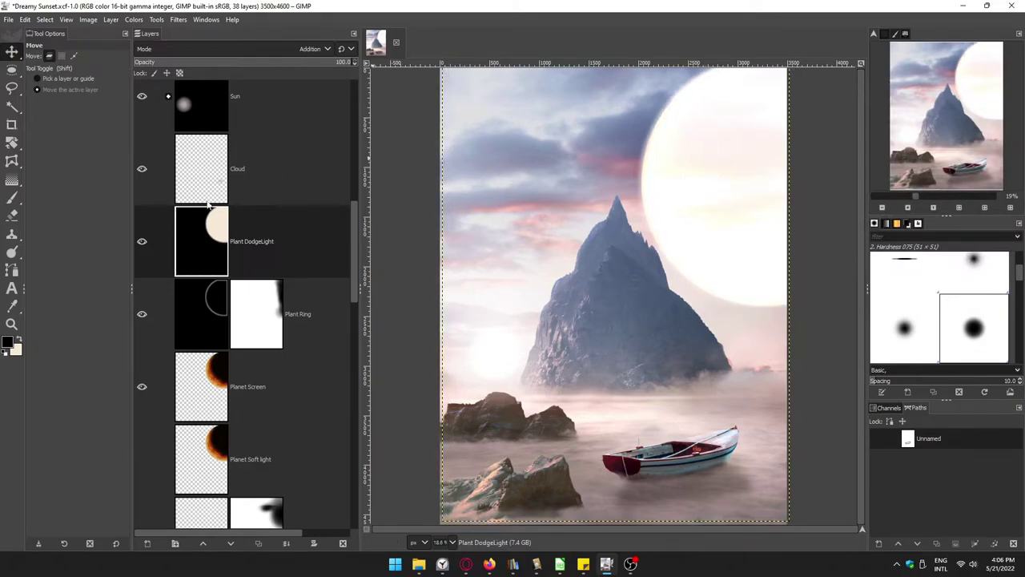
key(ctrl+z)
click(313, 542)
click(315, 536)
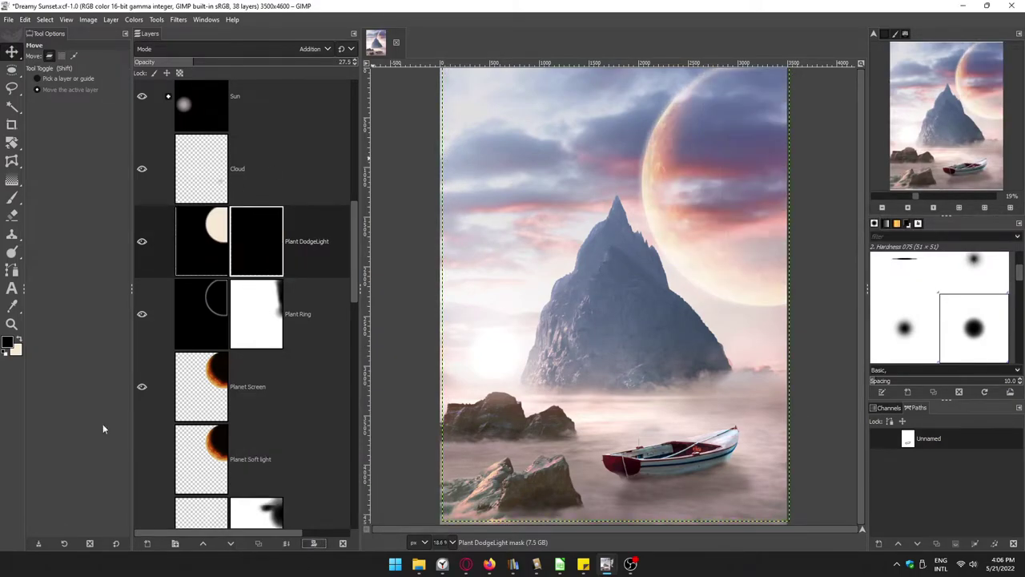
Step: Paint a curved glow on the planet's upper-left edge through the Plant DodgeLight mask
key(ctrl+i)
key(p)
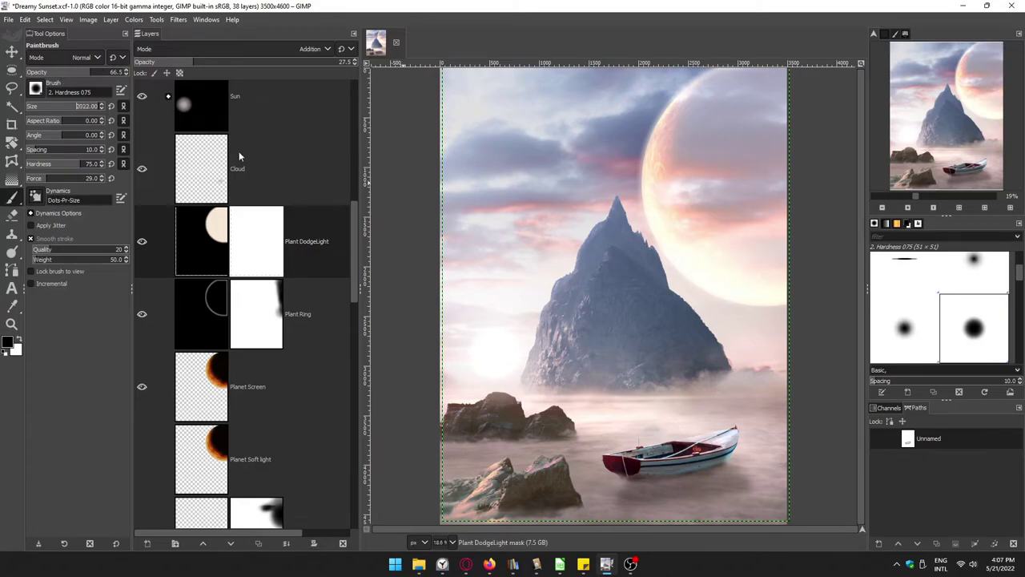
drag(845, 190, 832, 236)
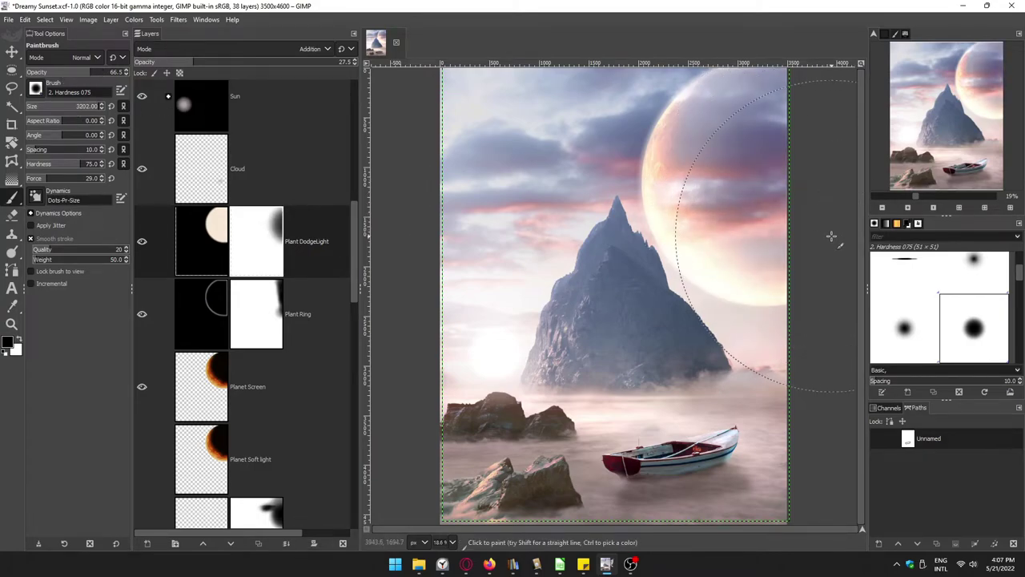
drag(833, 169, 621, 304)
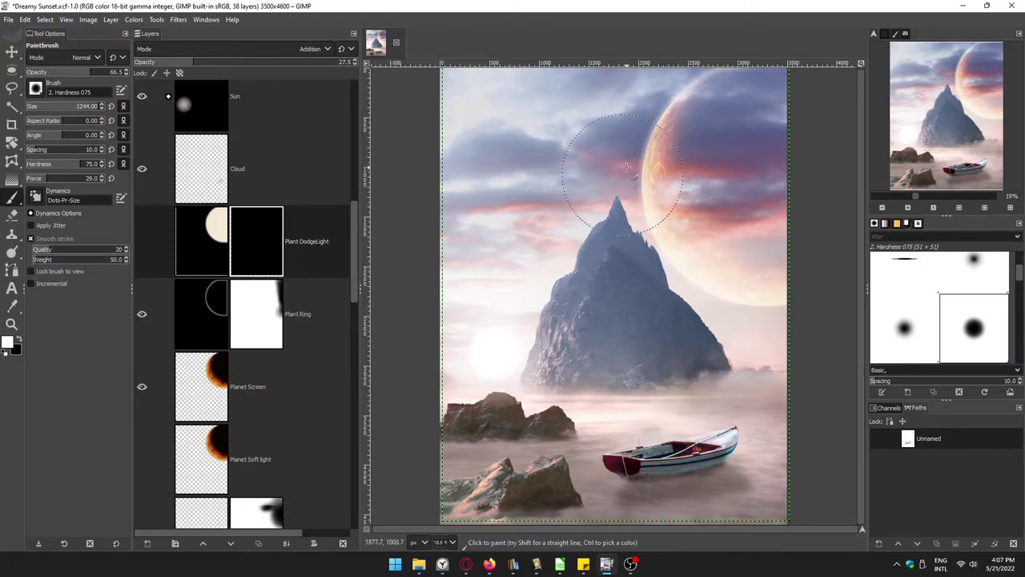
key(ctrl+y)
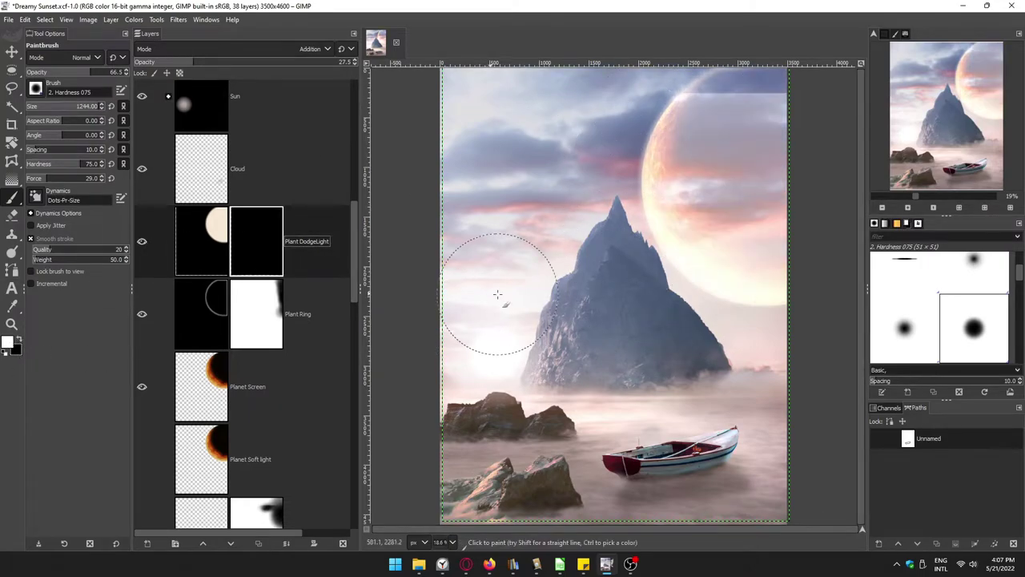
drag(621, 186, 673, 80)
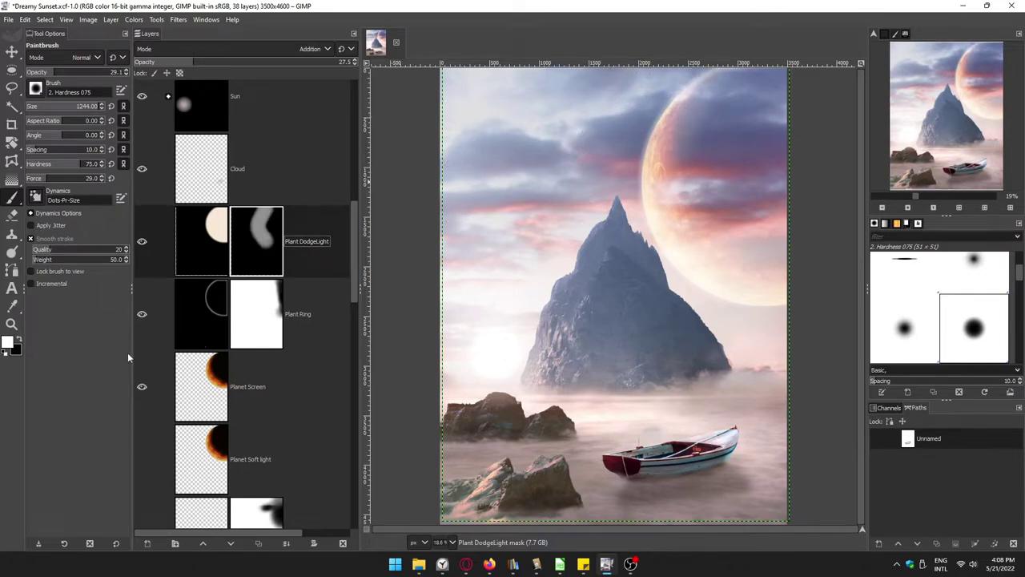
key(x)
Step: Add a layer mask to the Planet Soft light layer
scroll(240, 321, down, 3)
click(264, 317)
click(314, 543)
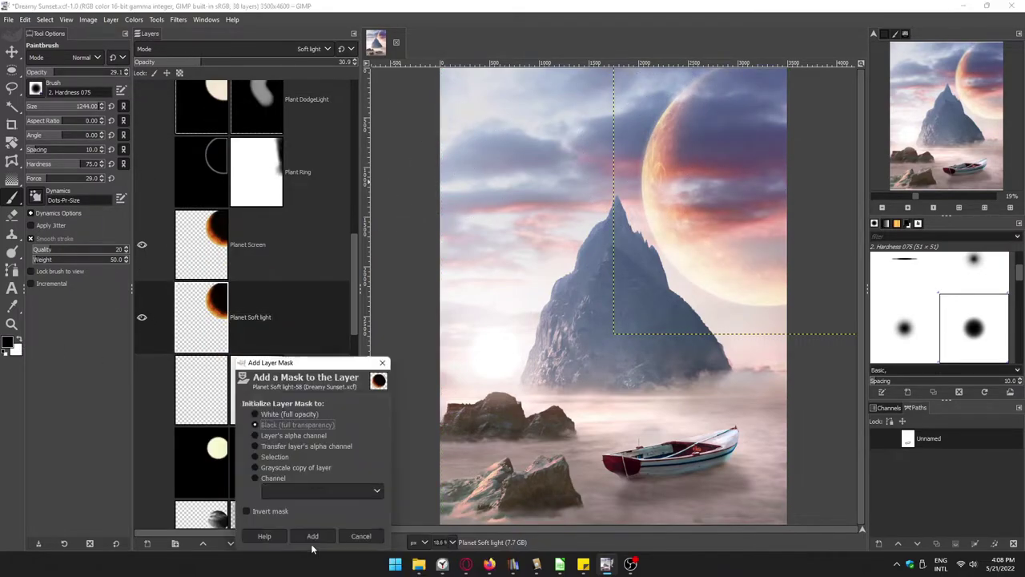
click(312, 536)
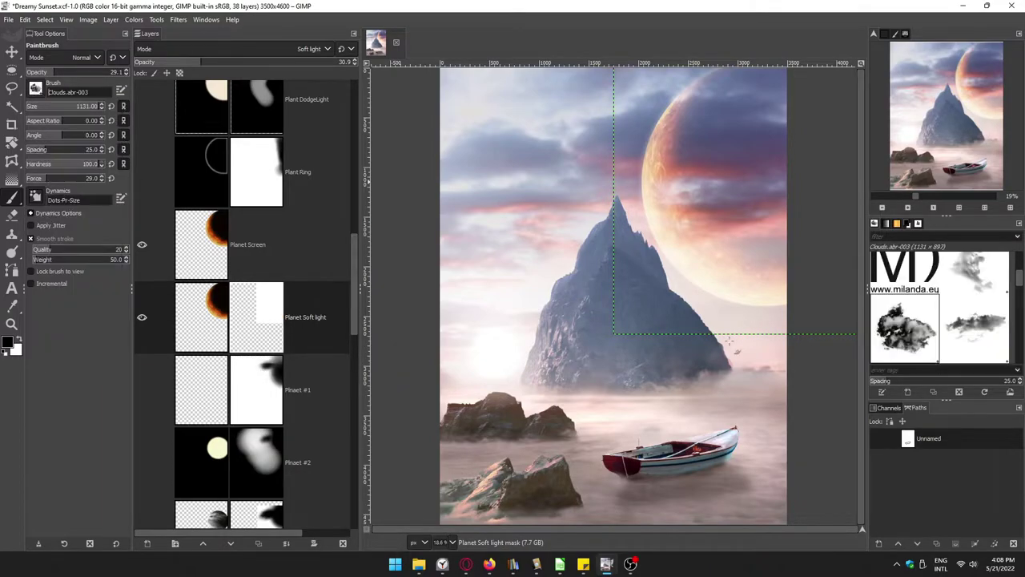
Step: Fuzzy-select the wispy clouds around the planet on the Sky layer
scroll(252, 360, down, 10)
click(11, 141)
click(235, 419)
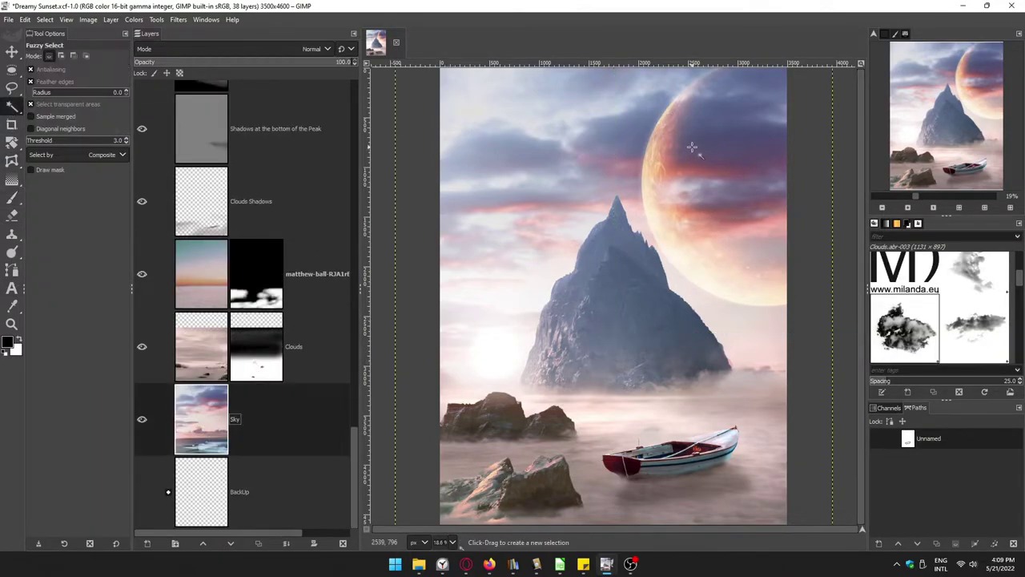
drag(689, 146, 634, 166)
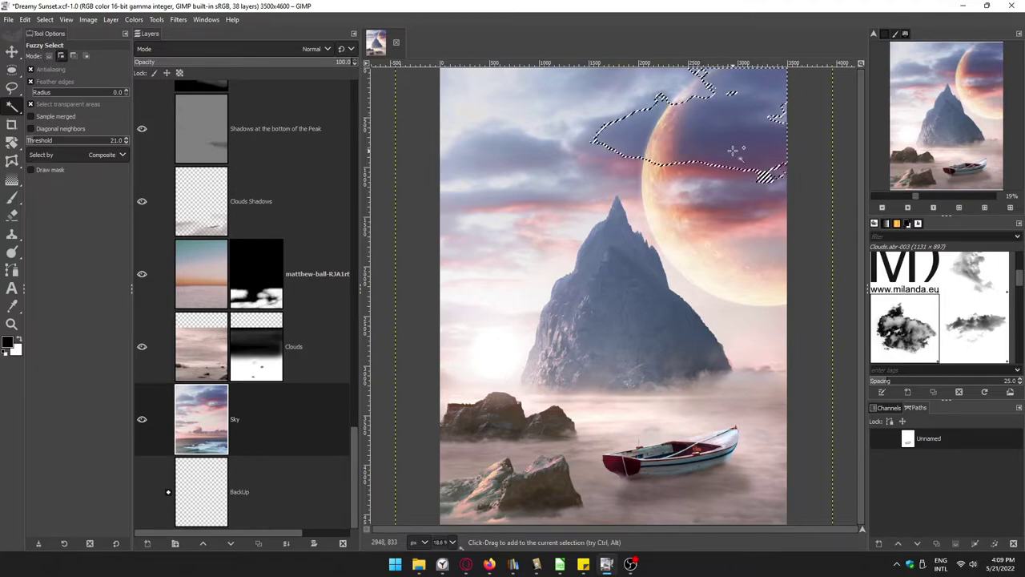
Step: Feather the cloud selection and fit the whole image in view
scroll(260, 268, up, 10)
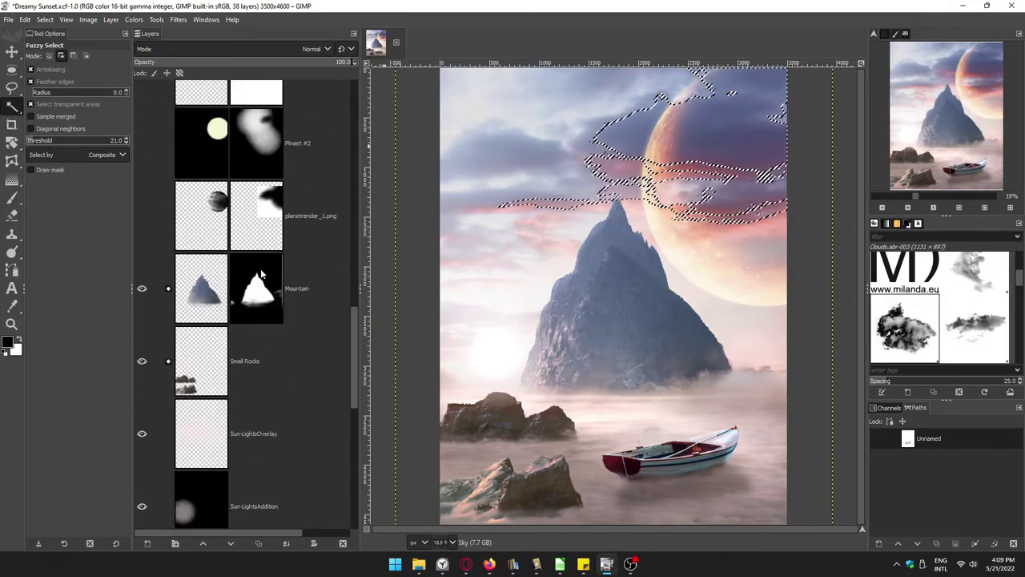
click(256, 240)
click(45, 19)
click(60, 137)
key(Escape)
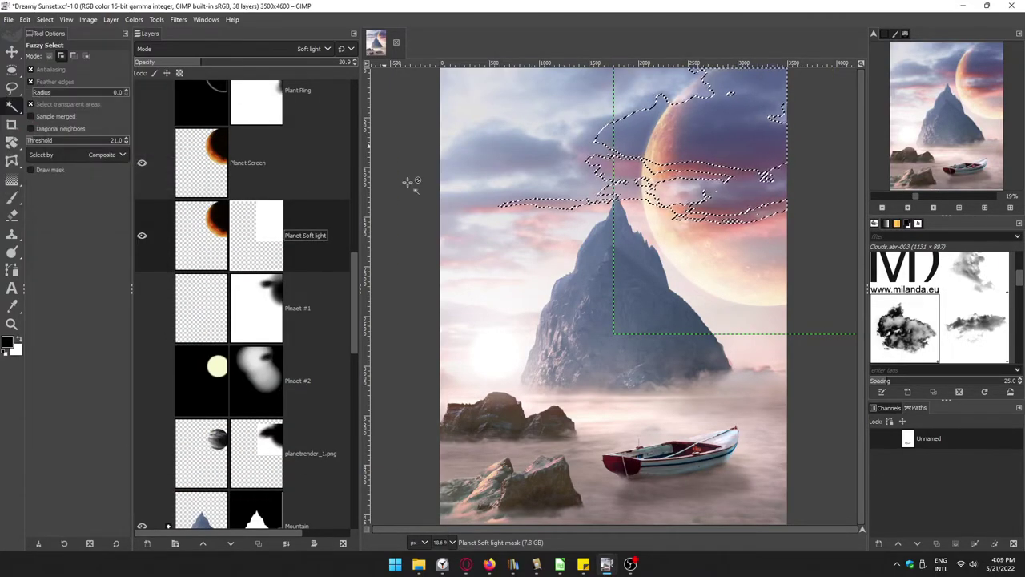
click(45, 20)
click(60, 137)
key(Return)
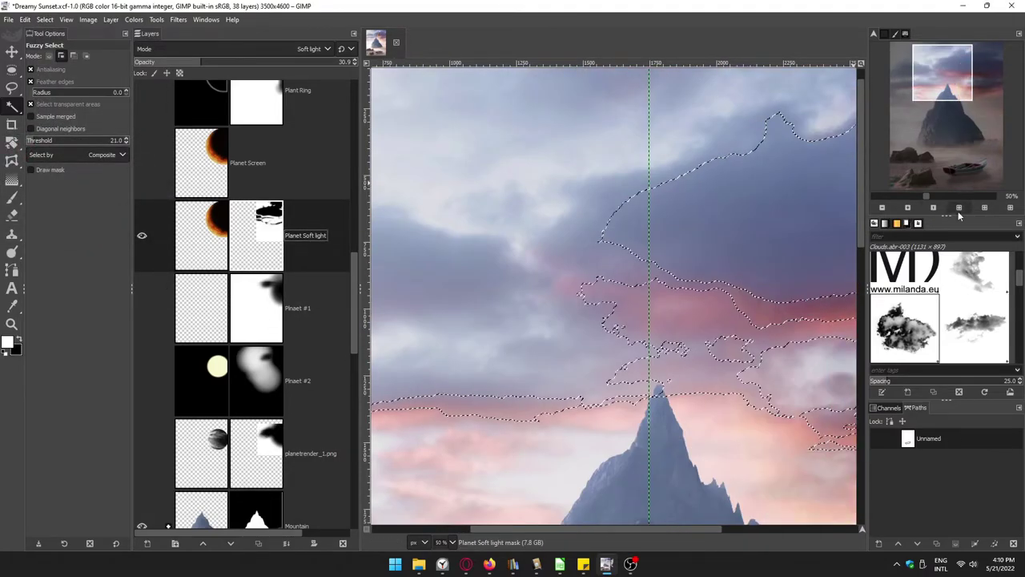
key(shift+ctrl+j)
Step: Make Planet Screen visible and add a layer mask to it, then undo
click(145, 162)
click(141, 163)
shift+click(313, 543)
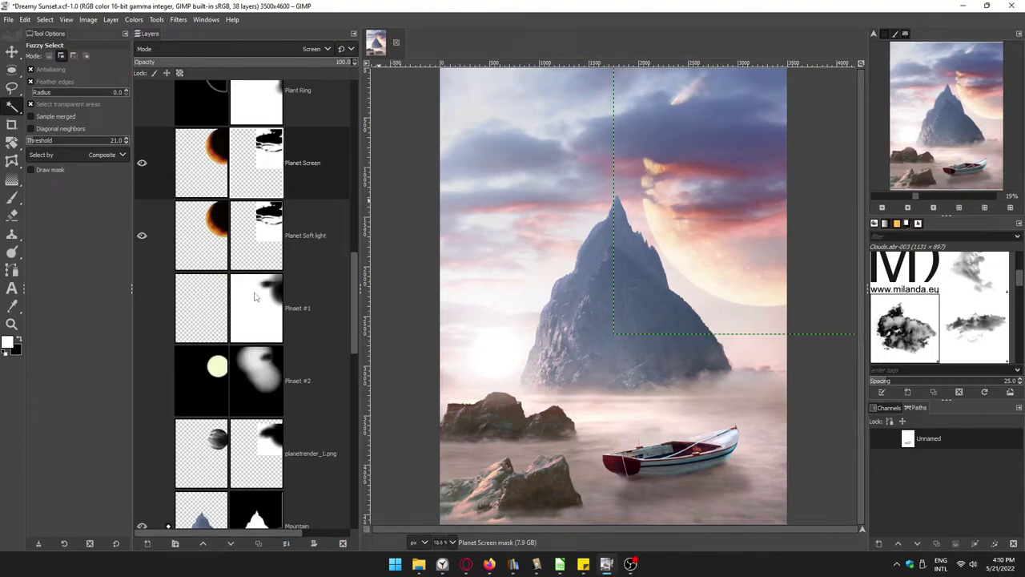
key(ctrl+z)
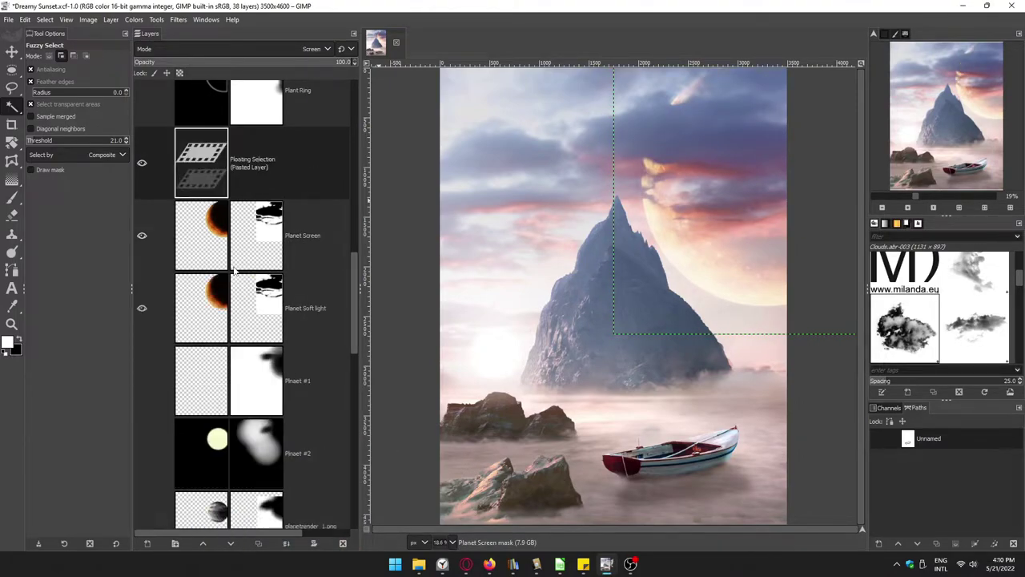
Step: Add a layer mask to Planet Screen and paint clouds over the planet on it
click(201, 251)
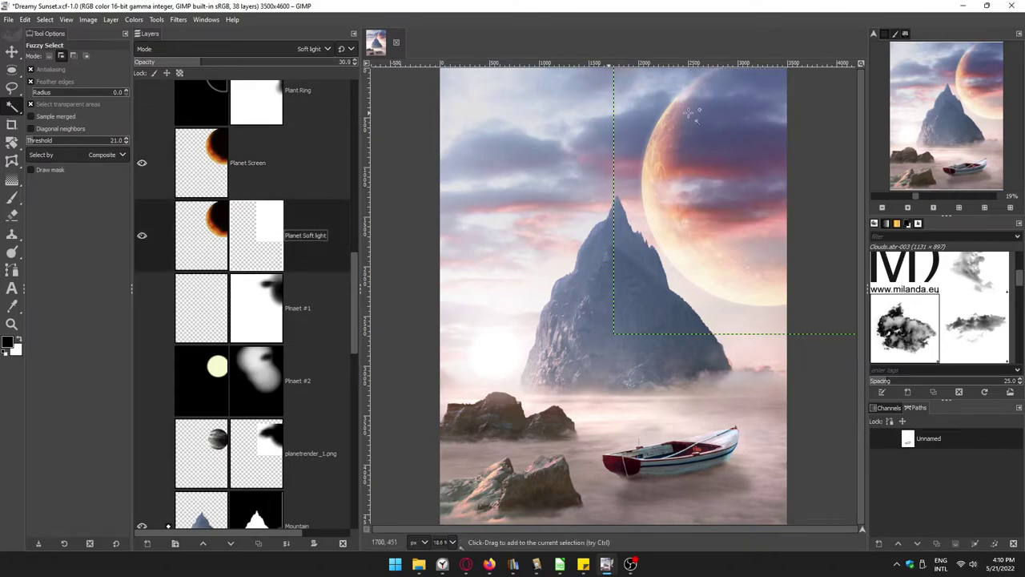
key(p)
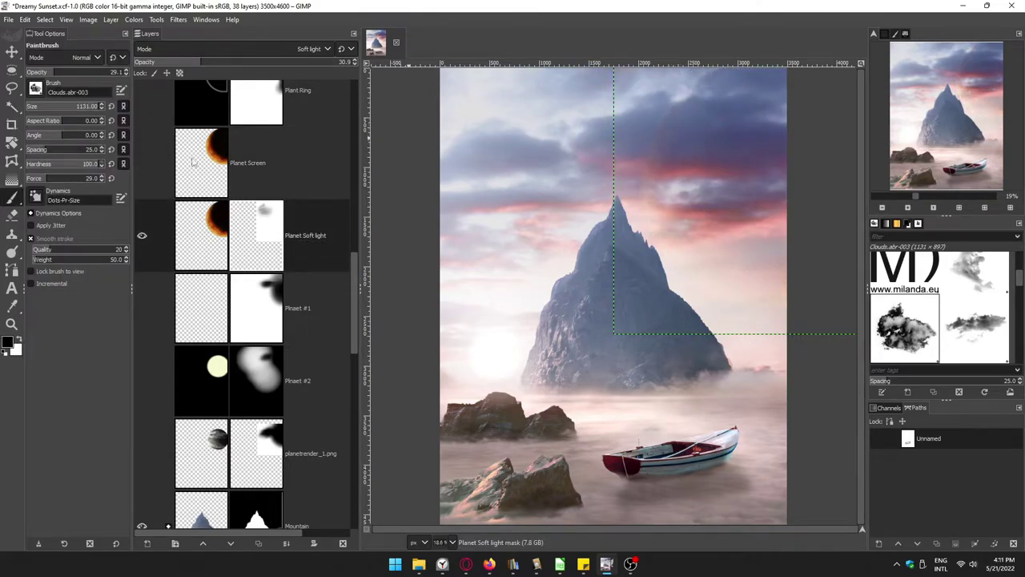
click(142, 163)
click(202, 163)
click(313, 543)
click(313, 533)
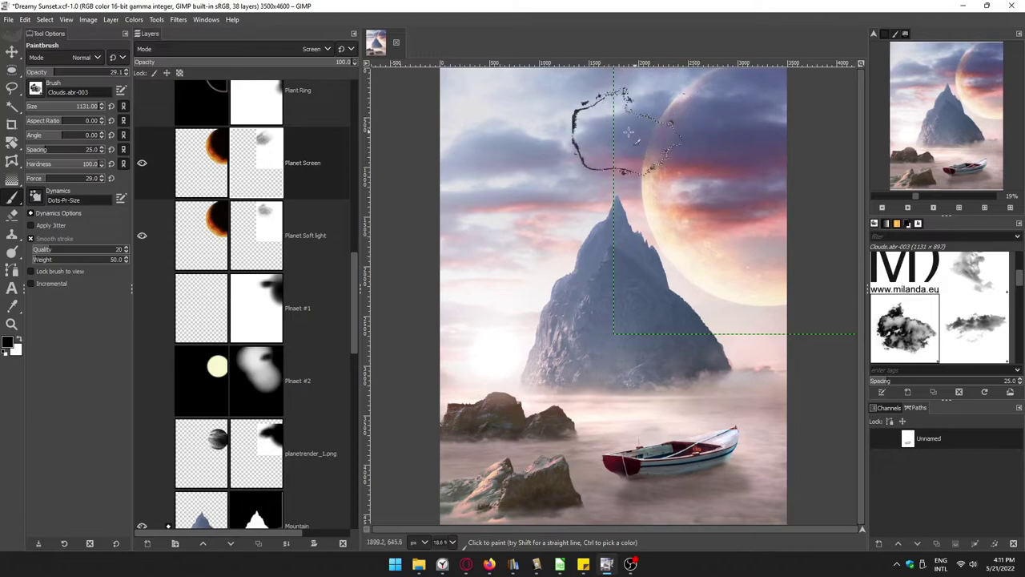
drag(629, 132, 657, 186)
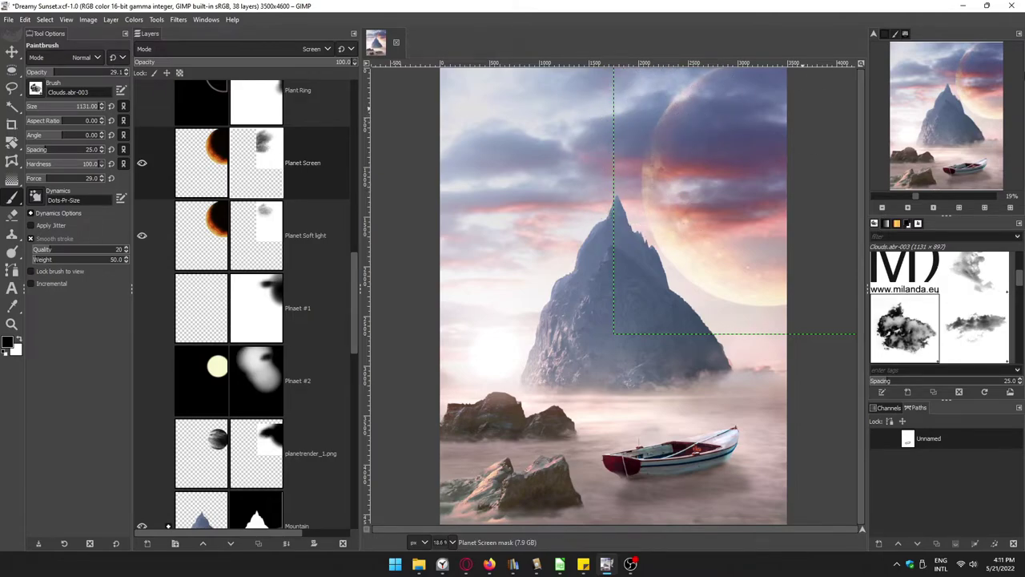
click(256, 234)
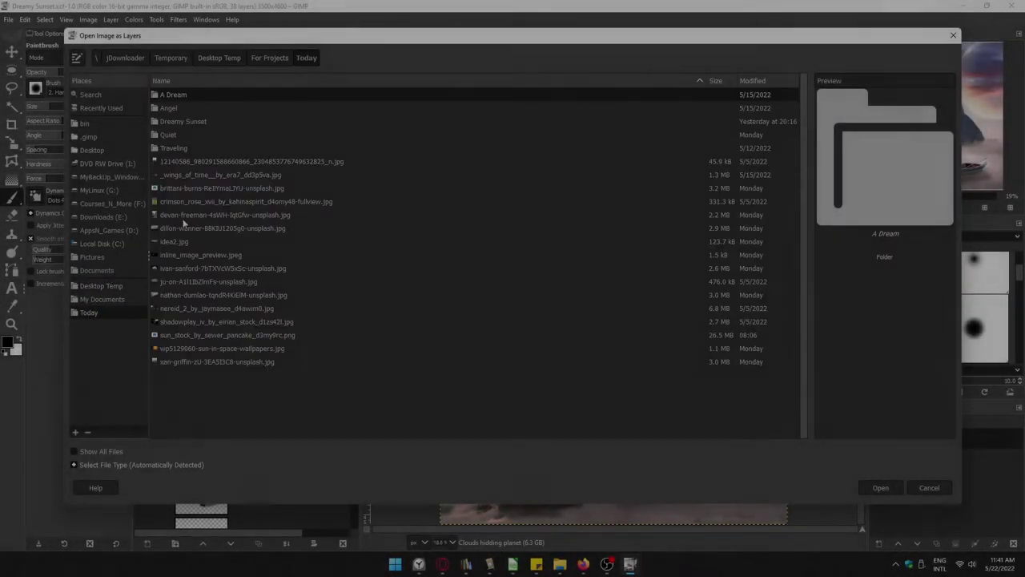
Step: Open majestic-lukas-TwR6MXrDVAA-unsplash.jpg as a layer, answering the colour profile prompt
key(Down)
key(Down)
key(Down)
key(Down)
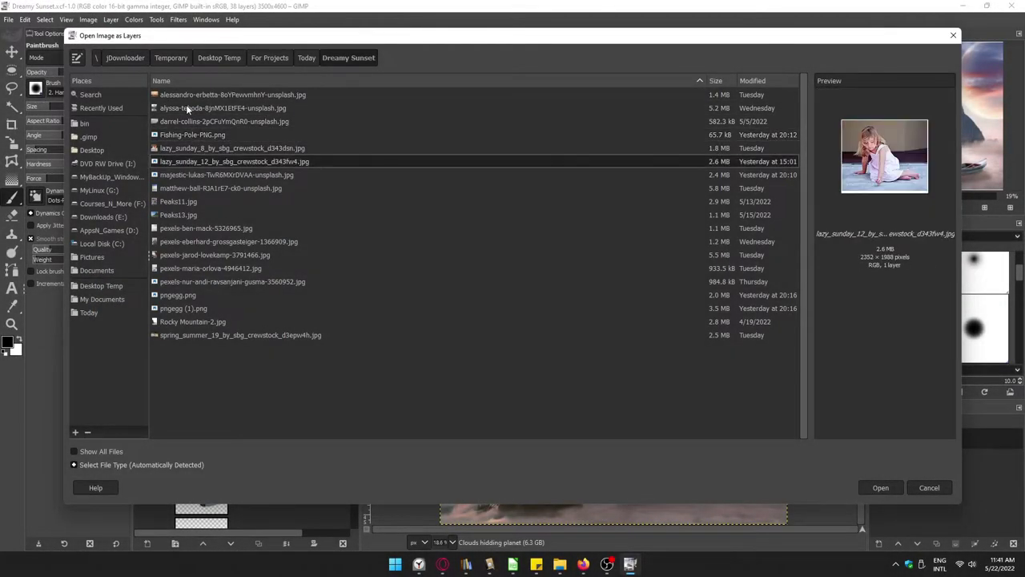
key(Down)
key(Return)
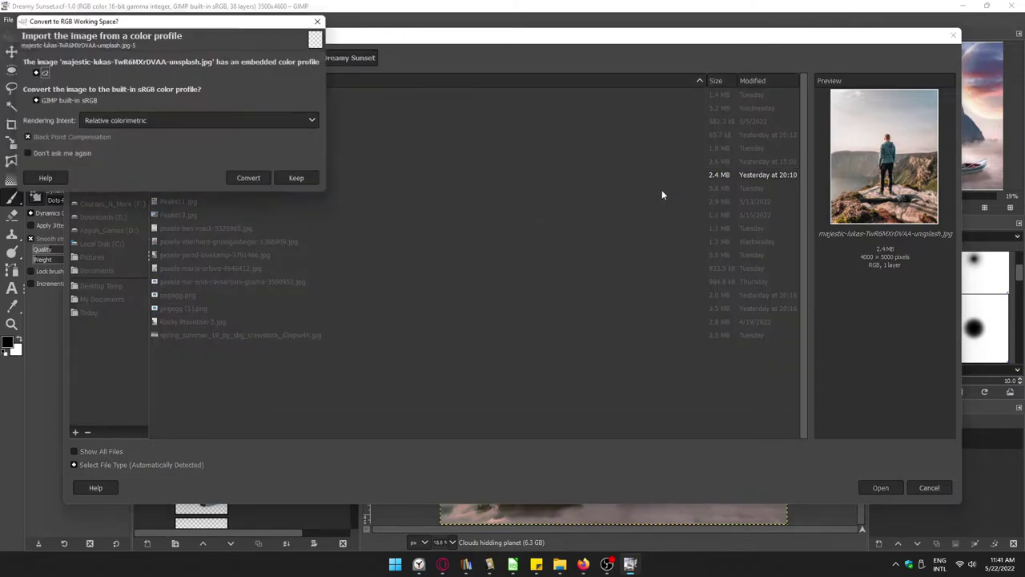
key(Return)
Step: Zoom to 100% and start tracing the man's arm with the Paths tool
ctrl+scroll(657, 312, up, 2)
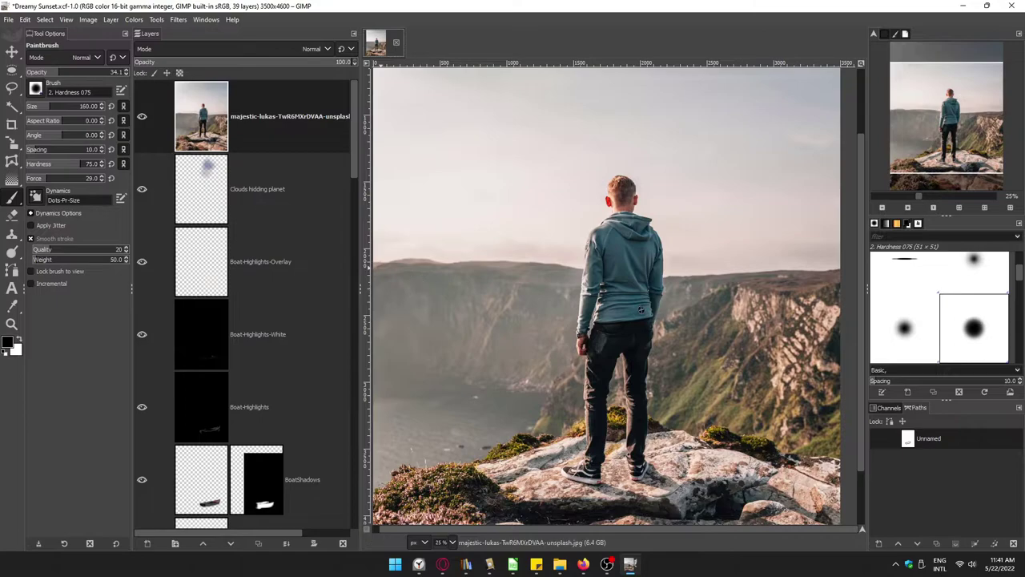
key(b)
key(1)
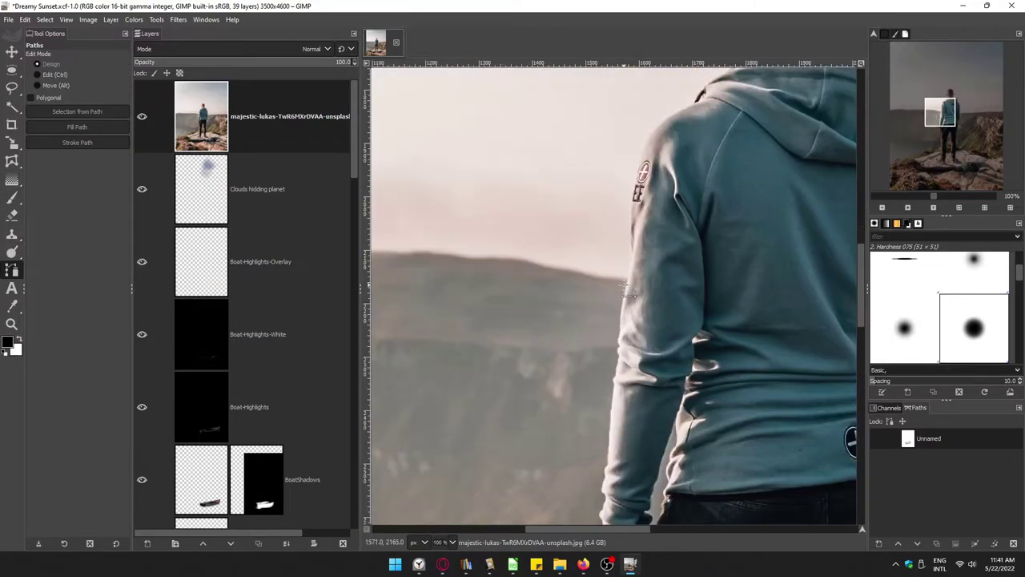
click(627, 287)
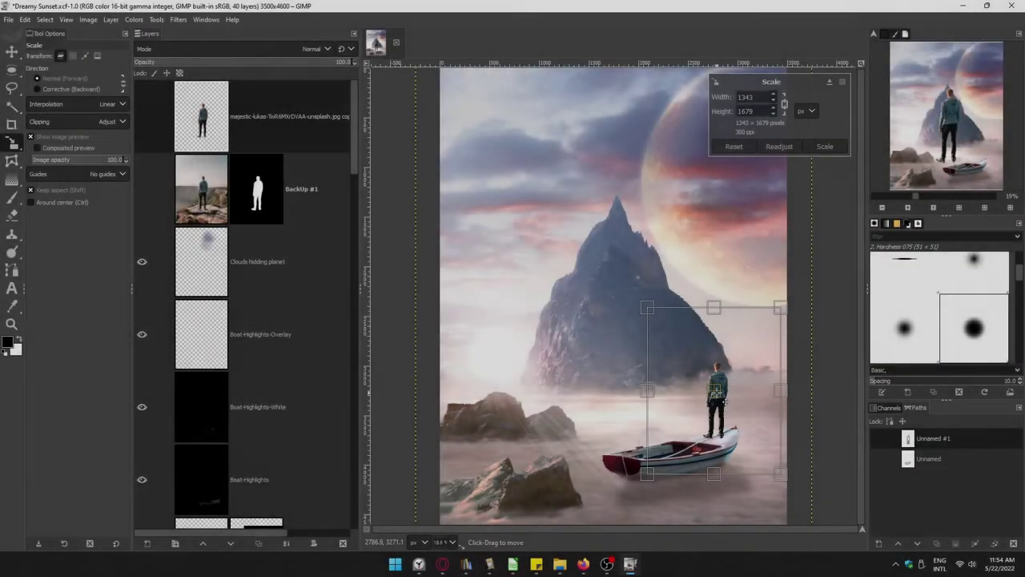
Step: Shrink the man to 1213×1516 pixels and zoom in on him and the boat
drag(781, 308, 769, 321)
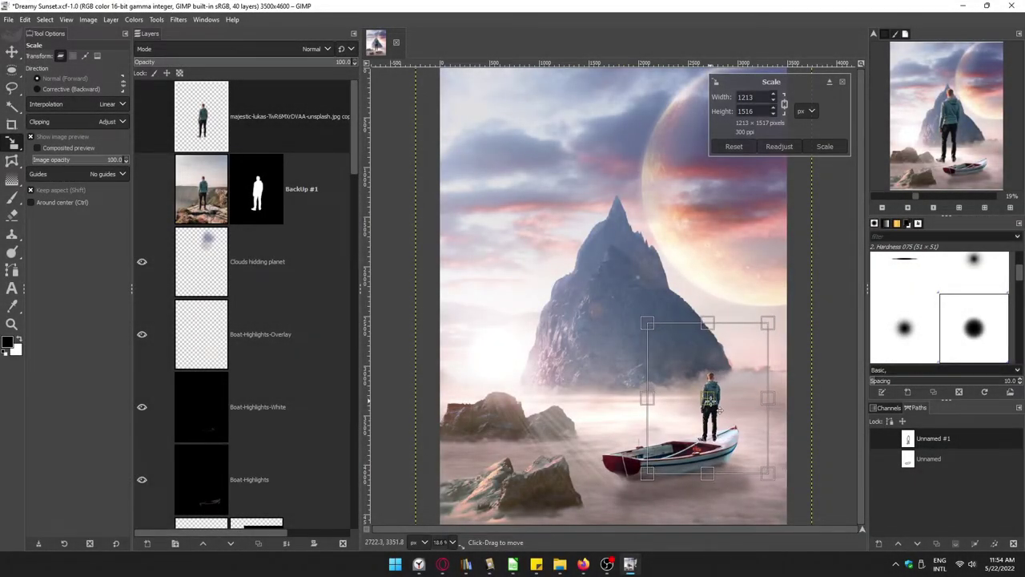
click(825, 147)
key(shift+2)
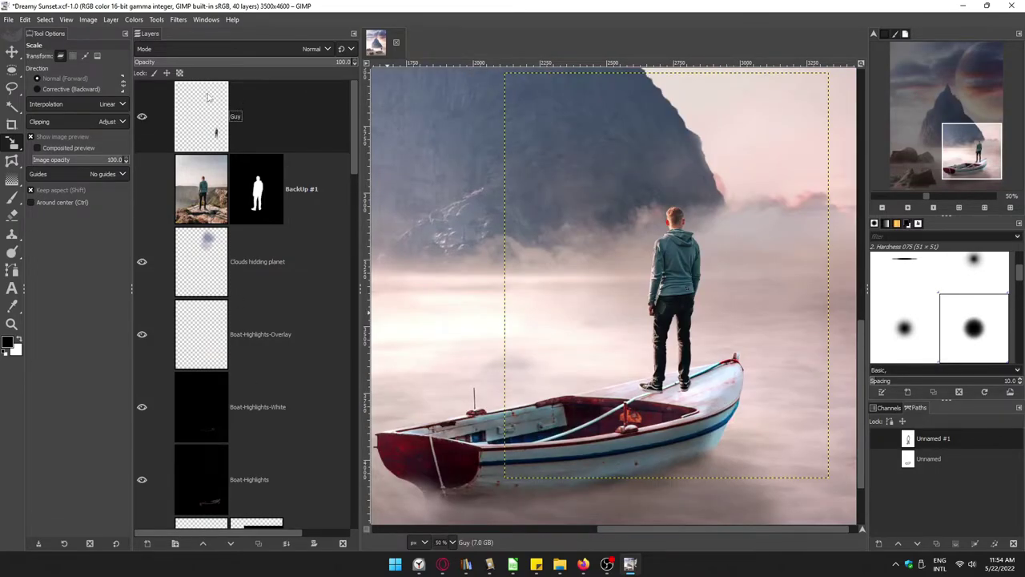
Step: Add Fishing-Pole-PNG.png as a layer and move it beside the man
click(8, 20)
click(48, 94)
click(178, 128)
double_click(179, 128)
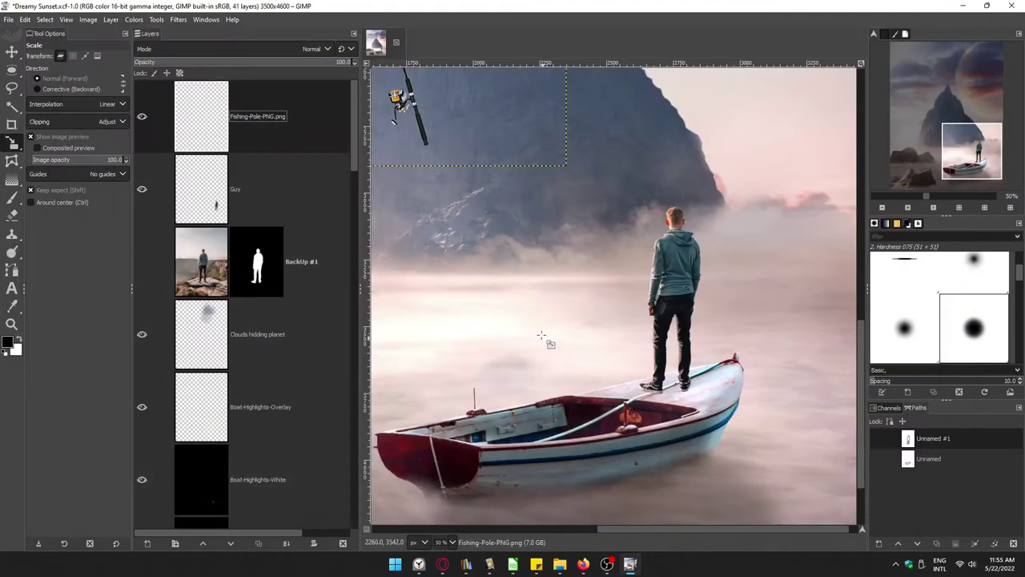
key(m)
drag(410, 92, 660, 354)
Step: Scale the fishing pole and tilt it -8.17° counter-clockwise
key(shift+s)
click(670, 366)
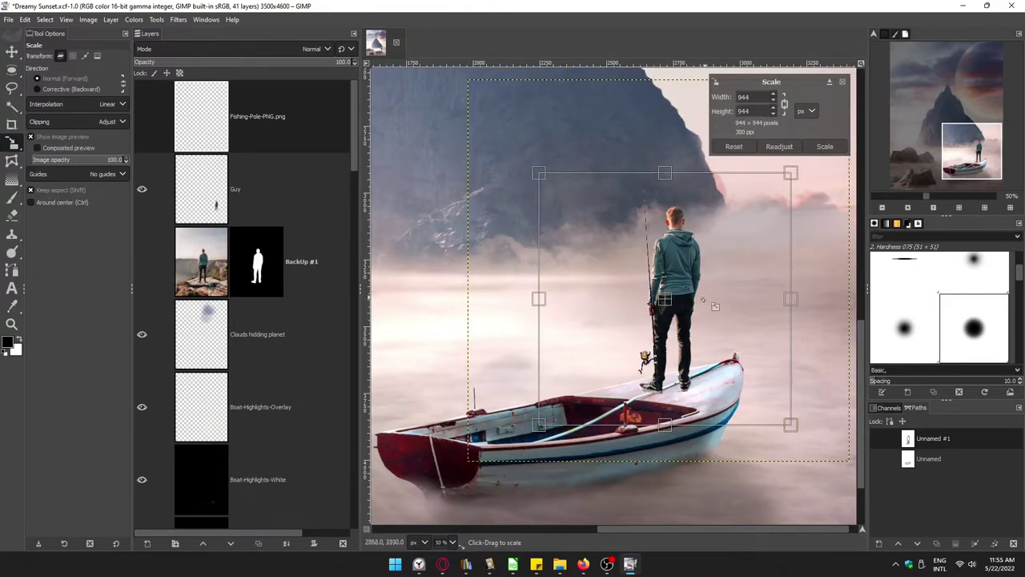
key(shift+r)
drag(526, 156, 507, 174)
key(Return)
key(m)
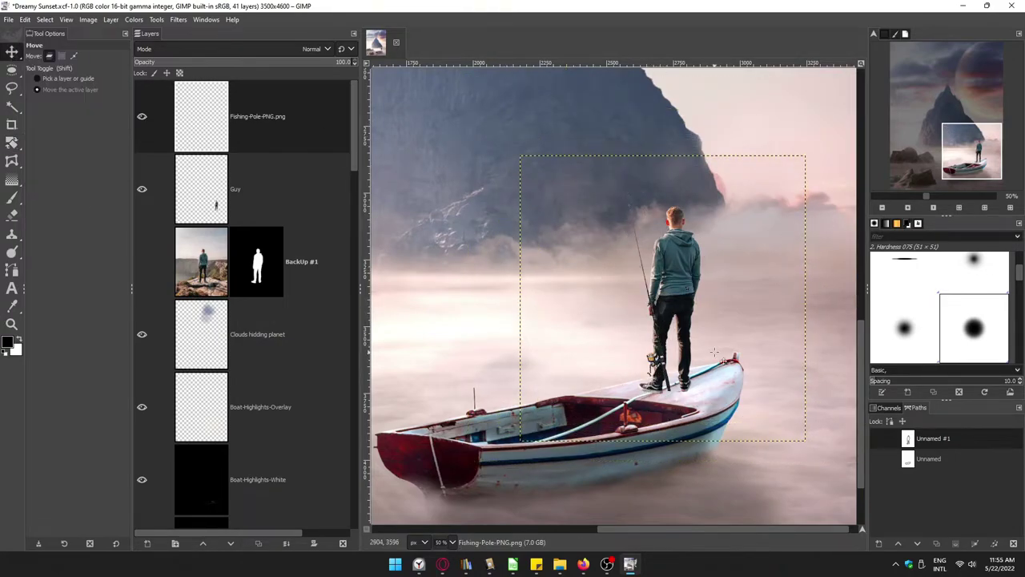
click(8, 19)
Step: Add the hat image pngegg.png as a layer and scale it onto the man's head
click(37, 76)
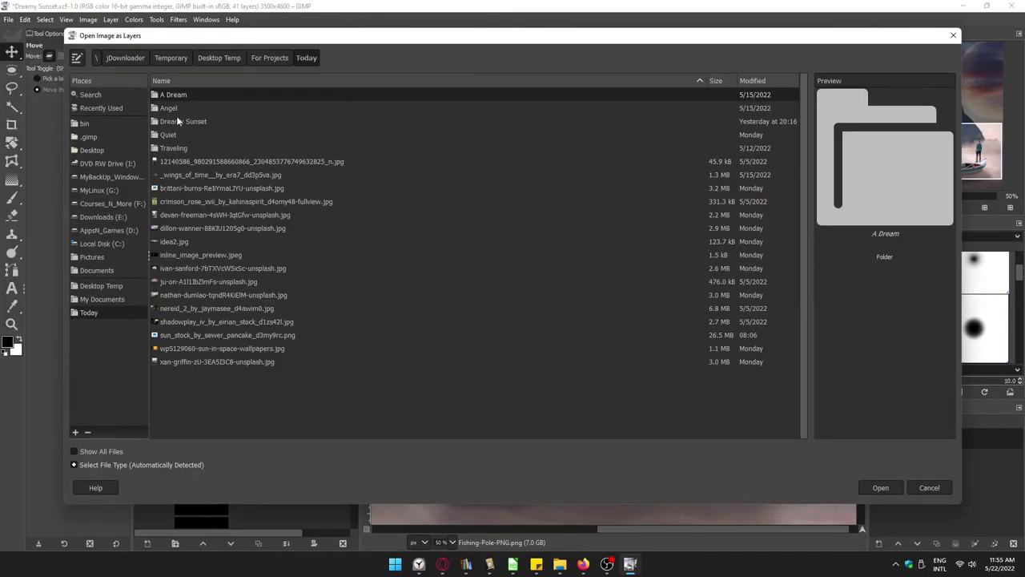
key(Down)
key(Down)
key(Down)
key(Down)
key(Down)
key(Down)
key(Return)
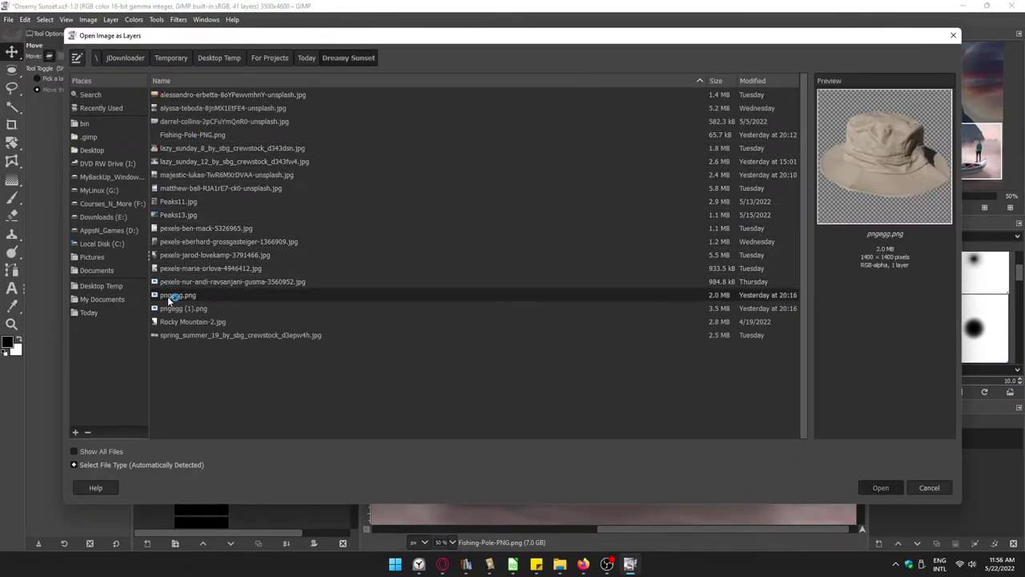
key(shift+s)
click(522, 255)
mouse_move(522, 255)
mouse_down()
mouse_move(663, 297)
mouse_move(622, 232)
mouse_up()
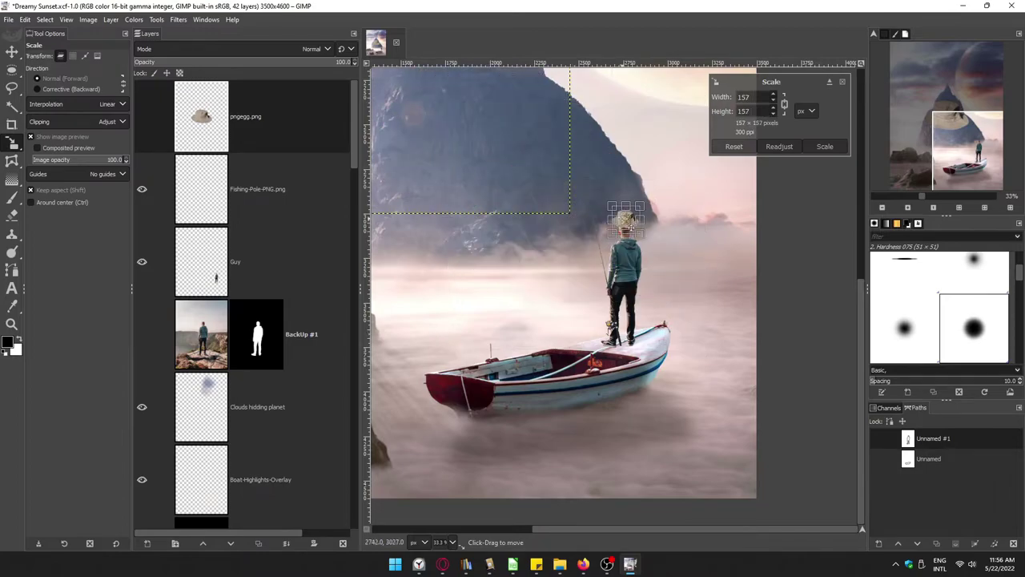
key(1)
drag(611, 175, 609, 180)
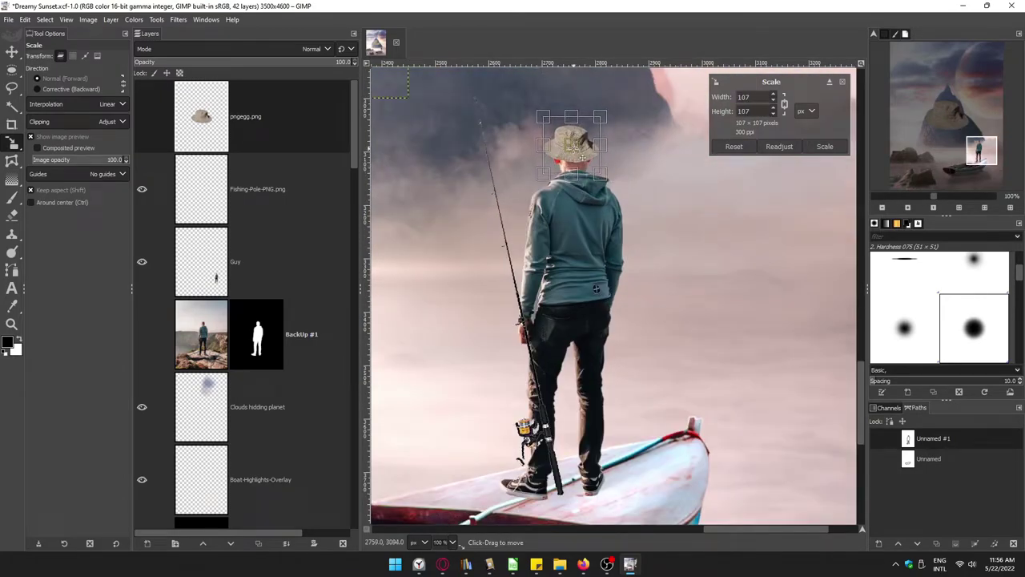
click(825, 148)
Step: Zoom to 300% and start a path around the rod near the hand
scroll(520, 298, up, 3)
key(b)
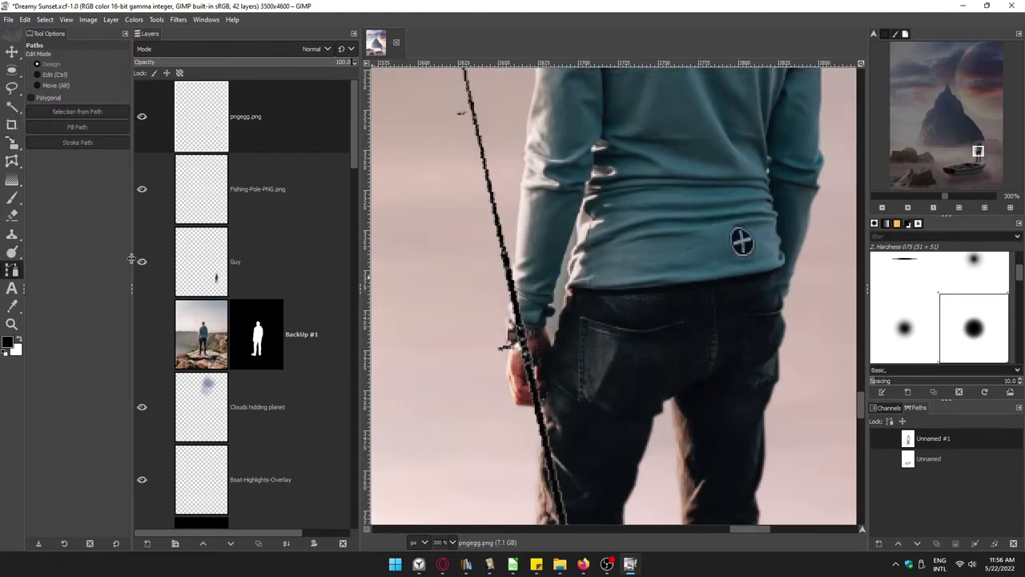
key(Page_Down)
click(512, 279)
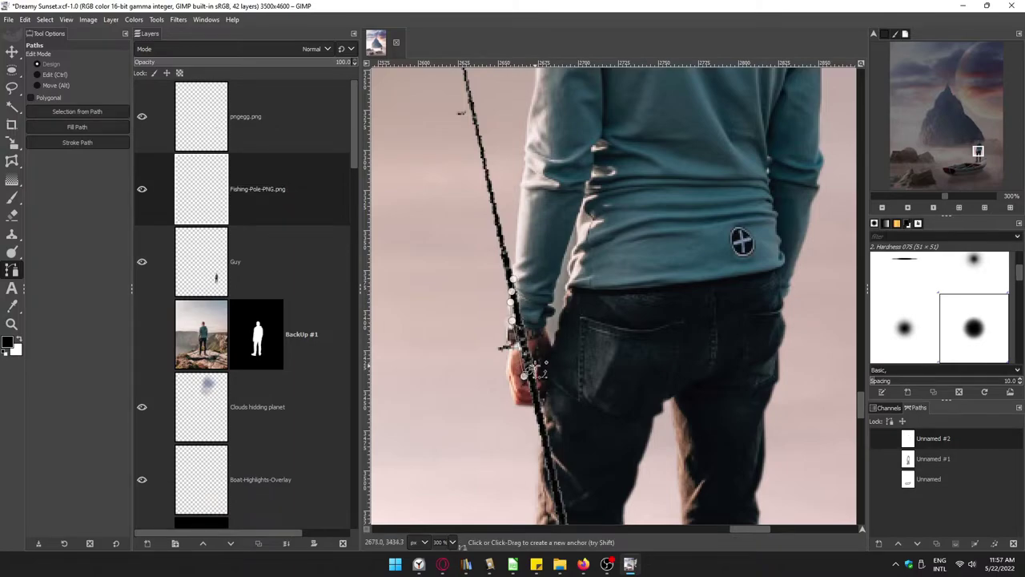
Step: Rename the top layer to Hat
right_click(185, 224)
click(315, 205)
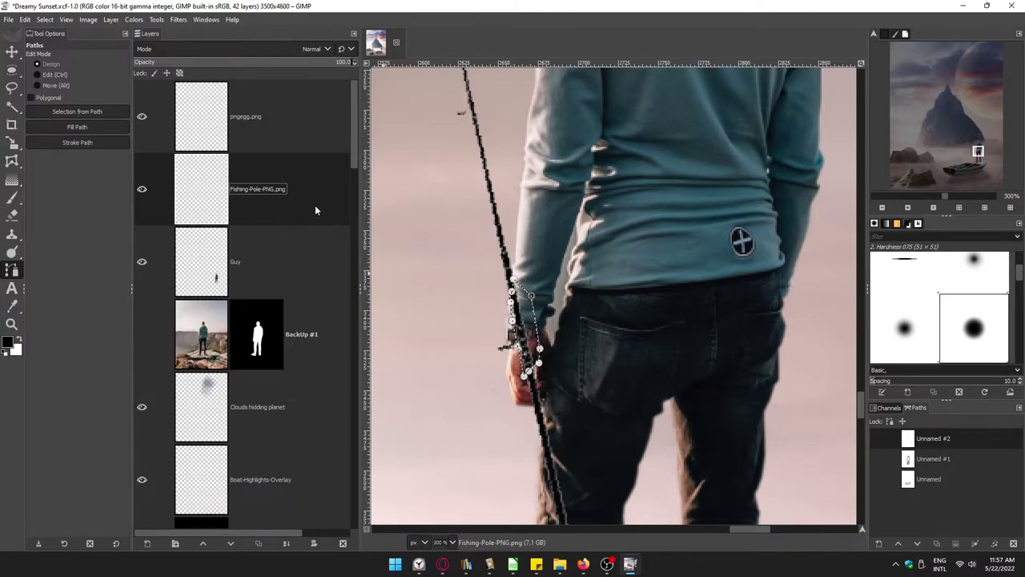
key(m)
scroll(652, 250, down, 4)
scroll(720, 304, down, 1)
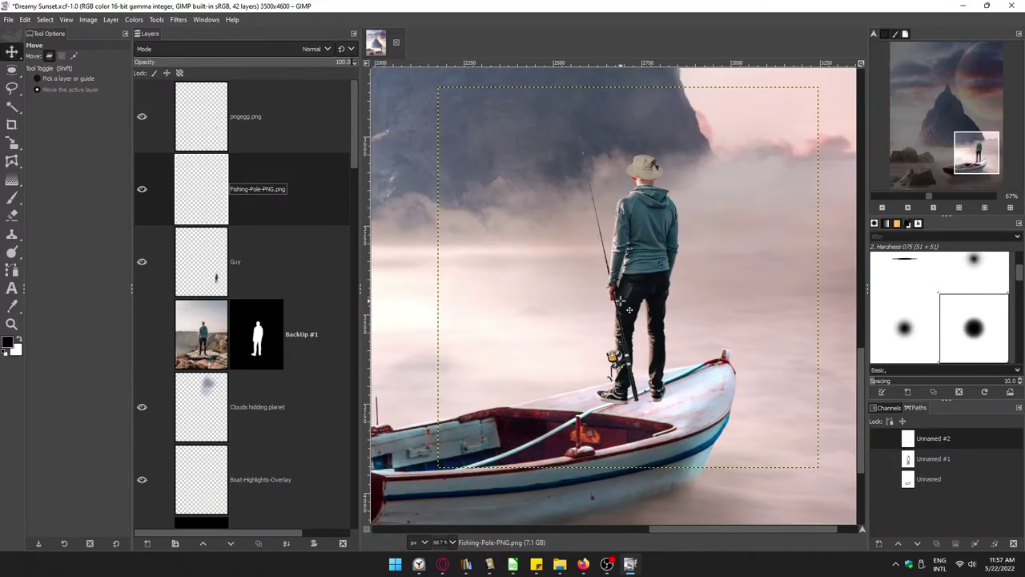
scroll(774, 335, down, 1)
key(Page_Up)
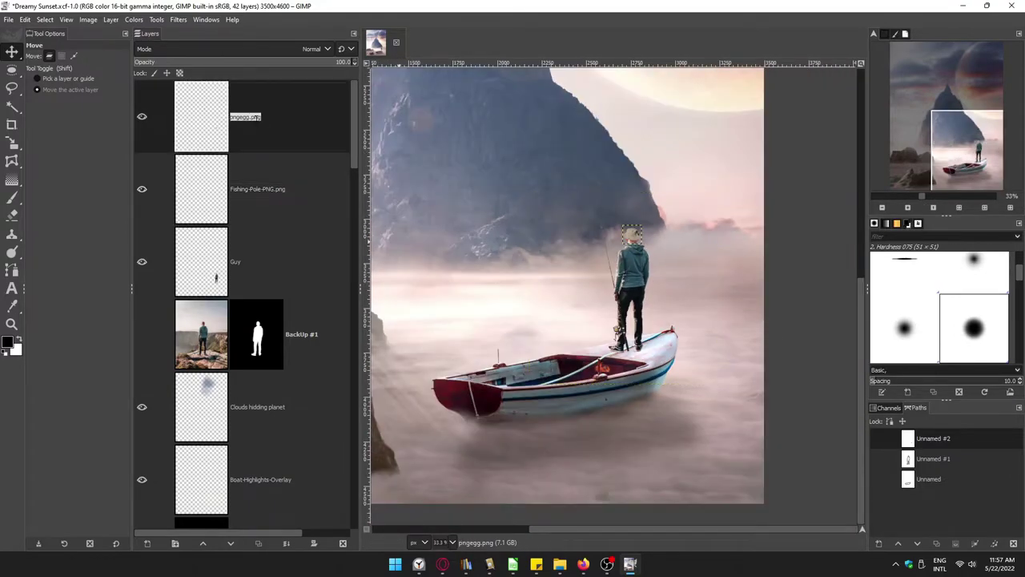
click(234, 116)
text(Hat)
Step: Enlarge the hat to 123 pixels and reposition it on the head
key(shift+s)
key(2)
drag(760, 201, 704, 145)
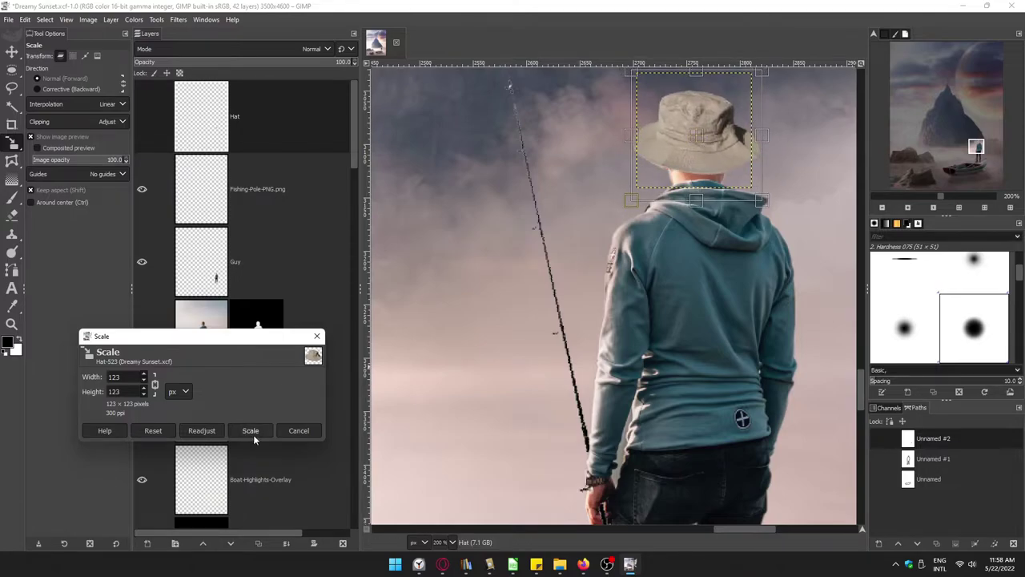
key(Return)
scroll(705, 145, down, 5)
scroll(704, 240, up, 2)
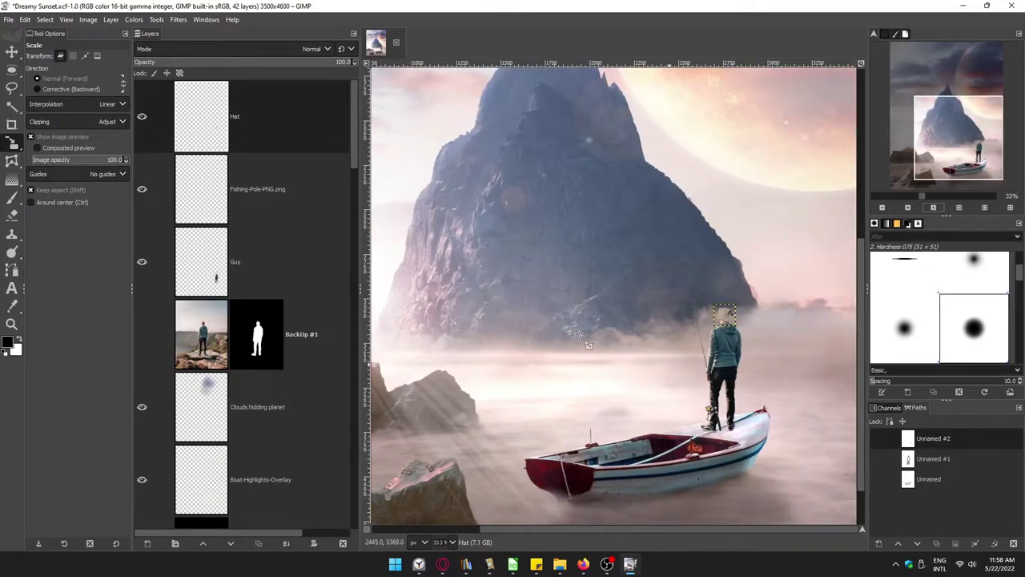
scroll(722, 355, up, 2)
scroll(722, 355, up, 2)
Step: Darken the hat with the Exposure adjustment
click(134, 19)
click(160, 101)
drag(849, 98, 418, 121)
drag(512, 192, 471, 193)
click(504, 266)
key(shift+ctrl+j)
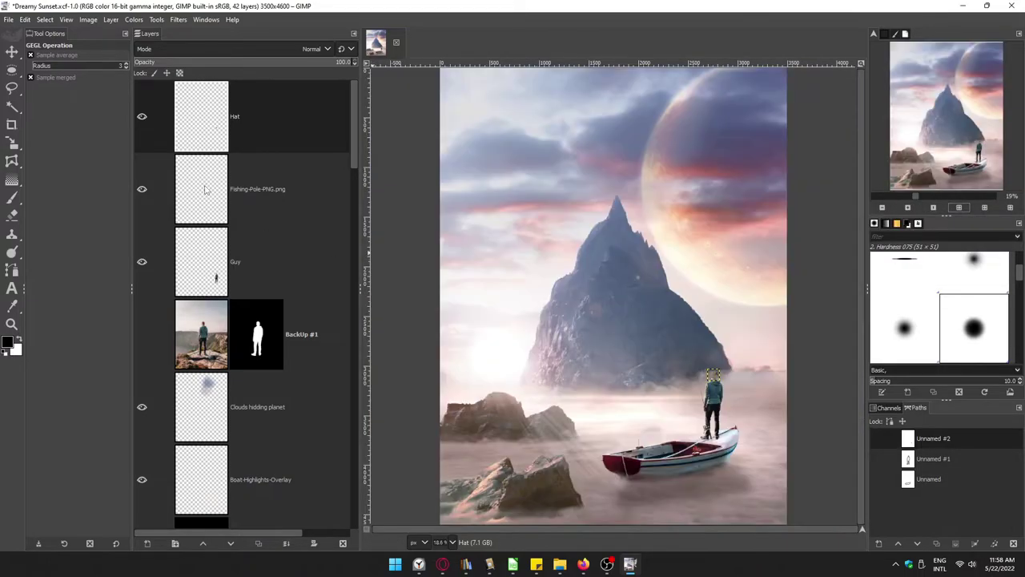
scroll(647, 380, up, 2)
Step: Warm the hat with Curves, raising the blue and red channels
click(134, 19)
click(160, 171)
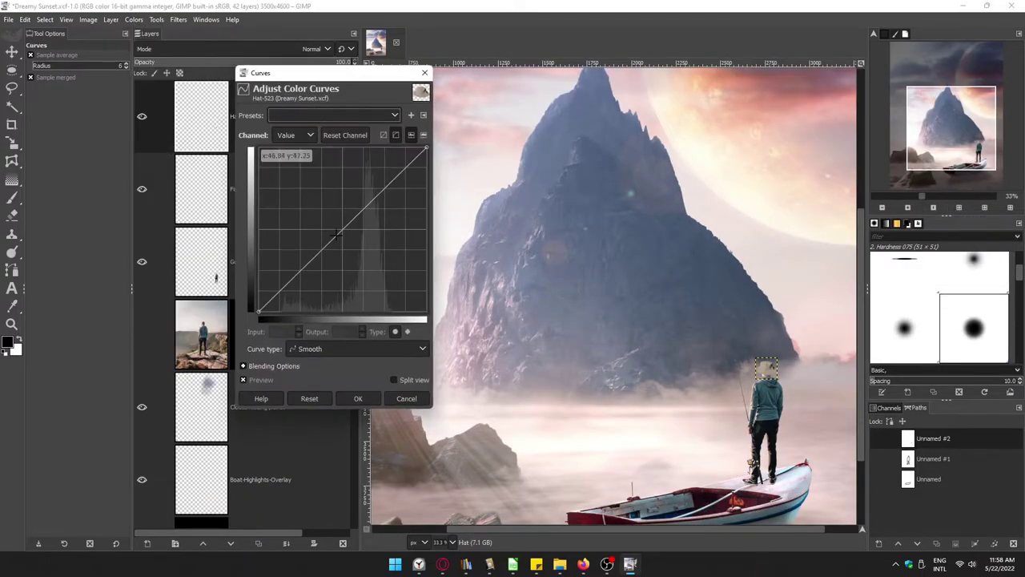
drag(337, 240, 330, 232)
click(293, 134)
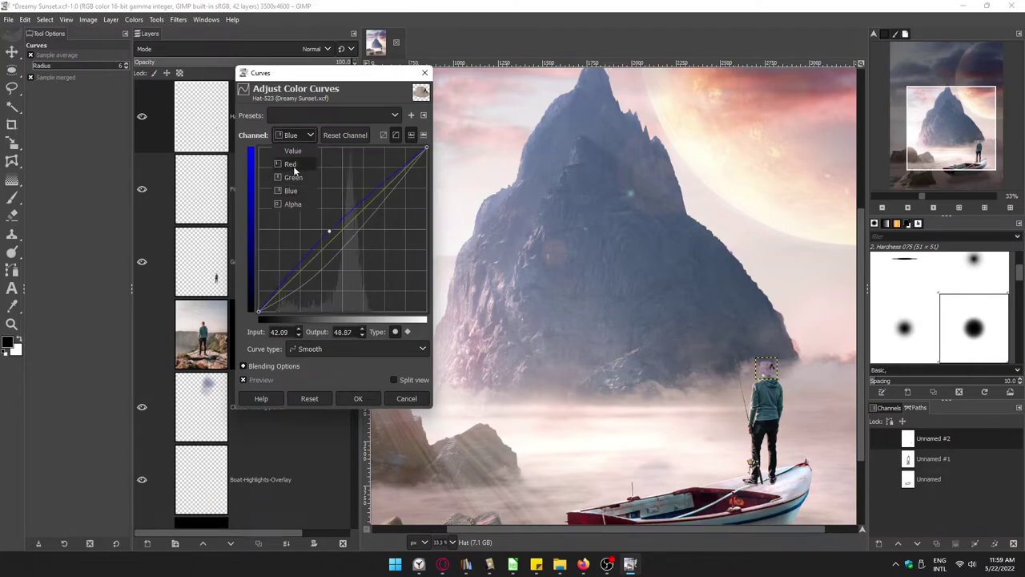
click(293, 174)
drag(425, 152, 420, 149)
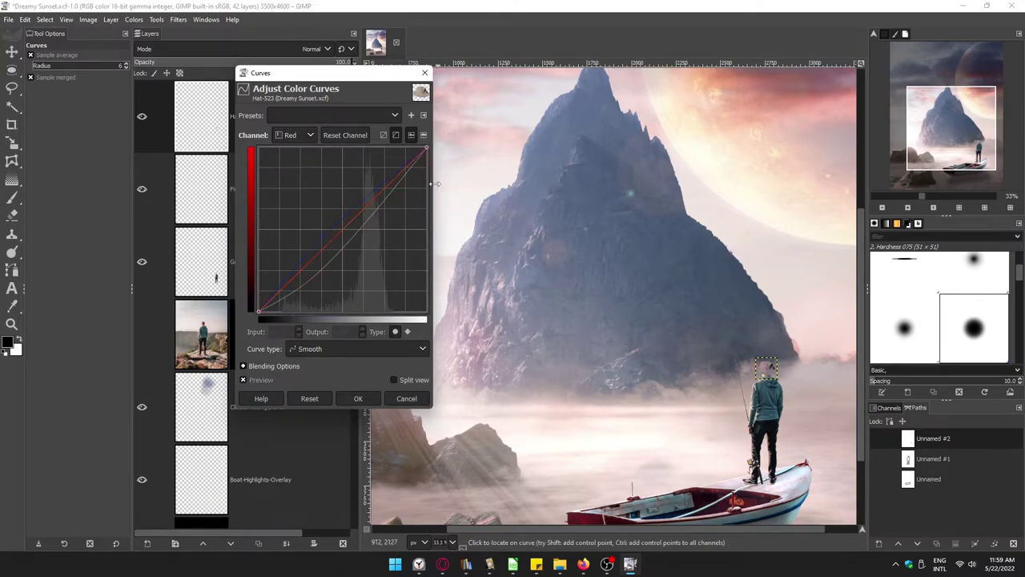
click(358, 398)
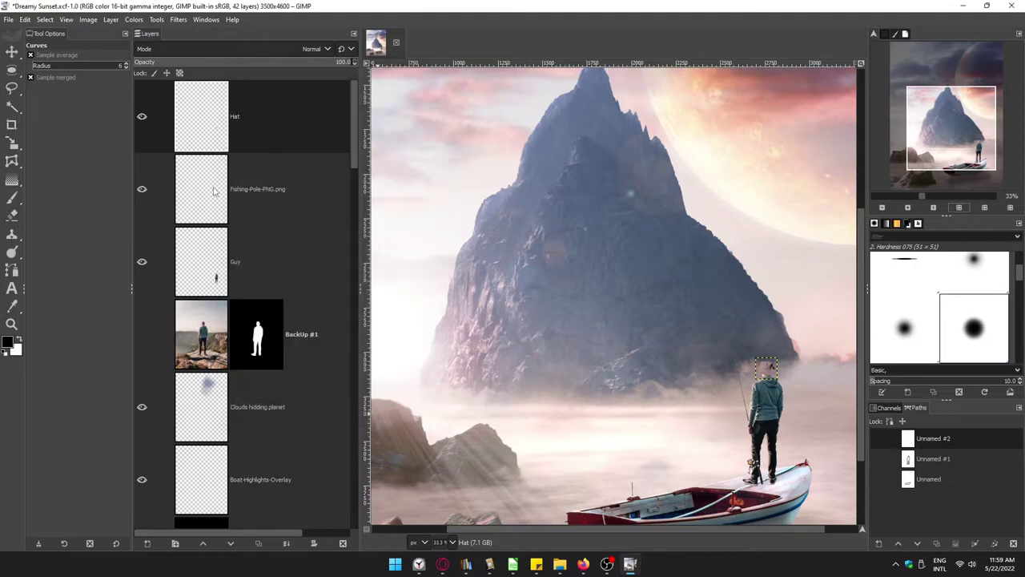
Step: Darken the Guy layer's shadows and midtones with Curves
click(200, 261)
click(134, 19)
click(160, 171)
drag(311, 261, 312, 275)
click(290, 135)
click(292, 151)
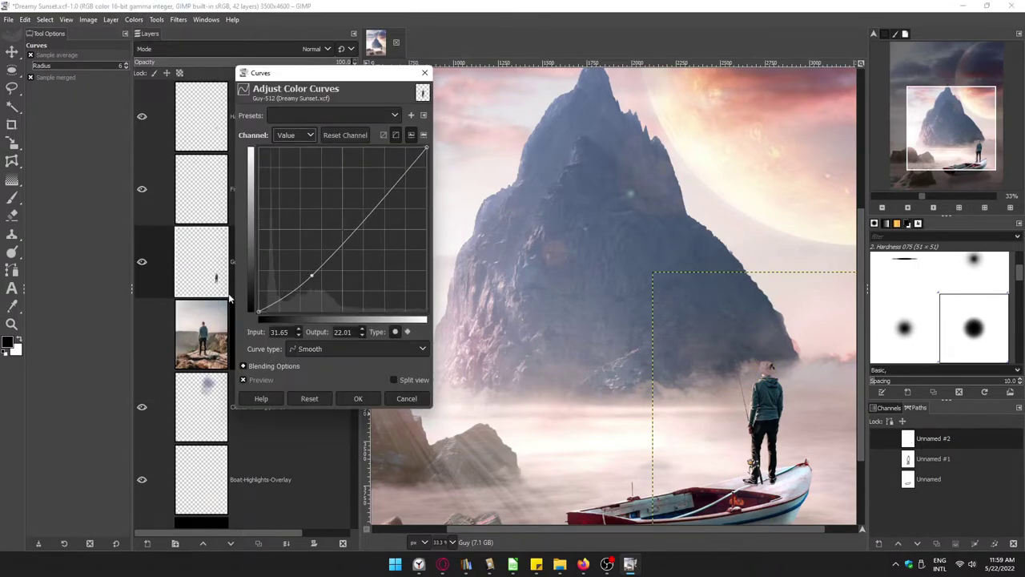
click(358, 398)
Step: Create a Guy-Hue layer in Hue blend mode
key(shift+ctrl+n)
text(Hue)
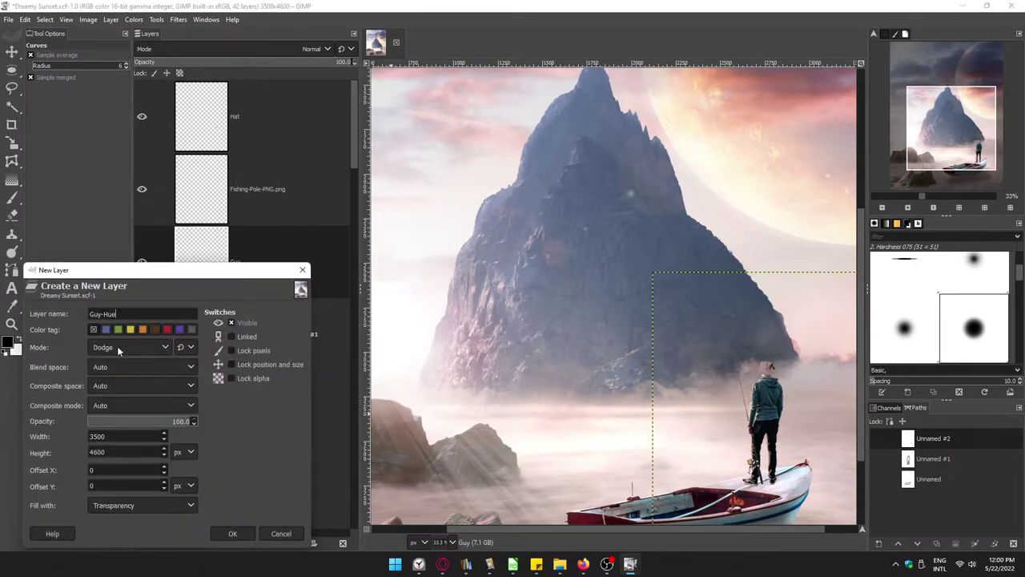
click(117, 346)
click(120, 220)
key(Return)
Step: Fill the fisherman's figure with a picked colour and compare Guy-Hue blend modes
key(o)
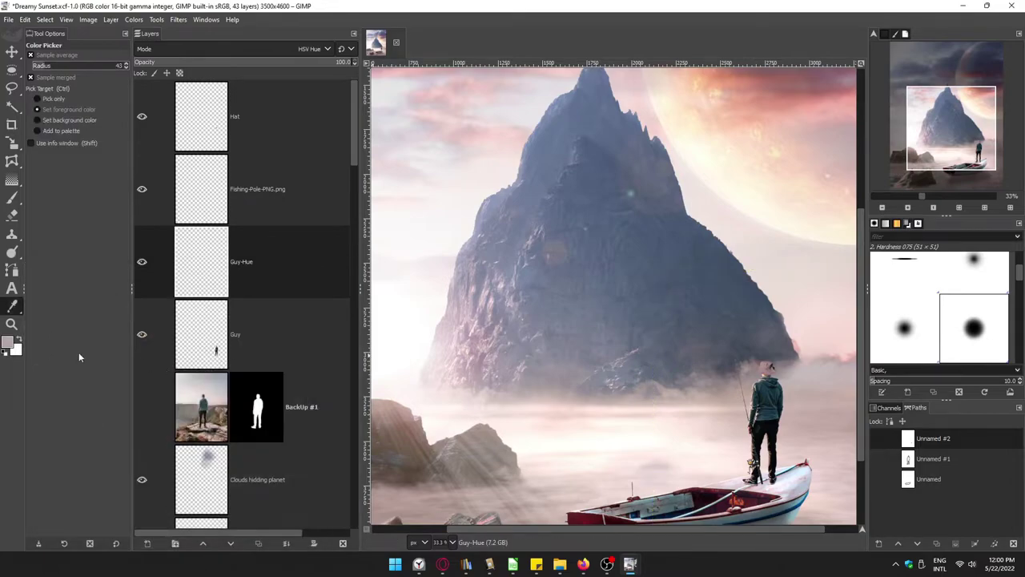
drag(8, 343, 765, 416)
click(316, 49)
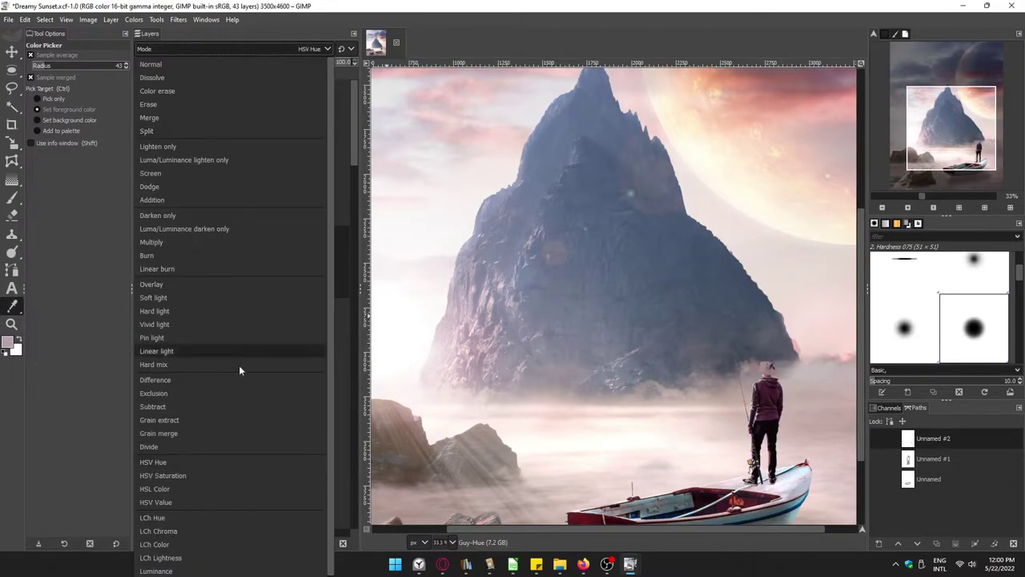
click(188, 474)
key(Down)
key(Down)
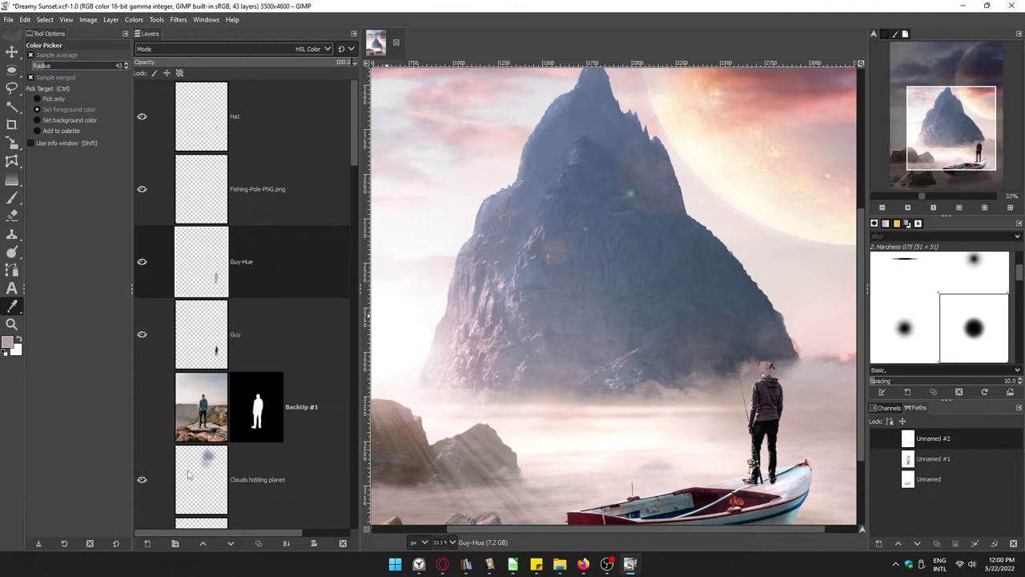
key(Down)
key(Down)
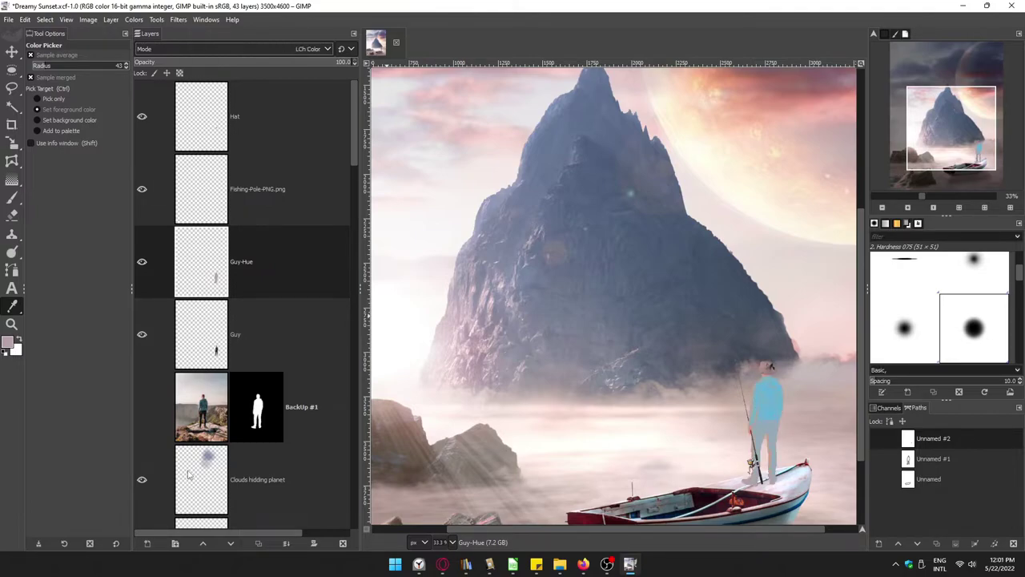
key(Up)
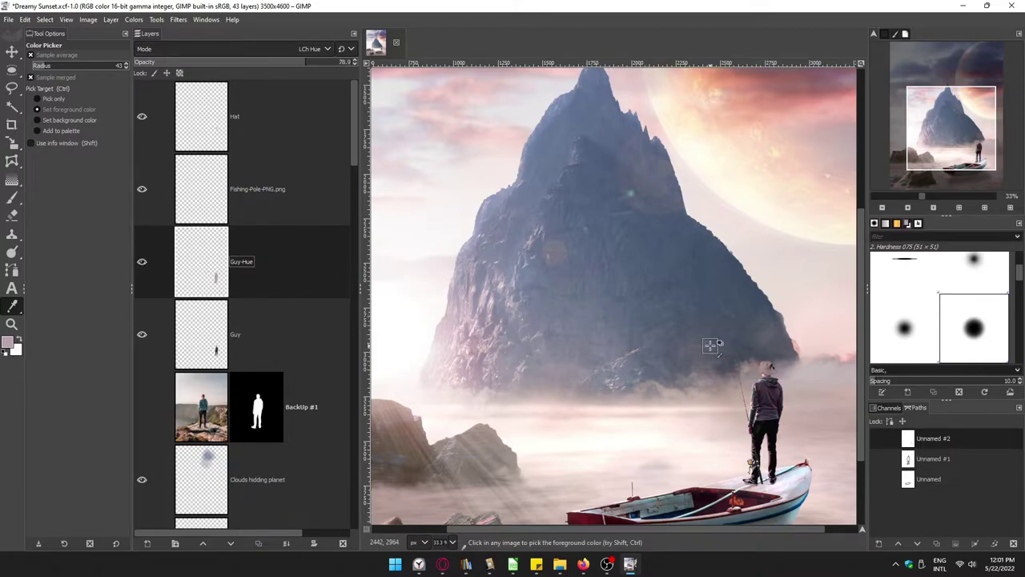
Step: Adjust the hat with Levels and boost its contrast with Brightness-Contrast
click(200, 116)
click(133, 19)
click(168, 185)
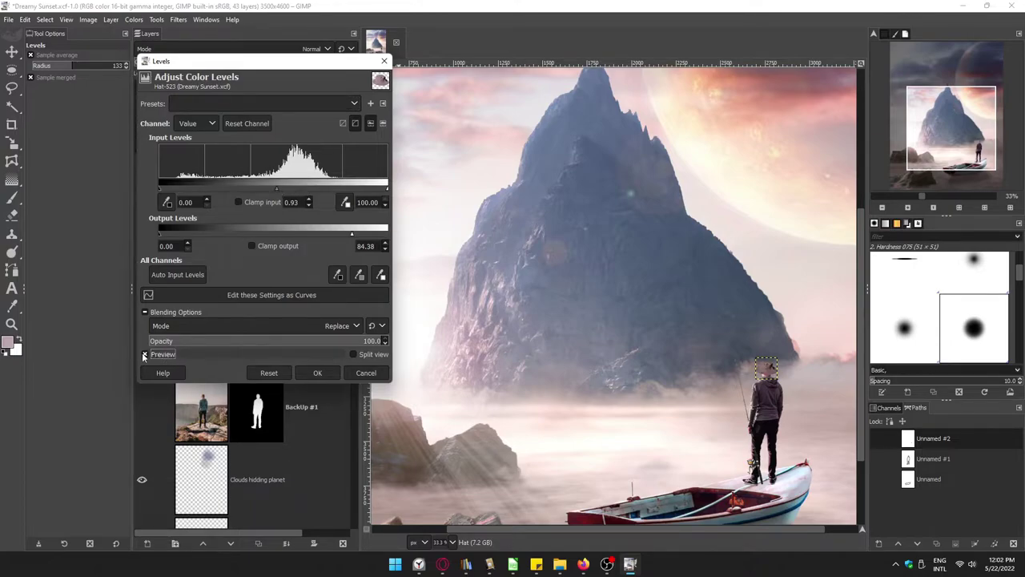
key(Return)
click(133, 19)
click(169, 165)
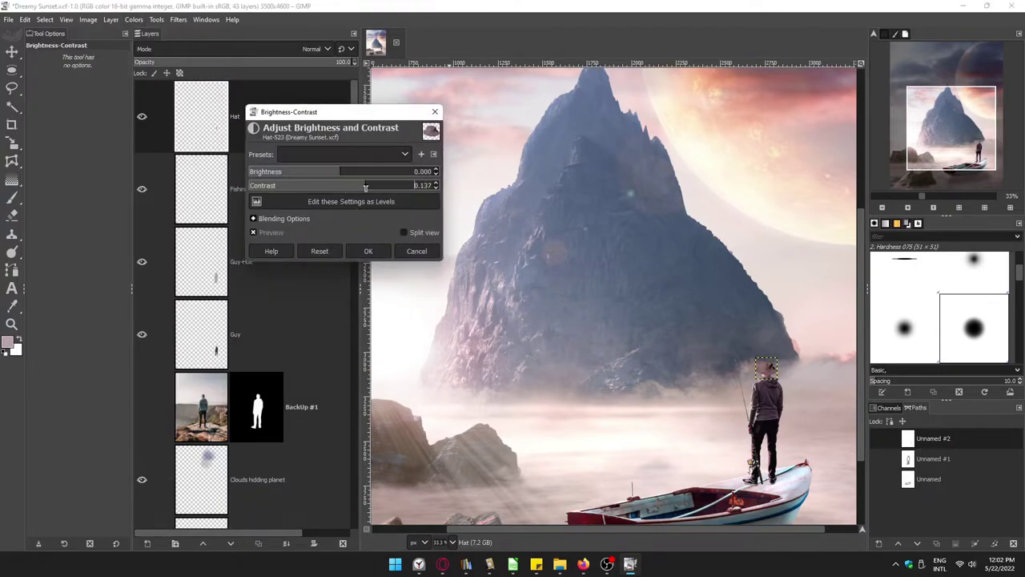
click(374, 254)
Step: Create a Fishing Pole-Hue layer above the fishing pole, then undo it
scroll(732, 350, up, 1)
key(m)
scroll(732, 350, up, 1)
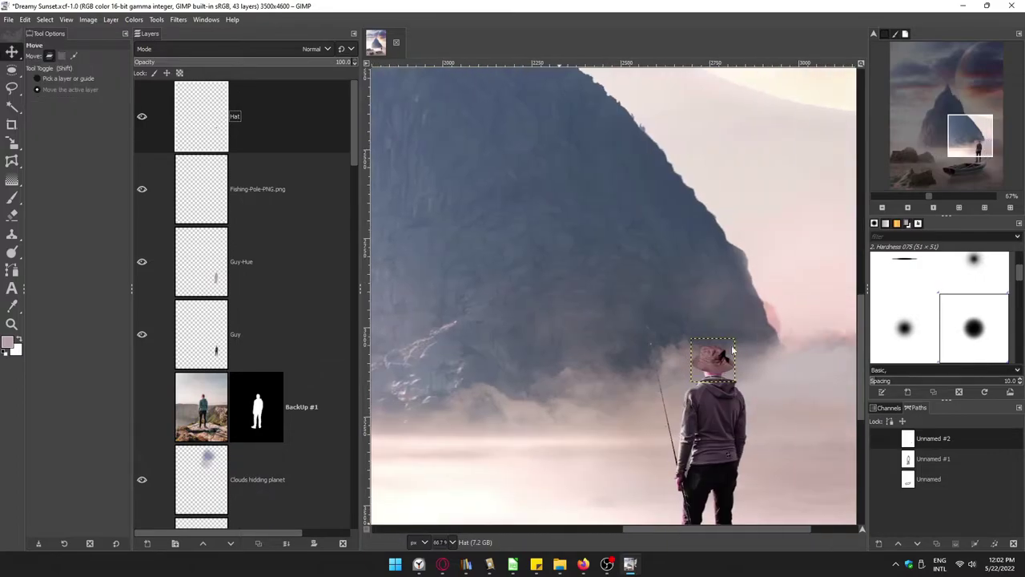
click(257, 189)
key(shift+ctrl+n)
text(Fishing Pole-Hue)
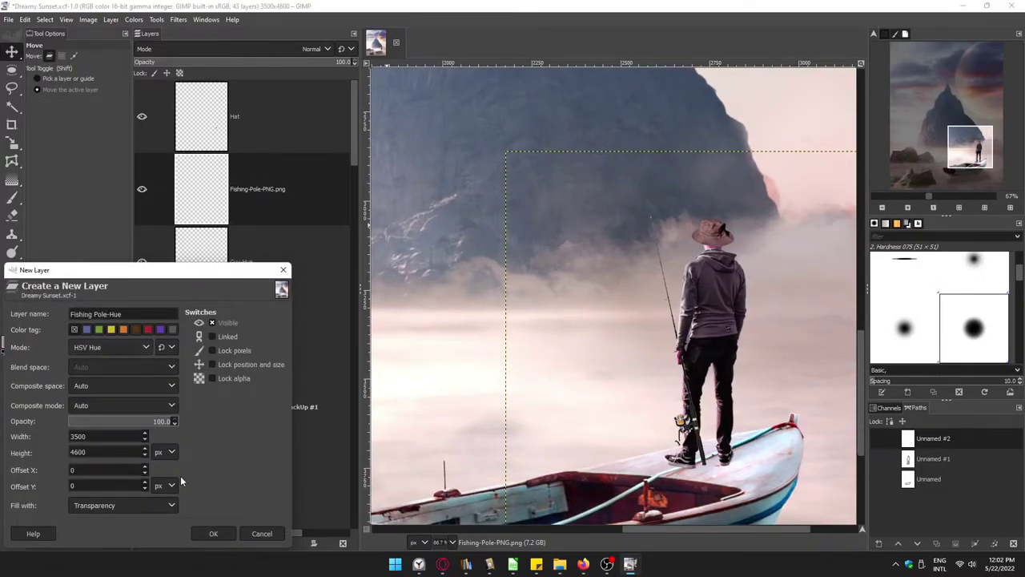
key(Return)
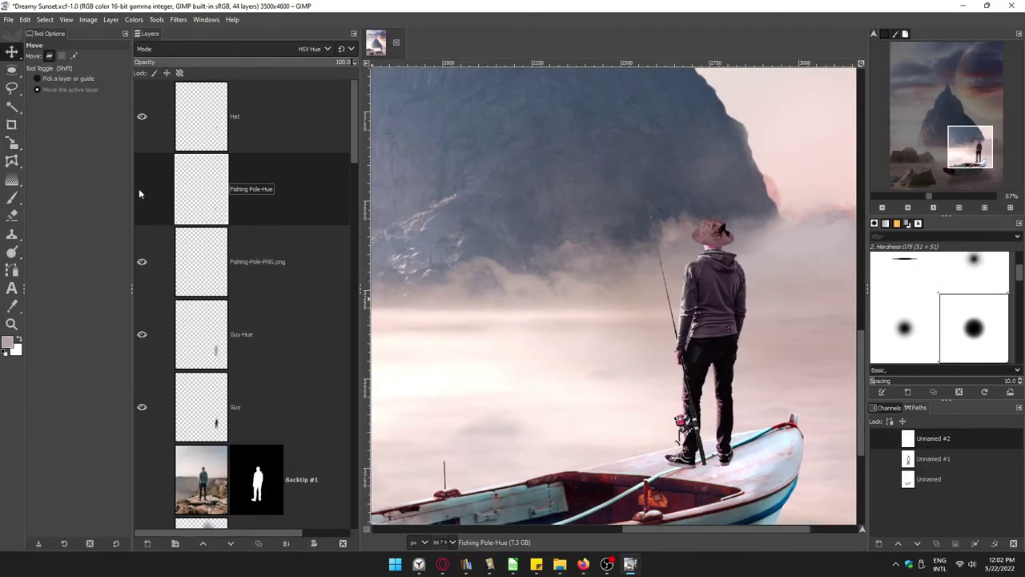
key(ctrl+z)
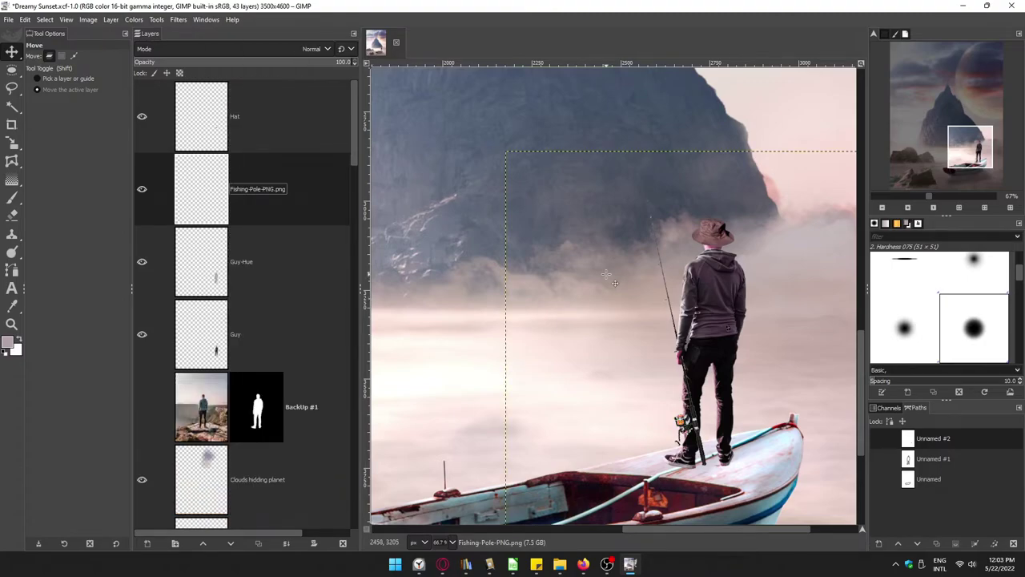
click(256, 334)
Step: Create a Guy-ContactShadows layer below Guy in Multiply mode
key(shift+ctrl+n)
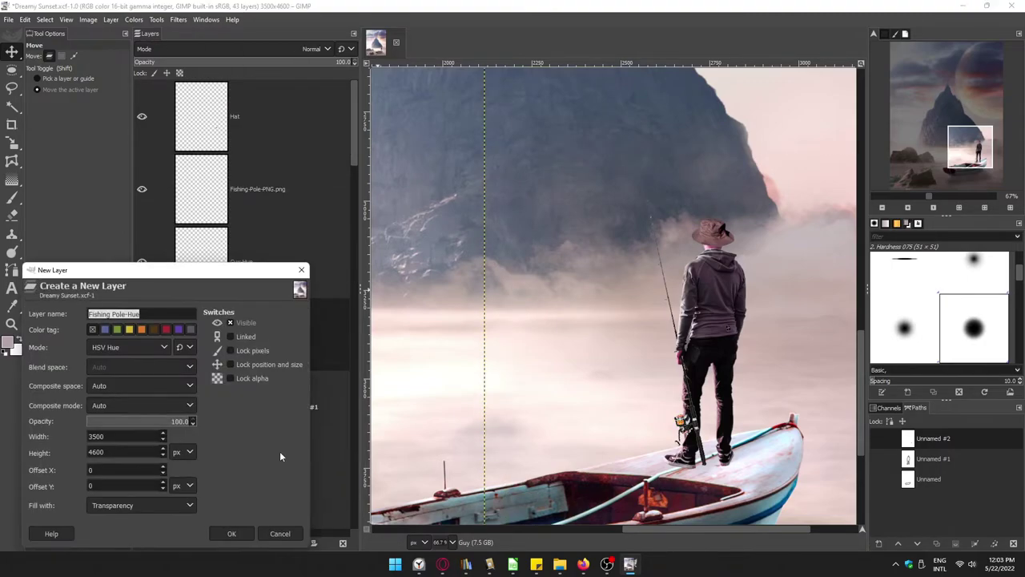
text(Shadows)
key(Return)
click(230, 543)
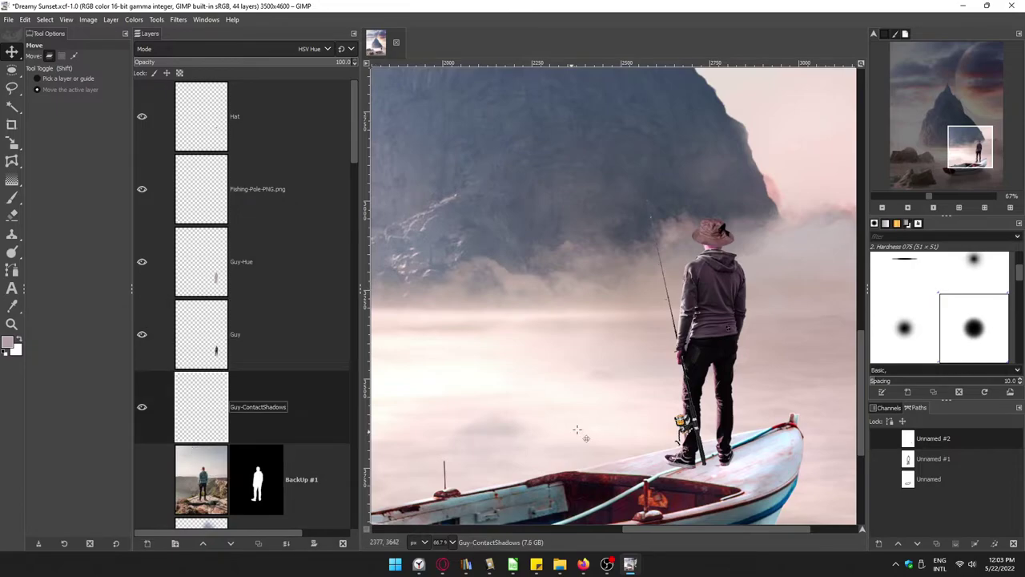
scroll(692, 472, up, 4)
key(o)
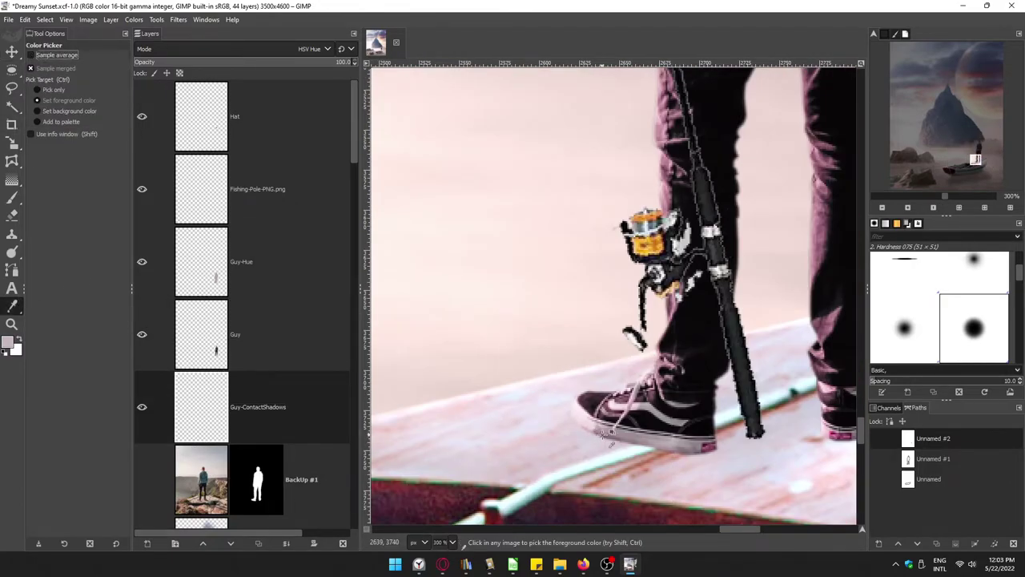
click(312, 49)
click(288, 201)
Step: Paint soft shadows beneath the fisherman's shoes and duplicate the Guy layer
key(p)
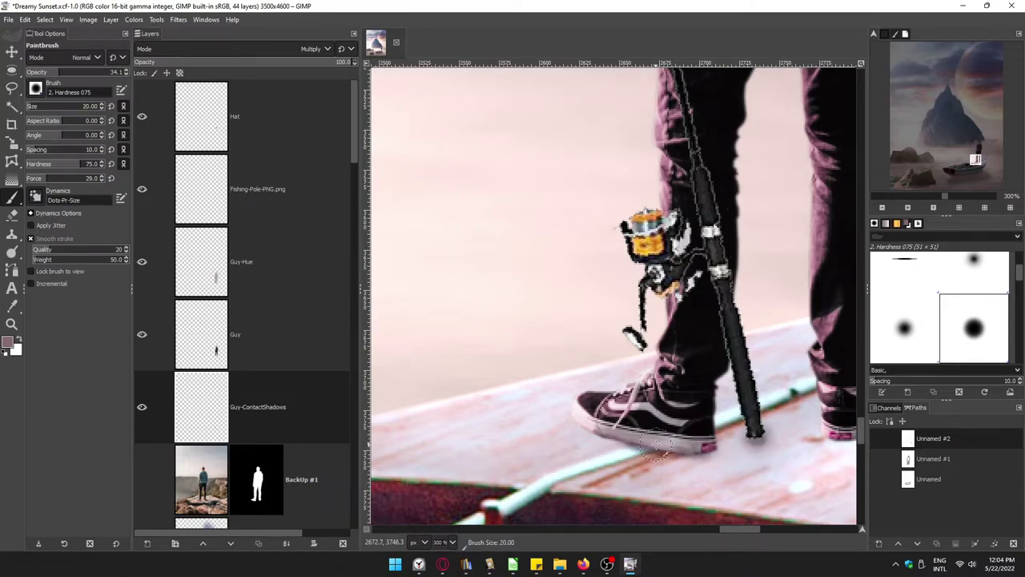
scroll(655, 444, right, 2)
scroll(756, 396, down, 1)
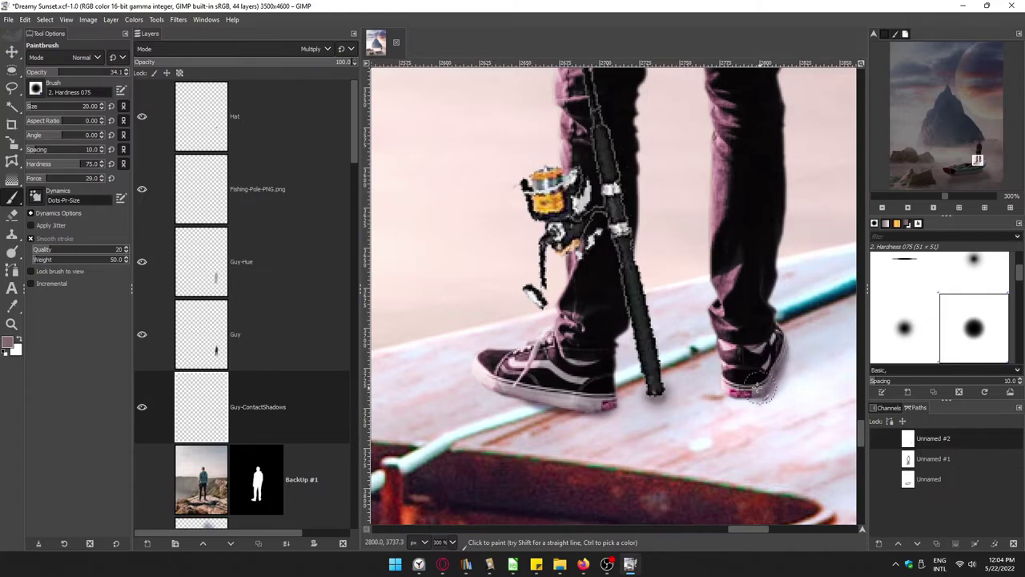
ctrl+scroll(757, 388, down, 4)
drag(207, 350, 227, 436)
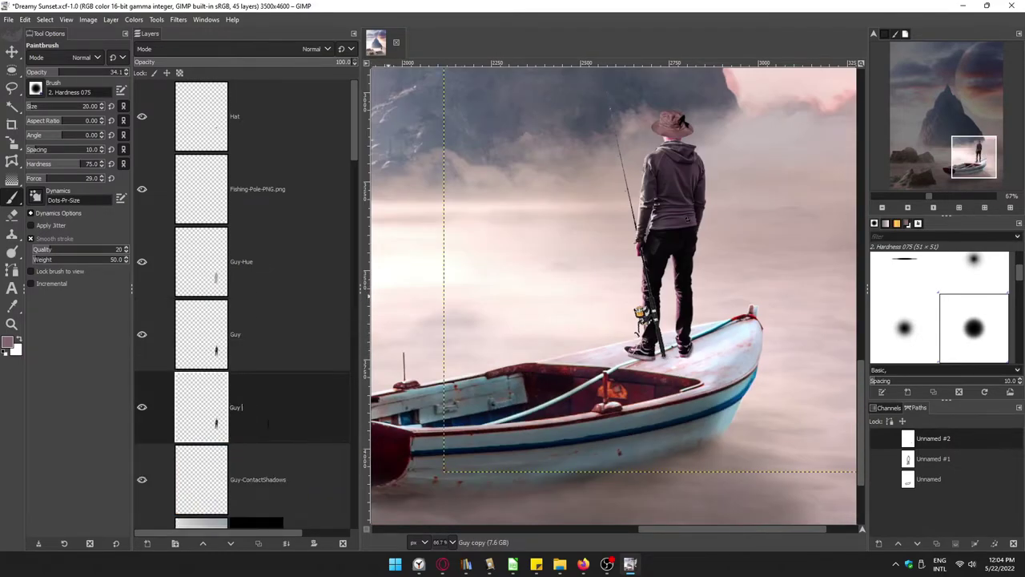
text(Shadows)
Step: Colorize the Guy Shadows layer with a tint sampled from the image
click(12, 305)
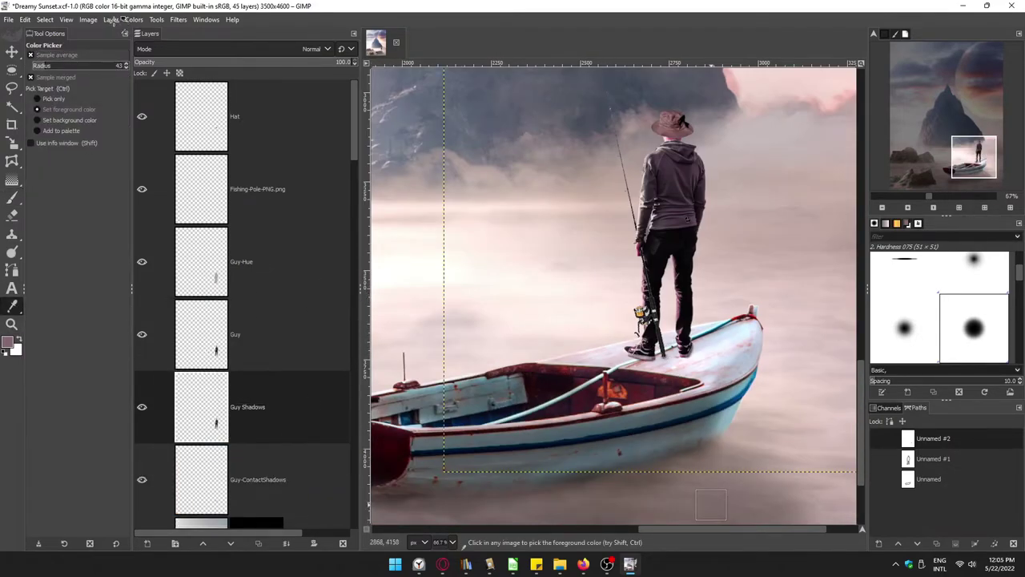
click(137, 20)
click(161, 328)
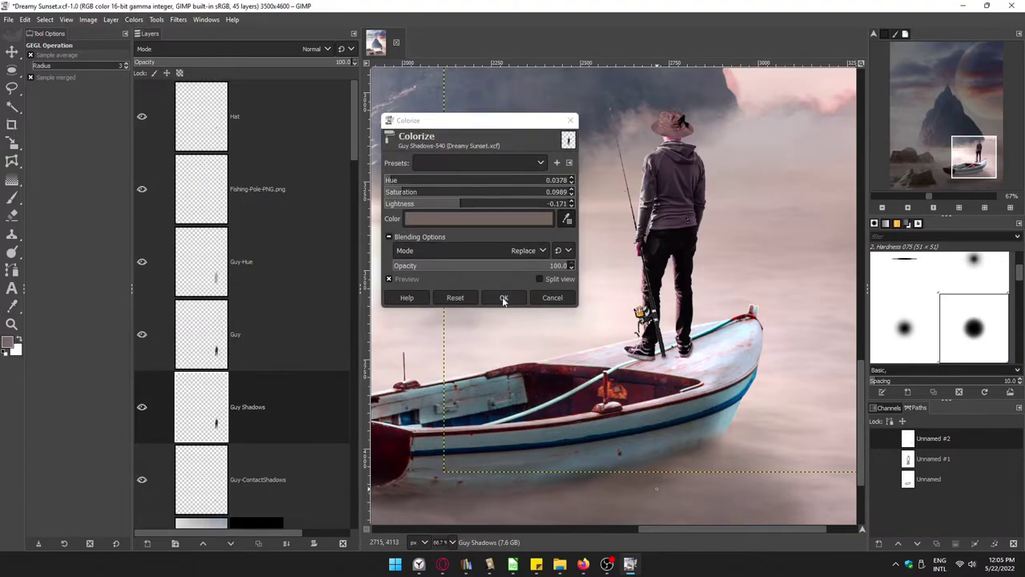
click(503, 298)
Step: Flip the shadow figure upside down, set it to Multiply, and move it below the boat
click(59, 211)
ctrl+click(687, 216)
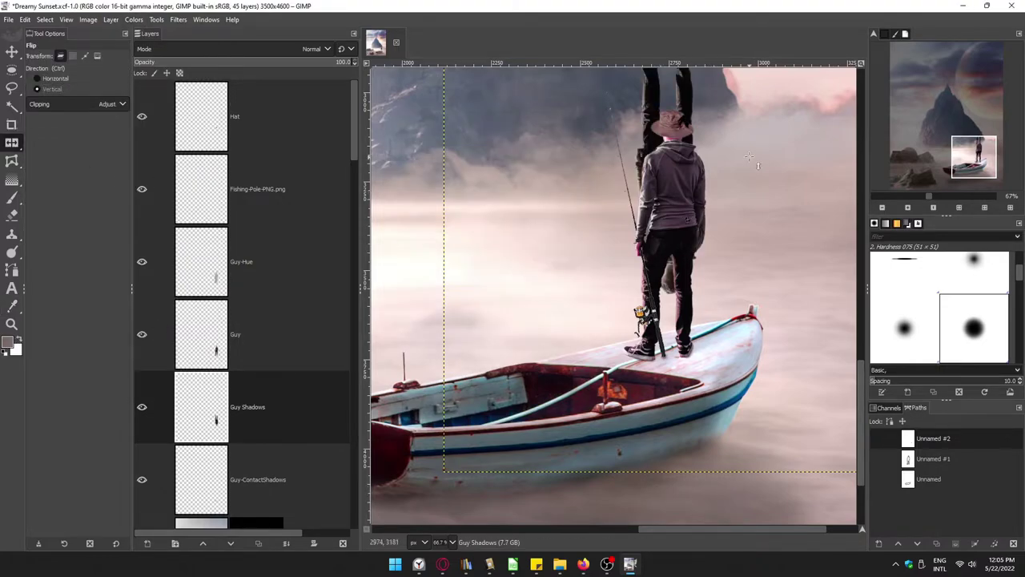
click(316, 49)
click(165, 244)
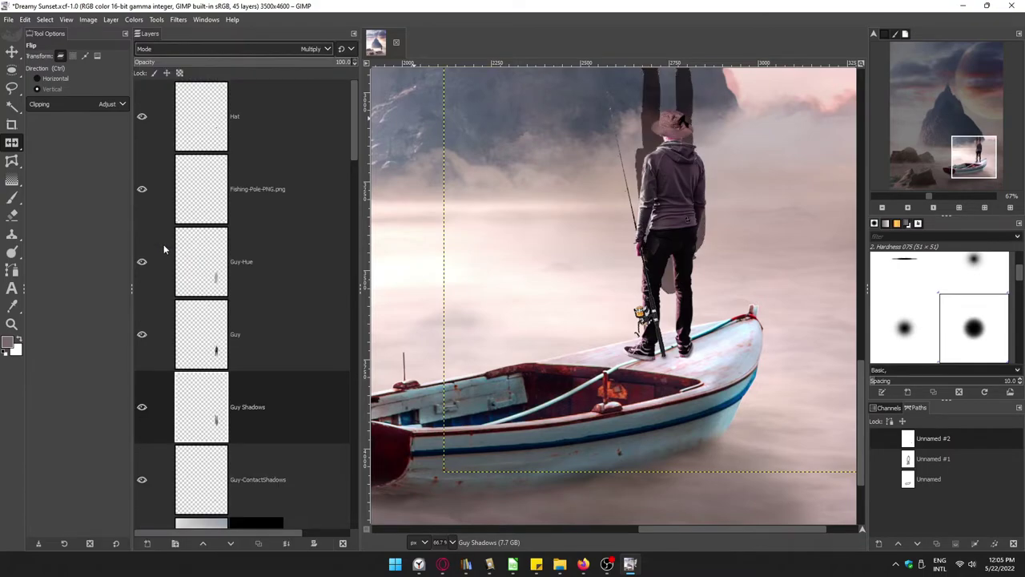
key(m)
mouse_move(646, 138)
mouse_down()
mouse_move(707, 368)
mouse_move(649, 430)
mouse_up()
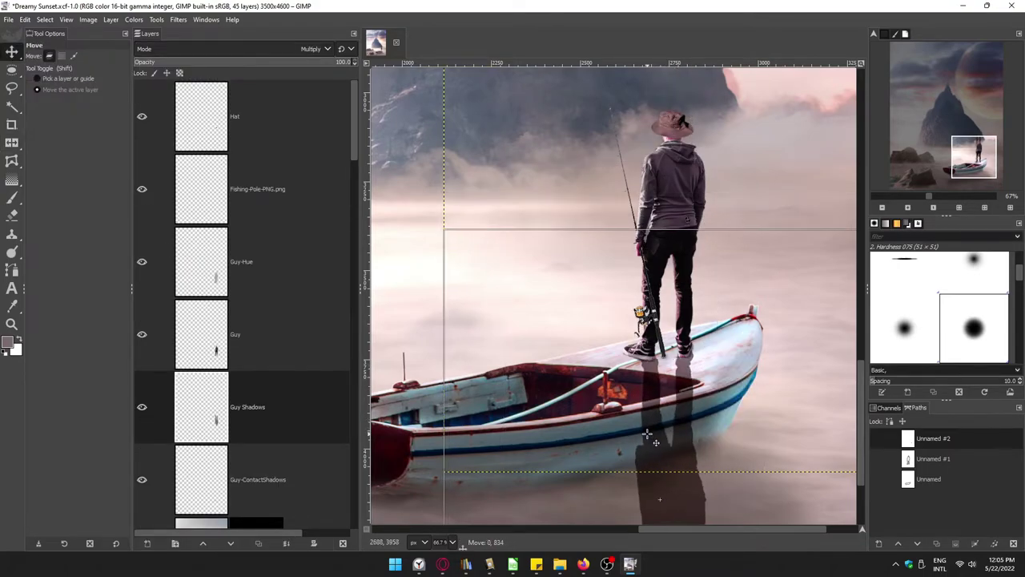
Step: Duplicate the Guy Shadows layer and place the original above its copy
key(shift+ctrl+j)
scroll(656, 480, up, 2)
scroll(686, 439, up, 3)
scroll(659, 522, up, 1)
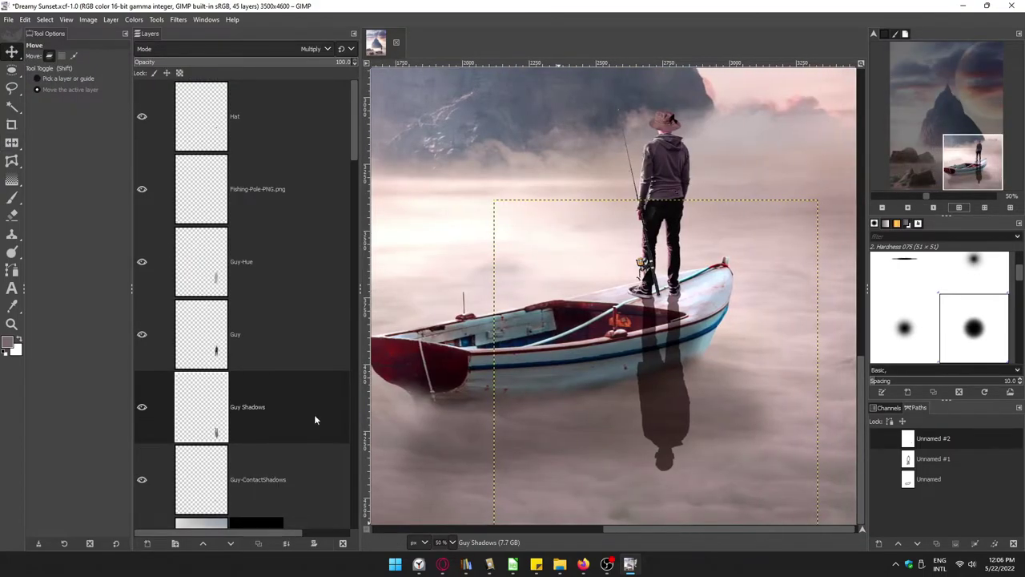
key(shift+ctrl+d)
drag(201, 407, 215, 486)
Step: Shear the shadow to slant rightward and erase its far lower end
key(shift+t)
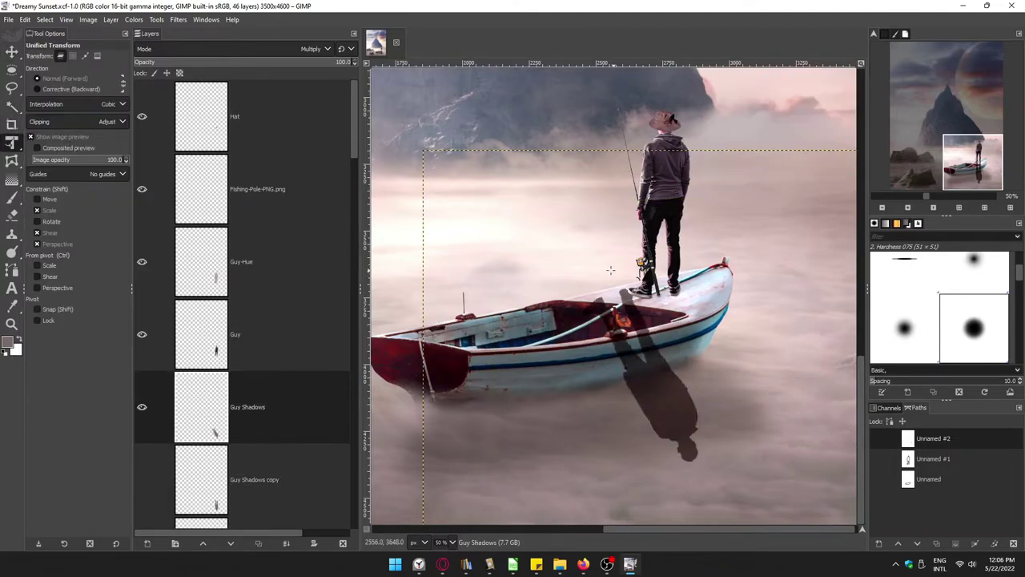
drag(657, 376, 697, 368)
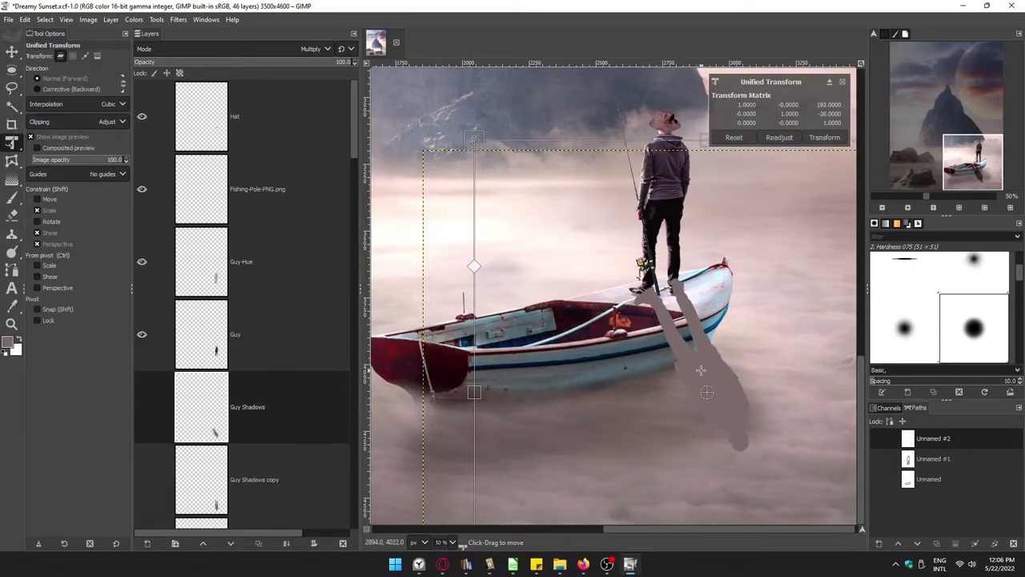
click(825, 138)
click(13, 217)
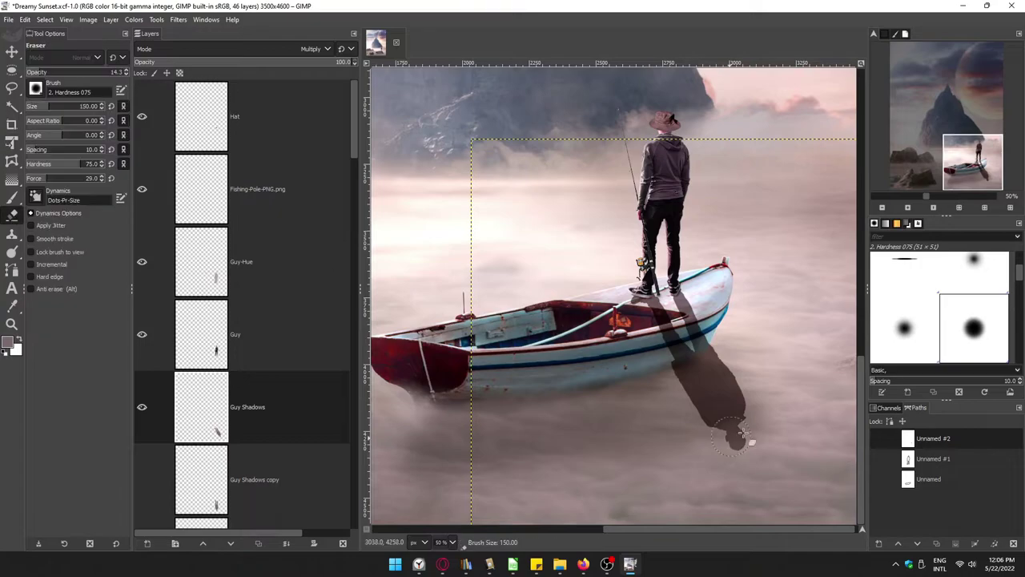
mouse_move(743, 442)
mouse_down()
mouse_move(736, 451)
mouse_move(686, 419)
mouse_move(673, 345)
mouse_up()
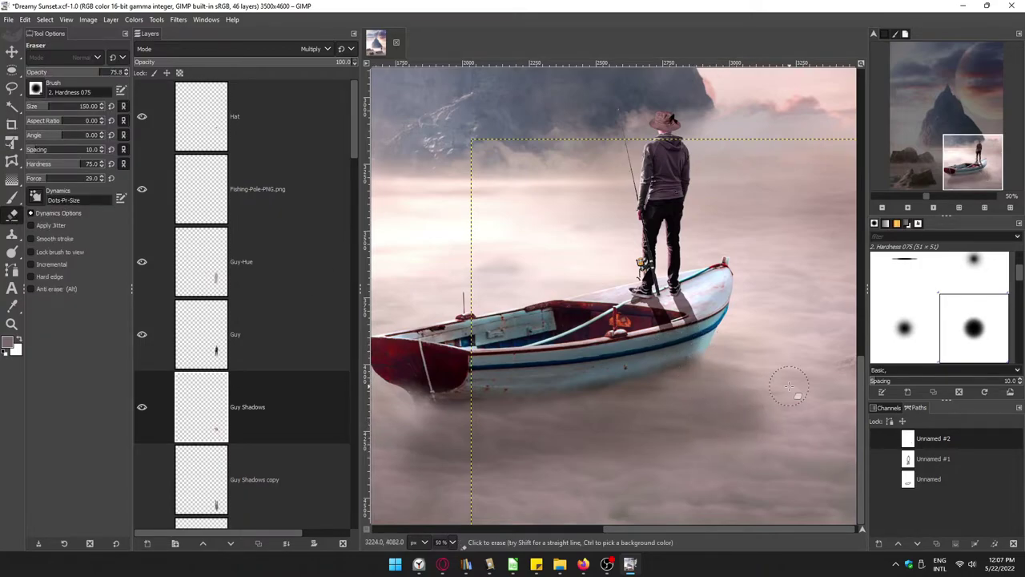
Step: Apply a Gaussian Blur to the shadow
click(178, 19)
click(353, 105)
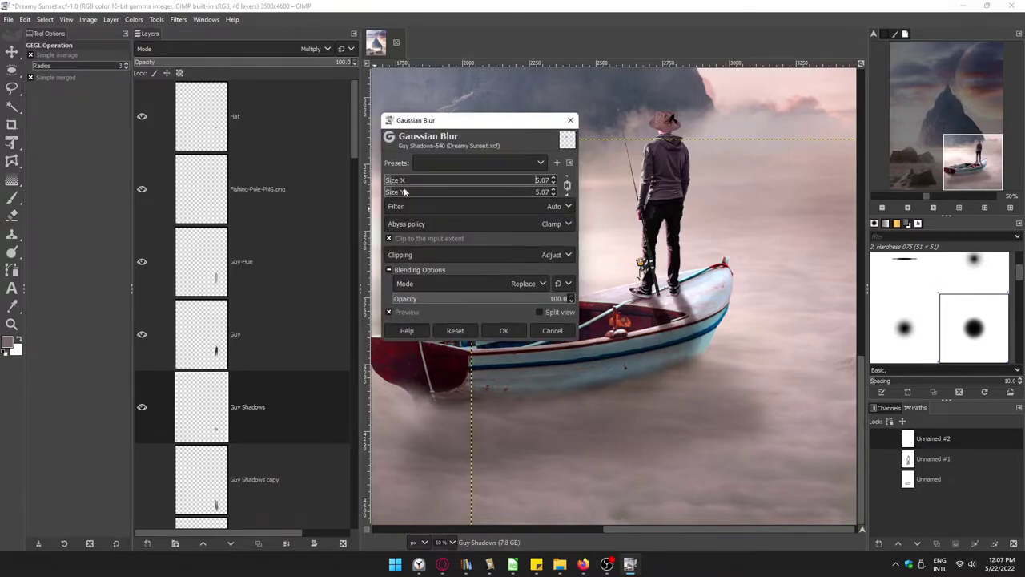
click(504, 330)
Step: Shift and scale the Guy Shadows copy so it sits right over the shadow
key(m)
mouse_move(663, 383)
mouse_down()
mouse_move(695, 379)
mouse_move(723, 414)
mouse_up()
key(shift+s)
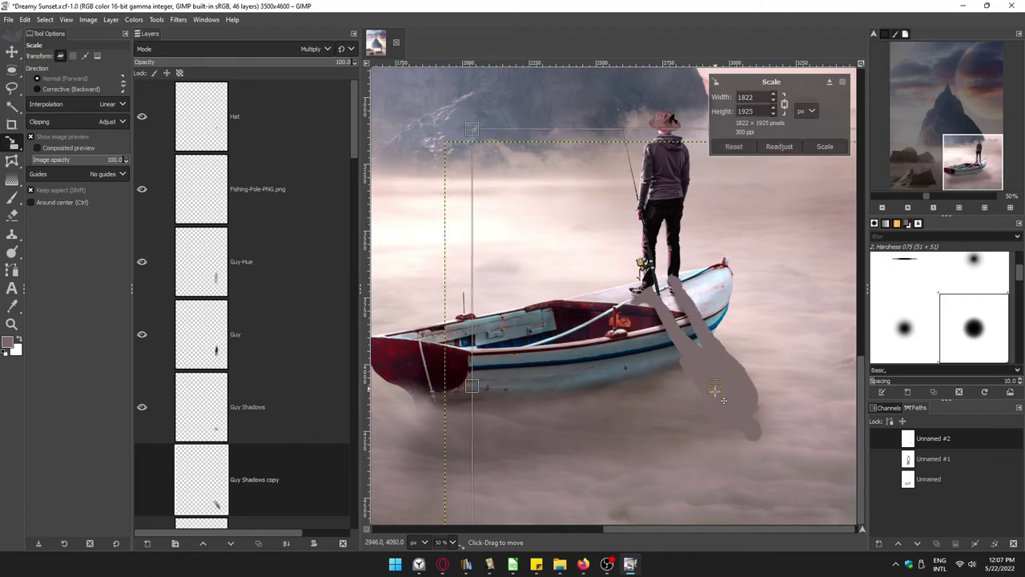
key(Return)
key(shift+r)
key(m)
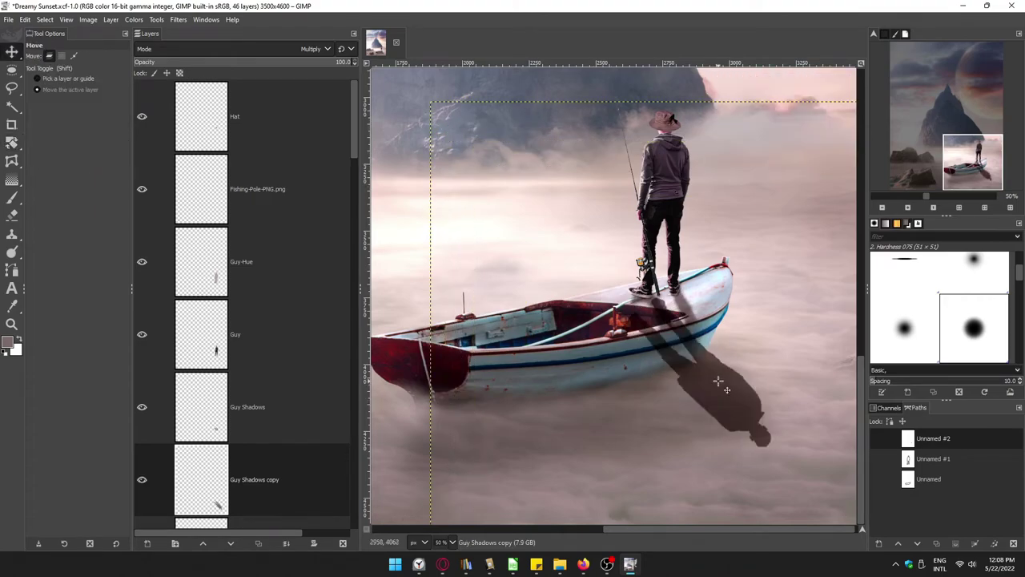
drag(728, 385, 741, 387)
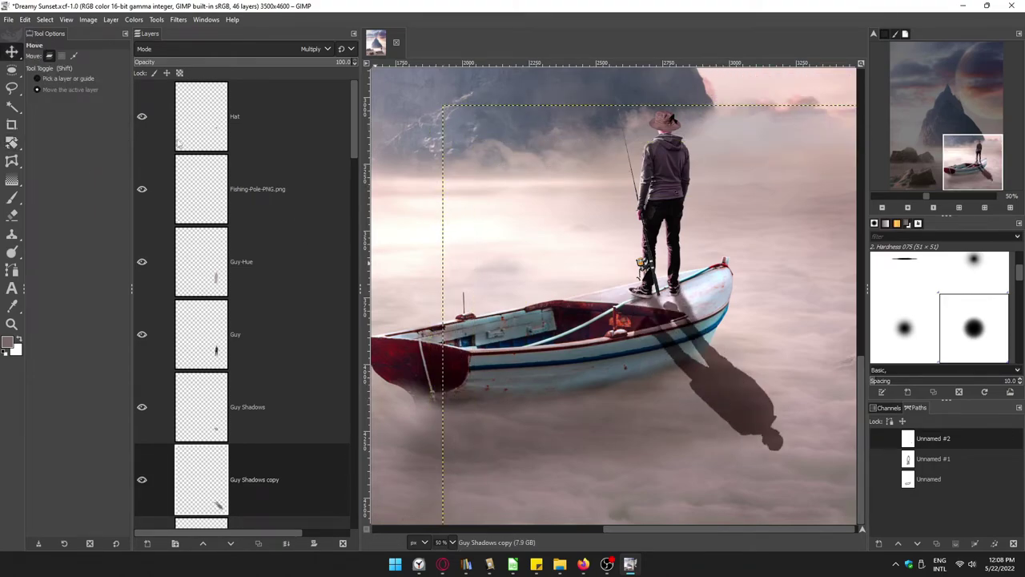
Step: Erase the shadow copy from the boat's stern hull and nudge it slightly left
key(shift+e)
drag(671, 307, 675, 332)
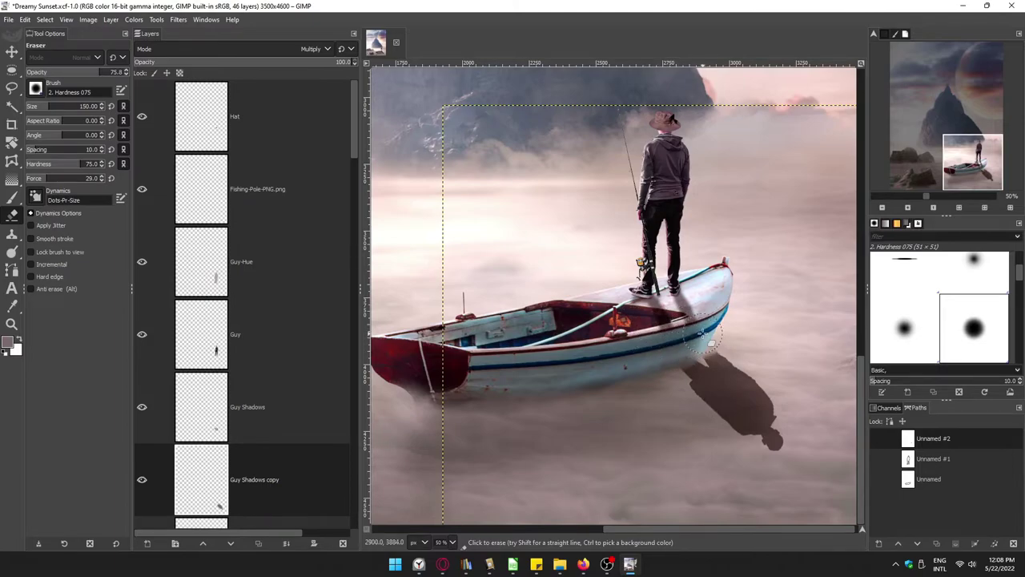
key(m)
drag(539, 359, 533, 364)
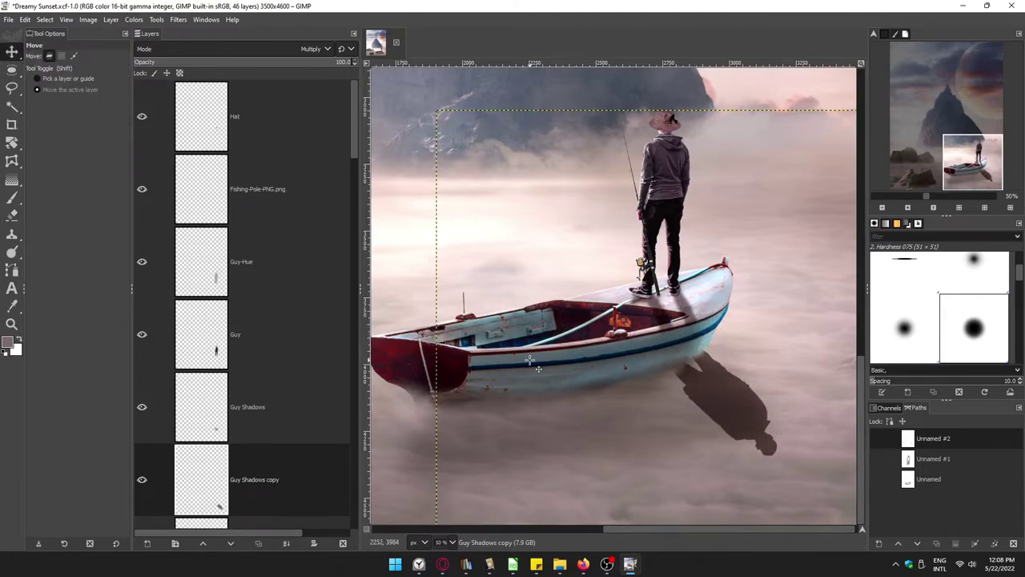
Step: Merge the shadow copy into Guy-ContactShadows and make a Visible layer of fisherman, hat and pole
right_click(200, 476)
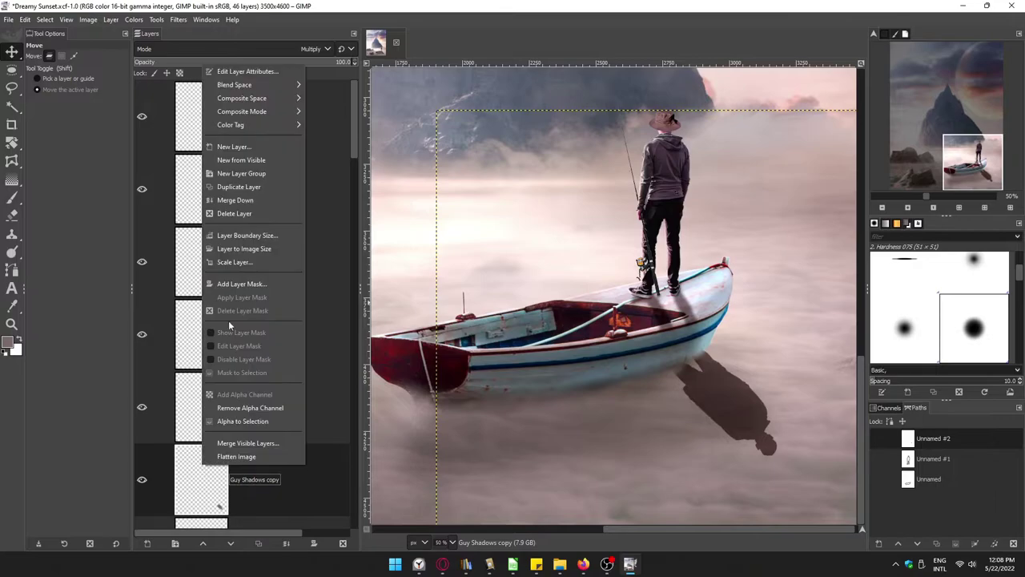
click(232, 202)
shift+click(142, 336)
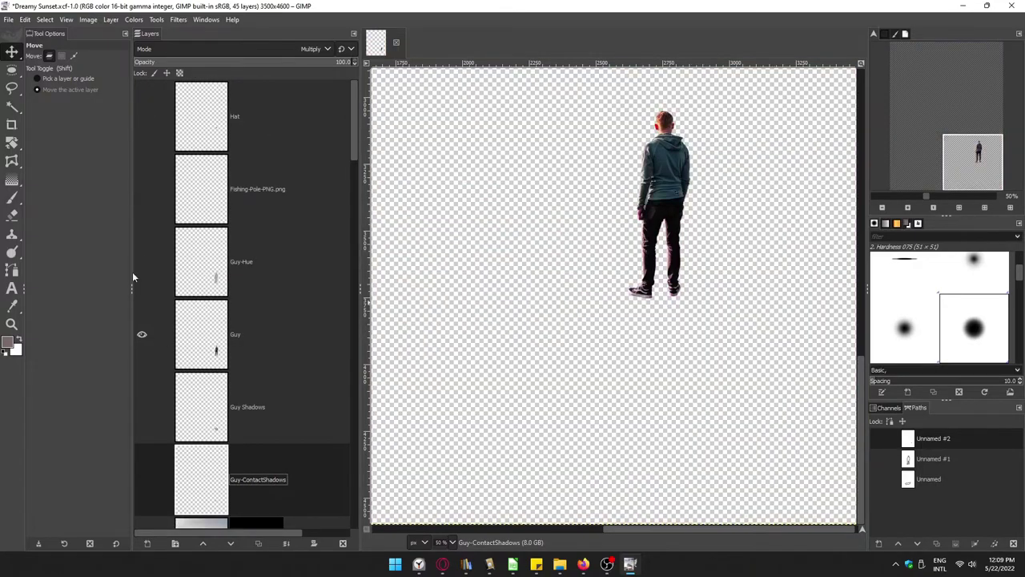
drag(141, 261, 142, 116)
right_click(197, 118)
click(234, 212)
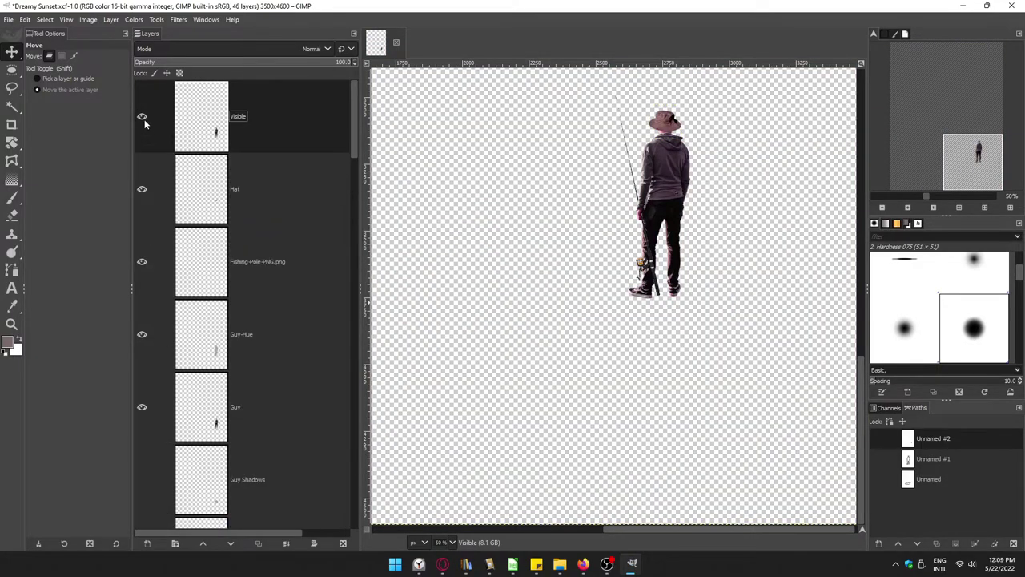
Step: Restore all layers, move the Visible layer below Guy, and rename it Guy Shadows
shift+click(142, 116)
mouse_move(214, 137)
mouse_down()
mouse_move(217, 432)
mouse_move(205, 276)
mouse_up()
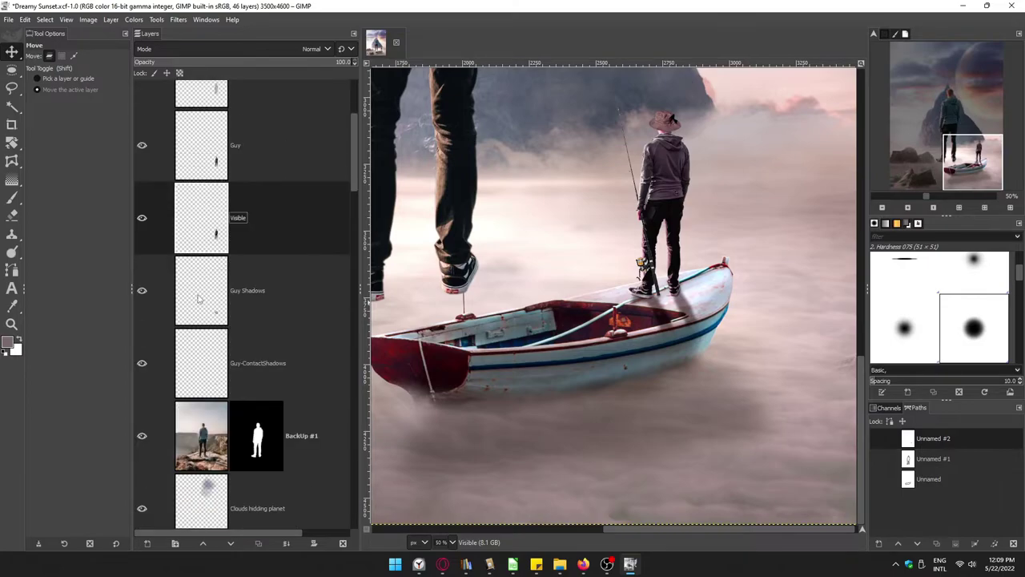
click(203, 305)
double_click(237, 217)
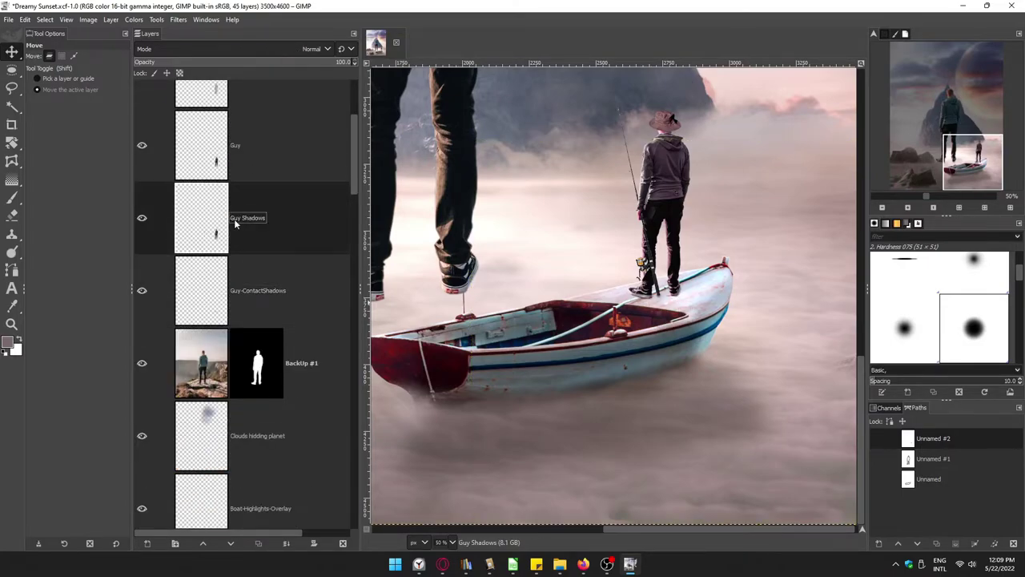
alt+click(204, 224)
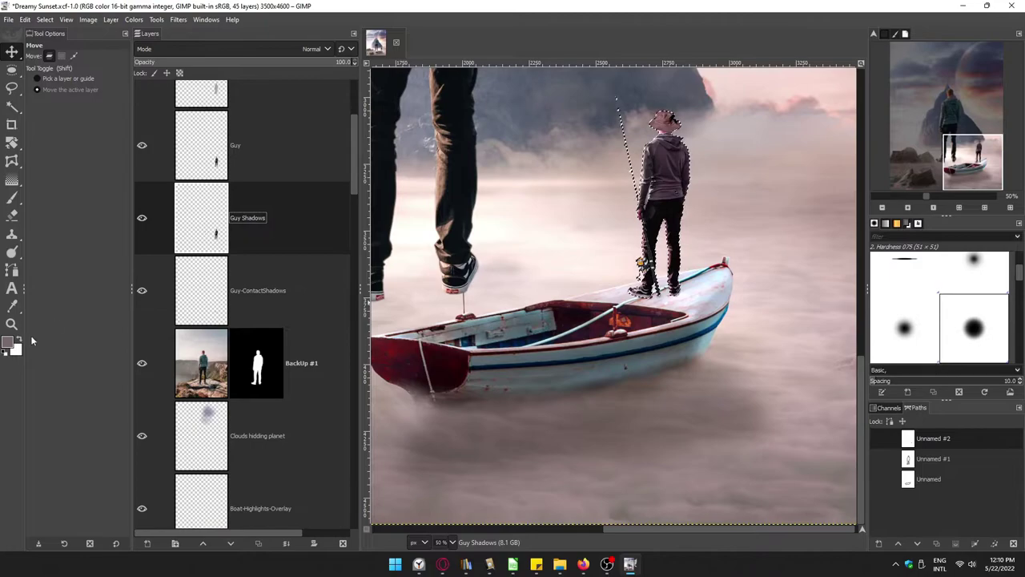
Step: Flip the fisherman silhouette and move it down below the boat
click(246, 48)
key(shift+f)
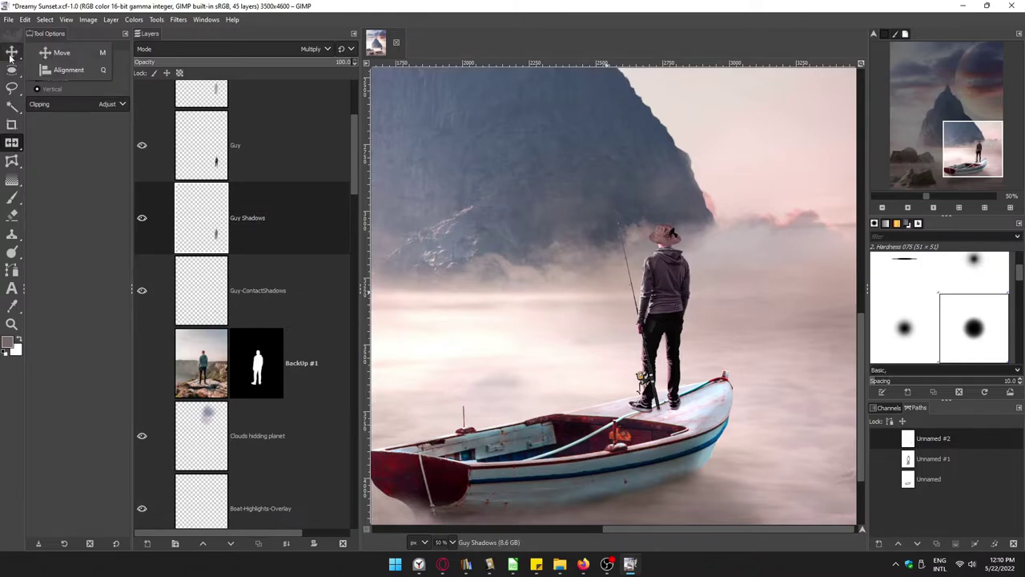
key(m)
mouse_move(662, 299)
mouse_down()
mouse_move(565, 433)
mouse_move(684, 450)
mouse_up()
scroll(676, 318, down, 3)
Step: Rotate the shadow and stretch it longer across the fog
key(shift+r)
click(673, 314)
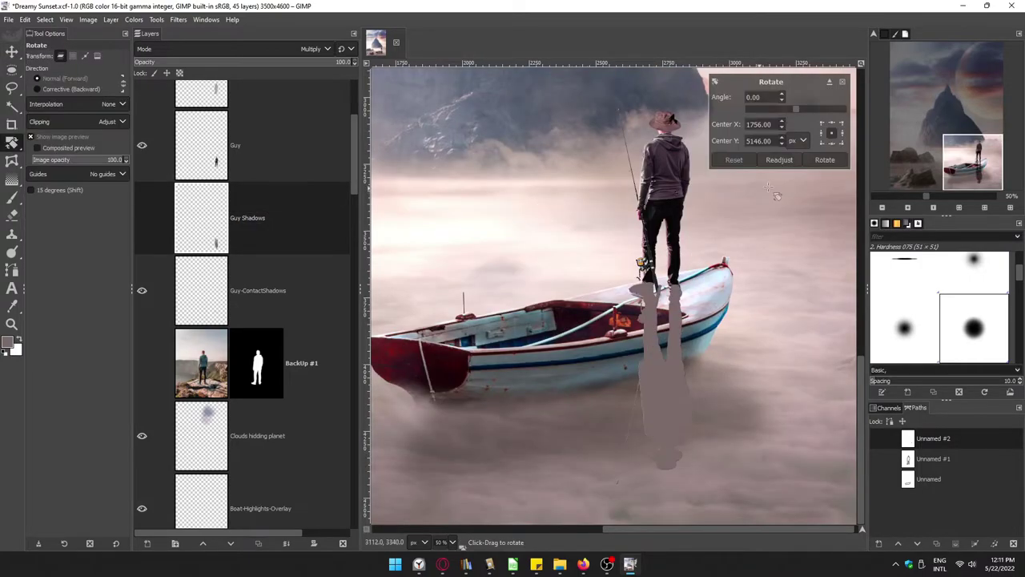
key(shift+s)
click(691, 384)
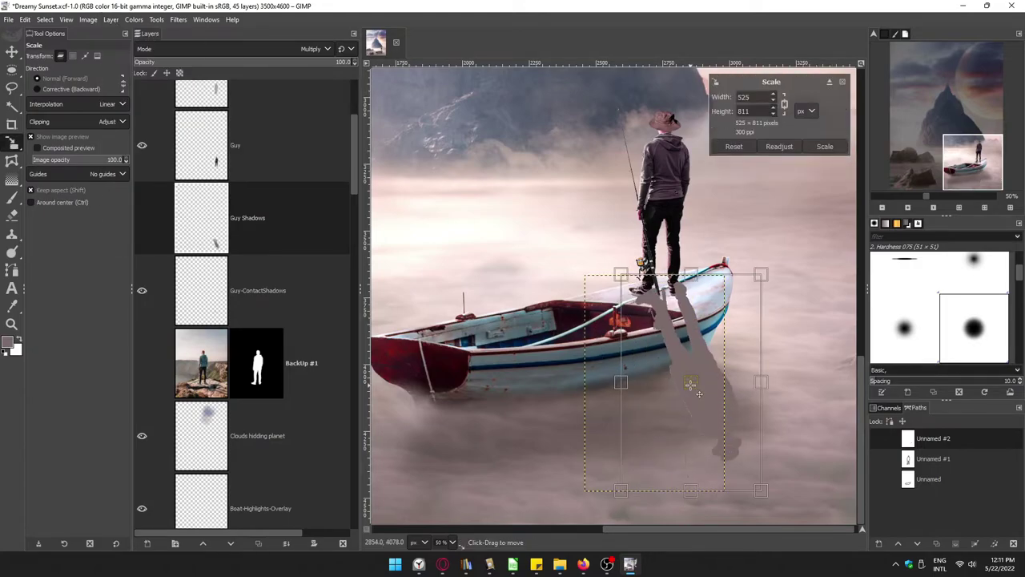
drag(728, 394, 801, 408)
click(825, 146)
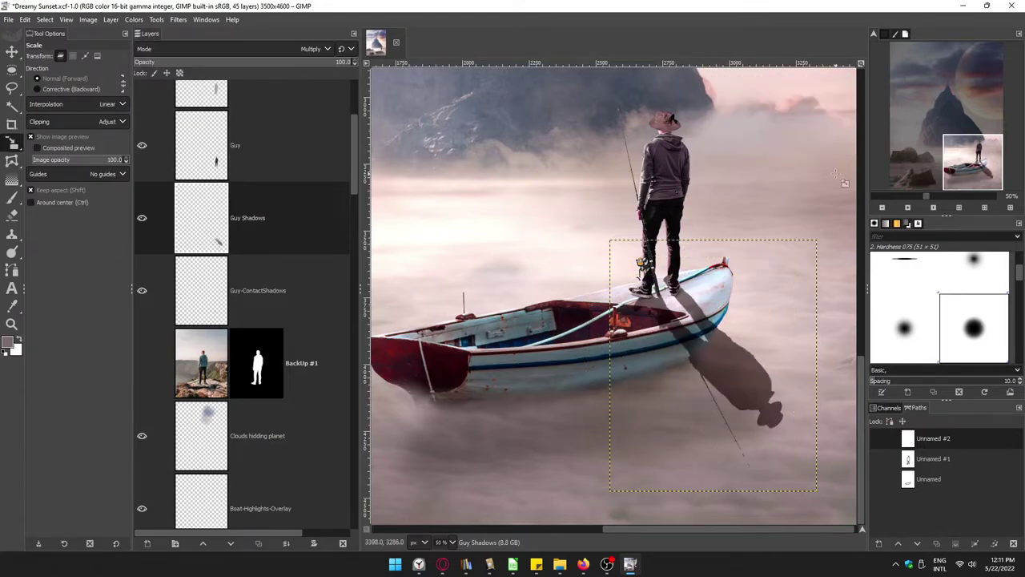
Step: Duplicate the shadow, hide the copy, and erase the original to a faint trace
key(shift+ctrl+d)
click(142, 290)
key(shift+e)
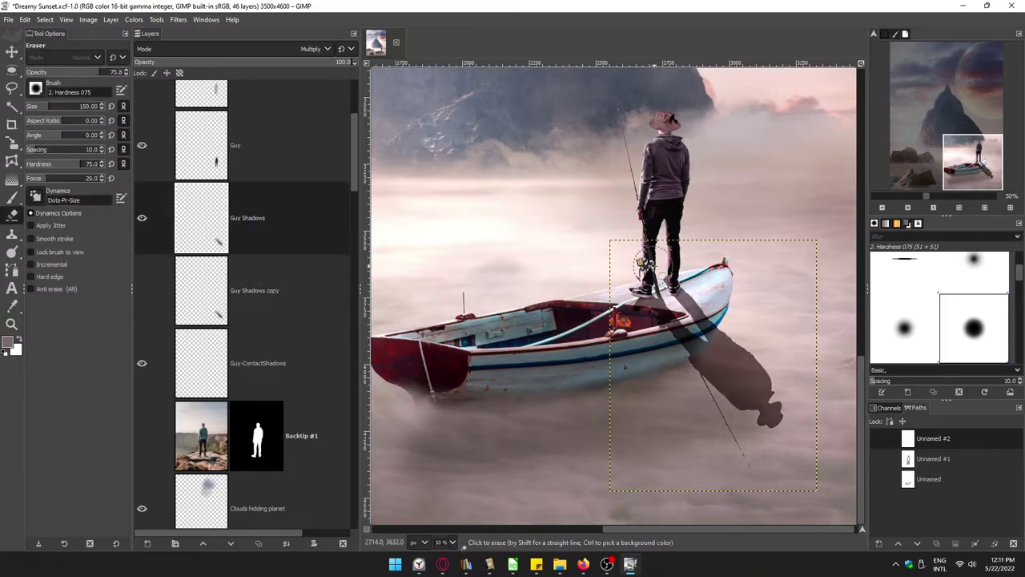
mouse_move(723, 364)
mouse_down()
mouse_move(704, 336)
mouse_move(780, 424)
mouse_up()
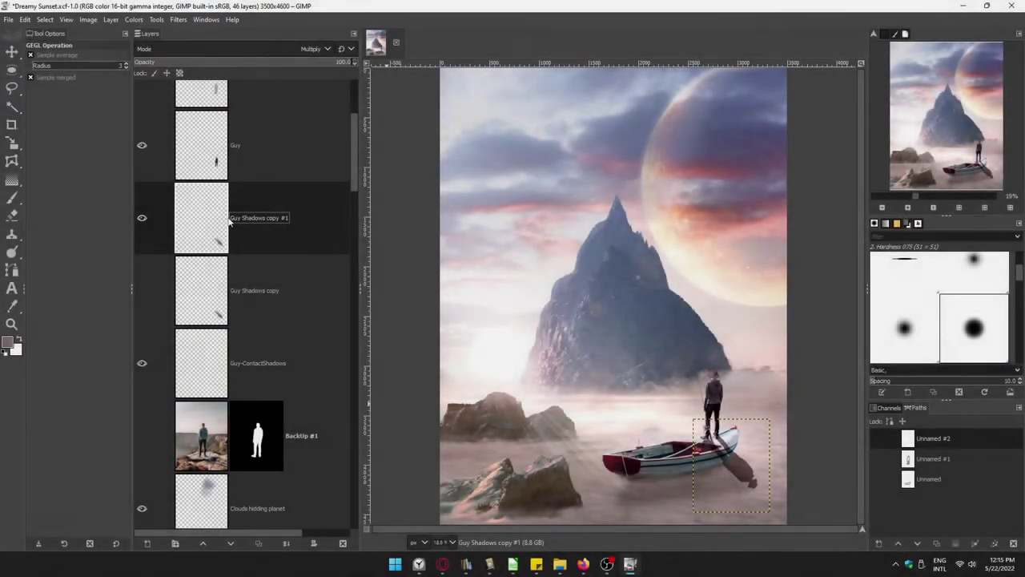
Step: Rotate the shadow about 15 degrees, shift it behind the boat, and shrink it slightly
key(shift+r)
drag(783, 421, 767, 413)
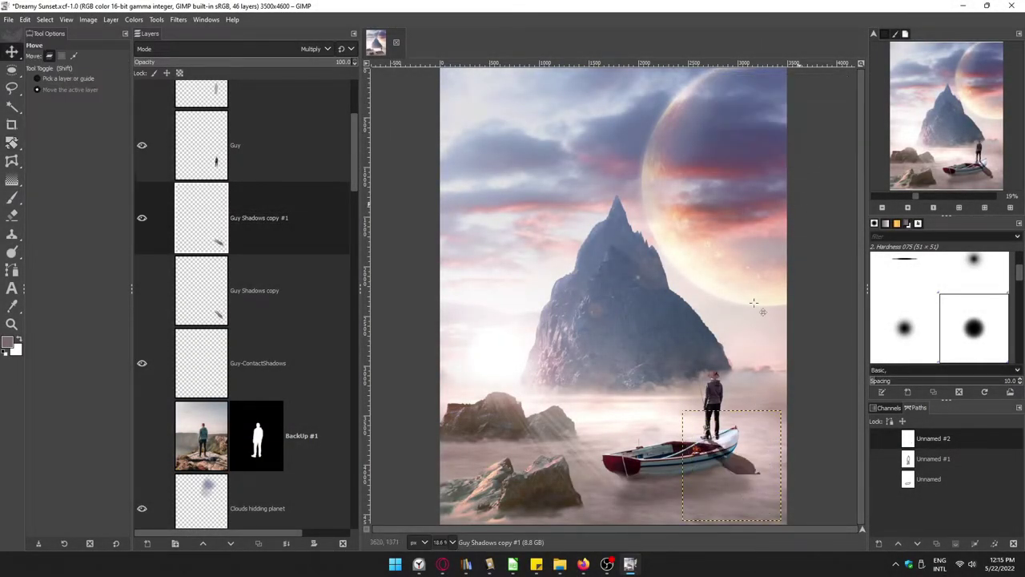
key(Return)
key(m)
drag(735, 473, 745, 460)
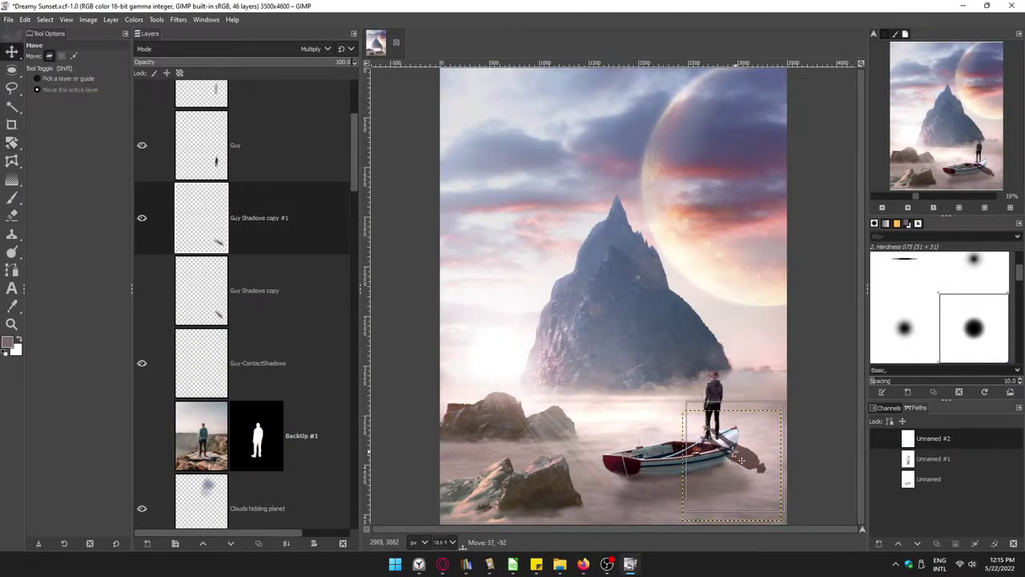
key(shift+s)
click(784, 413)
drag(789, 415, 781, 420)
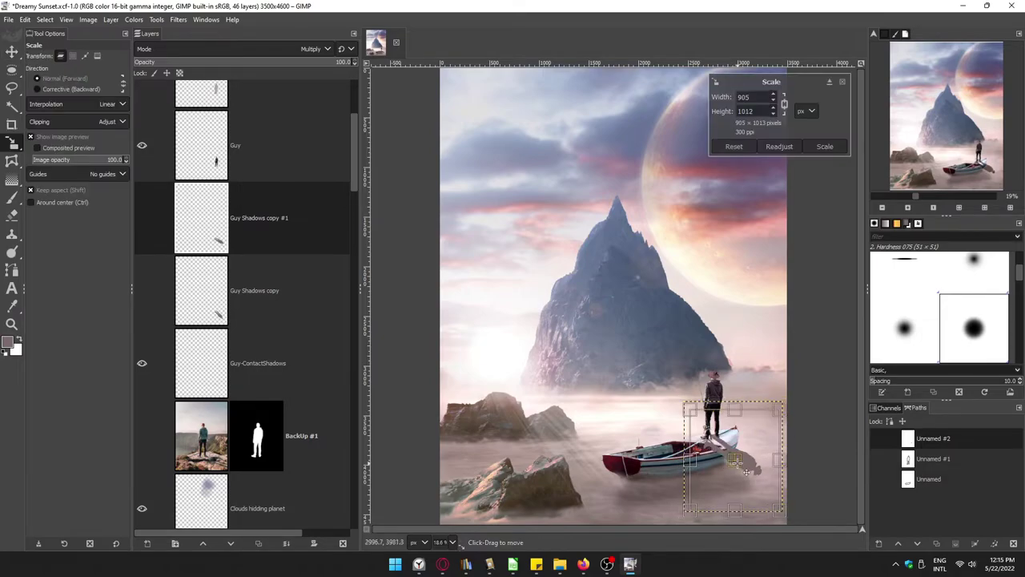
key(Return)
Step: Delete the shadow inside a freehand outline near the fisherman's feet behind the boat
ctrl+scroll(772, 470, up, 3)
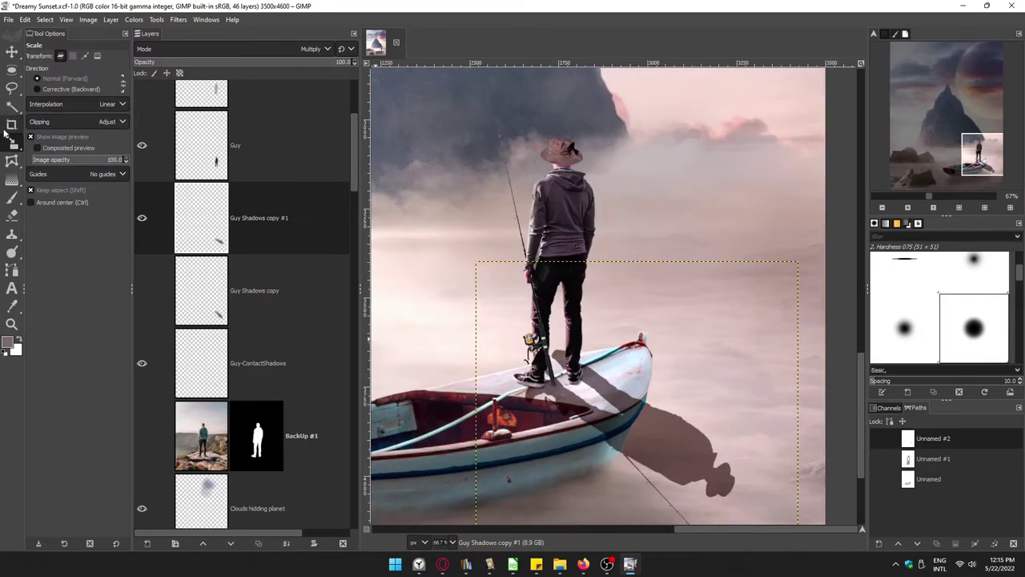
key(f)
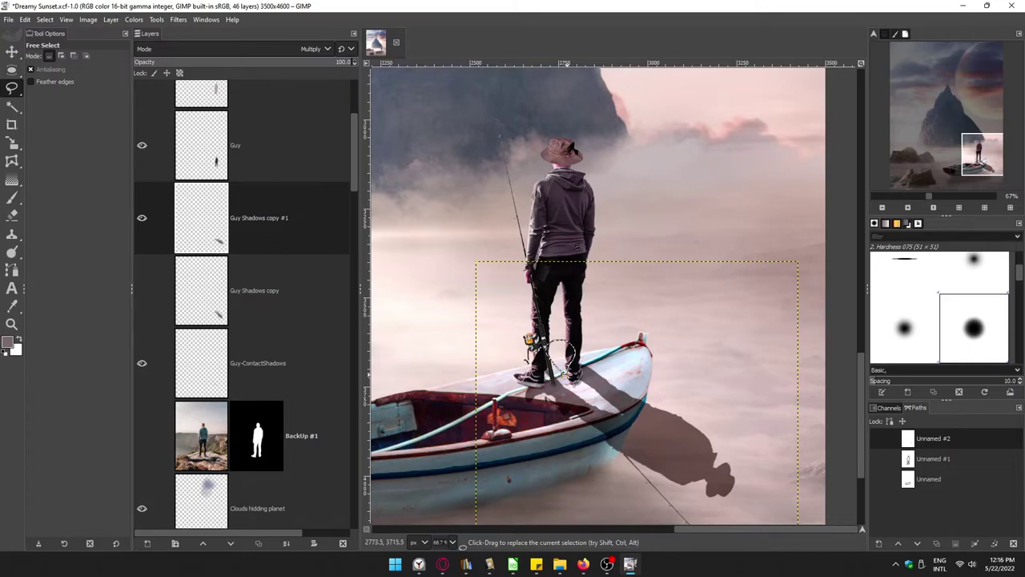
key(Return)
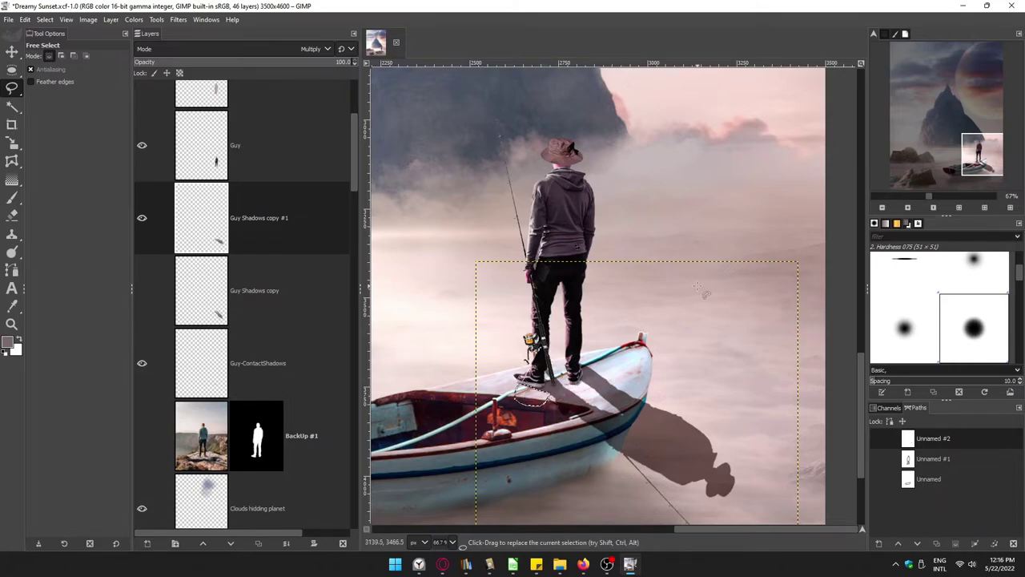
scroll(598, 418, down, 2)
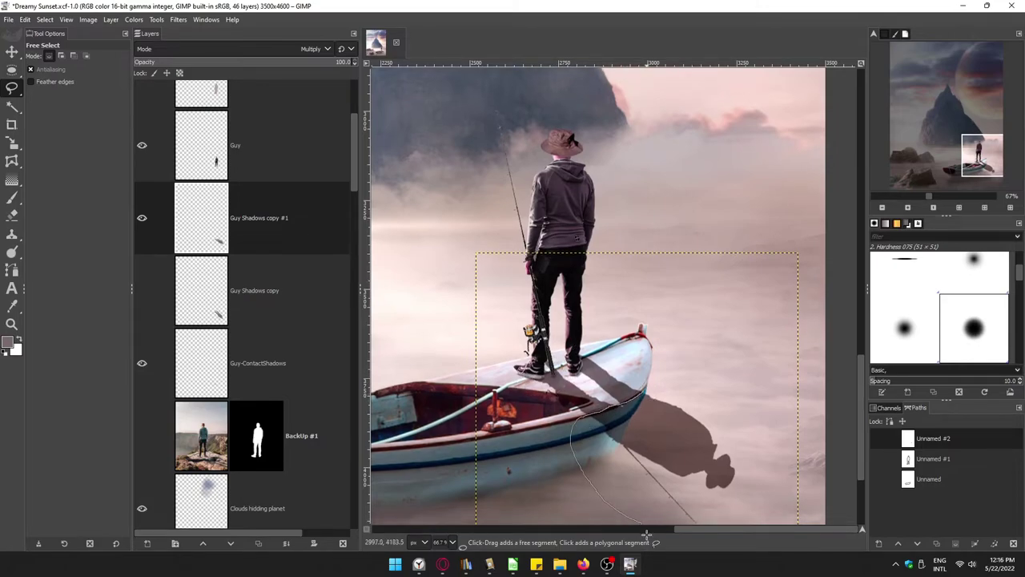
mouse_move(644, 344)
mouse_down()
mouse_move(761, 440)
mouse_move(641, 346)
mouse_up()
key(Return)
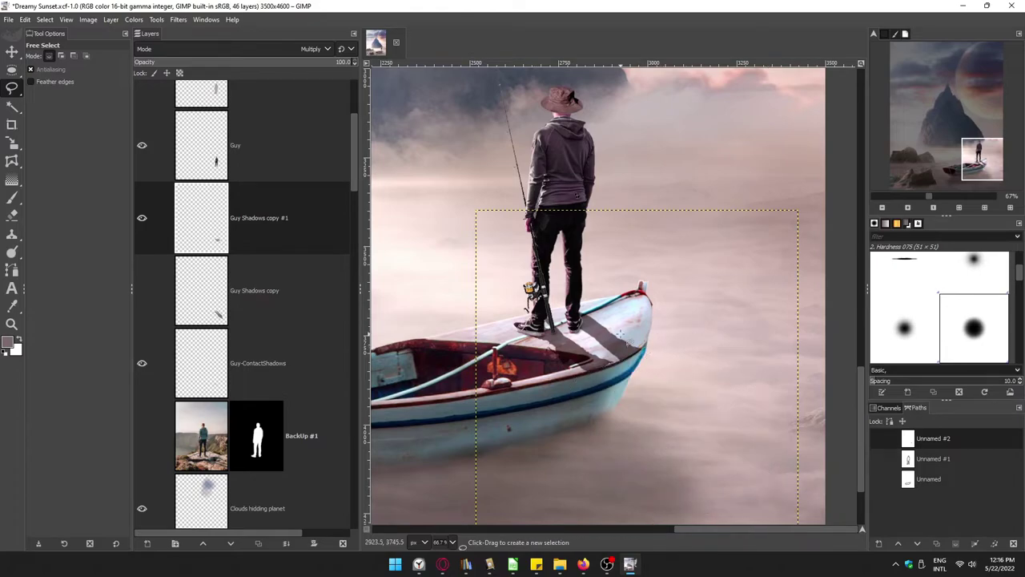
Step: Apply a Gaussian Blur to the shadow
click(178, 19)
click(240, 35)
click(178, 19)
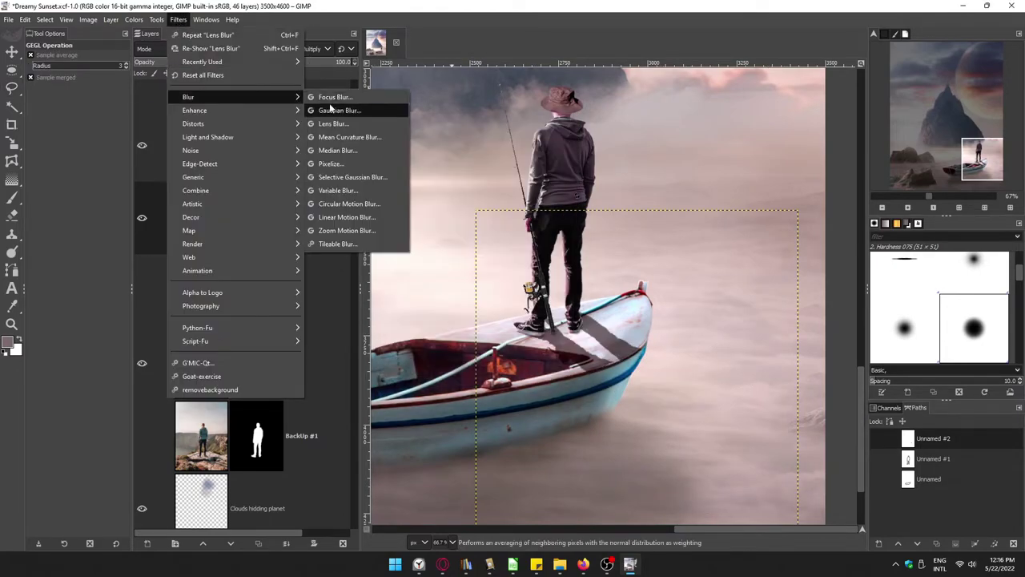
click(345, 107)
drag(448, 124, 773, 76)
click(825, 281)
Step: Shift the shadow slightly left, then show Guy Shadows copy and make it active
key(m)
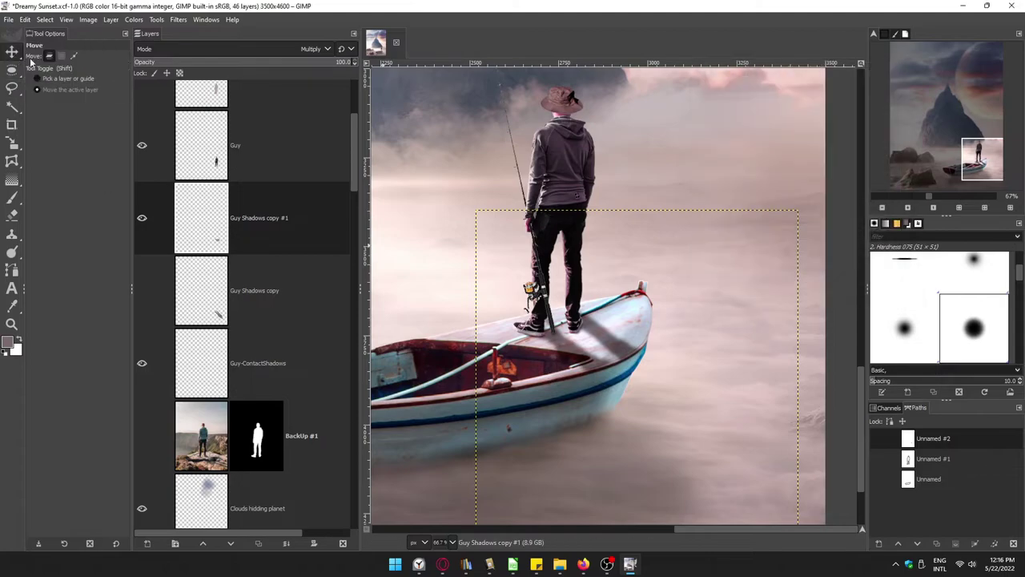
drag(614, 340, 606, 342)
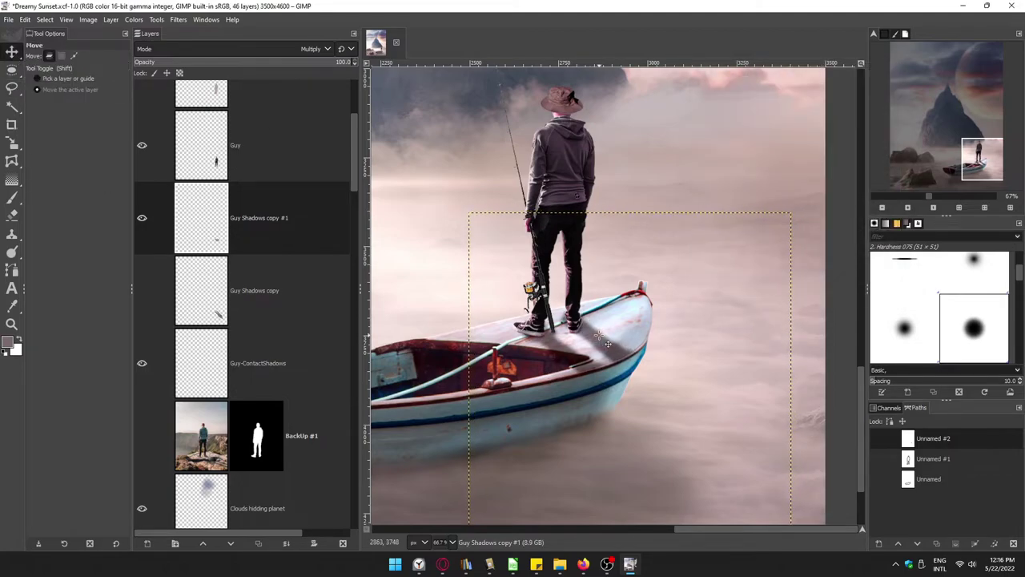
key(f)
drag(566, 331, 566, 333)
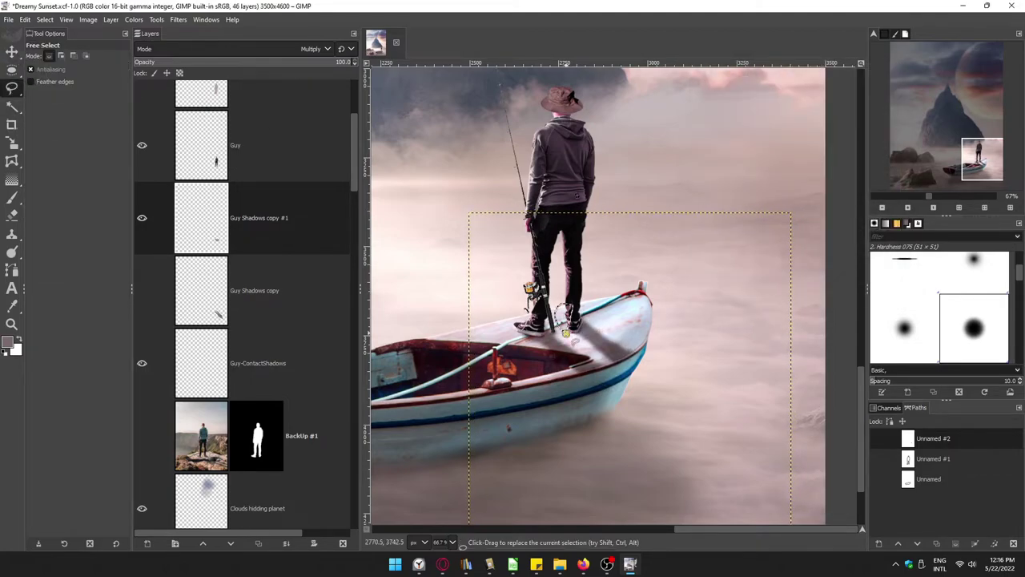
click(141, 290)
click(233, 308)
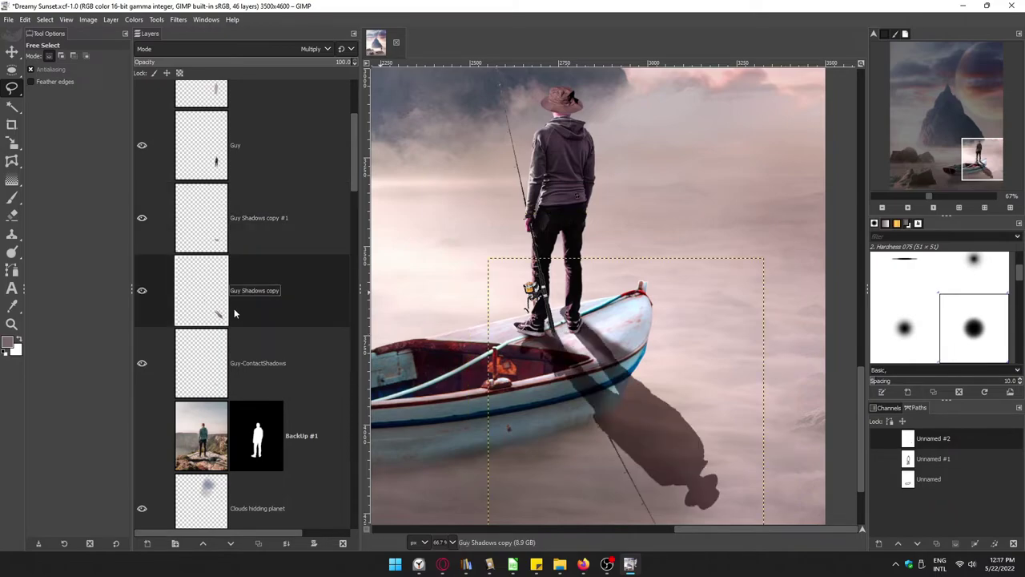
Step: Rotate the cast shadow about 15 degrees into place
key(shift+r)
mouse_move(633, 449)
mouse_down()
mouse_move(648, 452)
mouse_move(679, 433)
mouse_up()
key(Return)
key(m)
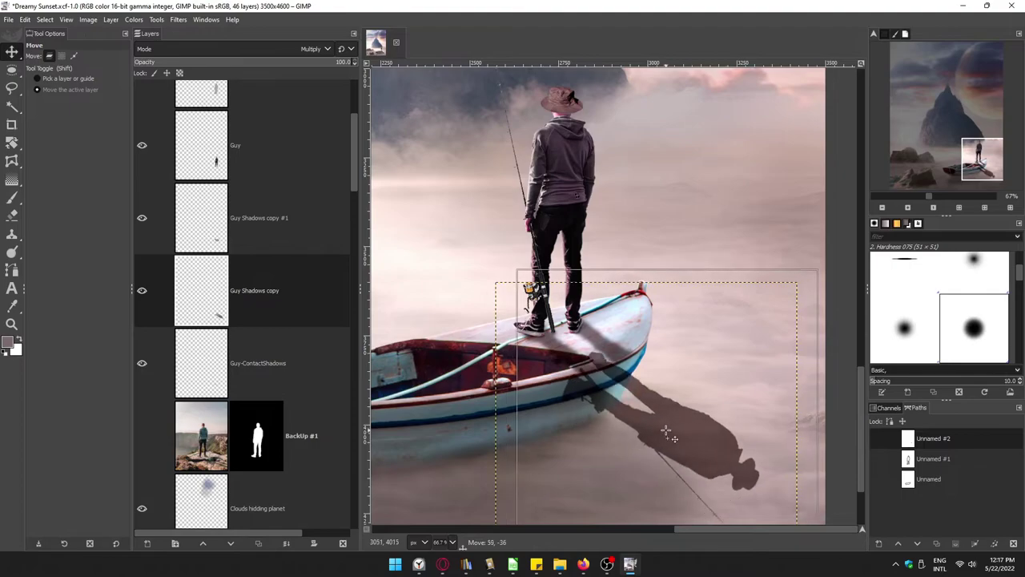
Step: Select the Boat Shadows layer and review the foreground colour without changing it
key(shift+ctrl+j)
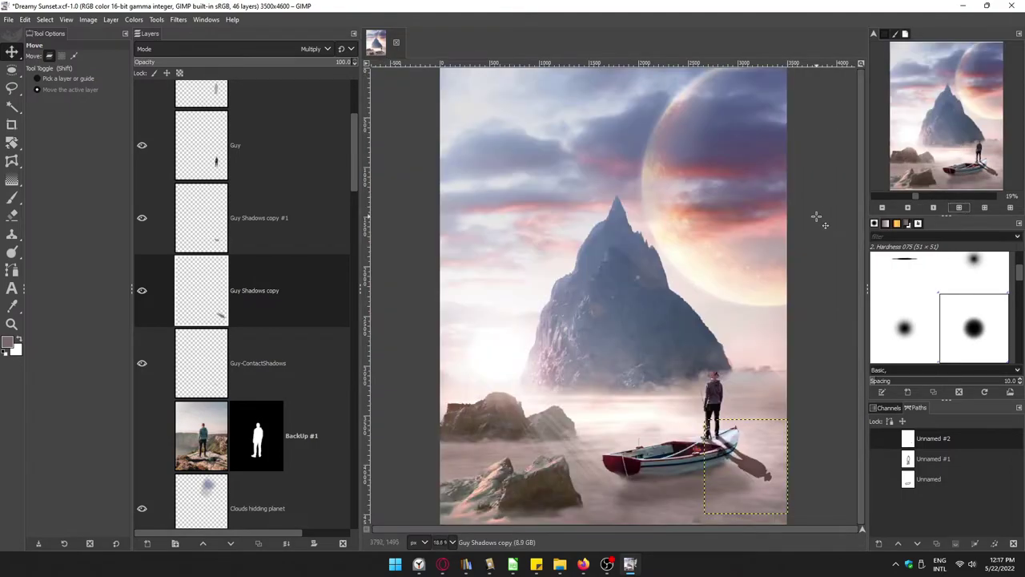
scroll(249, 350, down, 3)
scroll(233, 356, down, 4)
click(217, 361)
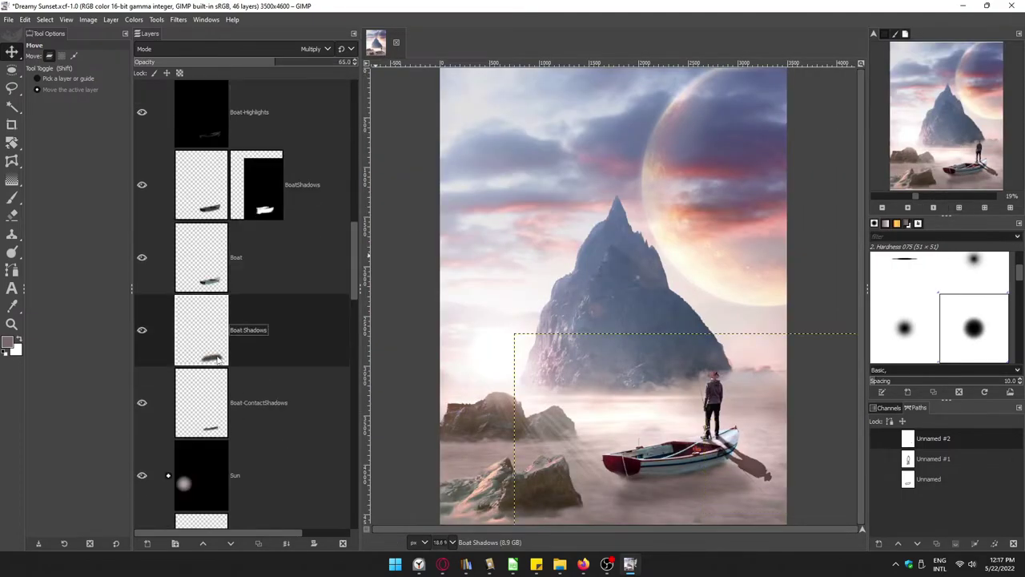
click(12, 305)
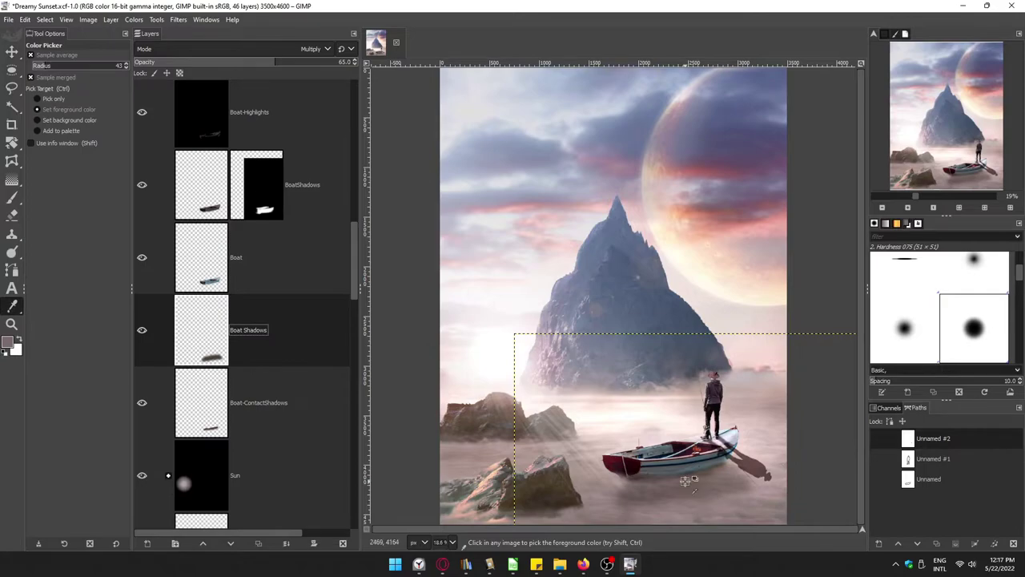
click(11, 343)
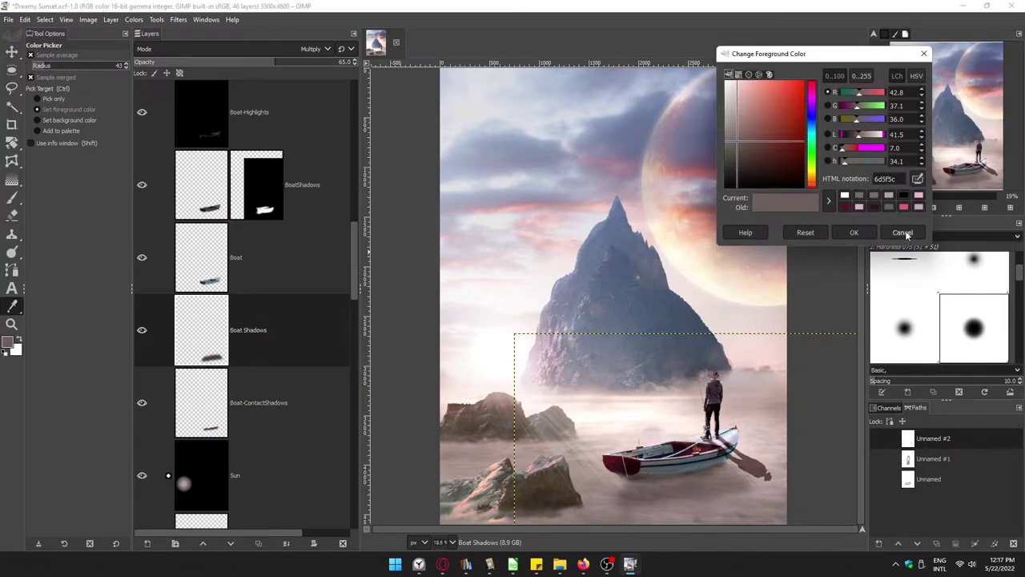
click(902, 233)
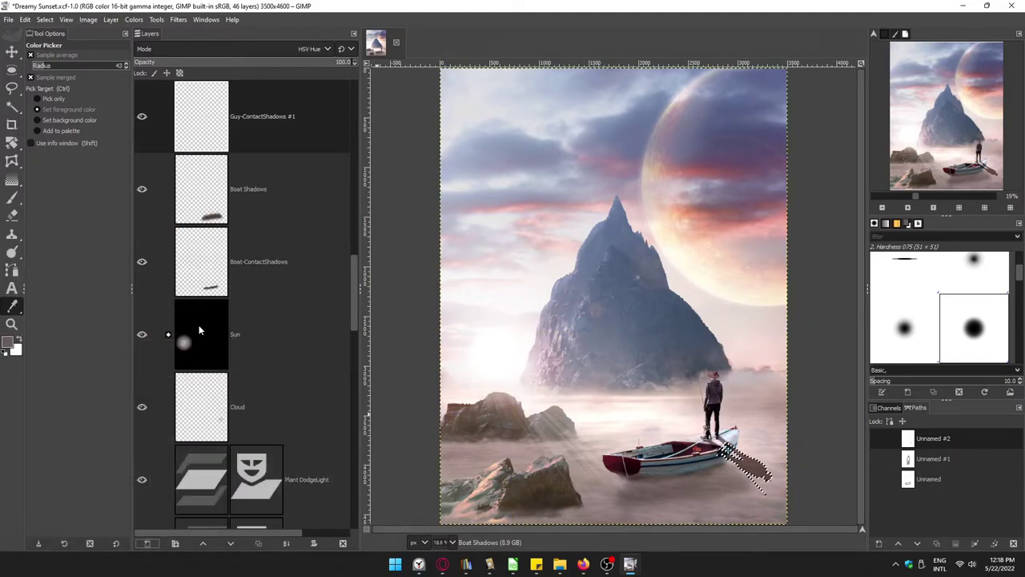
scroll(199, 330, up, 2)
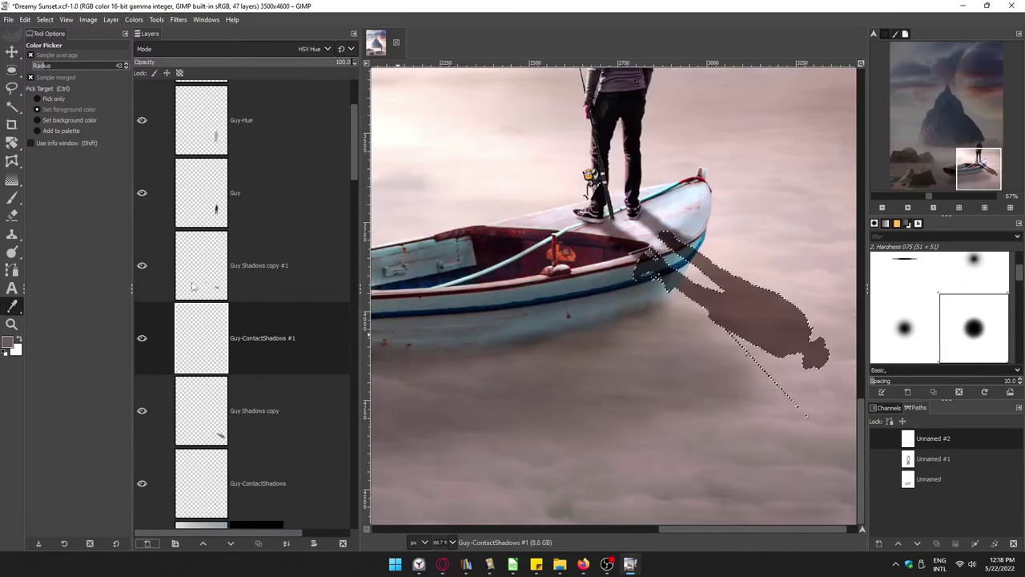
Step: Set Guy-ContactShadows #1 to Multiply and ready a soft Paintbrush at about 20 opacity
key(p)
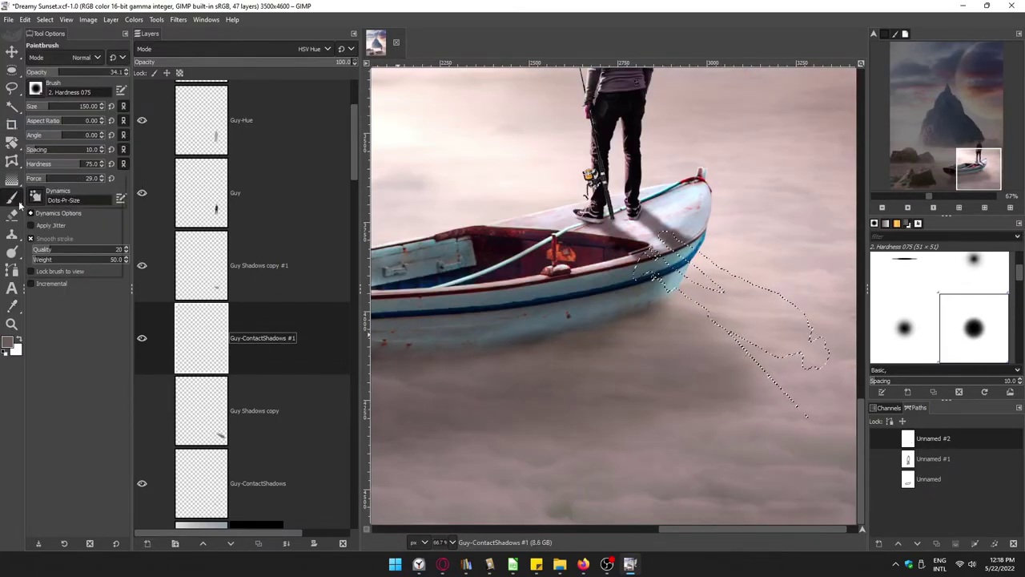
key(greater)
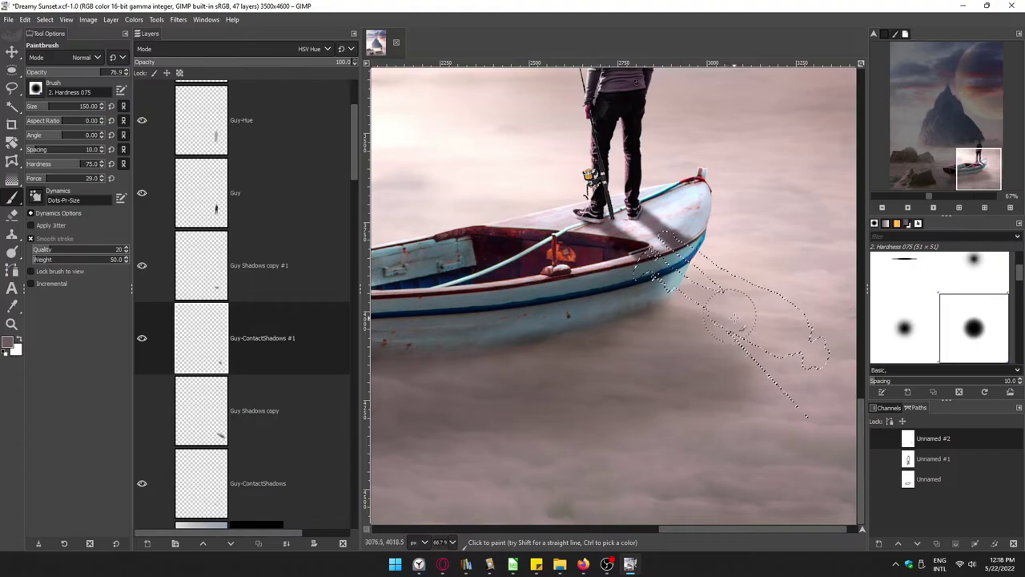
click(144, 338)
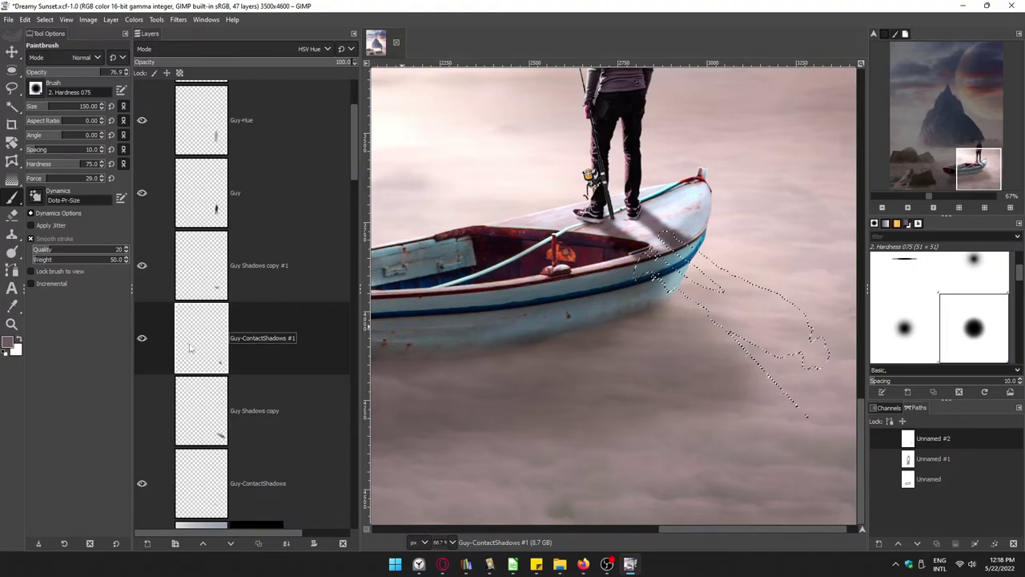
click(316, 48)
click(209, 244)
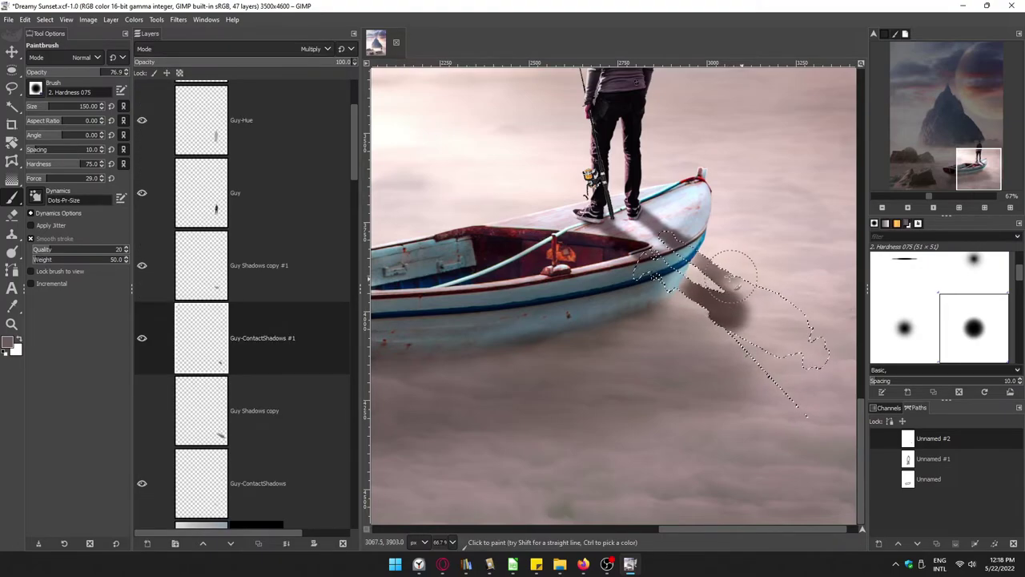
drag(88, 73, 45, 72)
drag(95, 163, 88, 163)
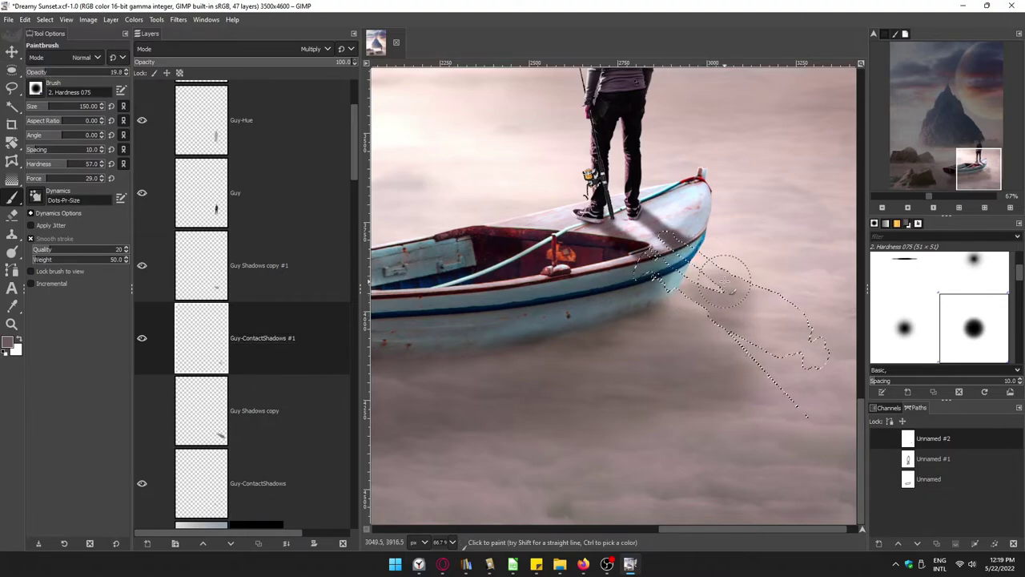
Step: Move the Guy Shadows copy left, rotate it steeper, and bring it toward the hull
click(141, 410)
click(199, 407)
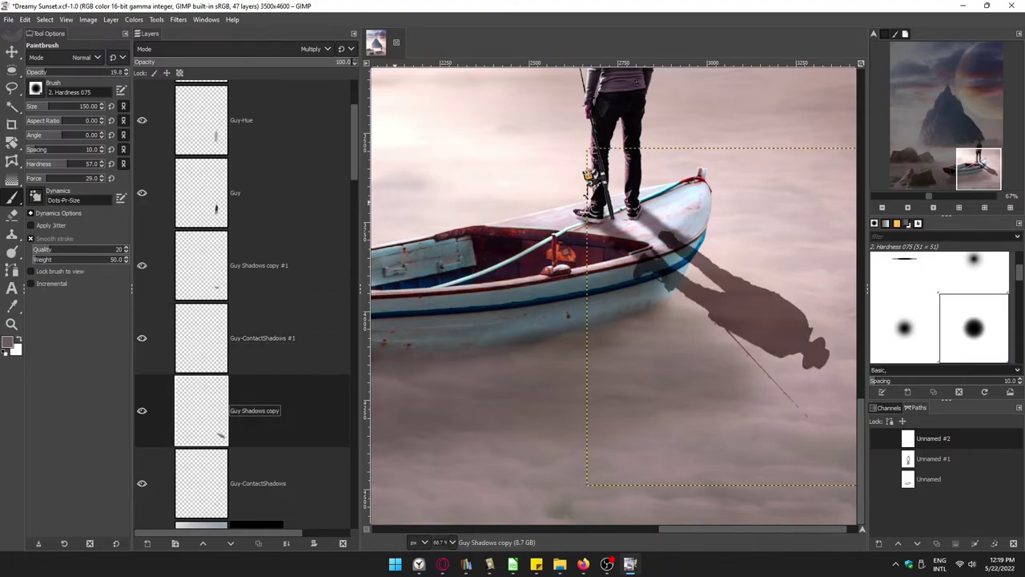
key(m)
mouse_move(725, 325)
mouse_down()
mouse_move(709, 325)
mouse_move(633, 507)
mouse_up()
key(shift+r)
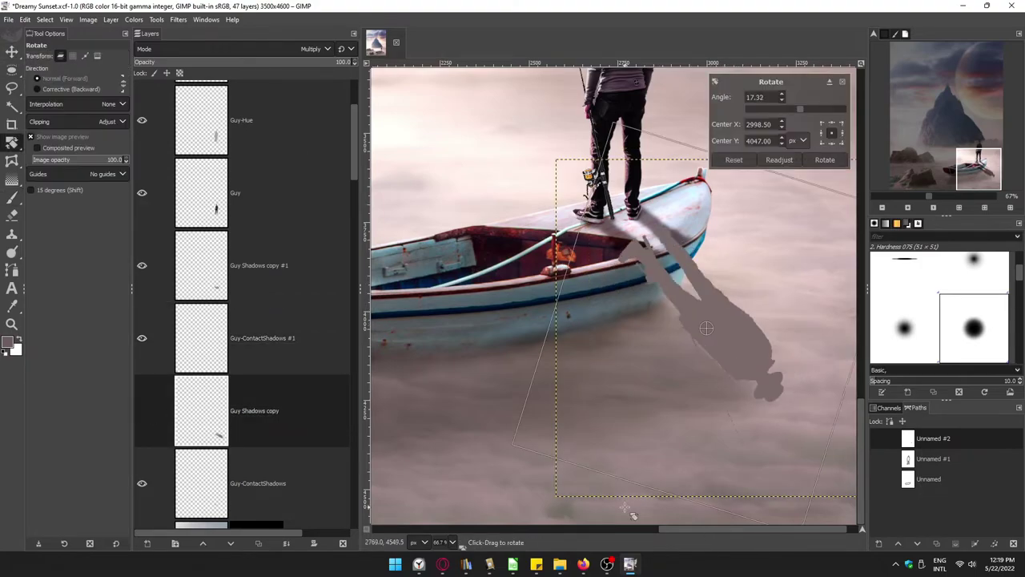
key(Return)
key(m)
drag(741, 344, 708, 361)
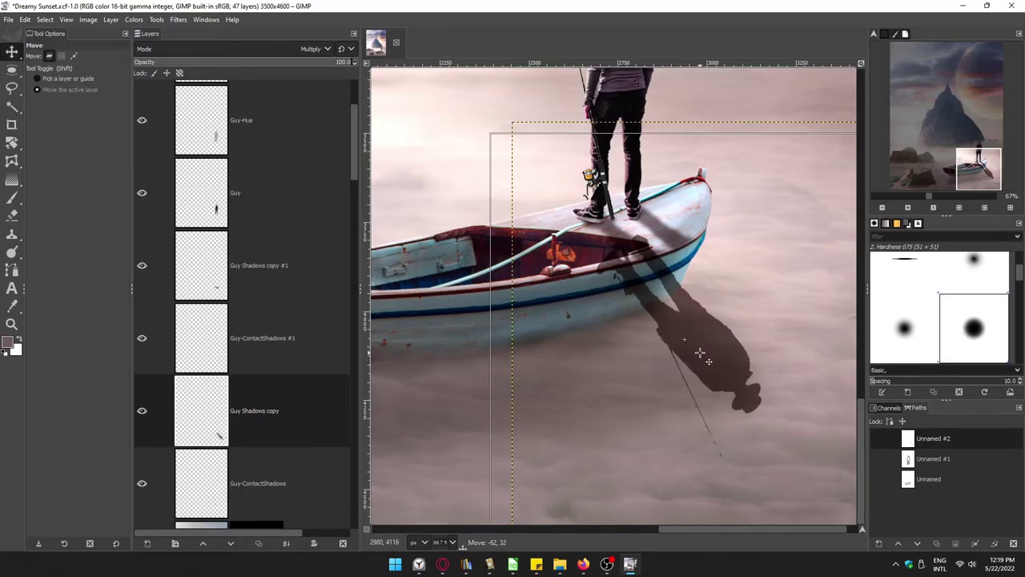
Step: Paint a soft dark shadow inside the cast shadow's outline on Guy-ContactShadows #1
alt+click(210, 418)
click(141, 410)
click(256, 337)
key(p)
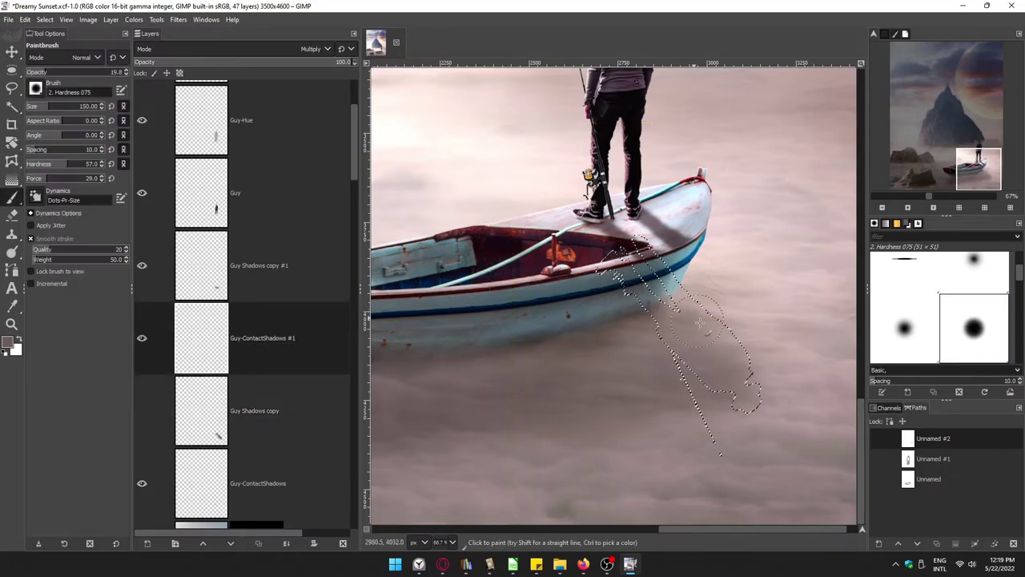
mouse_move(699, 320)
mouse_down()
mouse_move(678, 291)
mouse_move(505, 314)
mouse_up()
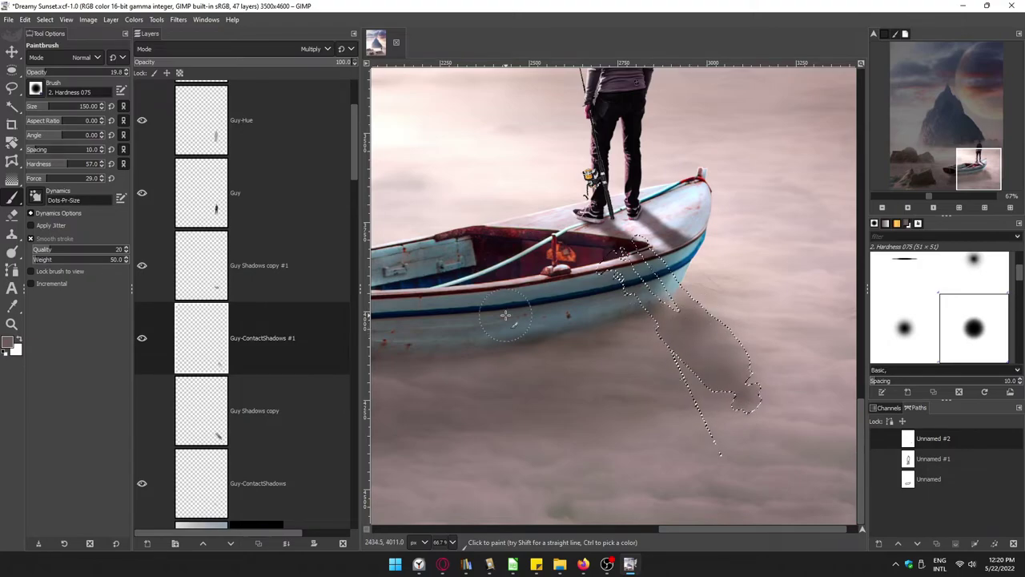
key(ctrl+shift+a)
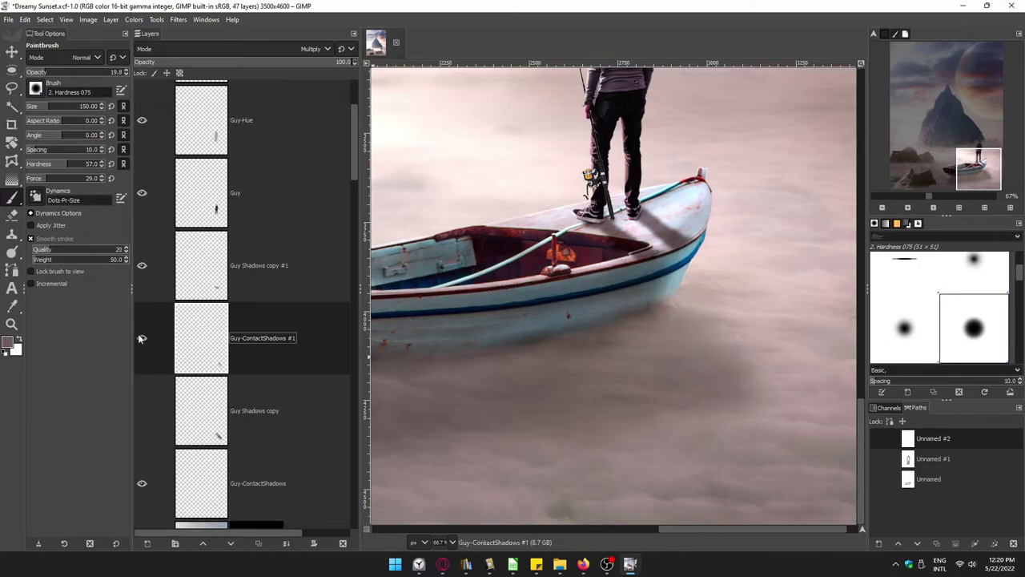
Step: Open Gaussian Blur for the contact shadow
key(shift+e)
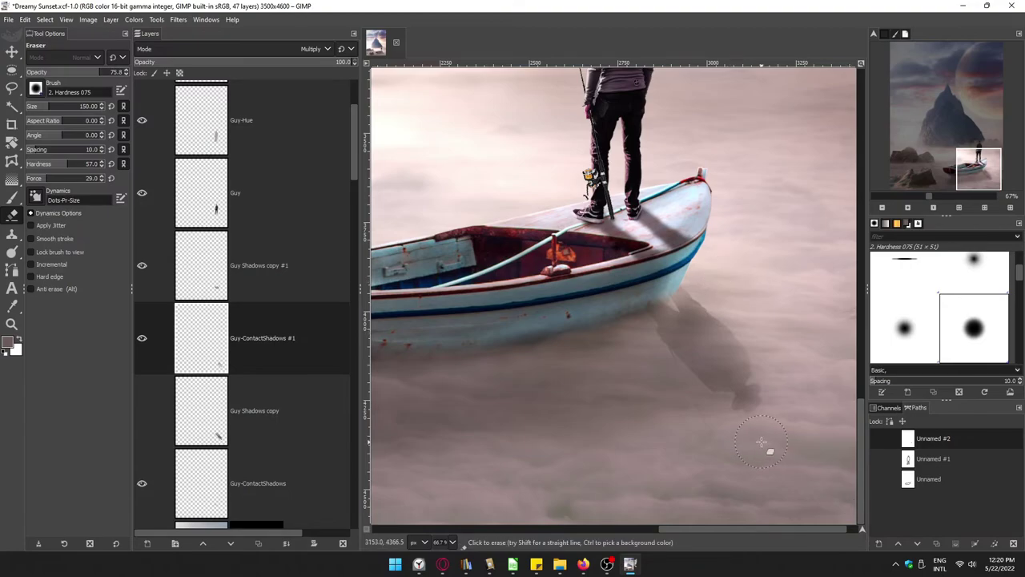
click(178, 19)
click(344, 108)
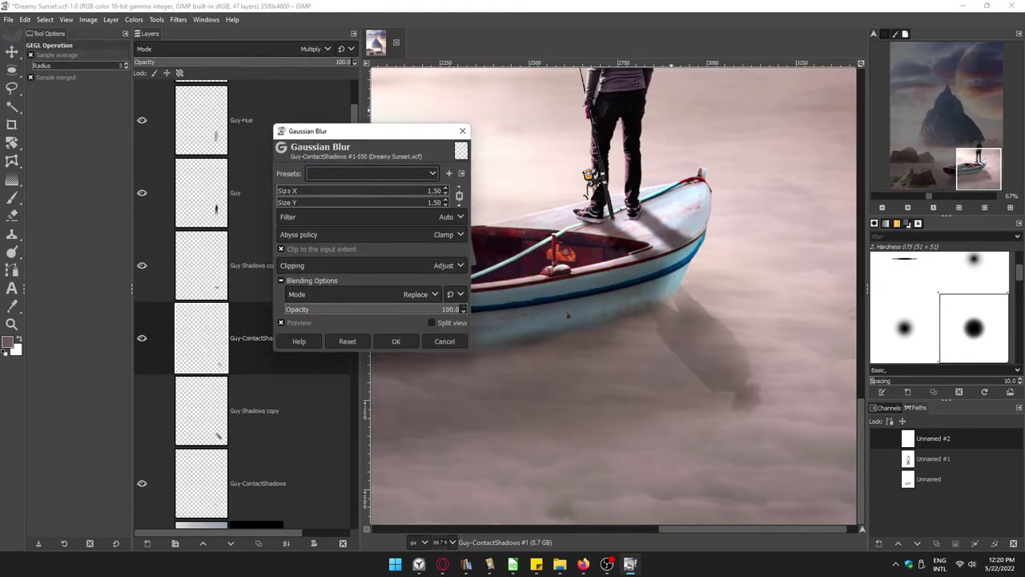
Step: Gaussian-blur the contact shadow with size 3.78
drag(352, 192, 362, 192)
click(884, 208)
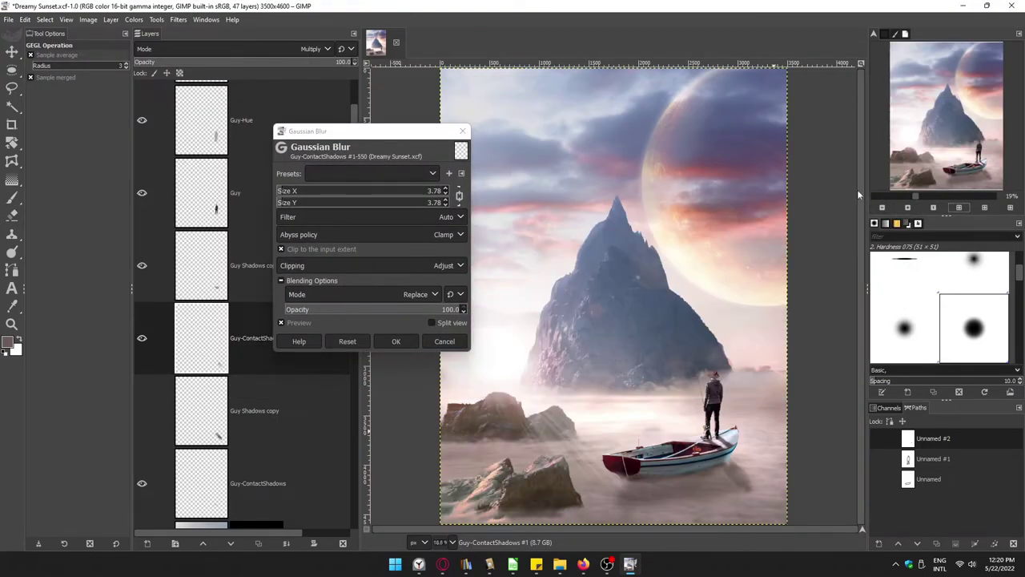
click(444, 342)
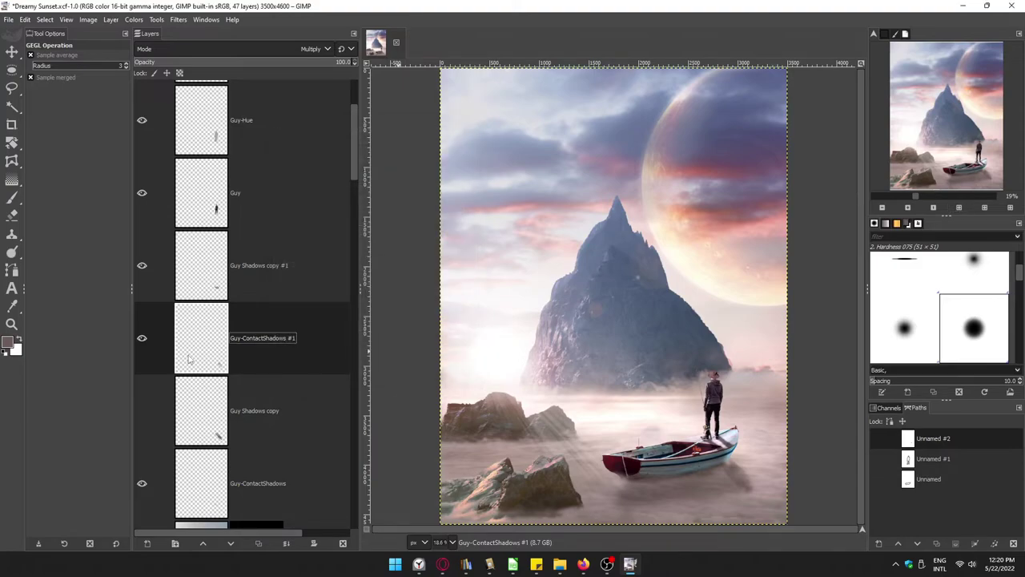
Step: Scale up the Guy Shadows copy layer to enlarge the cast shadow
click(198, 420)
key(shift+s)
click(731, 473)
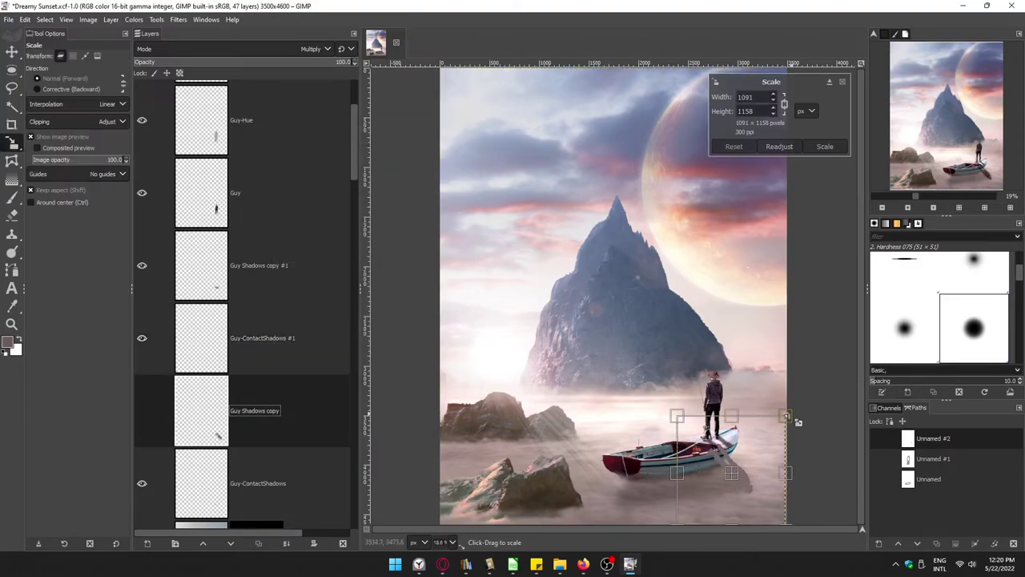
drag(785, 523, 738, 371)
key(Return)
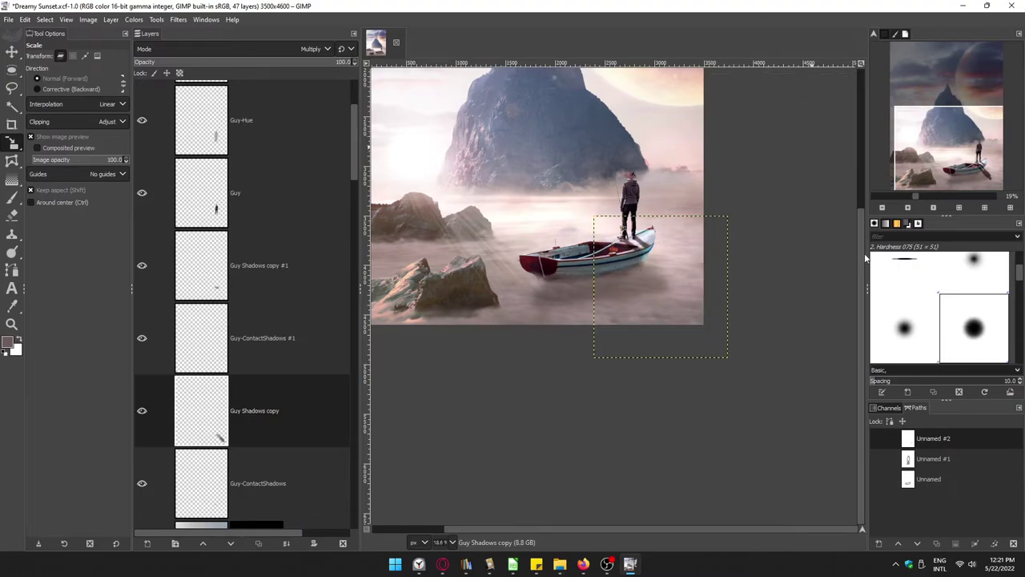
Step: Gaussian-blur the cast shadow at size 11.18 and lower its opacity to 42.2
click(178, 19)
click(345, 117)
drag(287, 194, 295, 194)
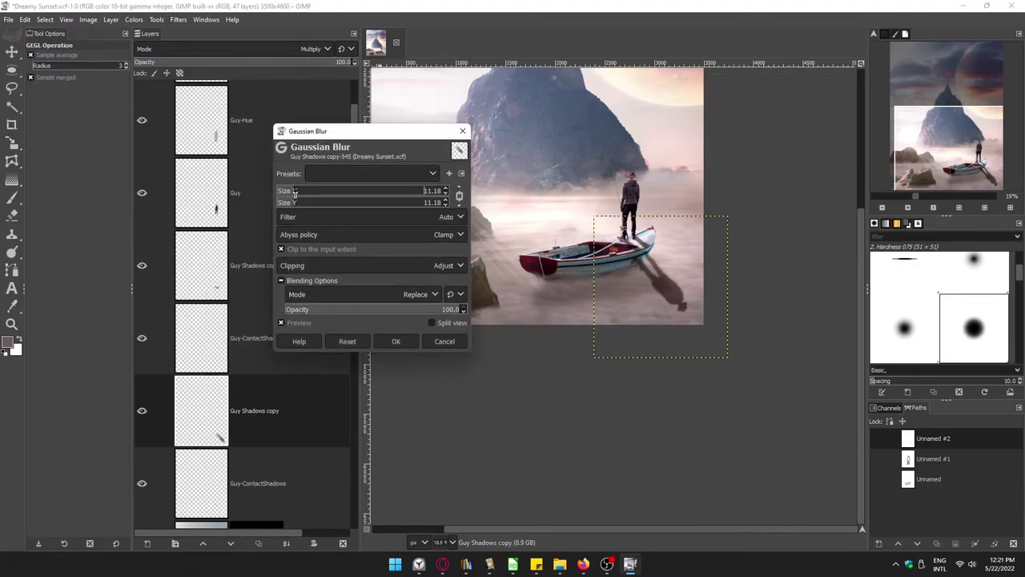
click(396, 341)
click(224, 63)
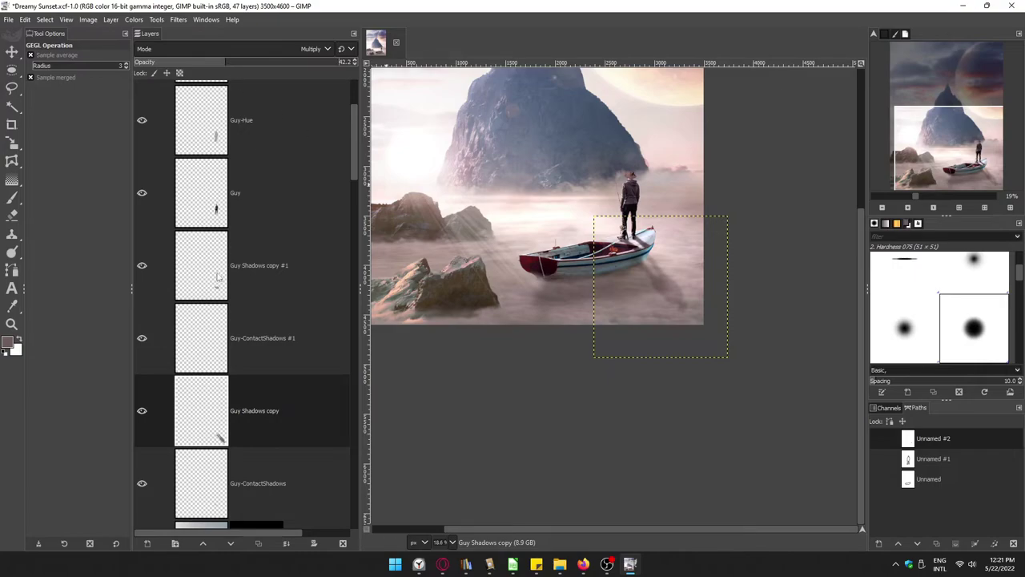
Step: Tilt the cast shadow slightly and nudge it up-left under the boat
key(shift+r)
click(572, 238)
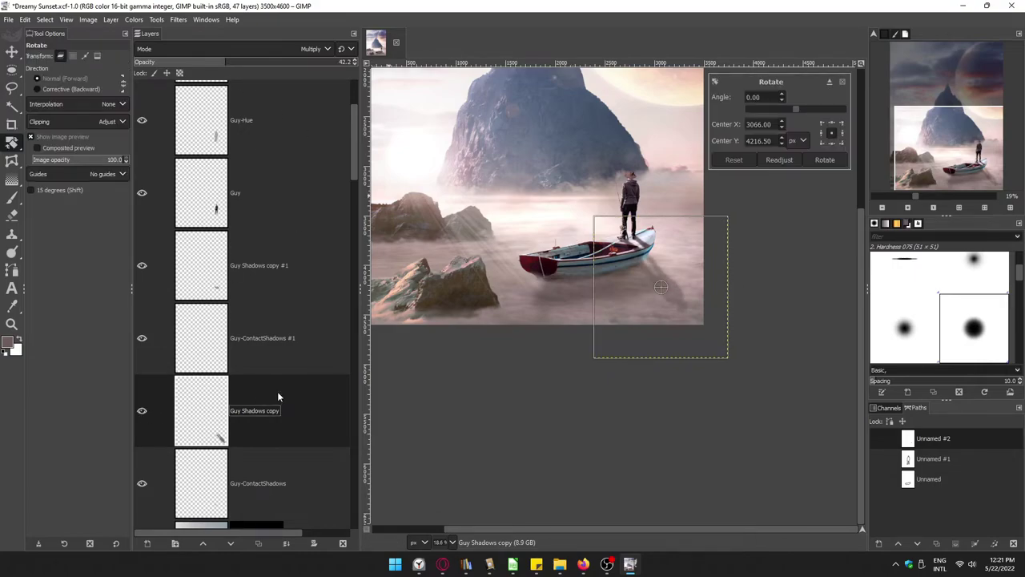
drag(584, 202, 580, 206)
key(Return)
key(m)
drag(665, 283, 659, 281)
Step: Zoom in and prepare the Eraser for trimming the shadow's edges
scroll(606, 339, up, 1)
scroll(606, 338, up, 2)
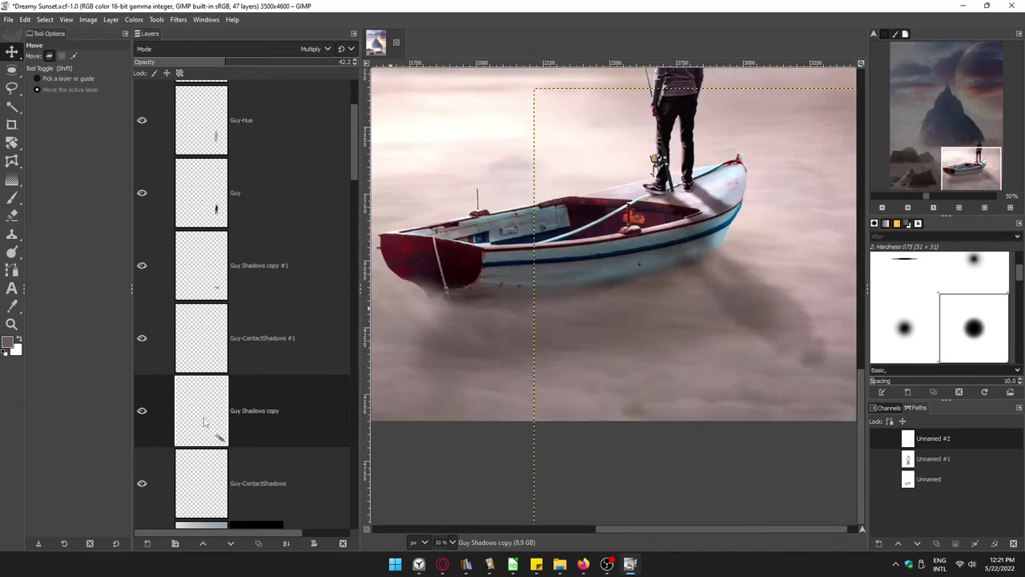
key(shift+e)
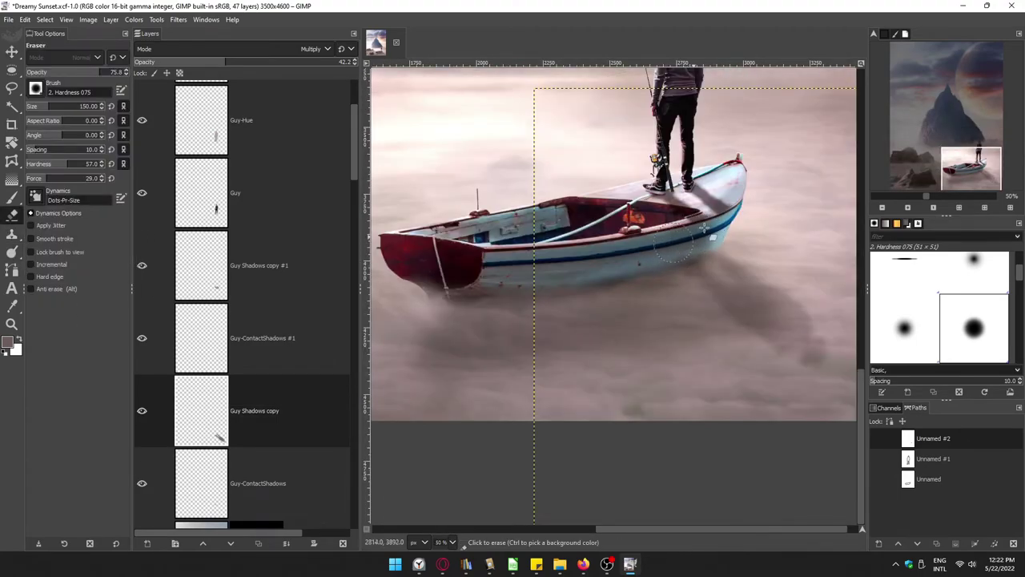
scroll(704, 317, down, 2)
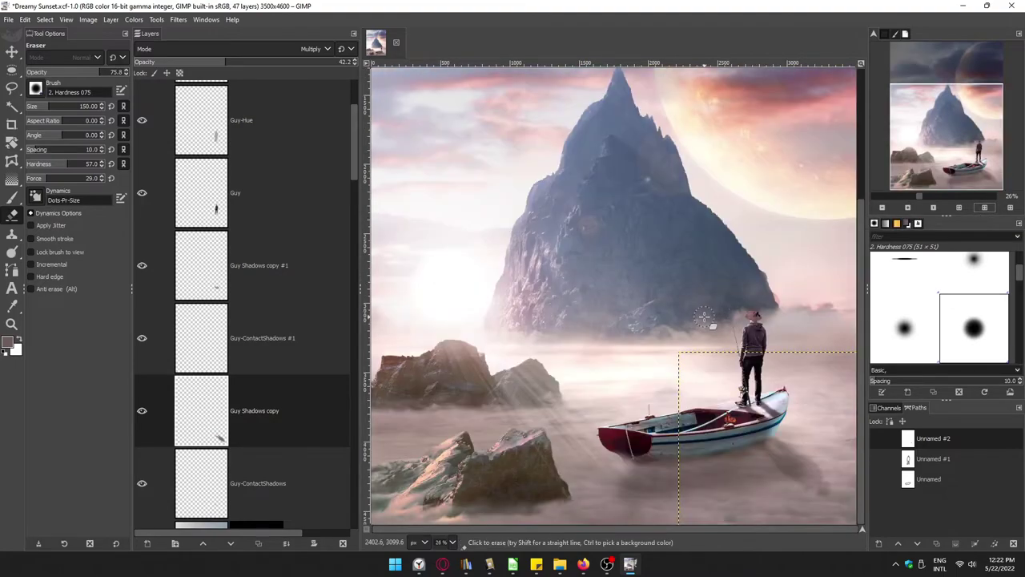
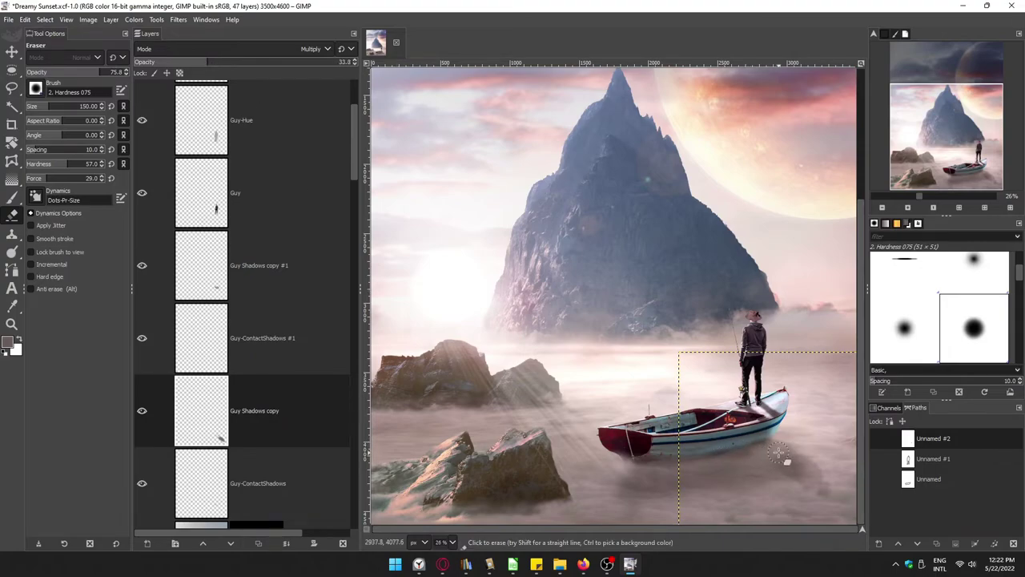
Step: Fit the whole composite in view and raise the man's shadow layer opacity to 57.9
right_click(775, 281)
right_click(707, 297)
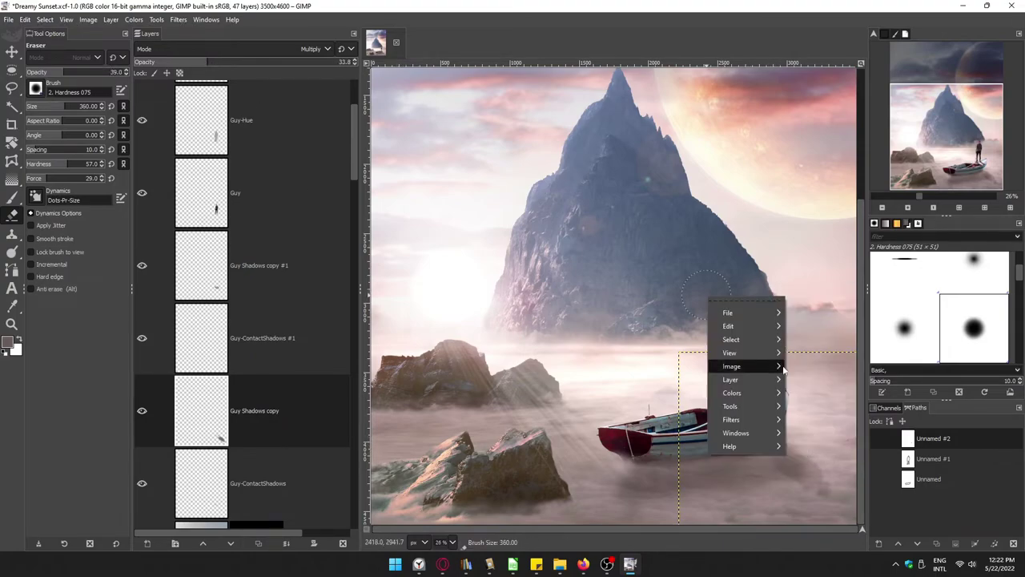
key(Escape)
click(955, 210)
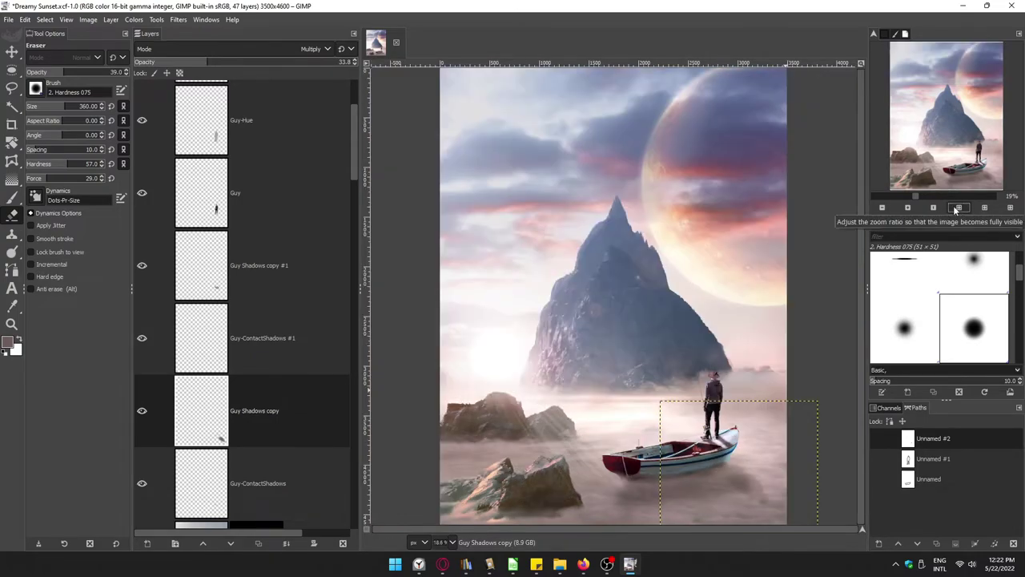
drag(237, 68, 282, 68)
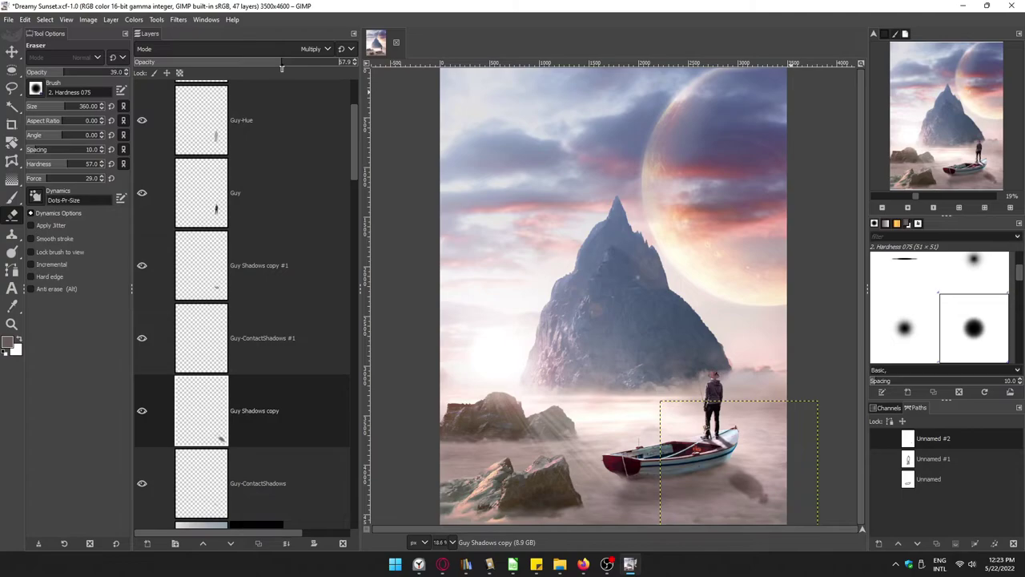
Step: View the Boat Shadows layer on its own, then show all layers again
scroll(139, 240, down, 5)
scroll(139, 112, down, 5)
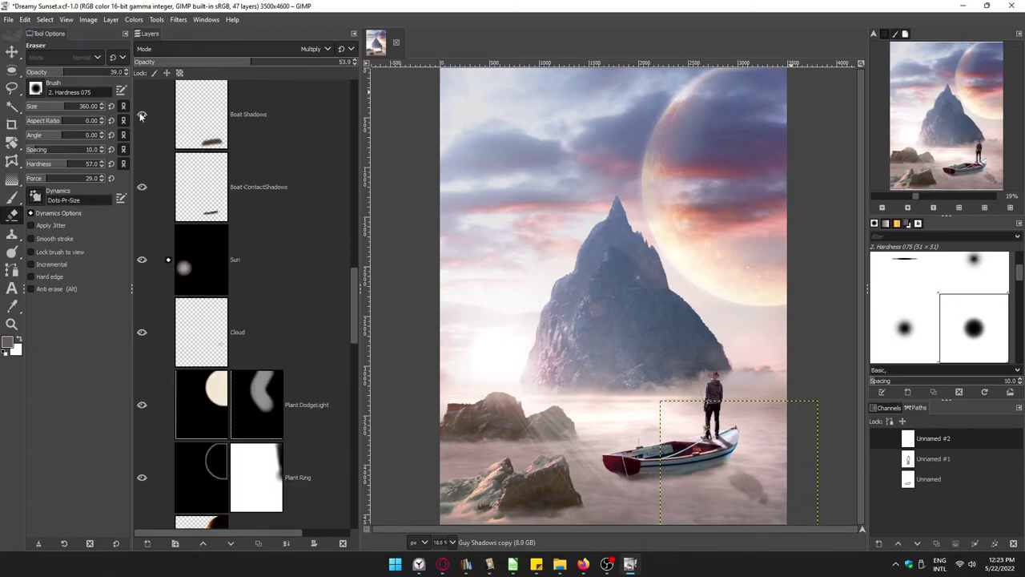
click(193, 121)
key(o)
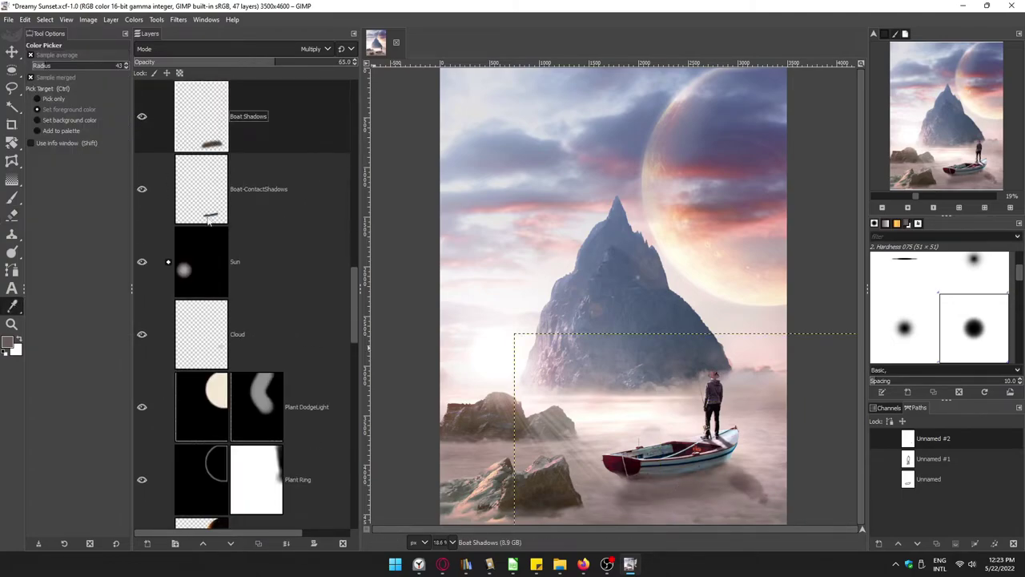
shift+click(142, 116)
scroll(142, 240, up, 3)
shift+click(142, 257)
Step: Select the Guy Shadows copy #1 layer, then the Guy-ContactShadows #1 layer
scroll(142, 233, up, 5)
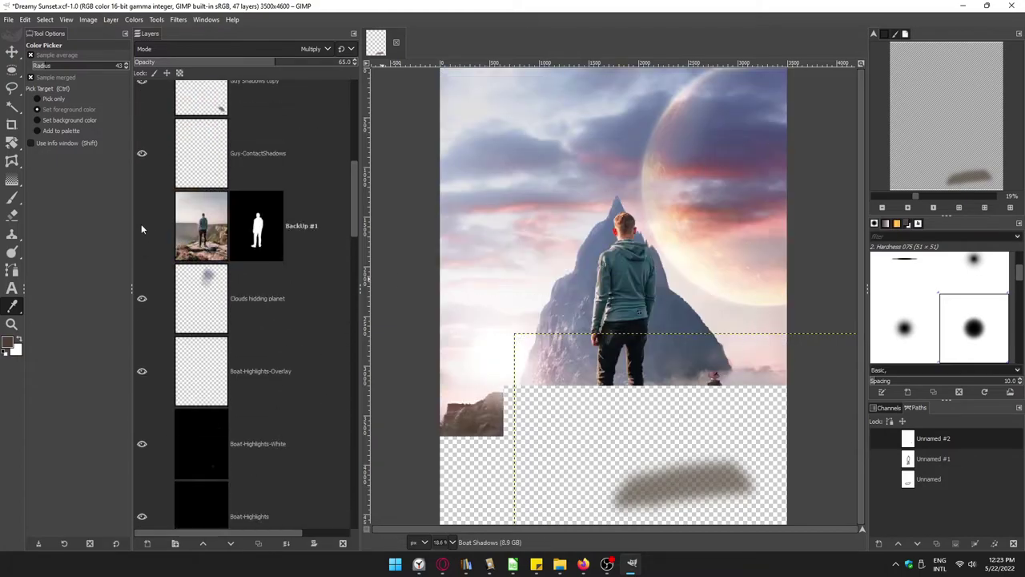
scroll(151, 227, up, 3)
scroll(230, 258, up, 2)
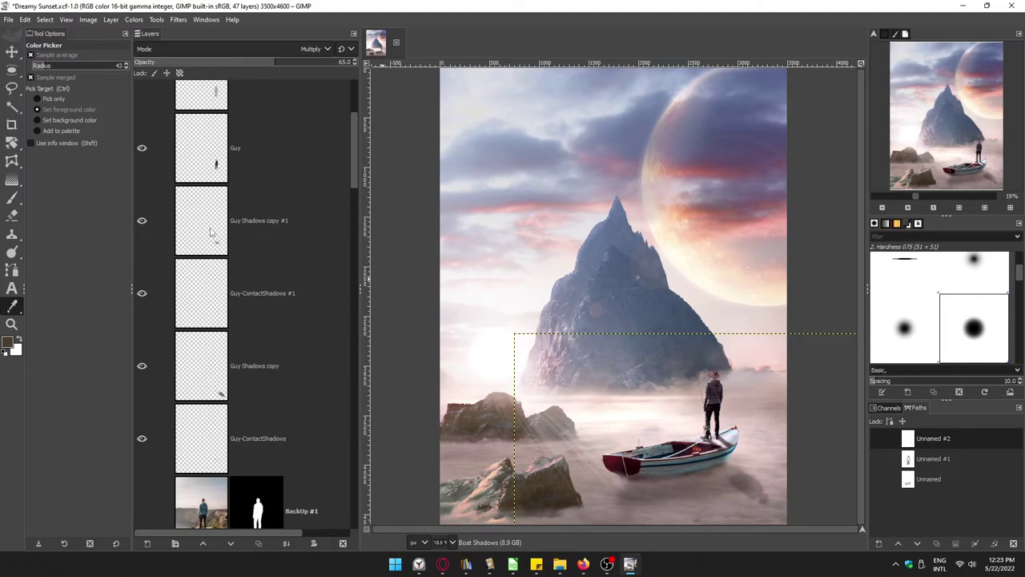
click(210, 233)
click(210, 311)
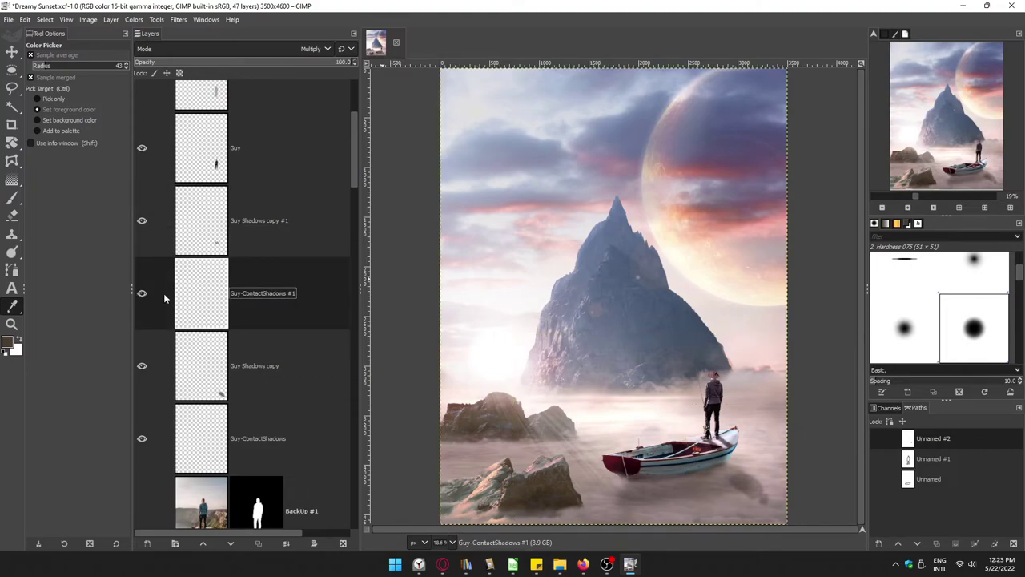
Step: Try a soft brush shadow on the mist beside the boat, then undo it
key(p)
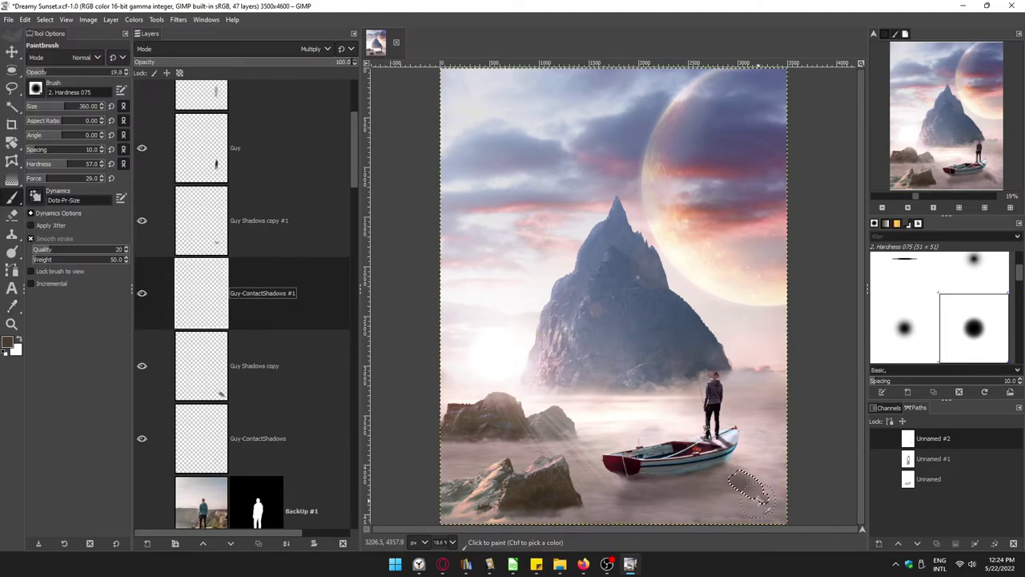
scroll(757, 498, up, 4)
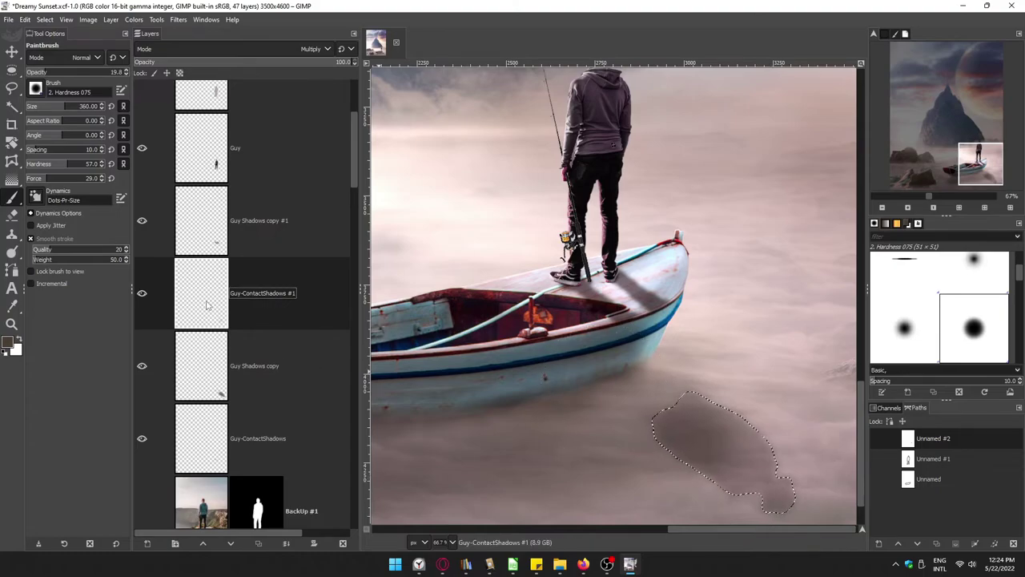
drag(768, 473, 681, 412)
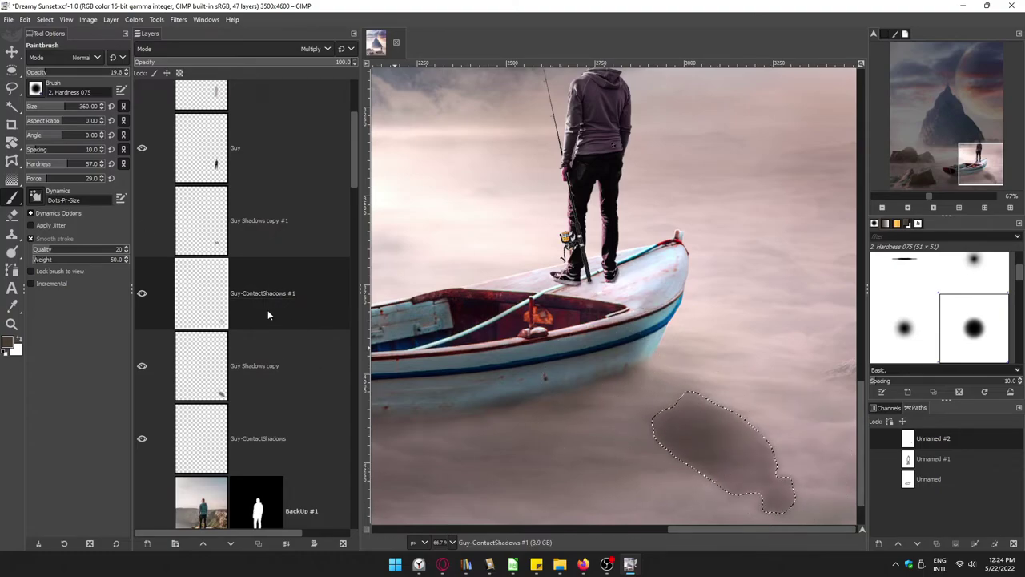
click(142, 220)
key(ctrl+z)
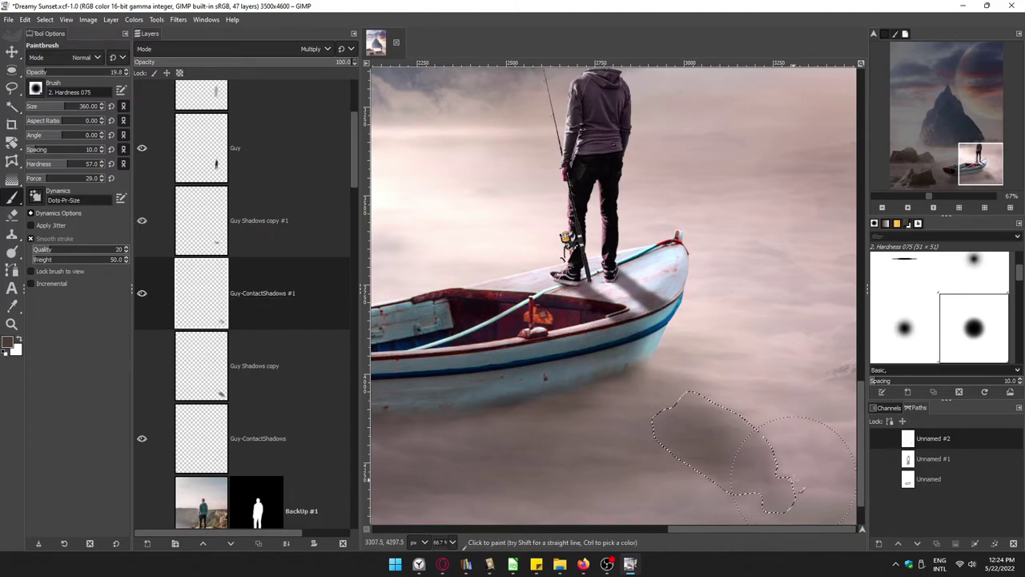
scroll(612, 297, down, 2)
scroll(613, 296, up, 4)
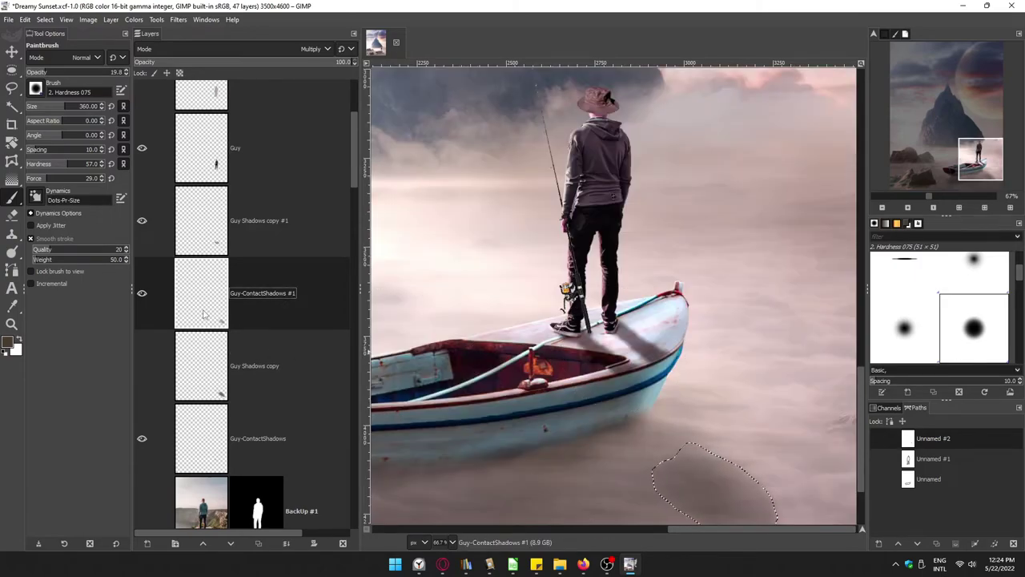
Step: Delete the Guy Shadows copy layer and place Guy copy below Guy-ContactShadows #1
click(213, 367)
right_click(213, 367)
click(241, 153)
click(205, 174)
drag(206, 175, 233, 384)
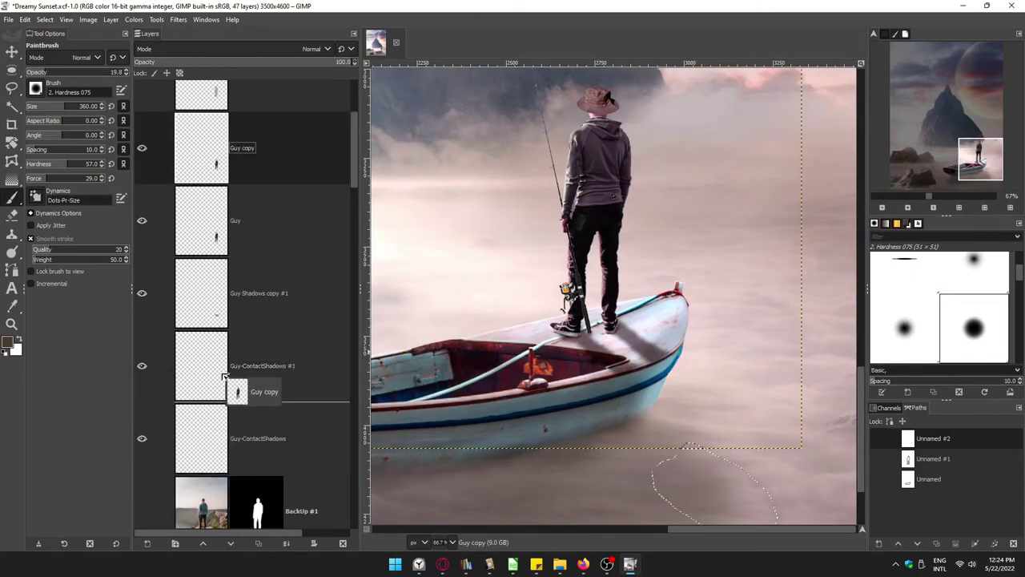
Step: Rename Guy-ContactShadows #1 to Guy-ShadesonClouds and select the guy's outline from Guy copy
click(243, 293)
key(shift+End)
text(Shad)
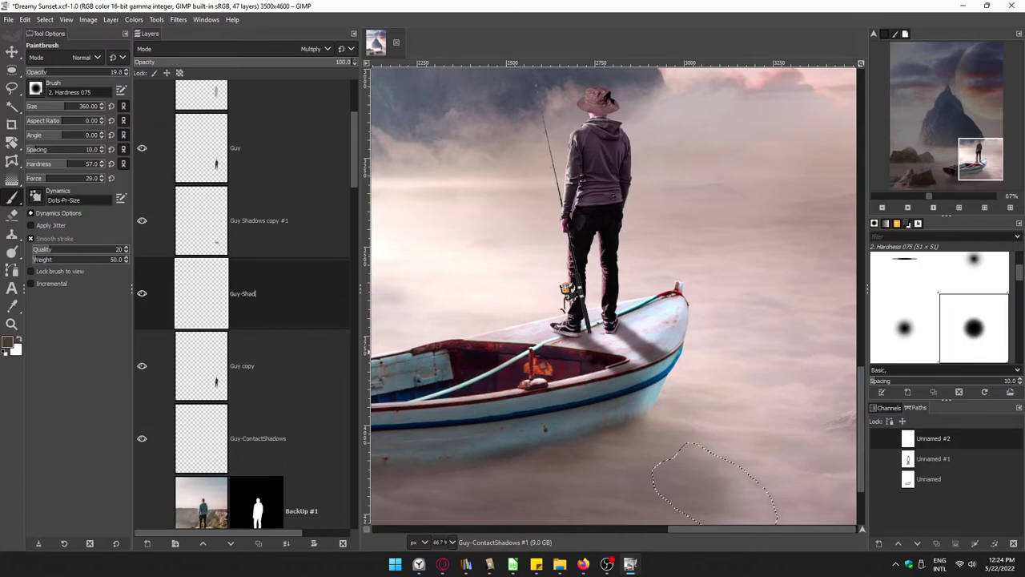
text(esonClouds)
click(241, 365)
alt+click(201, 365)
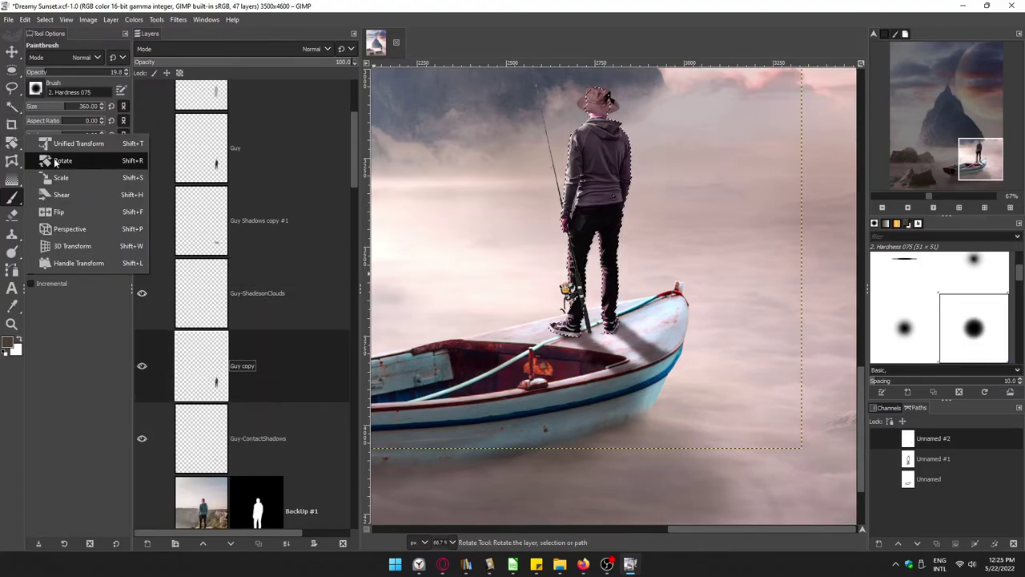
Step: Flip the Guy copy upside down, rotate it about 45 degrees, and move it onto the boat
click(48, 197)
click(587, 149)
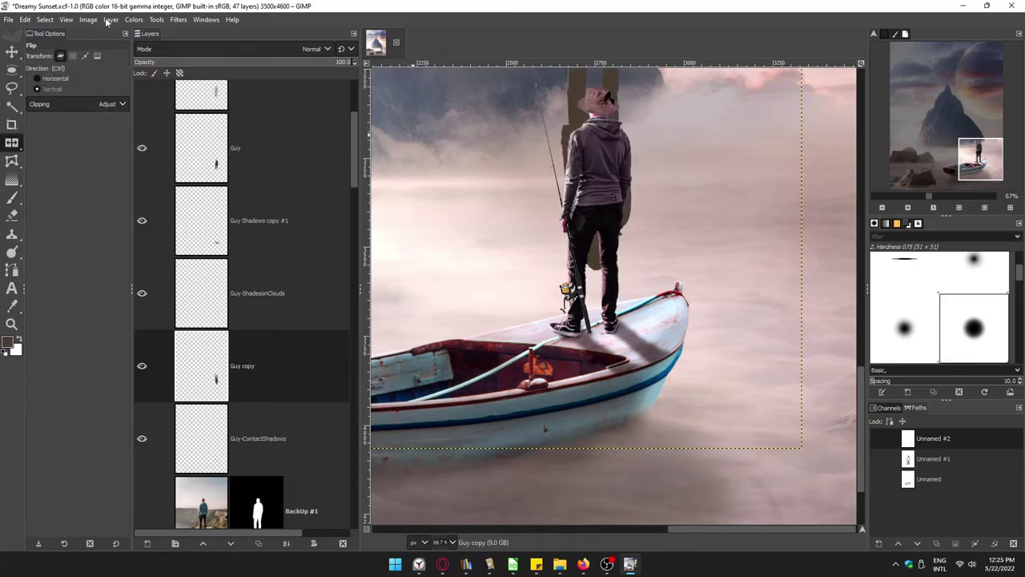
key(shift+r)
drag(632, 264, 733, 209)
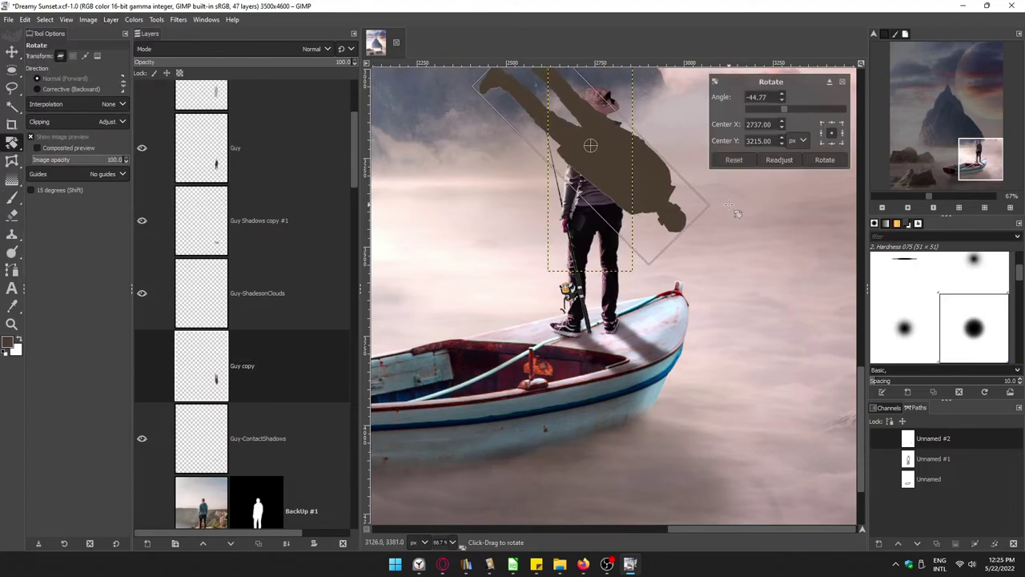
key(Return)
key(m)
drag(576, 144, 655, 405)
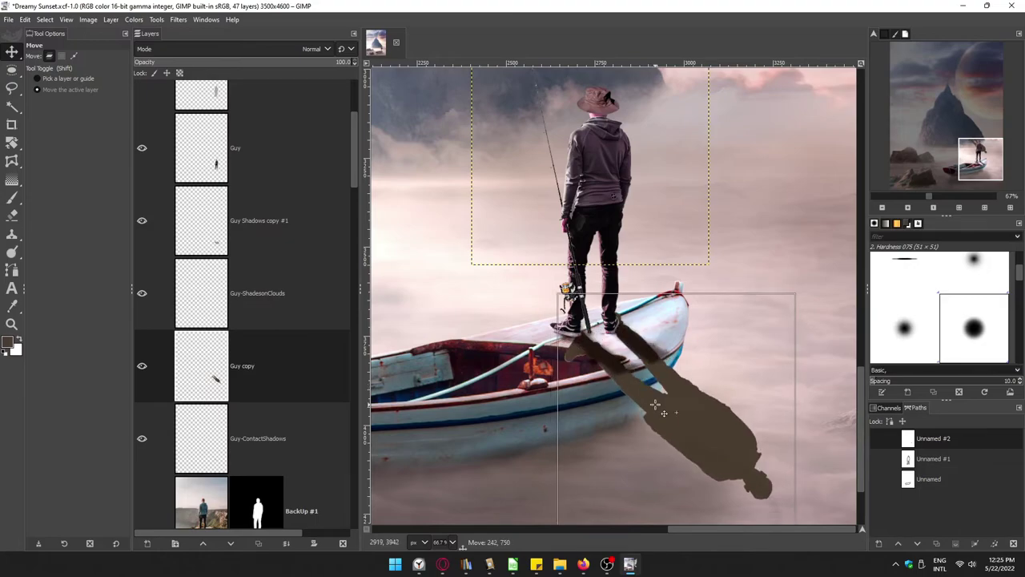
Step: Replace the Guy copy with a new layer made from the visible guy
right_click(189, 367)
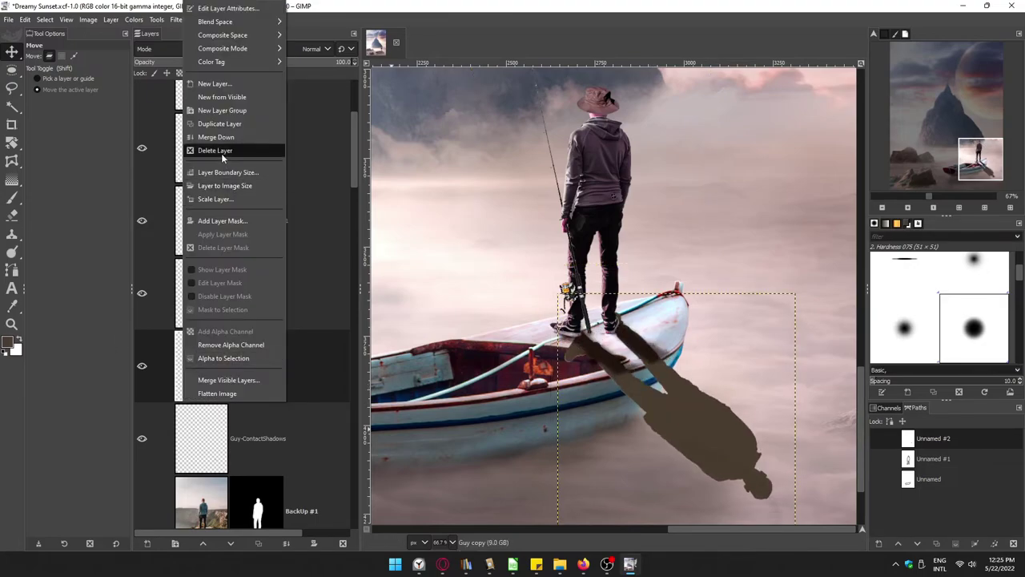
click(221, 149)
shift+click(142, 229)
right_click(195, 104)
click(234, 198)
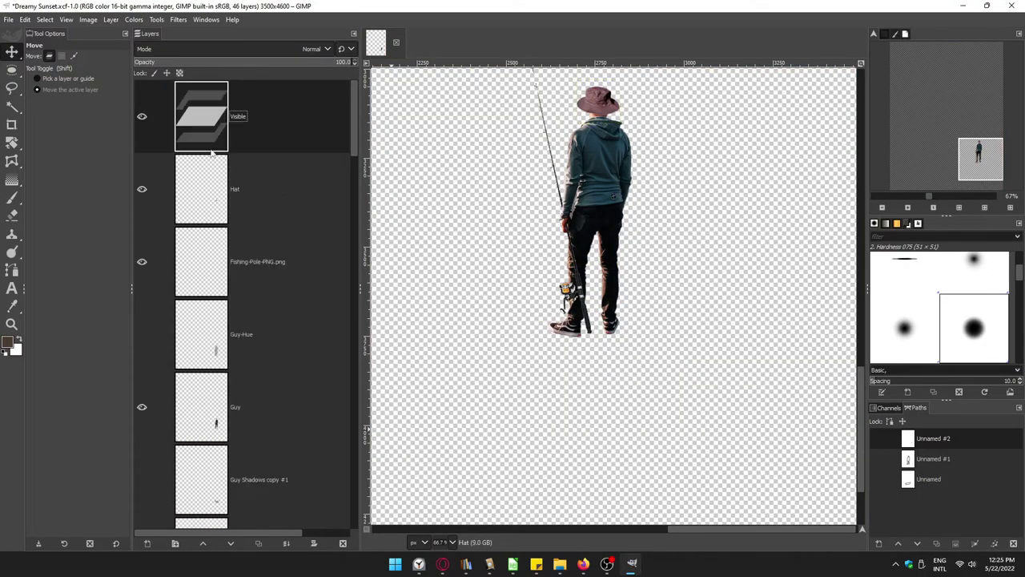
shift+click(142, 262)
scroll(153, 488, down, 10)
scroll(153, 489, up, 10)
drag(200, 205, 203, 461)
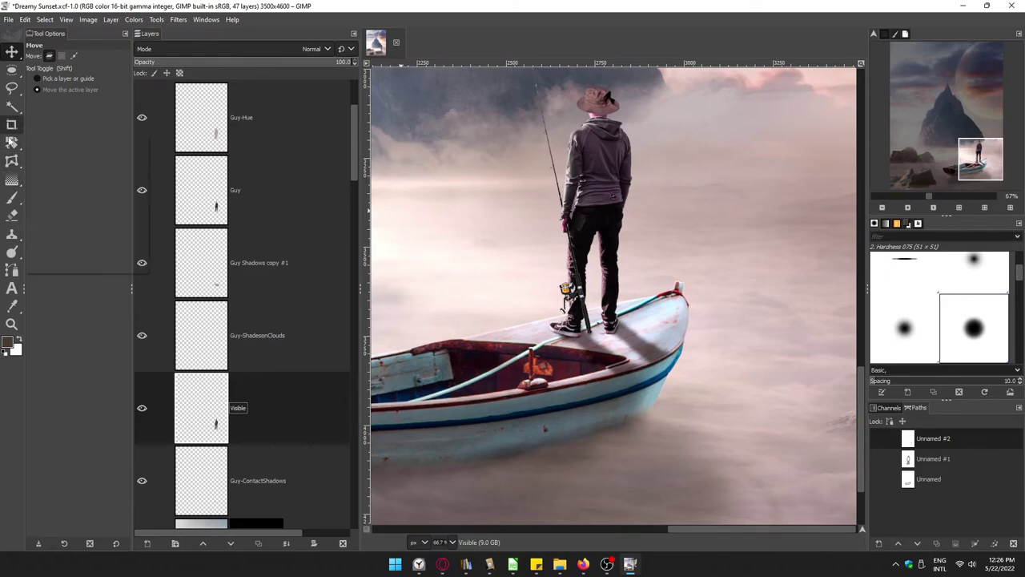
Step: Flip the new silhouette layer, crop it to content, and move it below the guy's feet
mouse_move(11, 143)
click(56, 209)
click(593, 165)
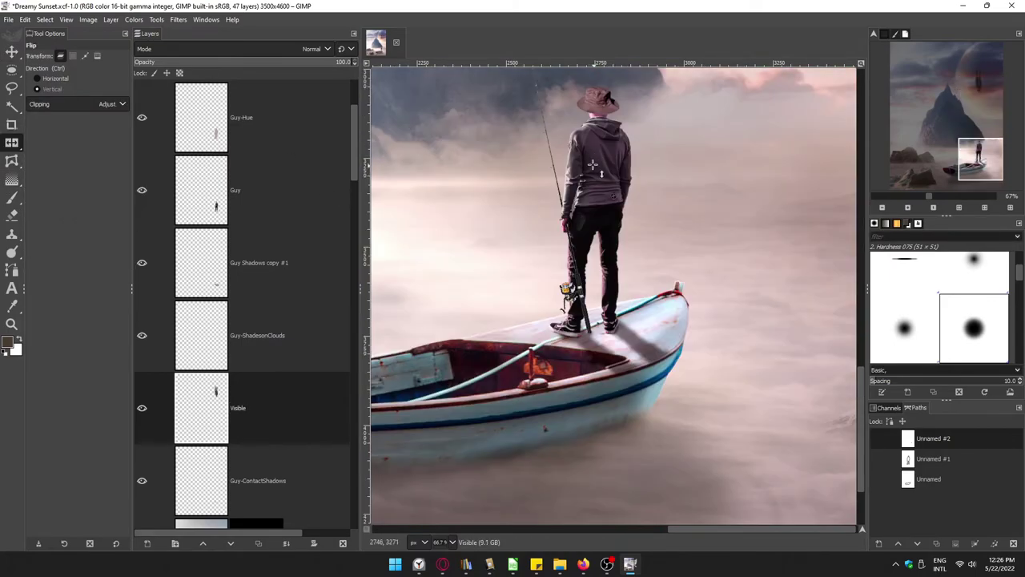
click(88, 19)
click(140, 283)
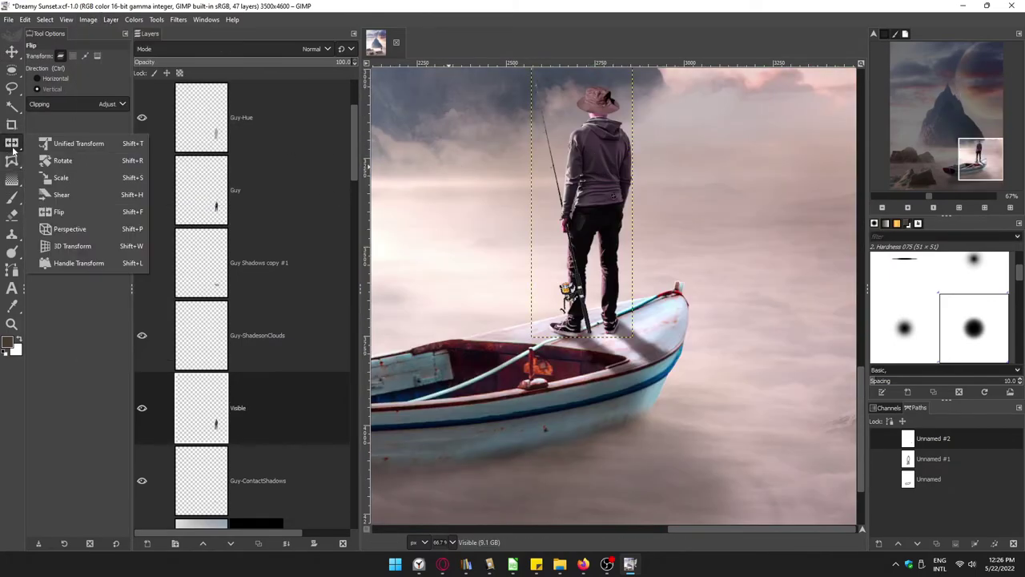
click(11, 51)
drag(594, 273, 646, 470)
Step: Tilt the silhouette about 55 degrees and move it down and to the right
key(shift+r)
click(704, 258)
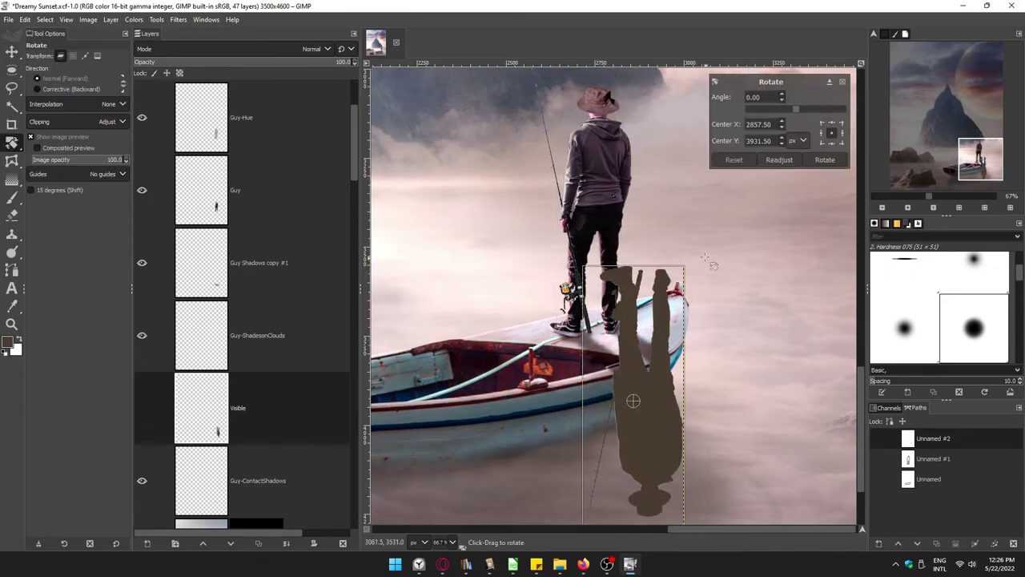
drag(704, 258, 550, 253)
key(Return)
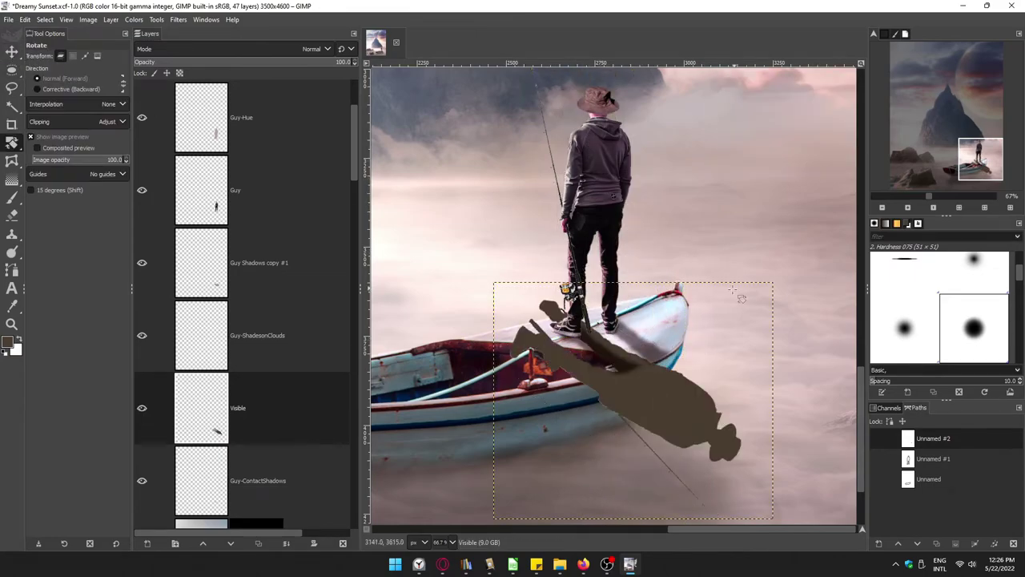
key(m)
drag(658, 396, 705, 450)
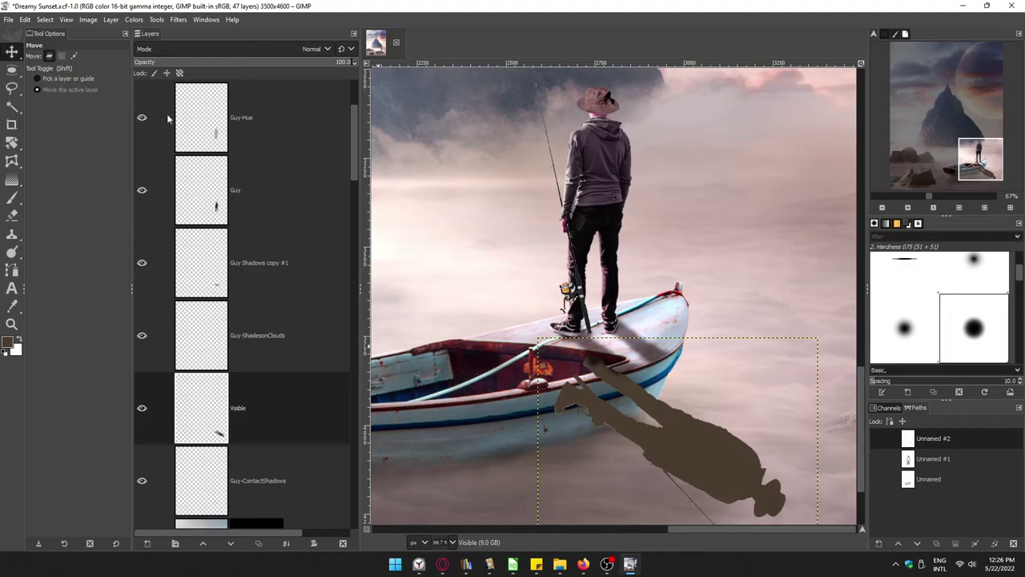
Step: Blend the shadow layer with Multiply mode at about 88 opacity
click(317, 48)
click(240, 196)
click(238, 62)
Step: Apply a 4.50 Gaussian blur to the man's shadow layer
scroll(340, 200, down, 1)
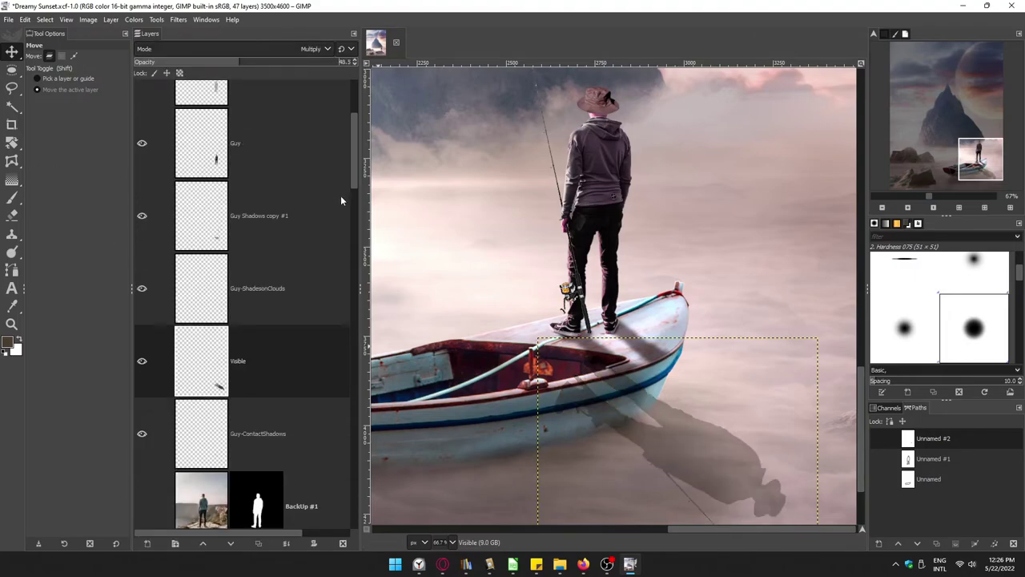
scroll(608, 281, down, 3)
click(178, 19)
click(352, 118)
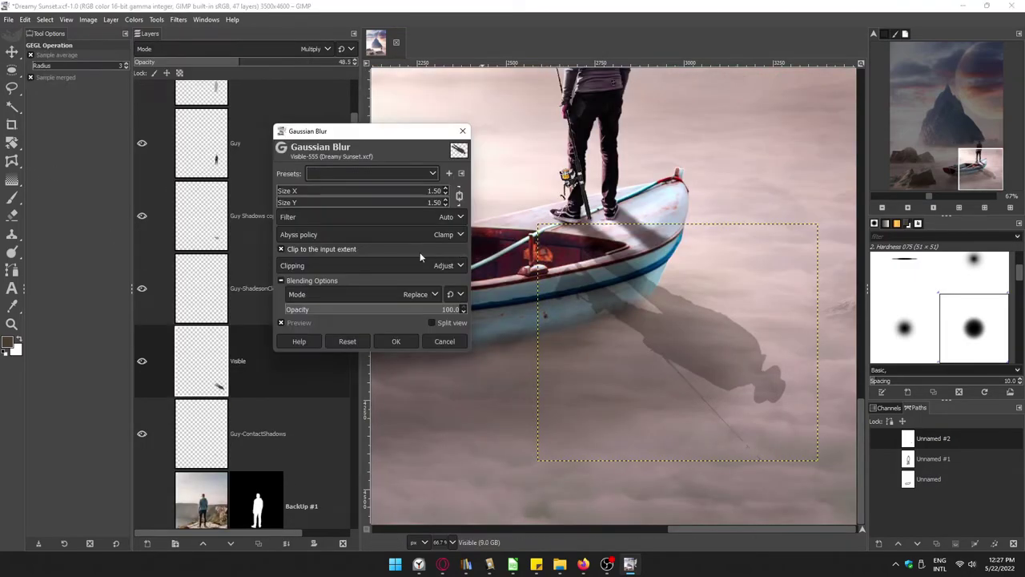
click(446, 190)
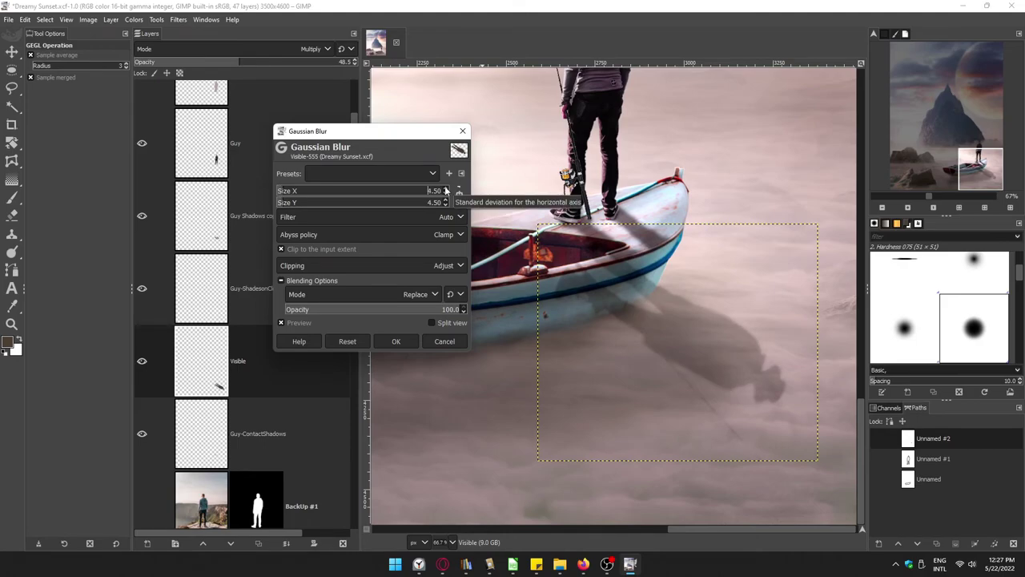
key(Return)
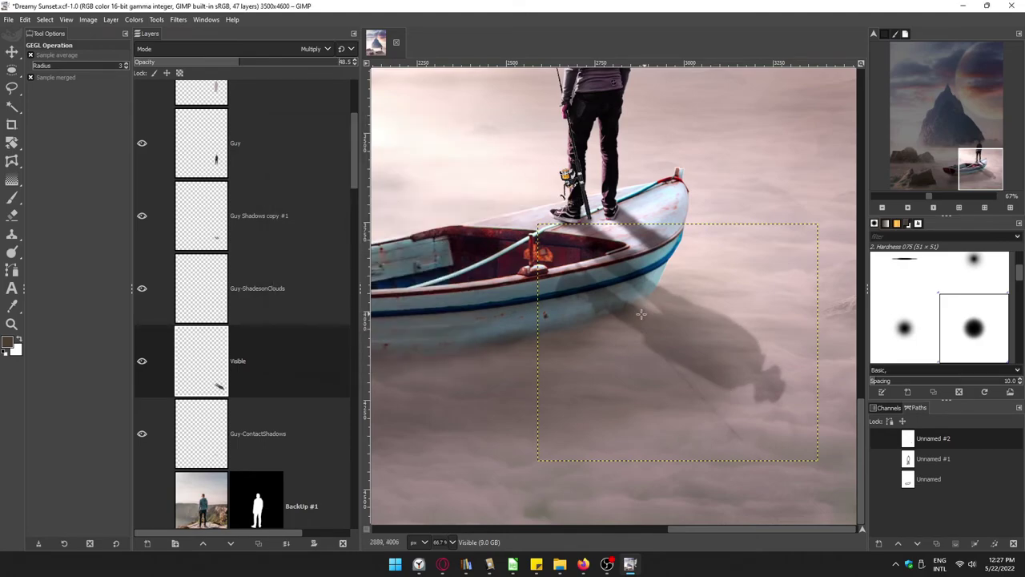
Step: Add a white layer mask to the shadow layer
click(286, 543)
key(Return)
key(p)
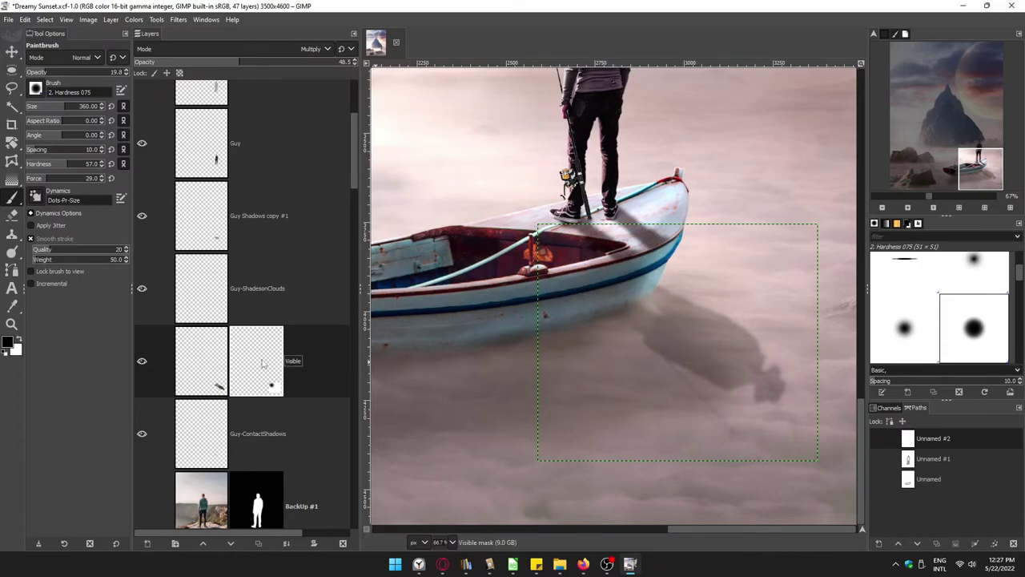
Step: Draw an FG to BG (RGB) gradient fade over the shadow on its layer mask
click(11, 180)
click(35, 88)
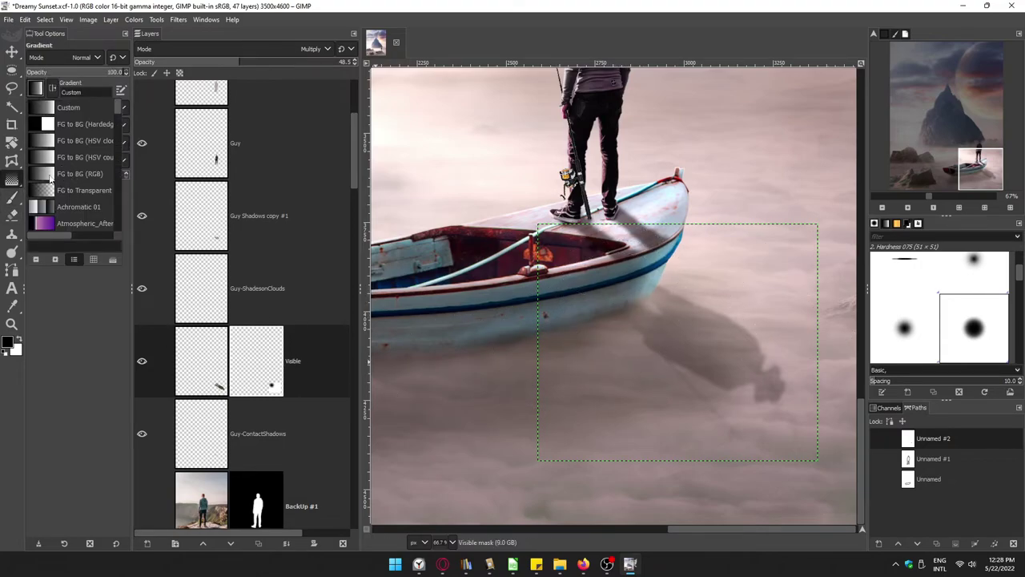
click(49, 178)
mouse_move(614, 278)
mouse_down()
mouse_move(812, 414)
mouse_move(720, 355)
mouse_move(723, 345)
mouse_move(788, 430)
mouse_up()
key(Return)
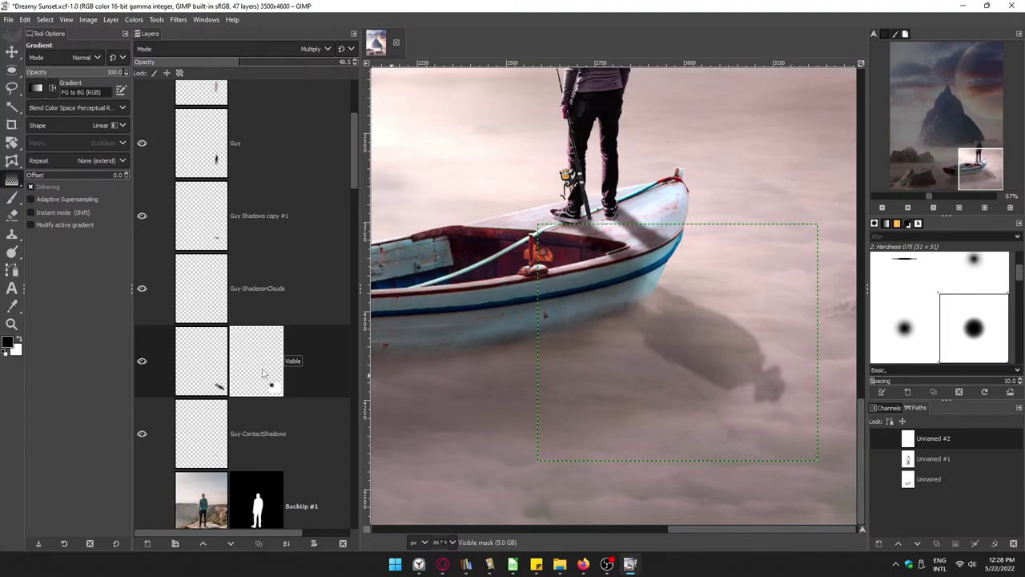
right_click(293, 361)
click(296, 232)
key(Escape)
Step: Redraw the mask fade over the shadow's far end and lower layer opacity to 33
drag(837, 453, 715, 344)
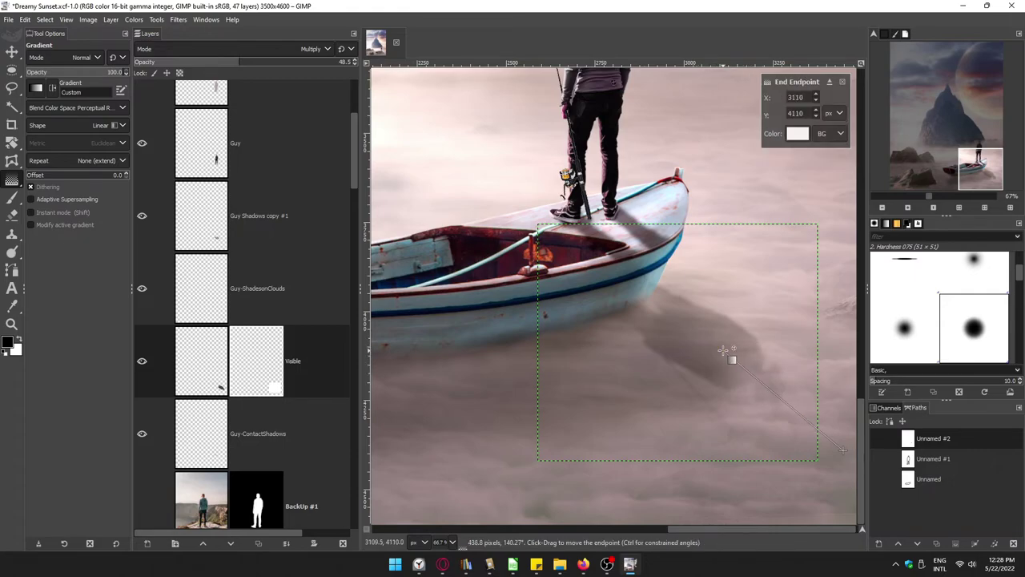
key(shift+ctrl+j)
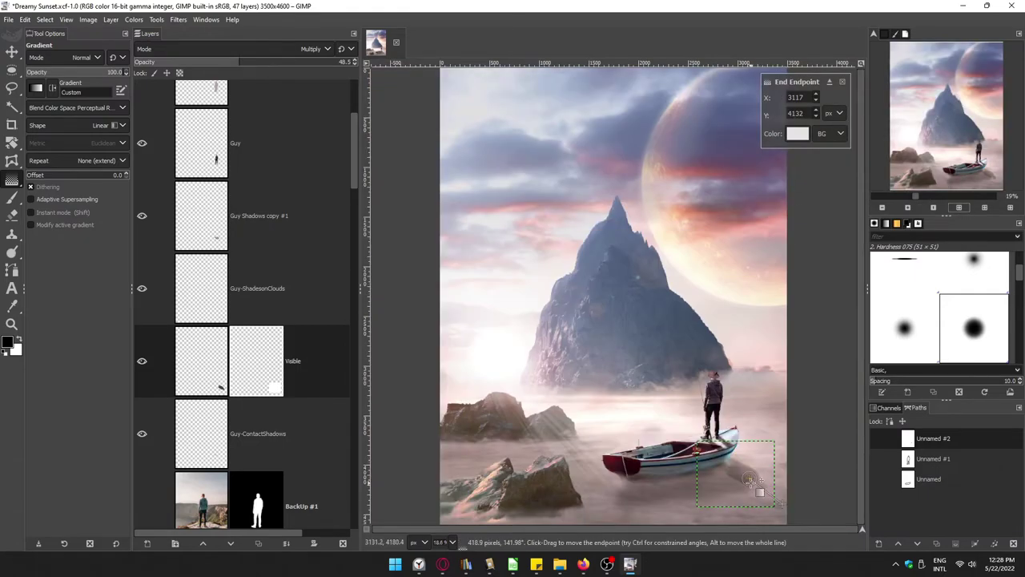
mouse_move(753, 478)
mouse_down()
mouse_move(744, 471)
mouse_move(828, 509)
mouse_up()
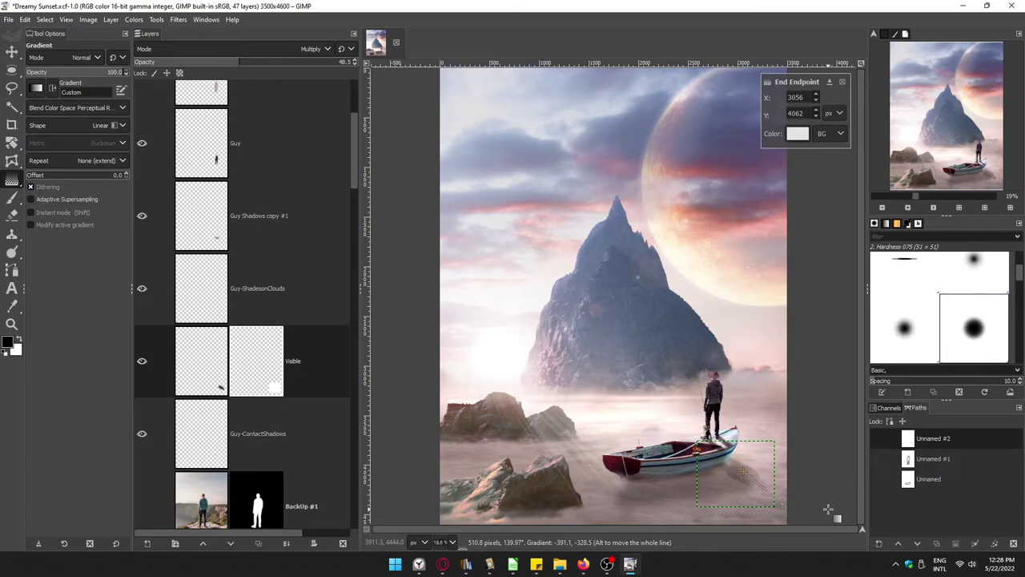
key(Return)
key(p)
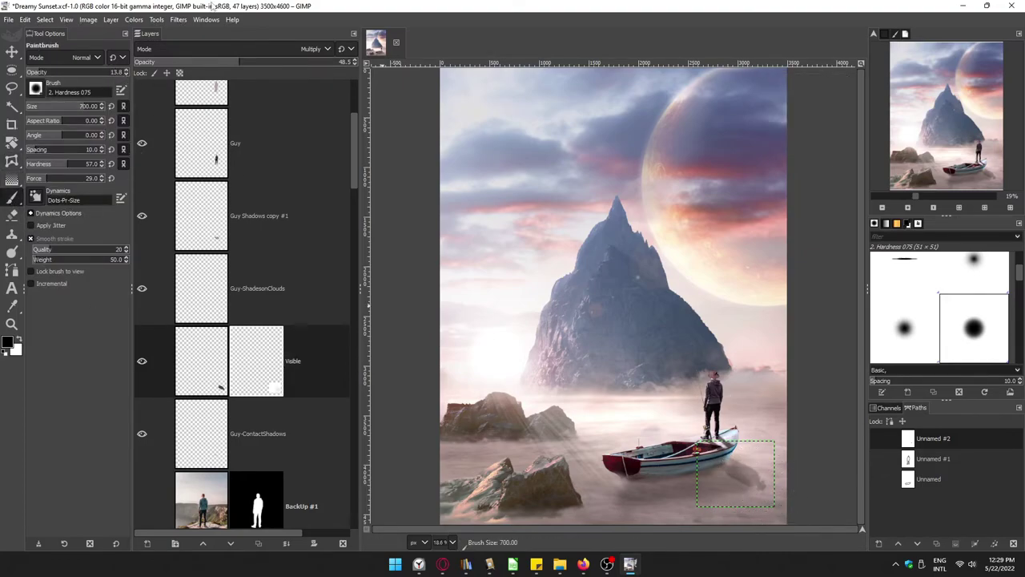
drag(344, 62, 205, 61)
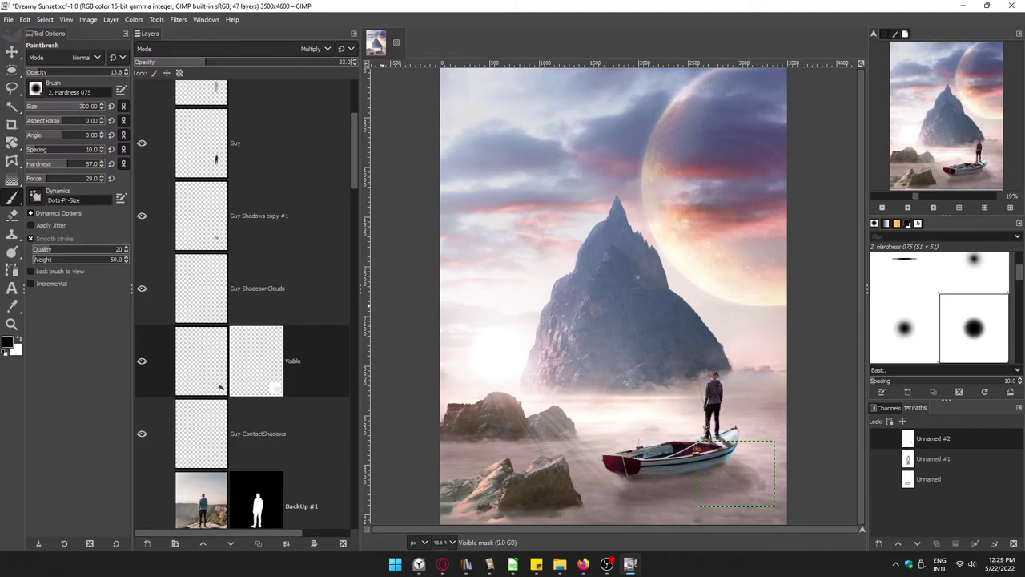
Step: Reopen Gaussian Blur for the mask and the shadow layer, cancelling both unapplied
click(178, 19)
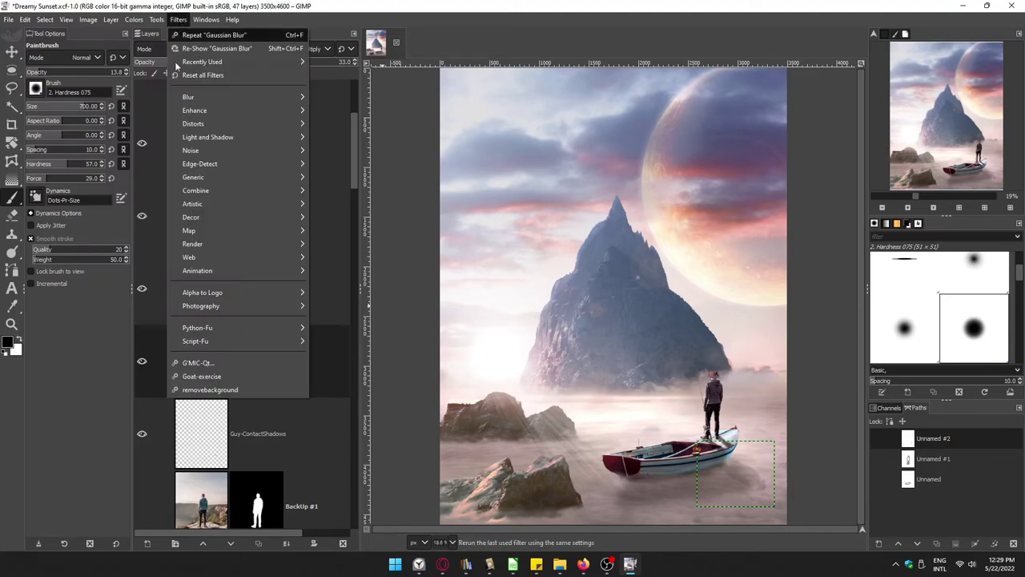
click(200, 59)
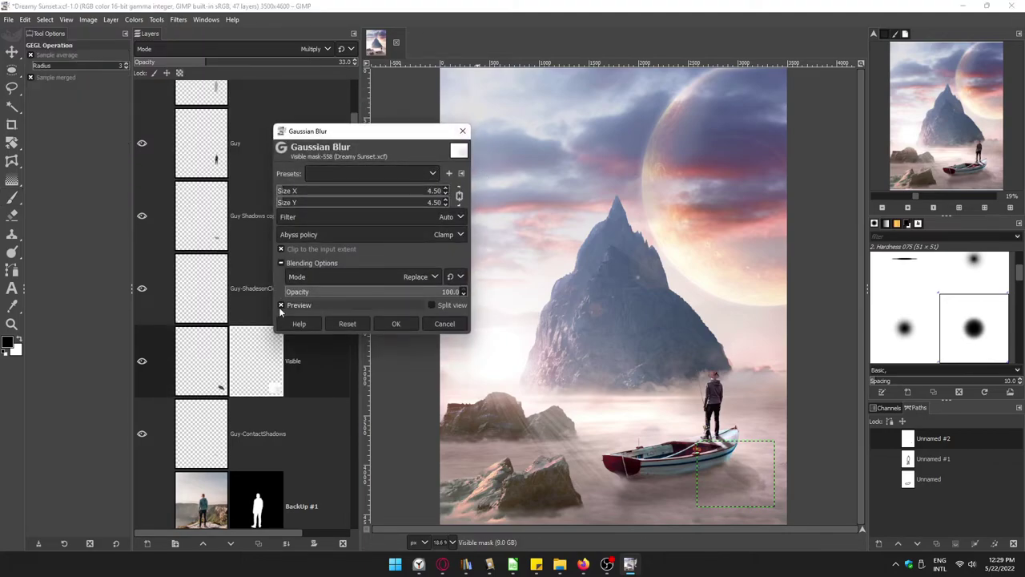
click(444, 324)
click(201, 360)
click(178, 19)
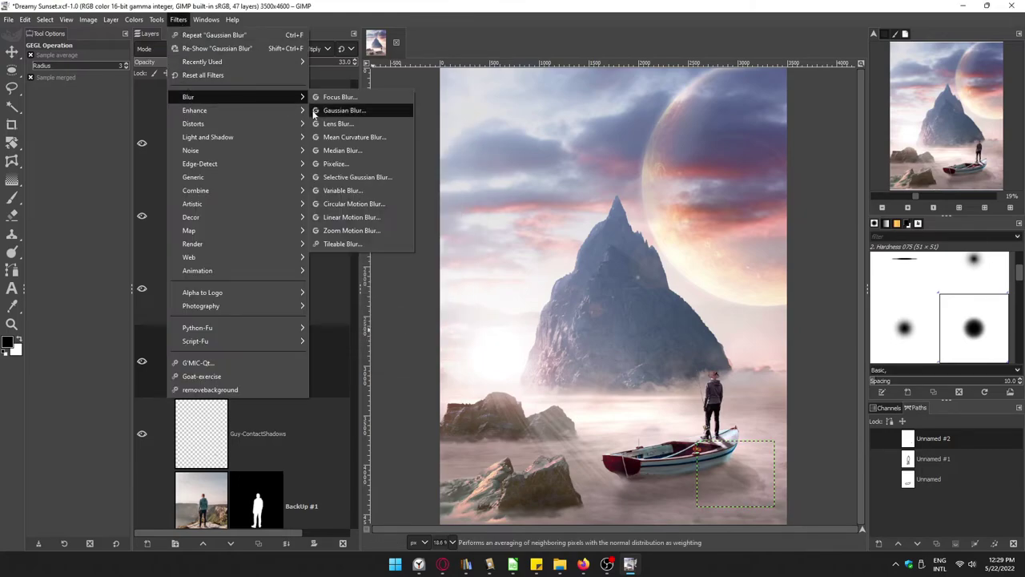
click(342, 107)
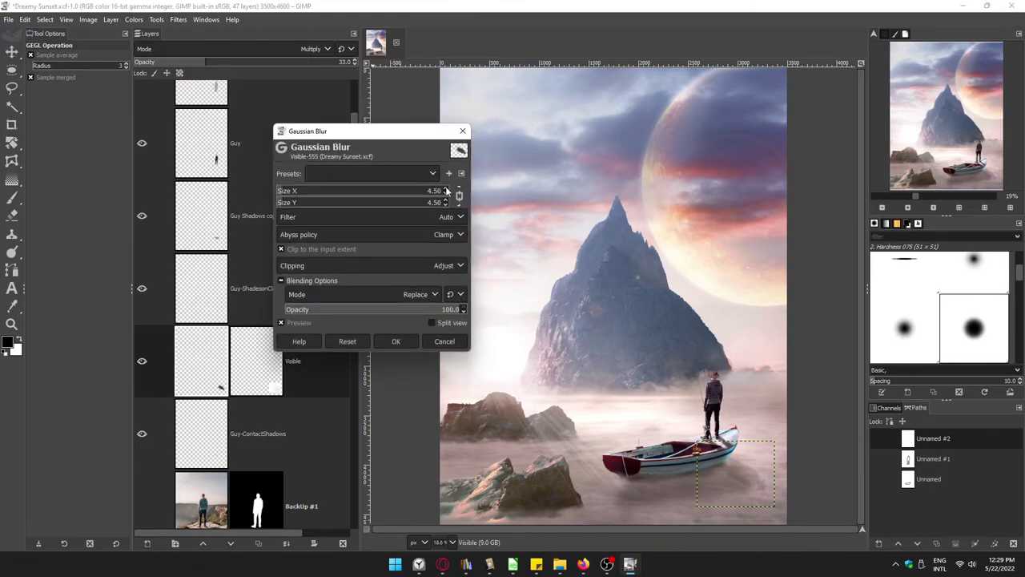
click(443, 341)
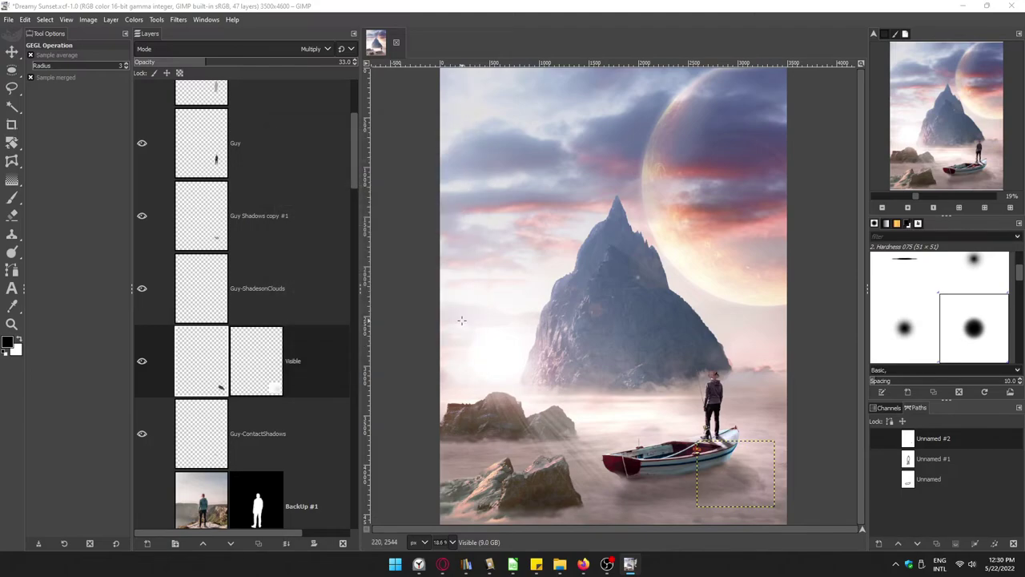
click(256, 360)
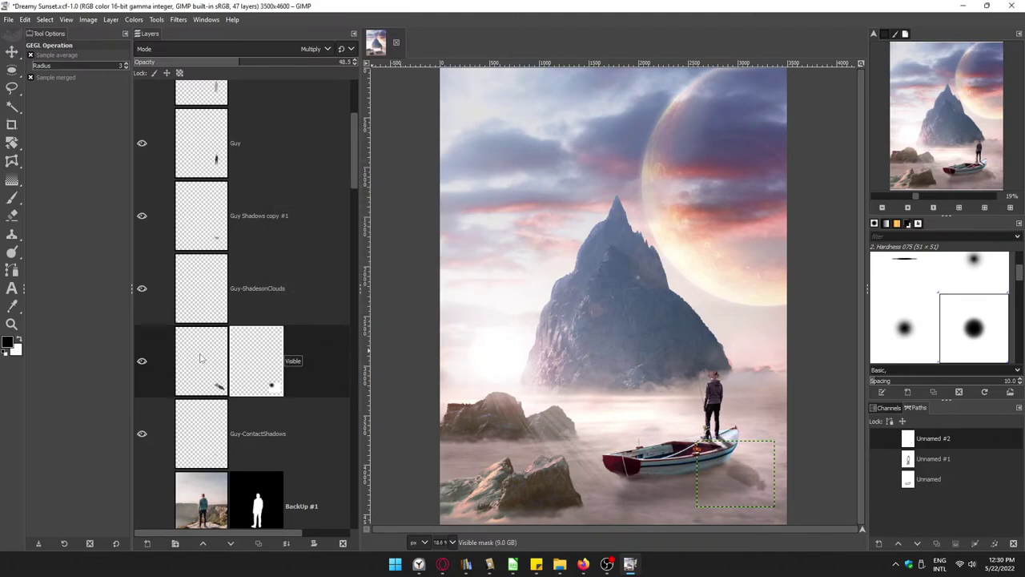
Step: Scale the man's shadow to 1008 × 678 pixels
key(shift+s)
click(735, 473)
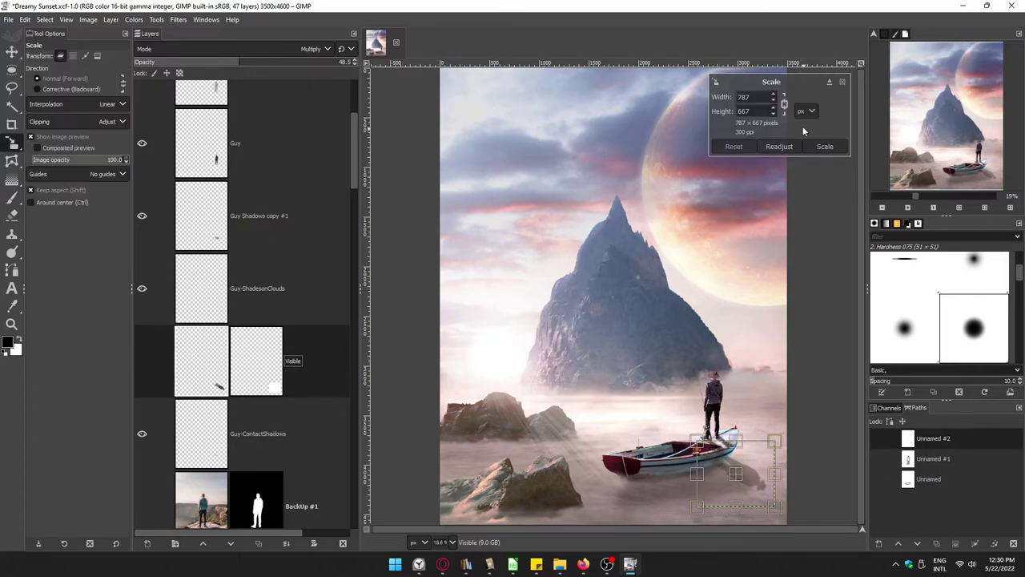
mouse_move(779, 506)
mouse_down()
mouse_move(807, 513)
mouse_move(759, 493)
mouse_up()
click(613, 293)
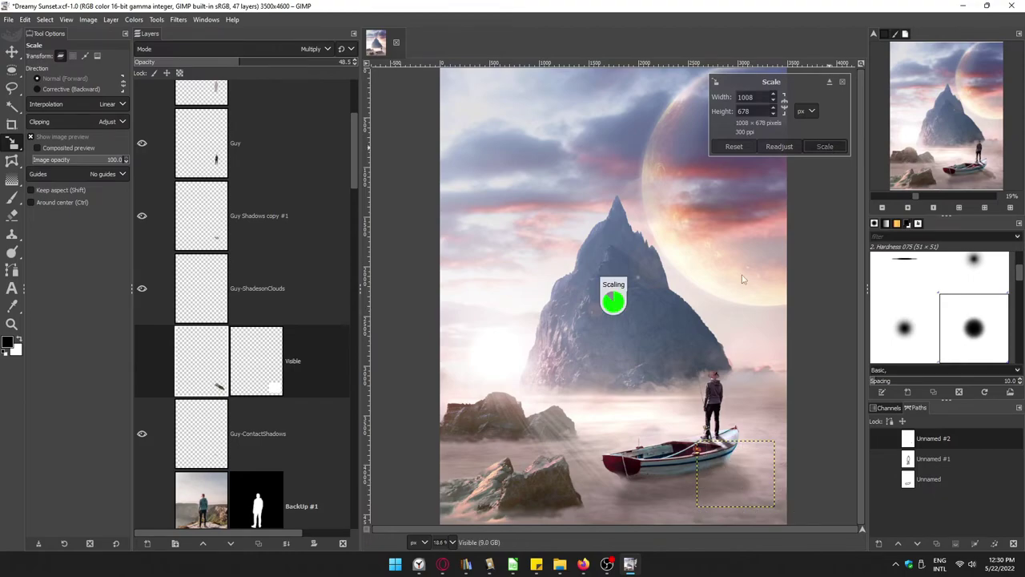
click(11, 196)
ctrl+scroll(705, 452, up, 1)
Step: Shrink the brush and apply a Gaussian blur to the shadow layer's mask
ctrl+scroll(706, 452, up, 4)
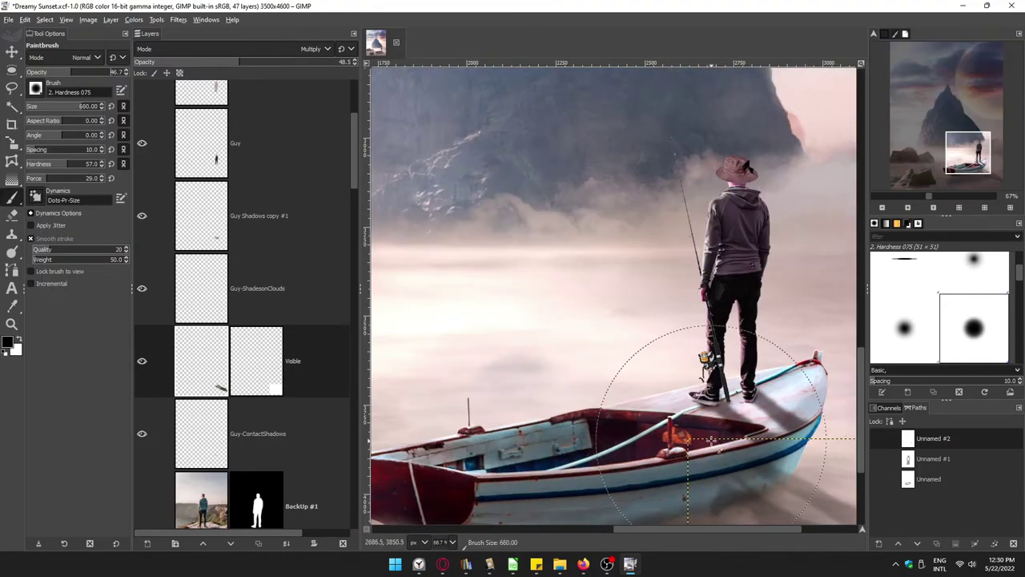
key(bracketleft)
key(bracketleft)
key(bracketleft)
click(260, 375)
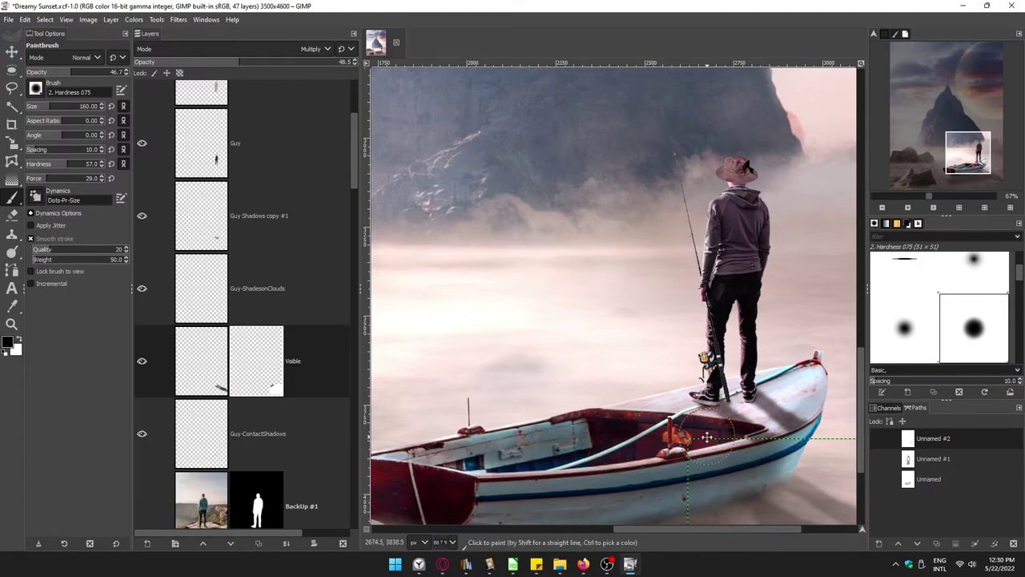
scroll(705, 437, down, 5)
scroll(549, 229, right, 3)
click(178, 19)
click(352, 102)
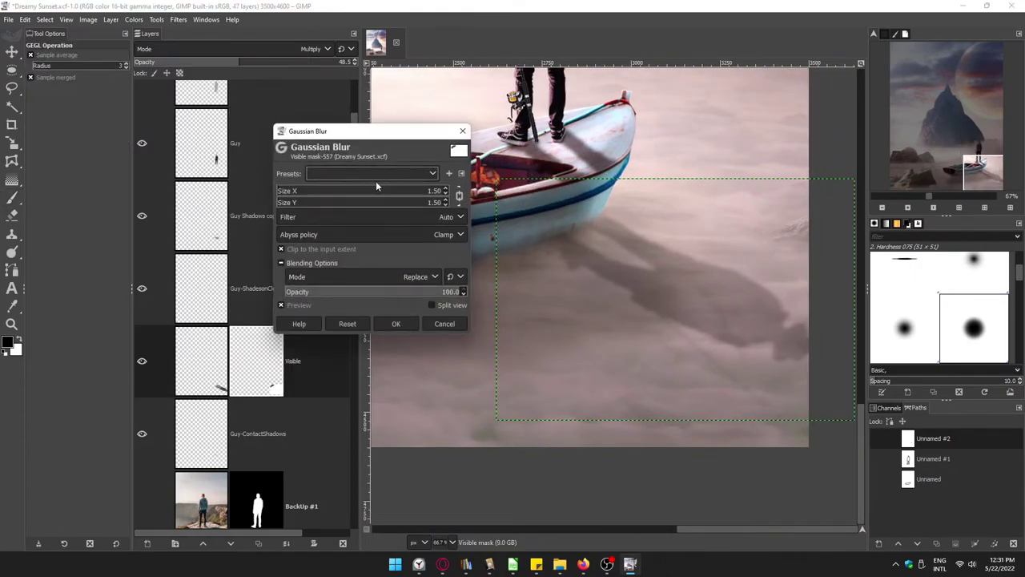
click(396, 323)
Step: Blur the shadow layer by 5.50 and set its opacity to 39
click(178, 20)
click(353, 103)
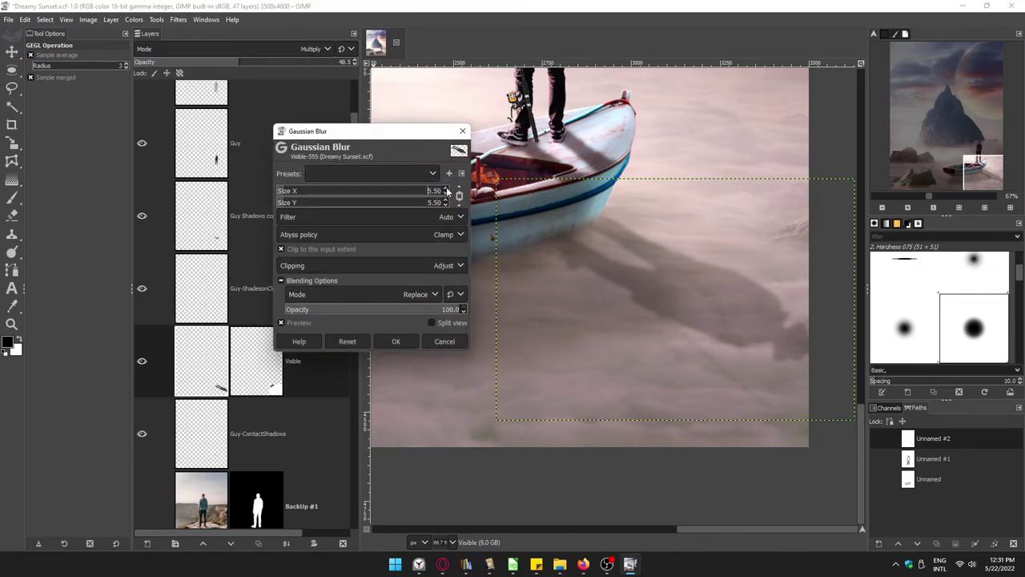
click(395, 341)
drag(350, 62, 207, 62)
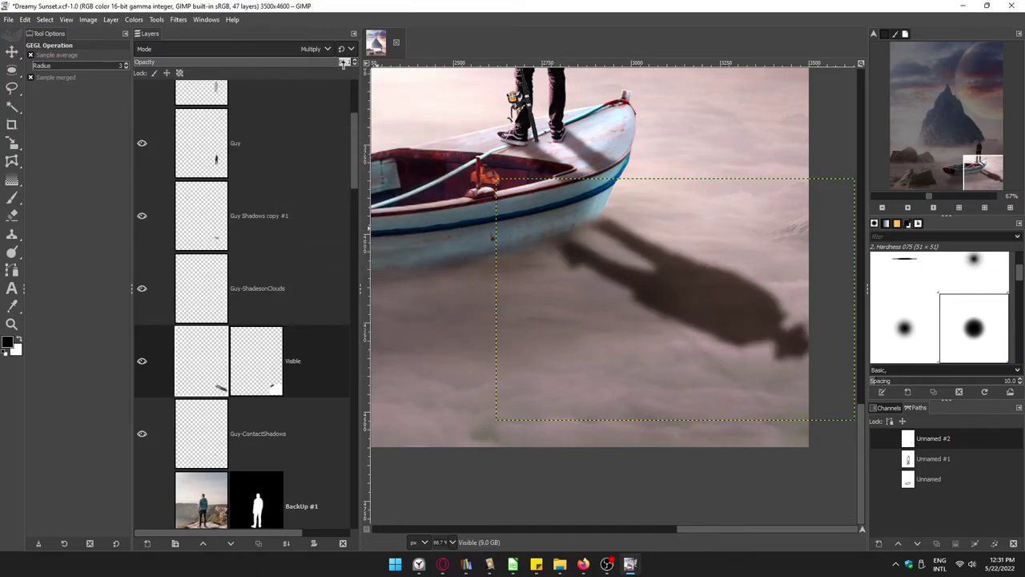
drag(352, 64, 221, 62)
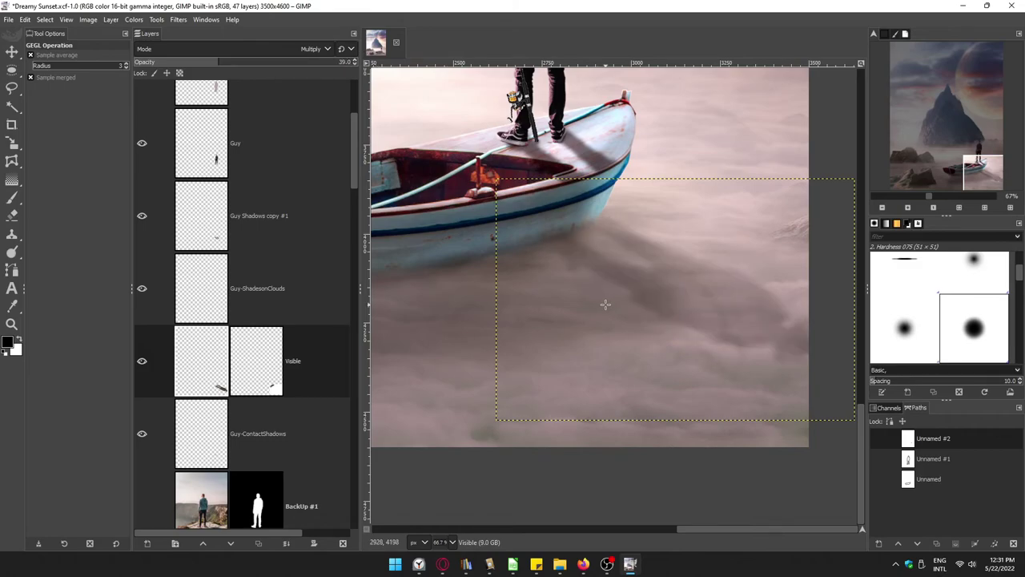
Step: Select the Visible layer's mask with the Paintbrush and fit the whole image in view
scroll(519, 382, down, 4)
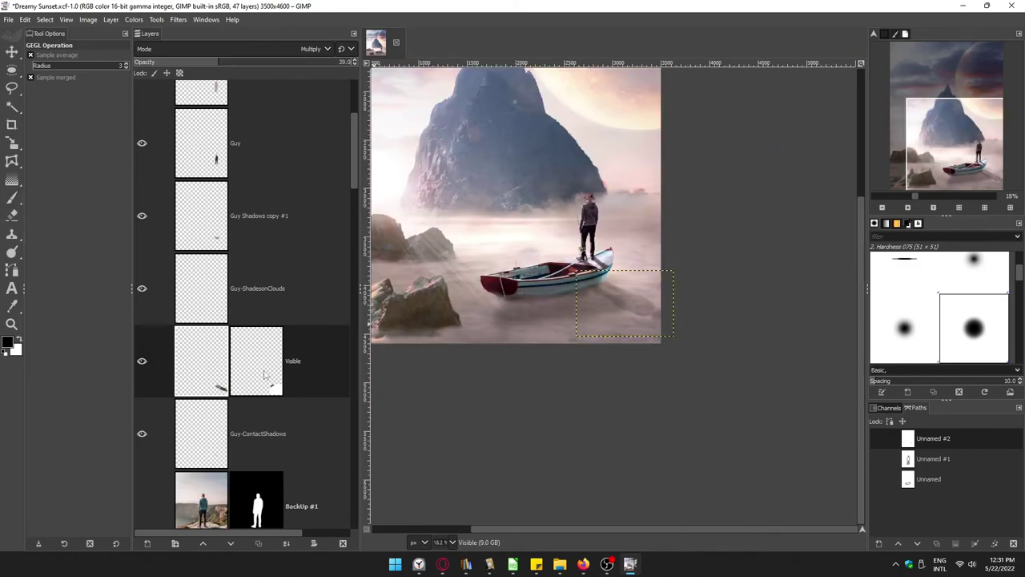
click(265, 374)
key(p)
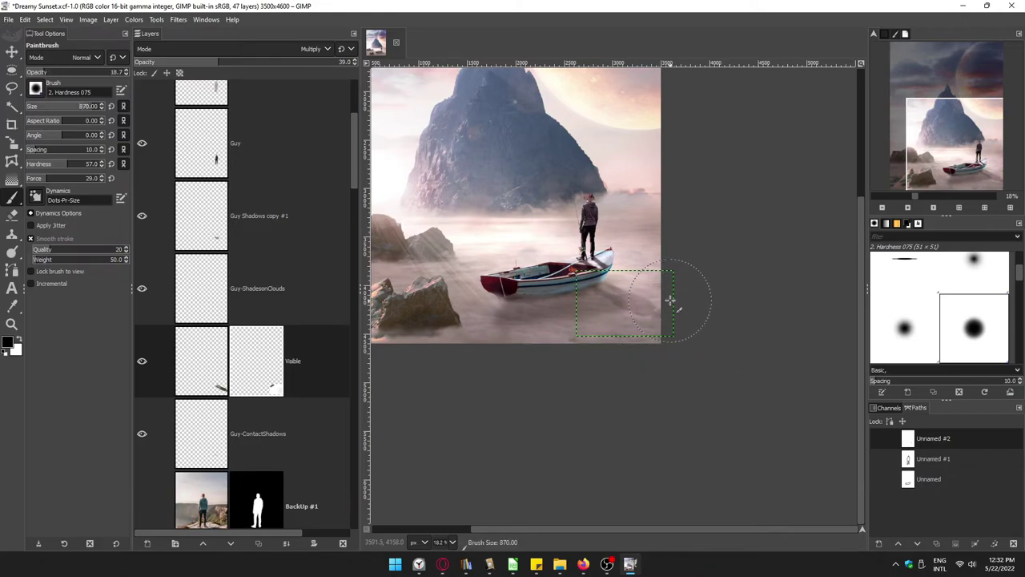
key(shift+ctrl+j)
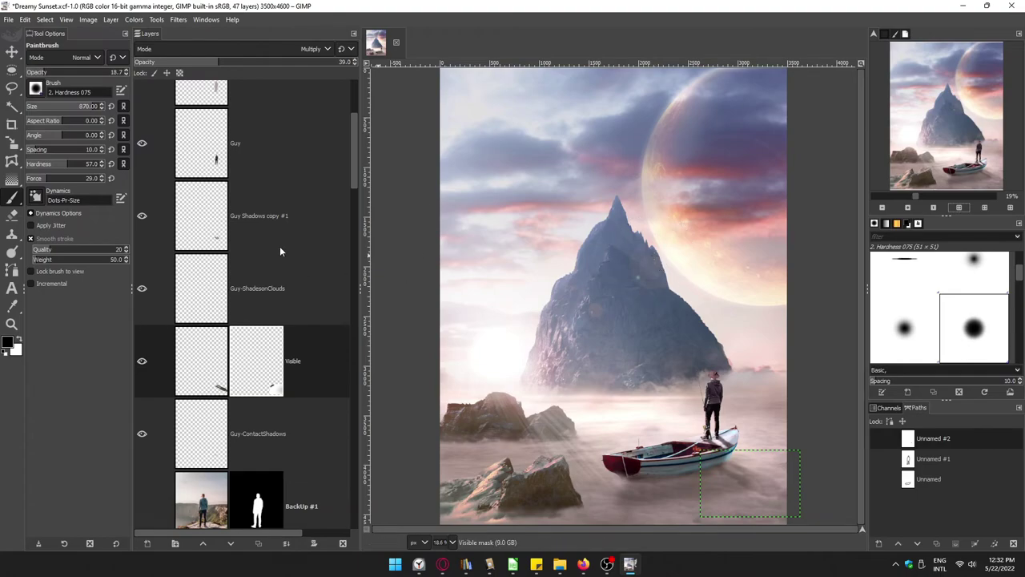
scroll(279, 245, up, 5)
Step: Create a Dodge-mode layer named Guy-Highlights and fill it with black
key(shift+ctrl+n)
click(126, 347)
scroll(93, 188, up, 3)
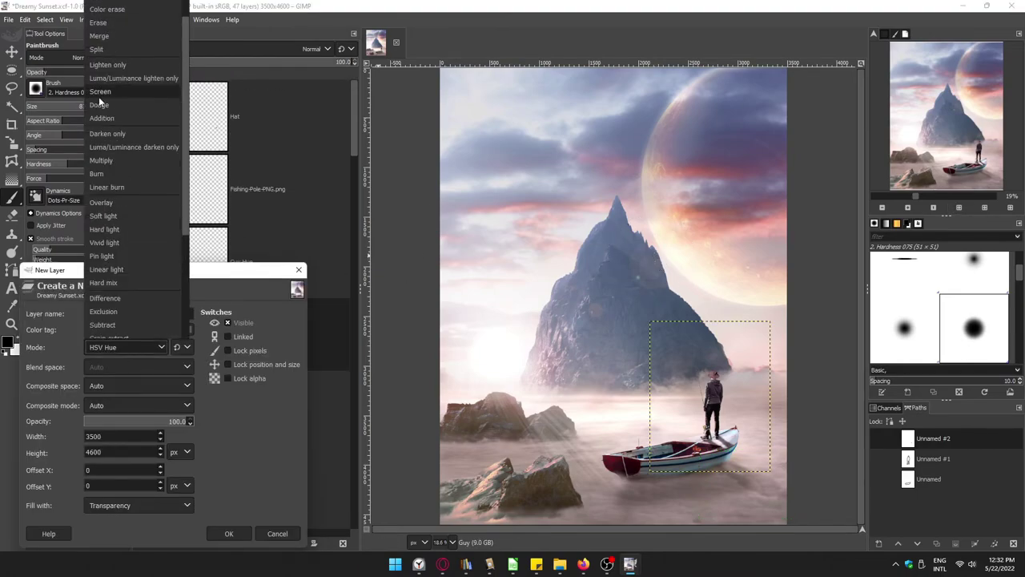
click(104, 96)
text(Guy-Co)
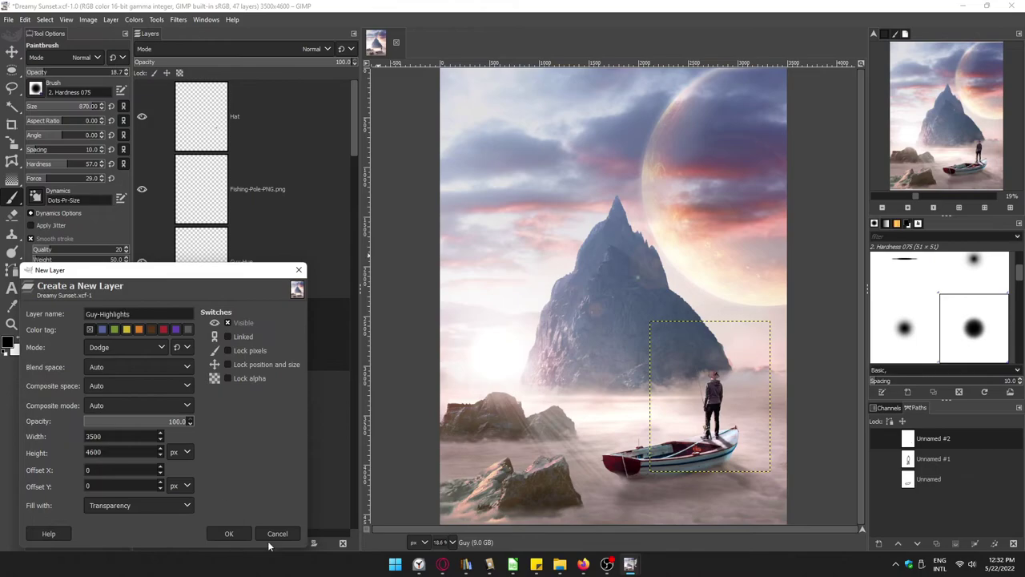
key(Return)
drag(8, 342, 513, 411)
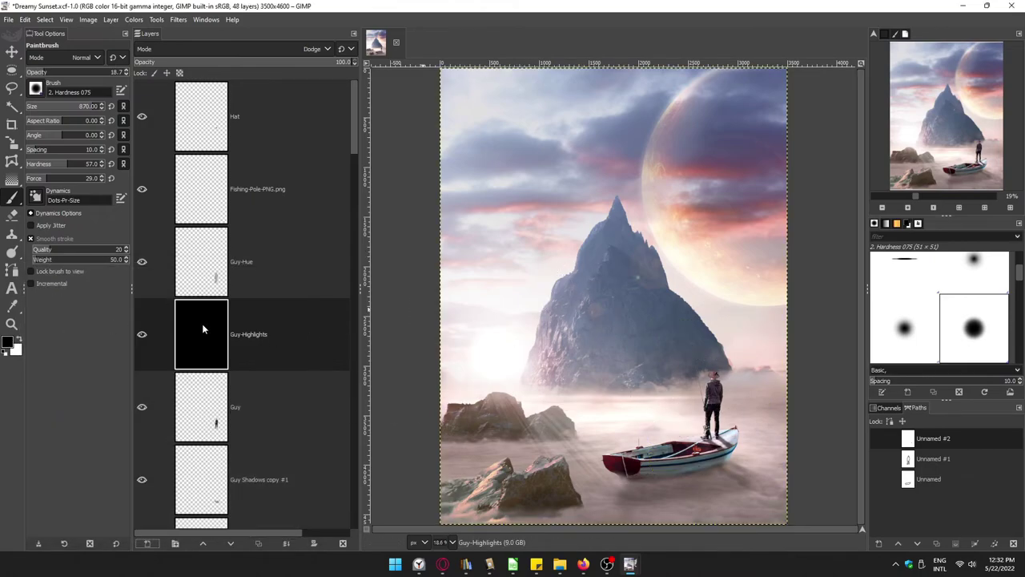
Step: Move Guy-Highlights above Guy-Hue and set up a size-71 paintbrush
drag(203, 328, 208, 261)
click(12, 306)
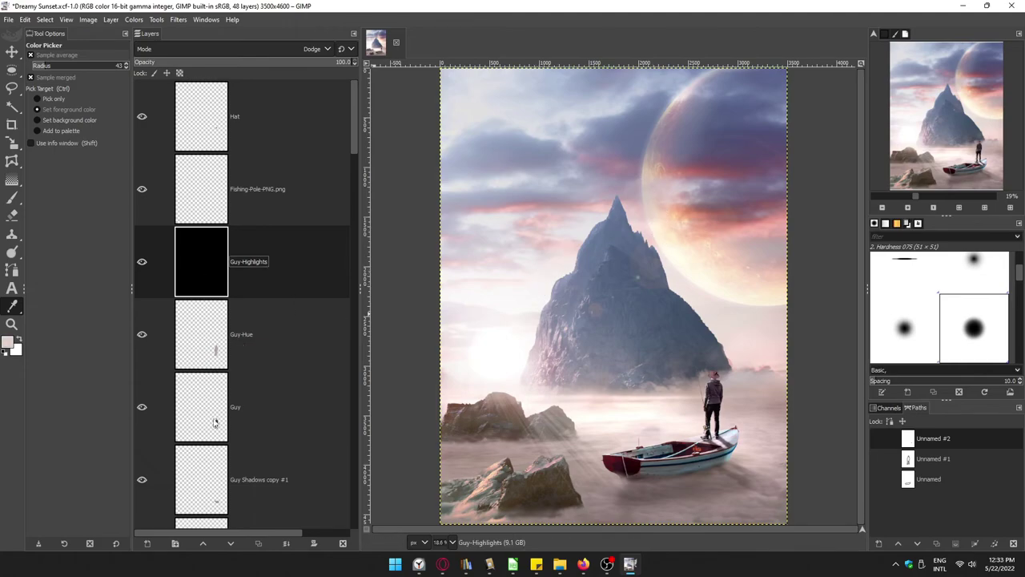
key(p)
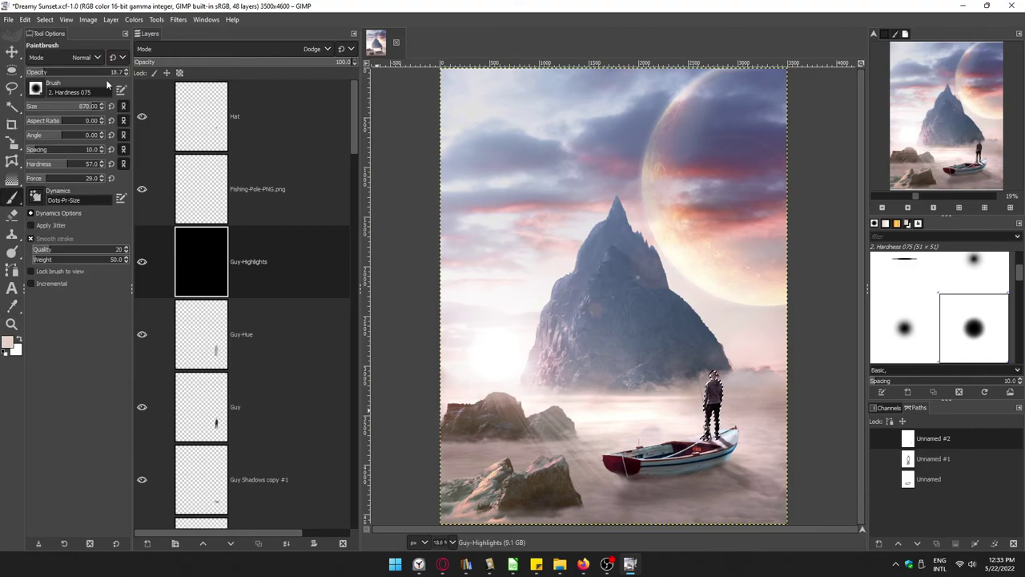
scroll(711, 392, up, 5)
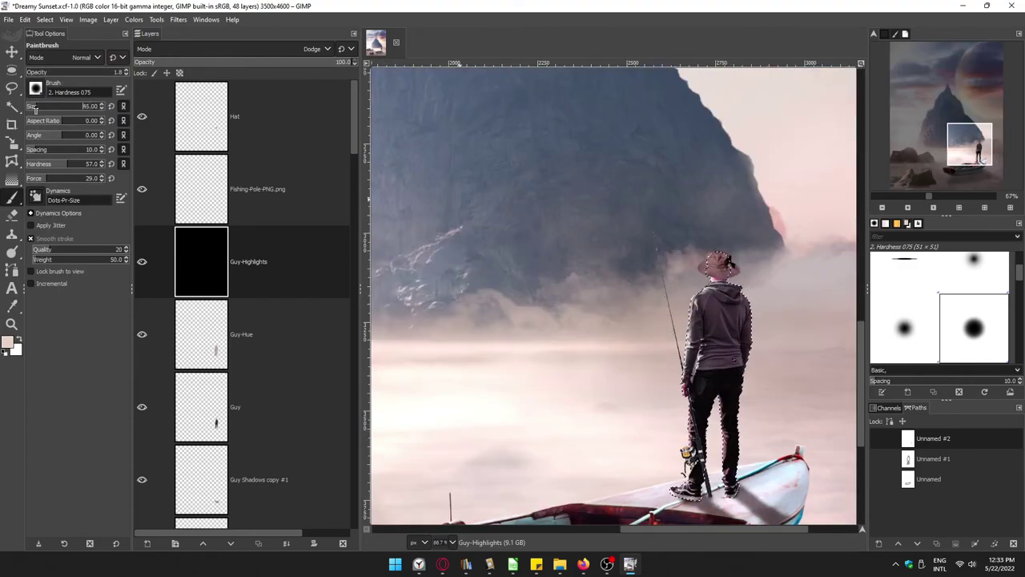
key(bracketright)
key(bracketright)
key(bracketright)
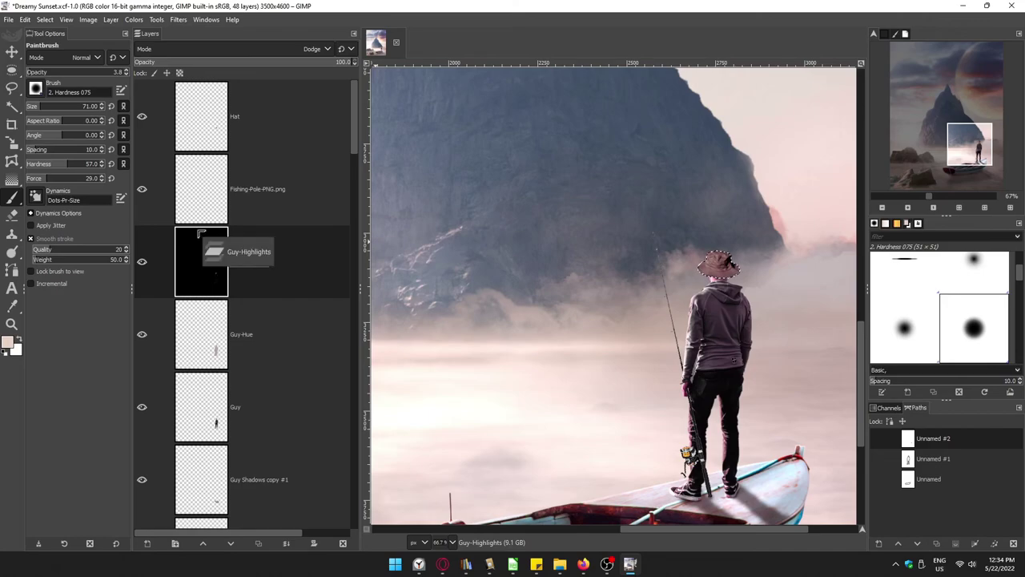
Step: Move Guy-Highlights to the top of the stack, swap colours, and lower brush opacity
drag(212, 248, 187, 117)
click(15, 348)
key(Escape)
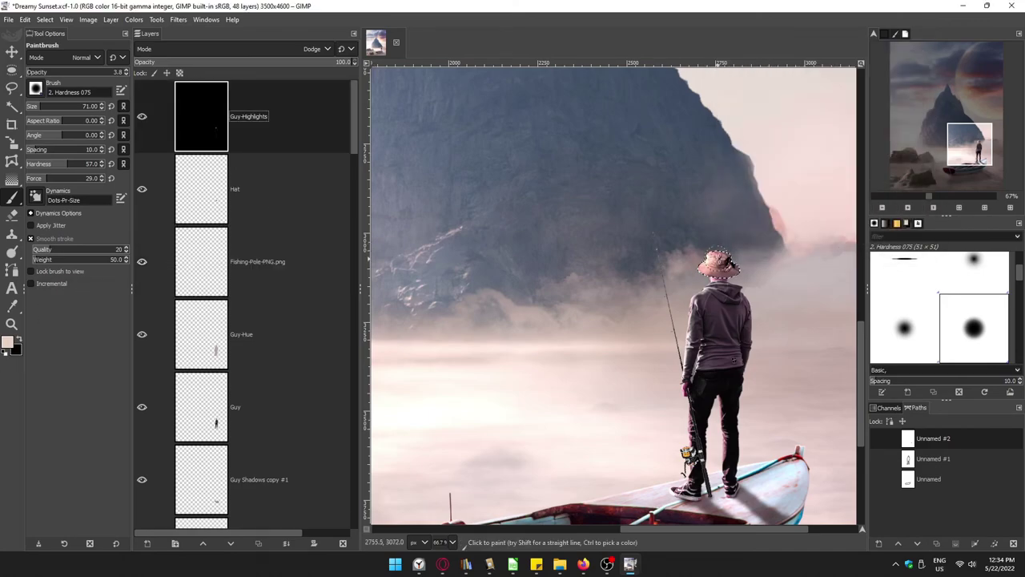
key(x)
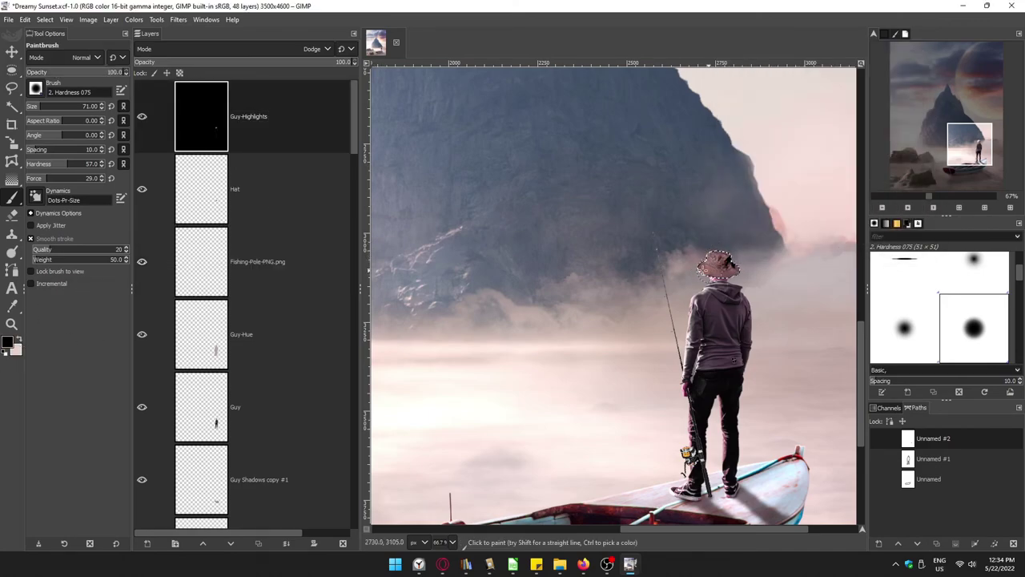
text(.8)
key(Return)
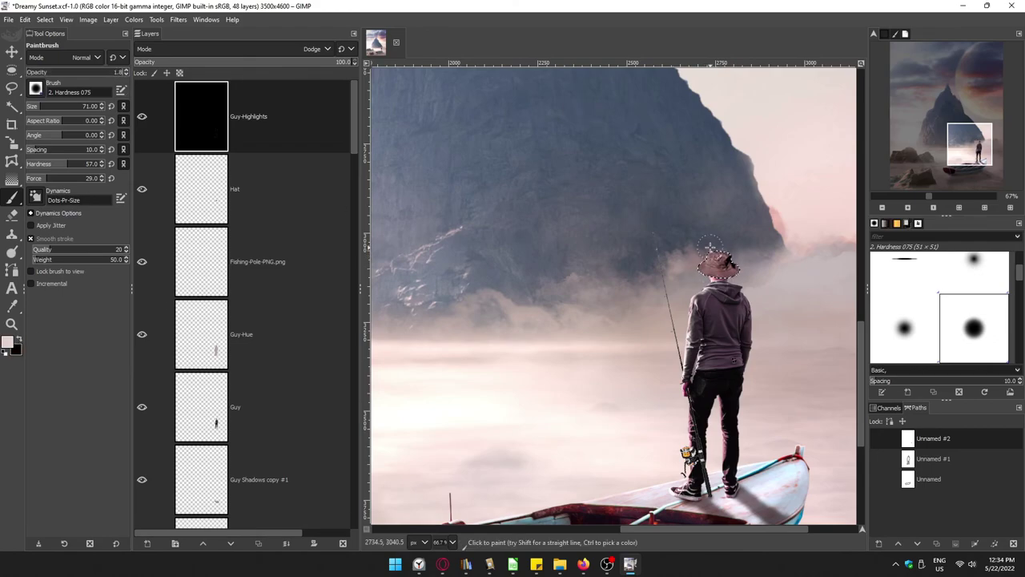
Step: Paint soft highlights along the fisherman's fishing pole
alt+click(204, 264)
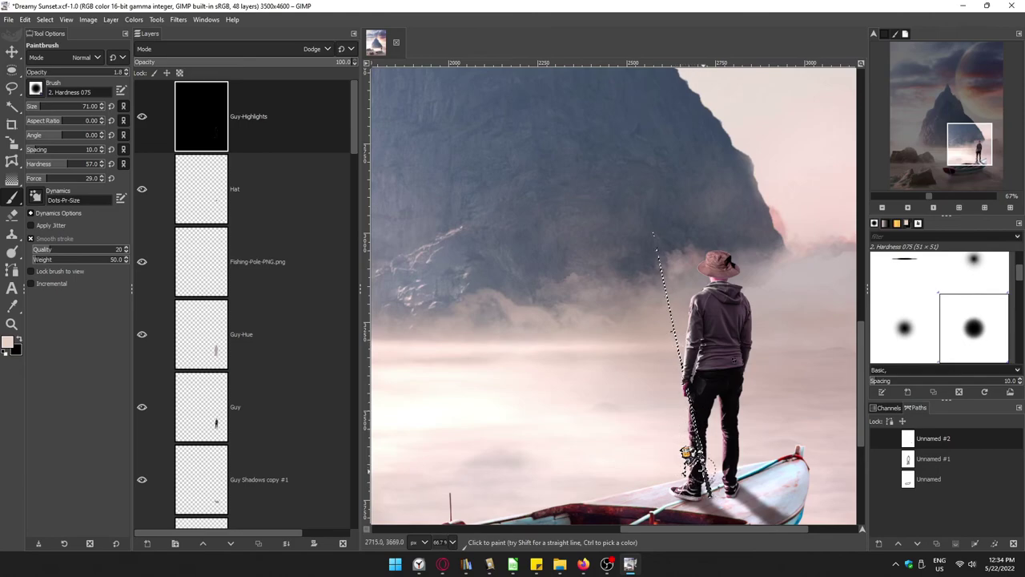
scroll(802, 446, down, 3)
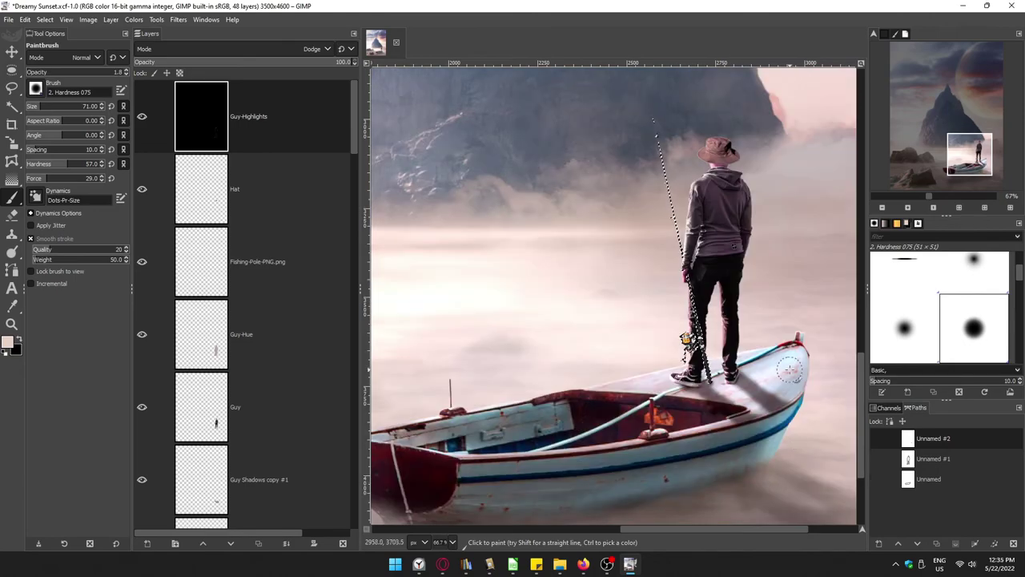
scroll(802, 446, down, 3)
scroll(802, 446, up, 3)
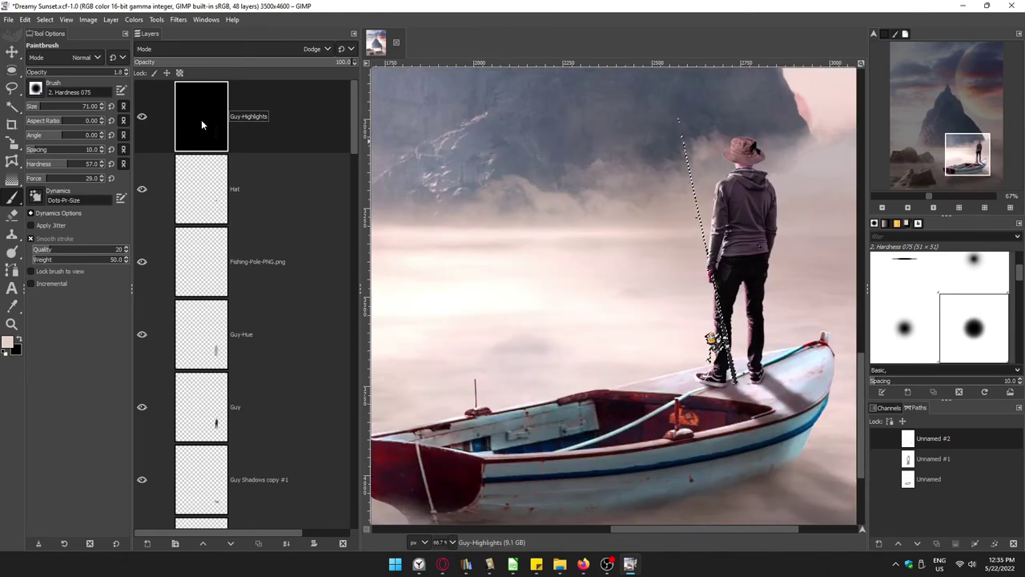
click(146, 543)
Step: Create a Soft light layer named Hat-Shades
text(Hat-Shades)
click(128, 346)
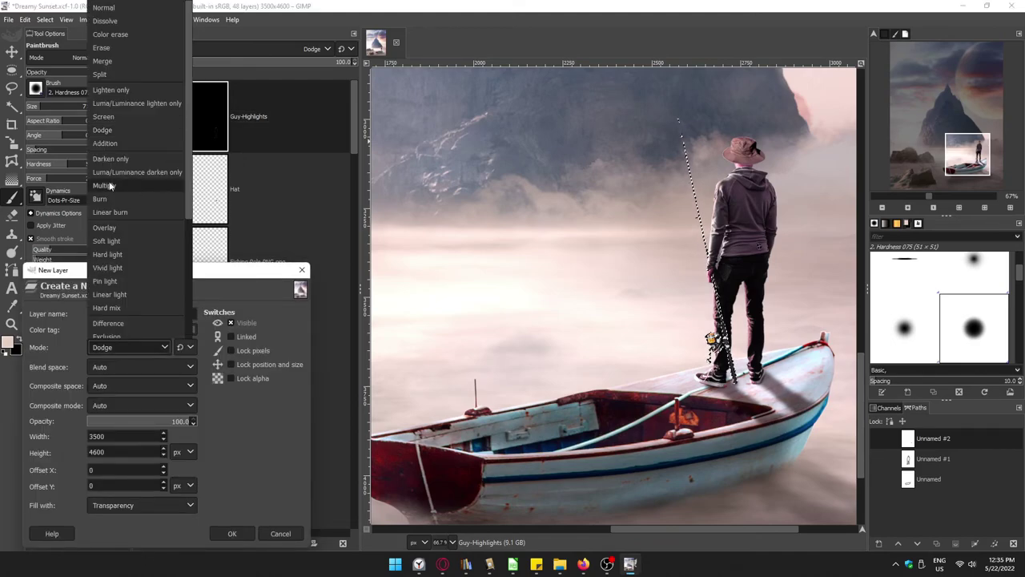
click(136, 185)
click(232, 533)
Step: Fill Hat-Shades with the grey background colour and fit the image in the window
key(o)
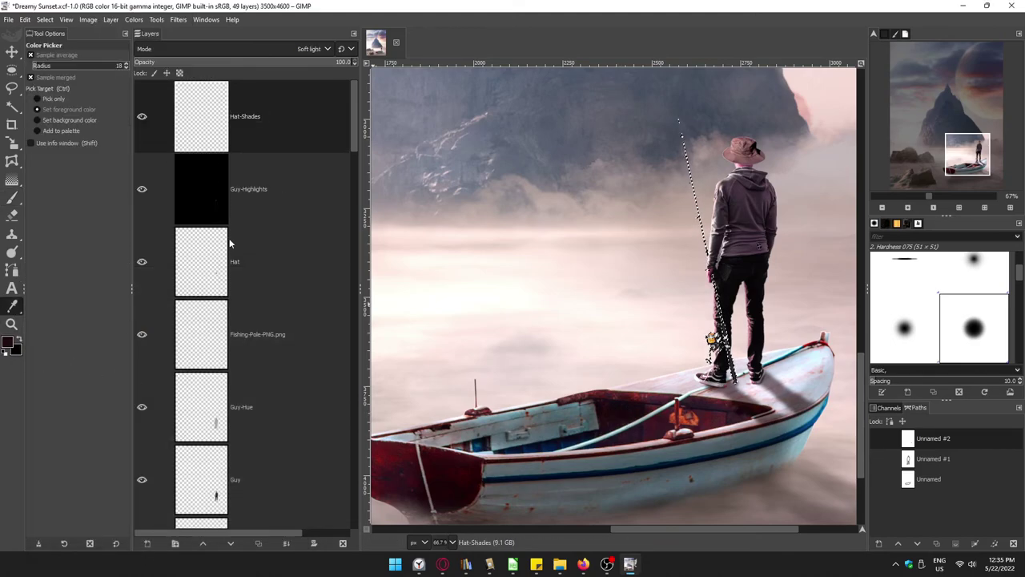
click(15, 348)
text(808080)
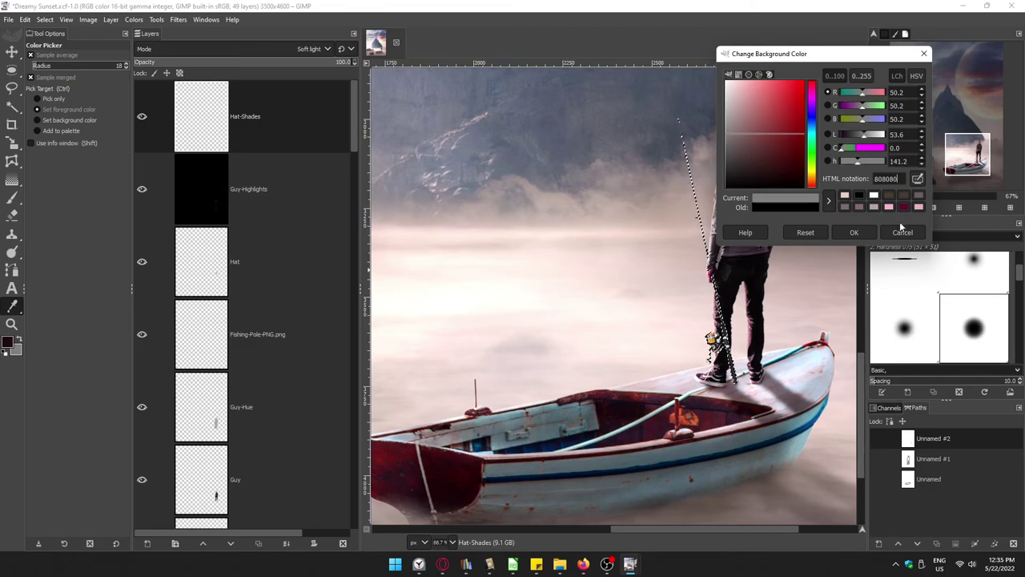
click(903, 233)
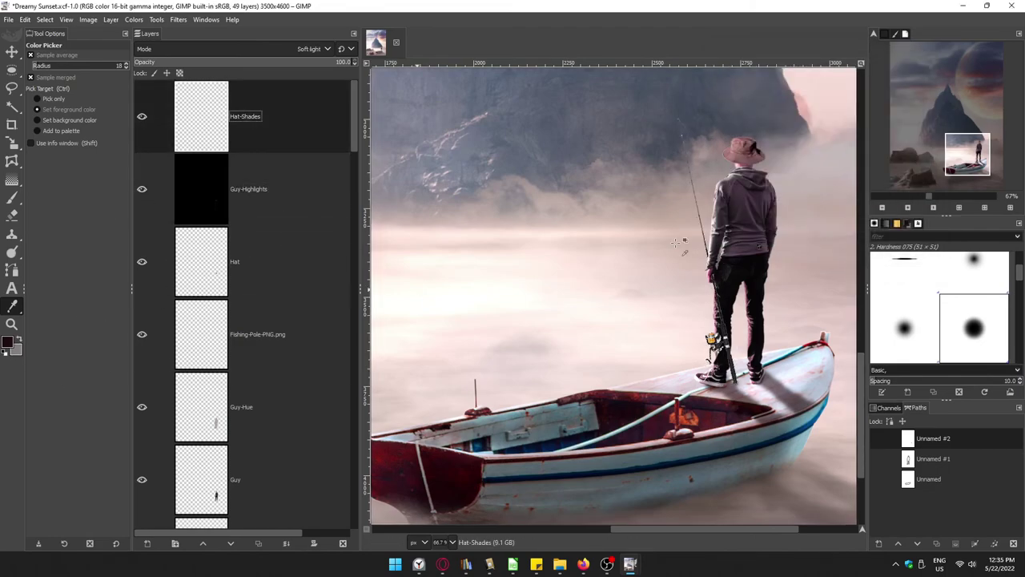
key(ctrl+period)
click(11, 197)
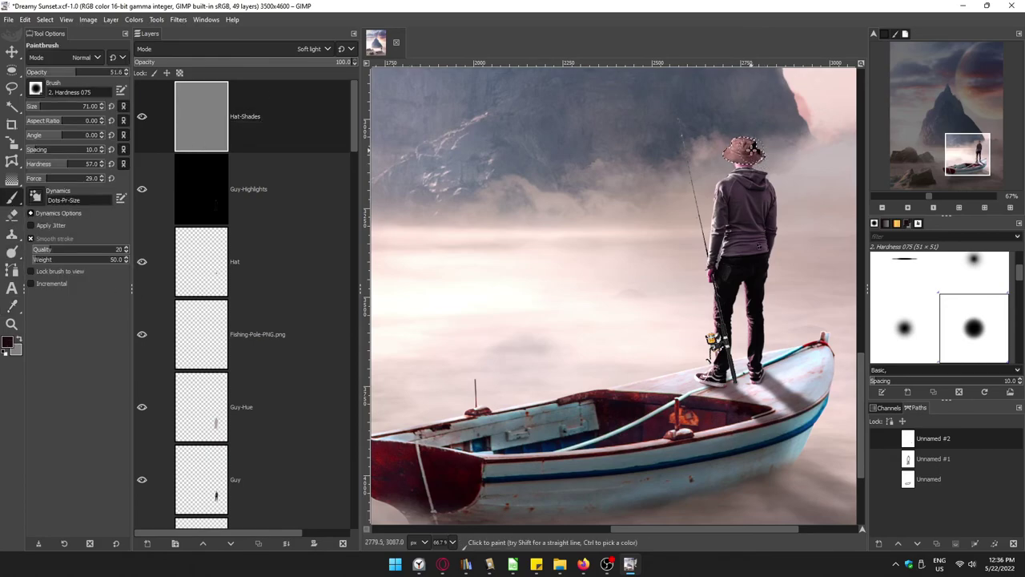
key(shift+ctrl+j)
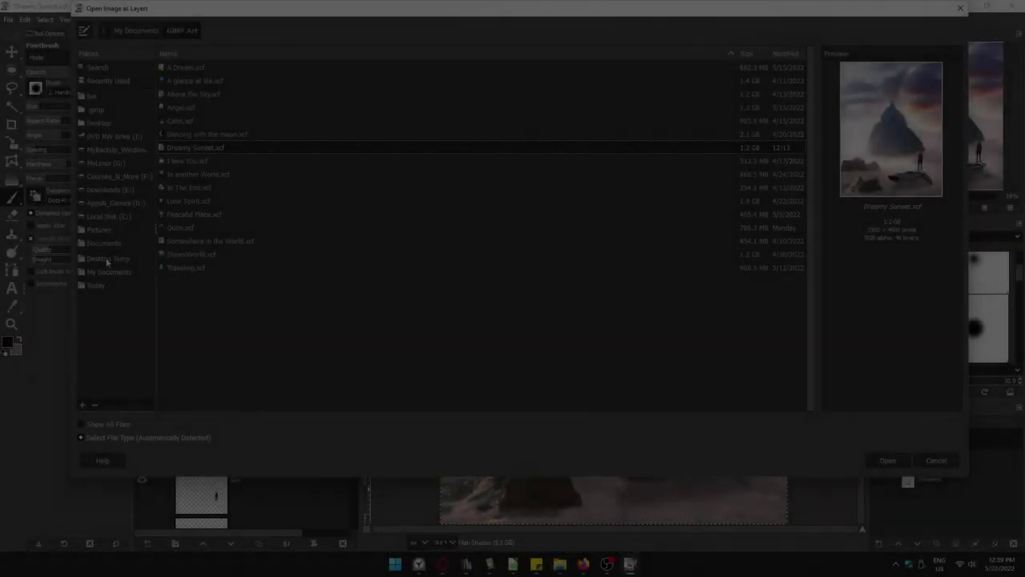
Step: Open Birds (2).png as a layer and scale it down left of the mountain peak
text(bir)
double_click(186, 249)
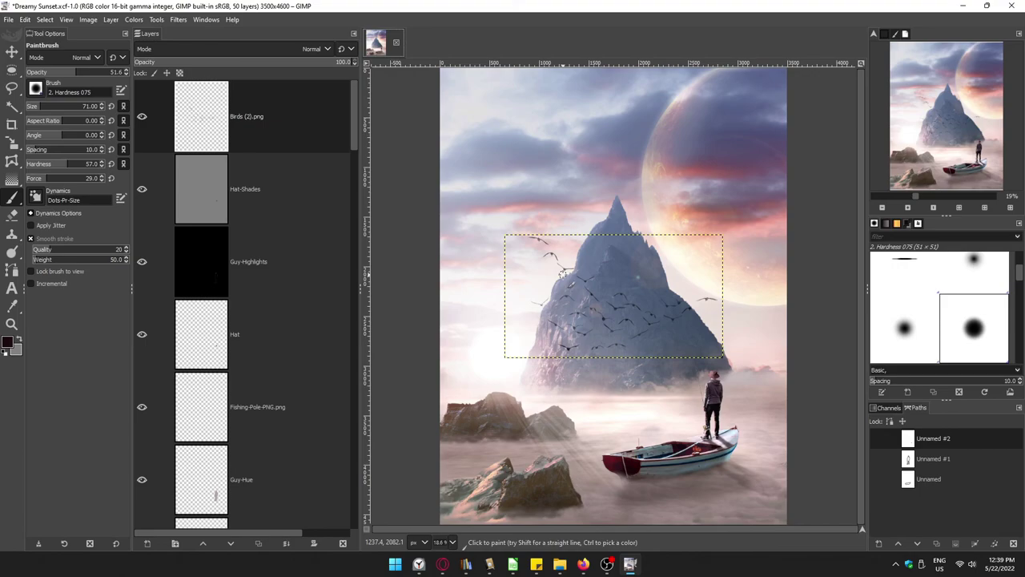
key(shift+s)
click(563, 272)
drag(713, 245, 581, 262)
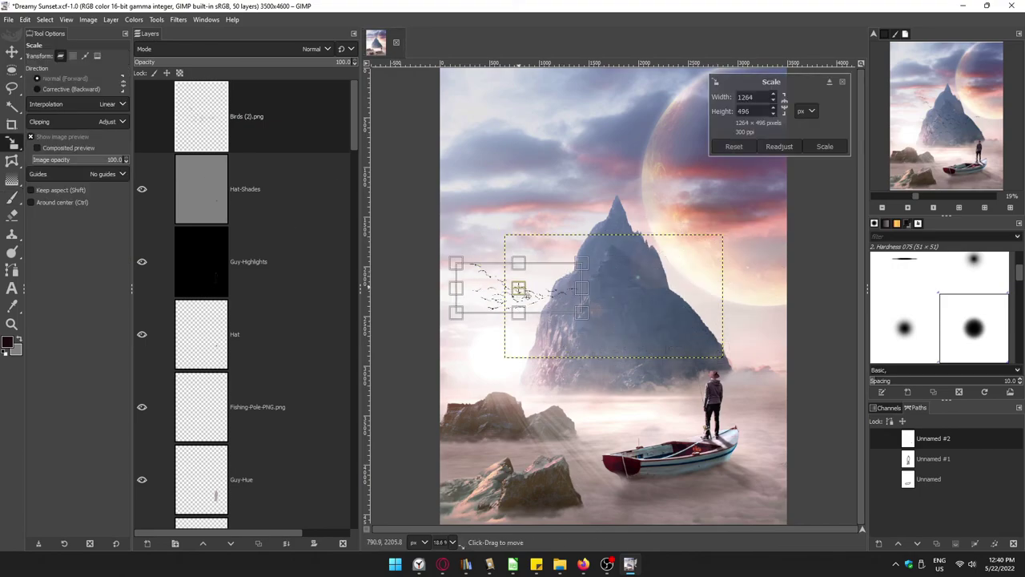
key(Return)
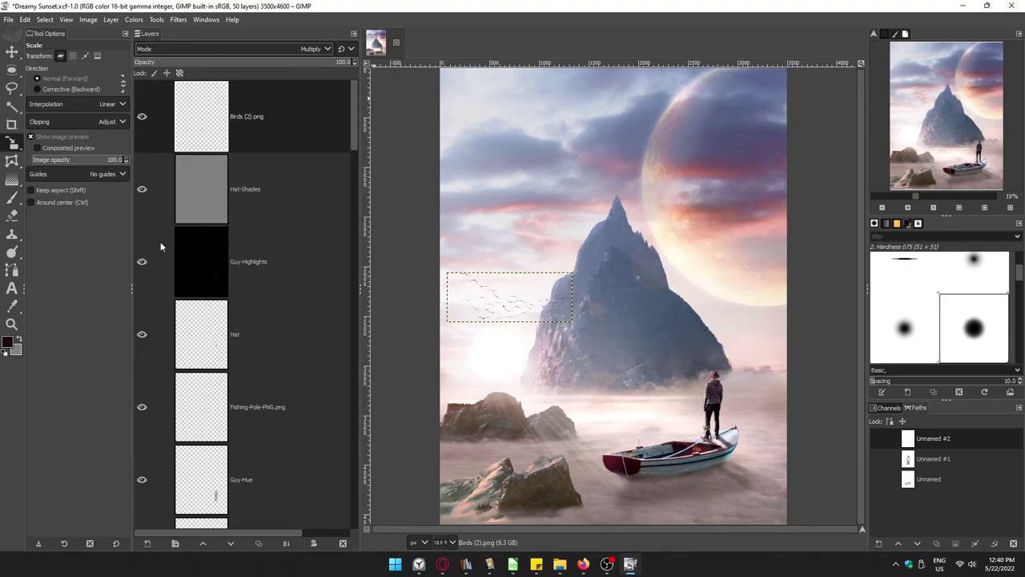